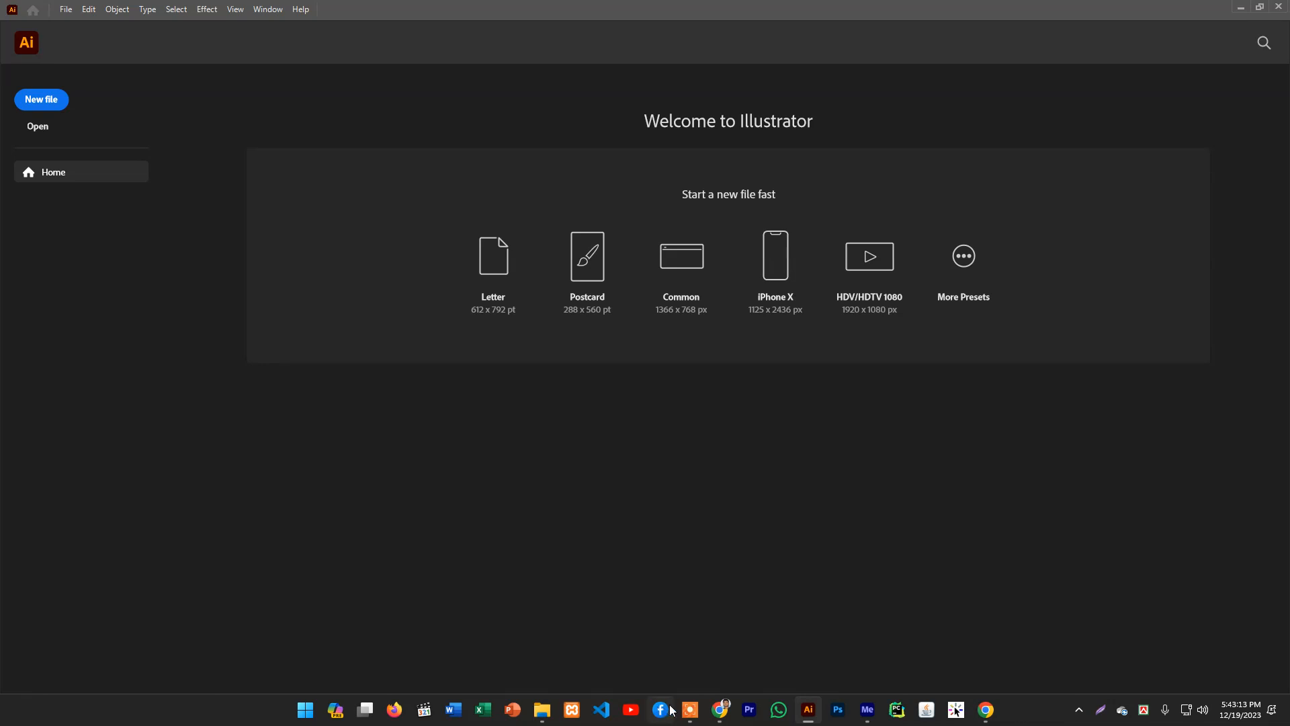
- Switch to the browser and search the web for calendar design size
click(725, 709)
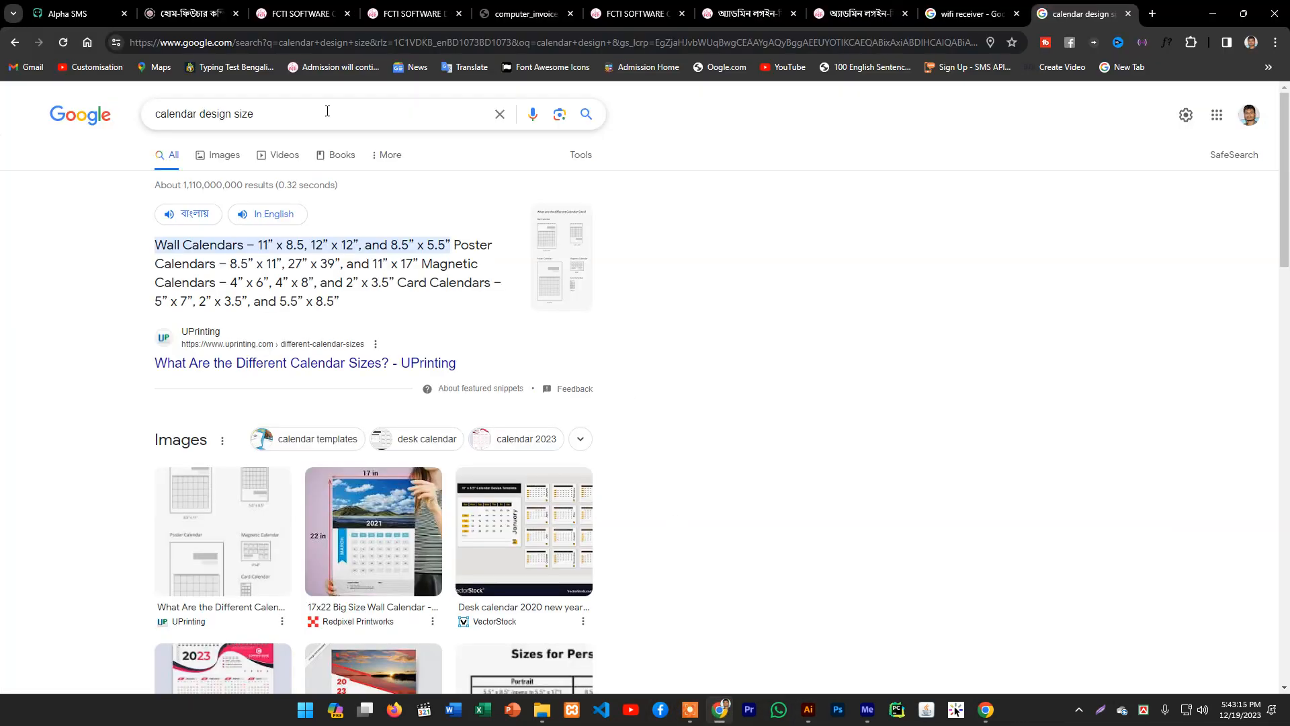
drag(251, 109, 84, 132)
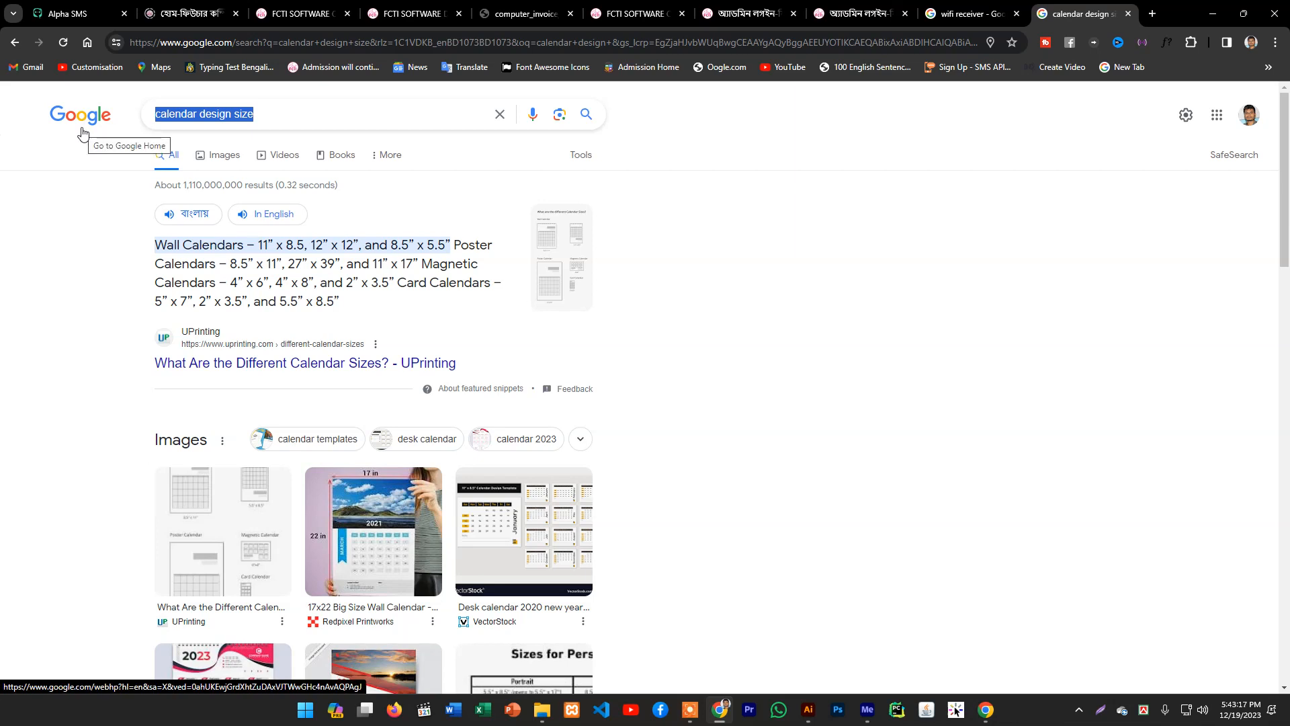
text(calenda)
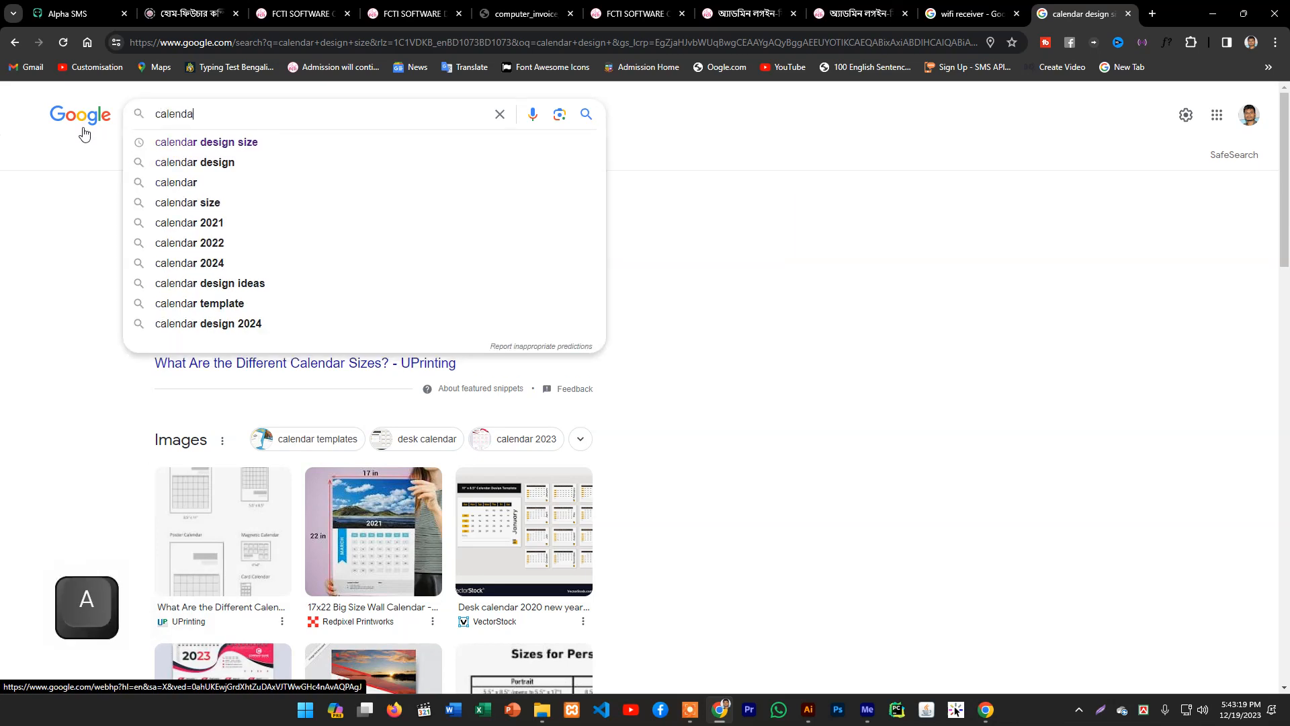
key(BackSpace)
text(a)
key(Down)
key(Return)
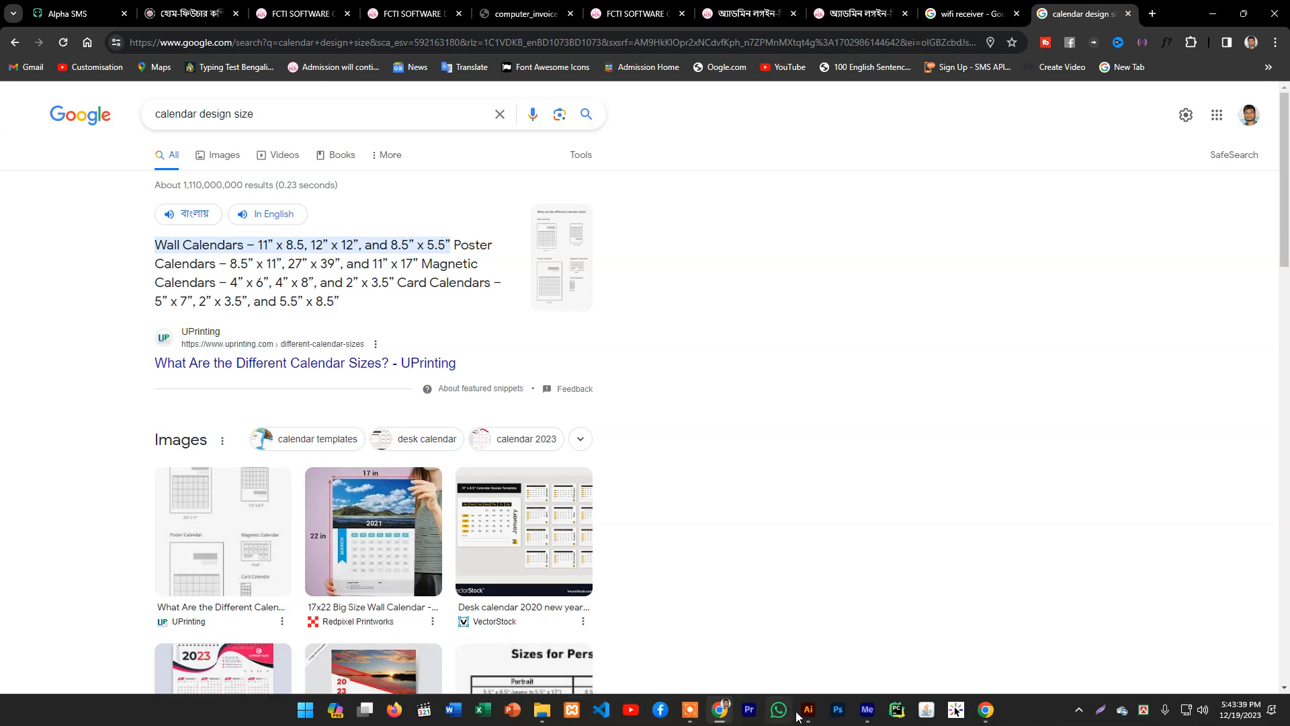
- Return to Illustrator and set a new document's width to 11 in and height to 8.5 in
mouse_move(800, 718)
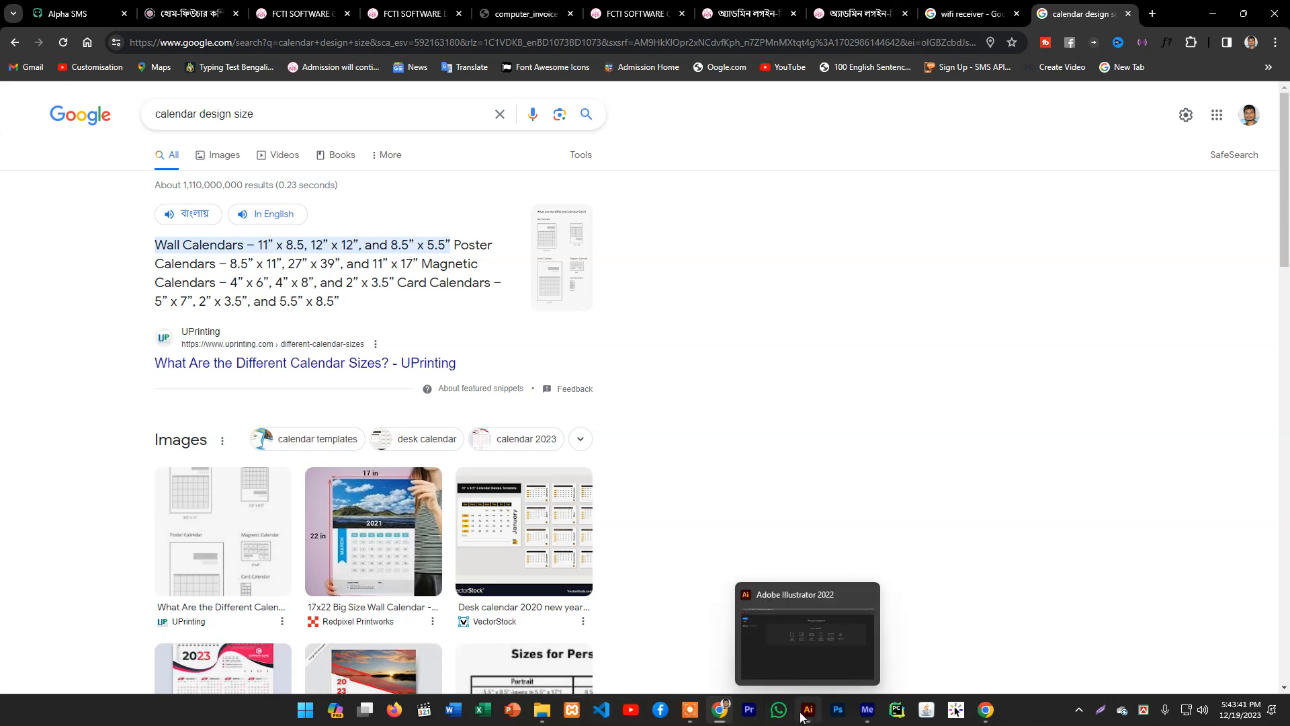
click(801, 718)
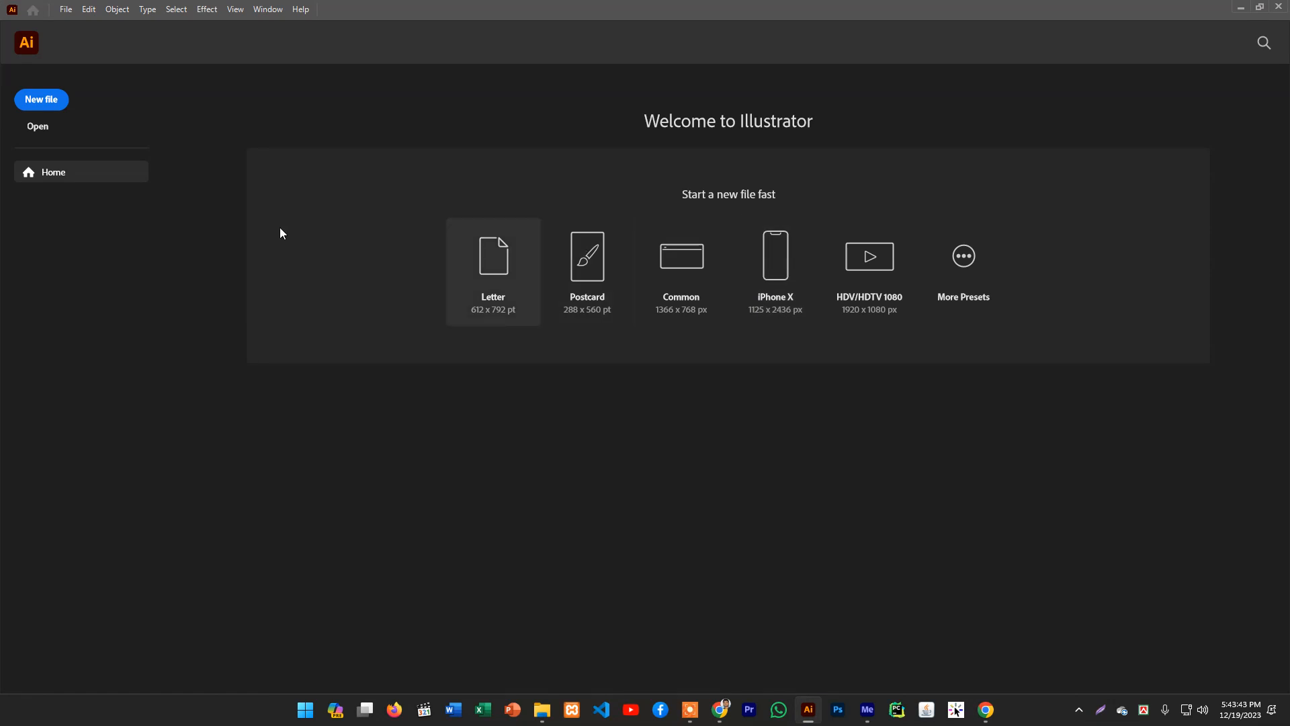
click(47, 99)
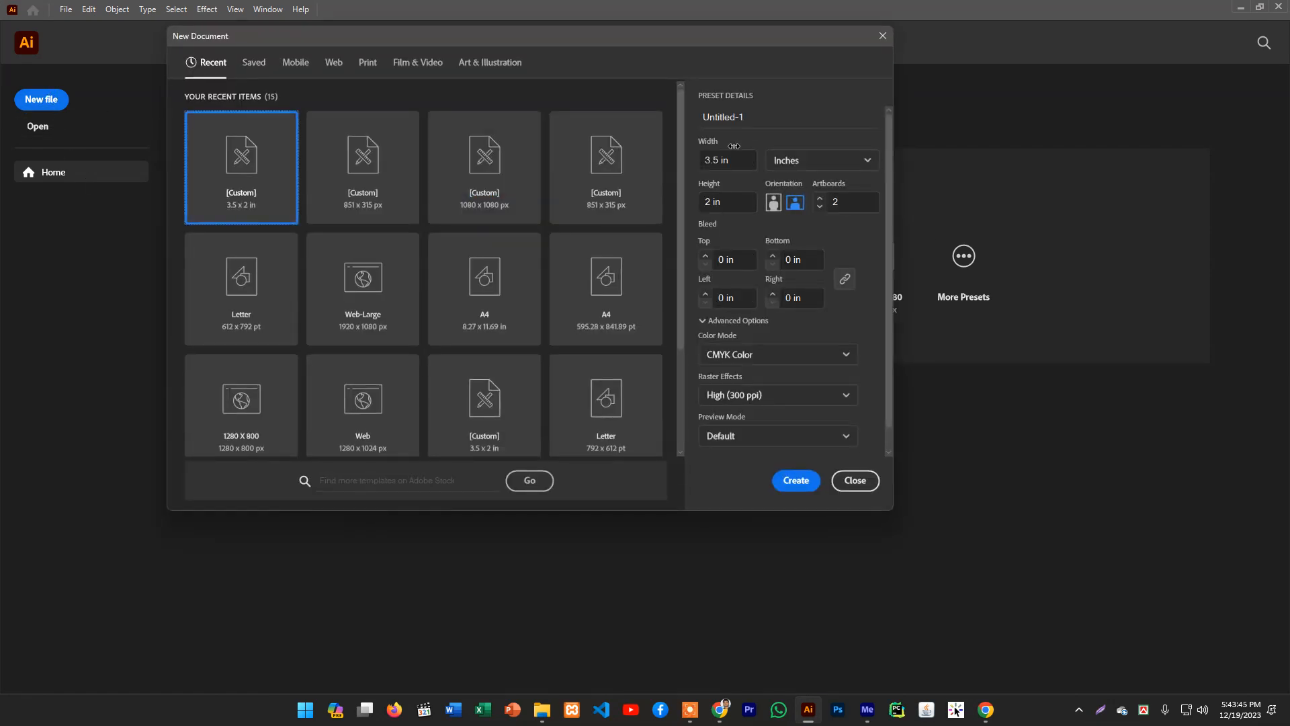
click(738, 160)
text(11)
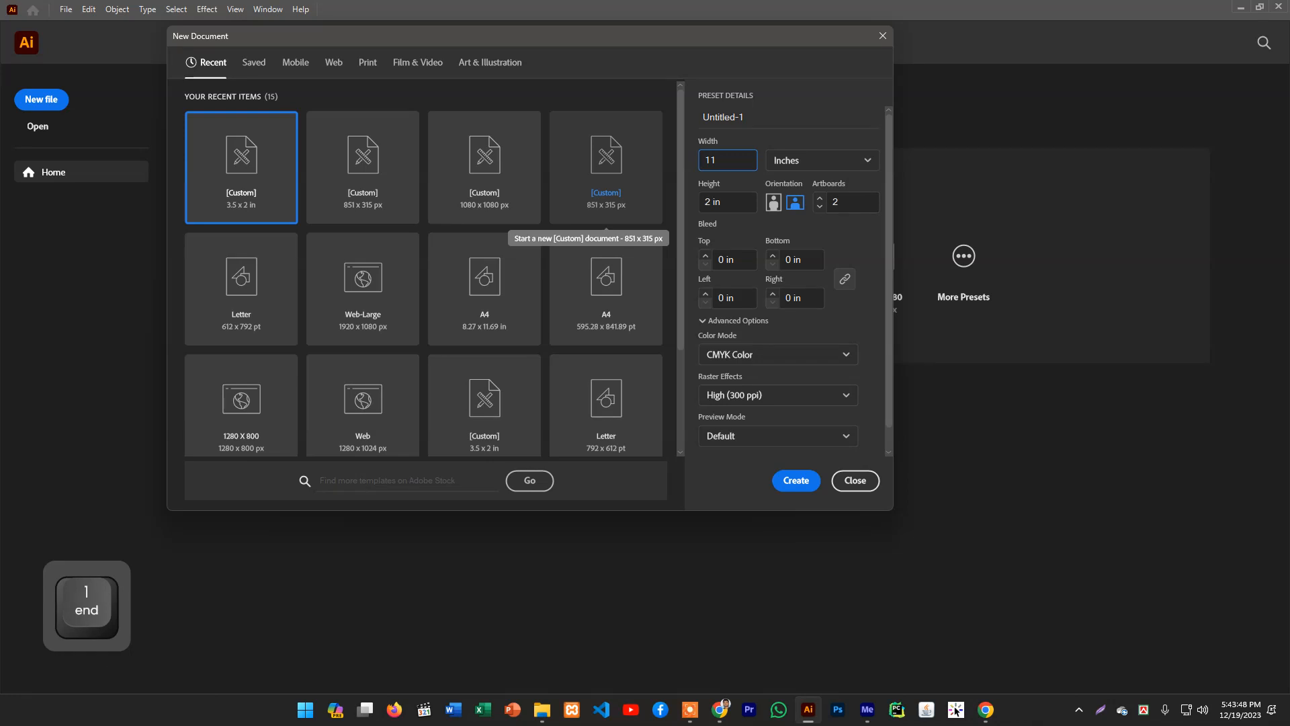
key(Tab)
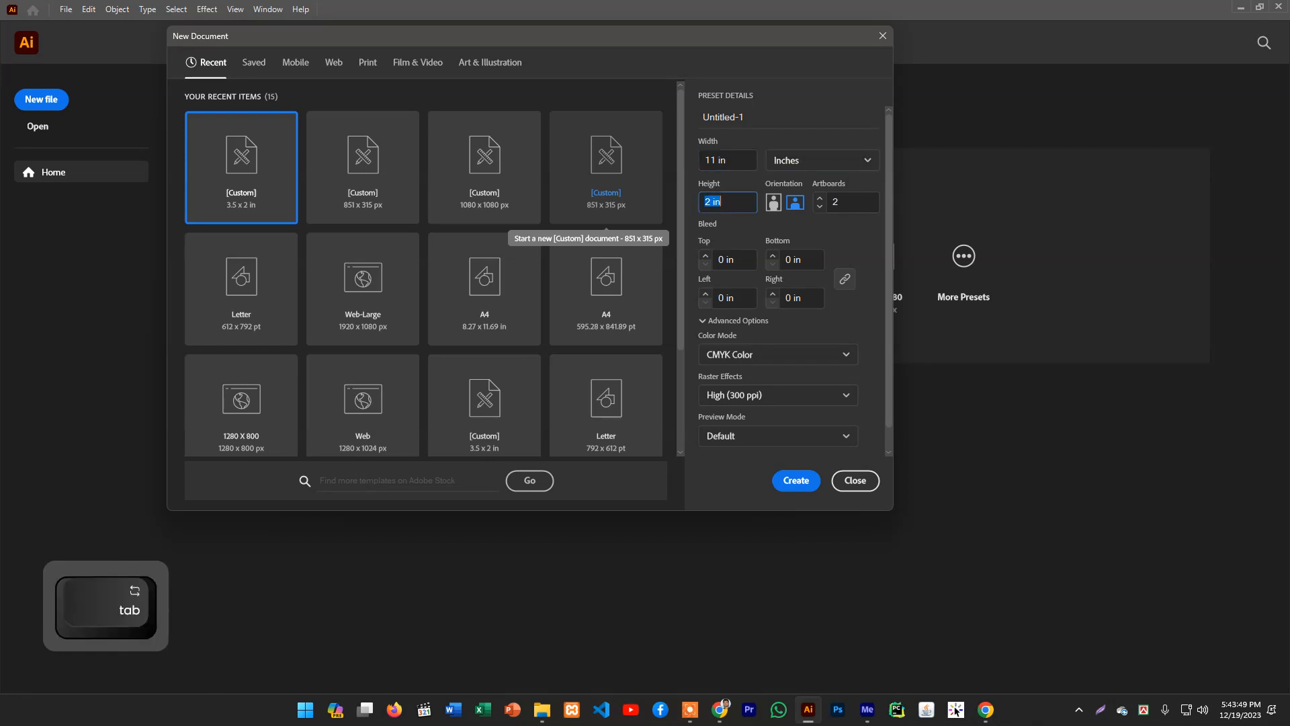
text(8.5)
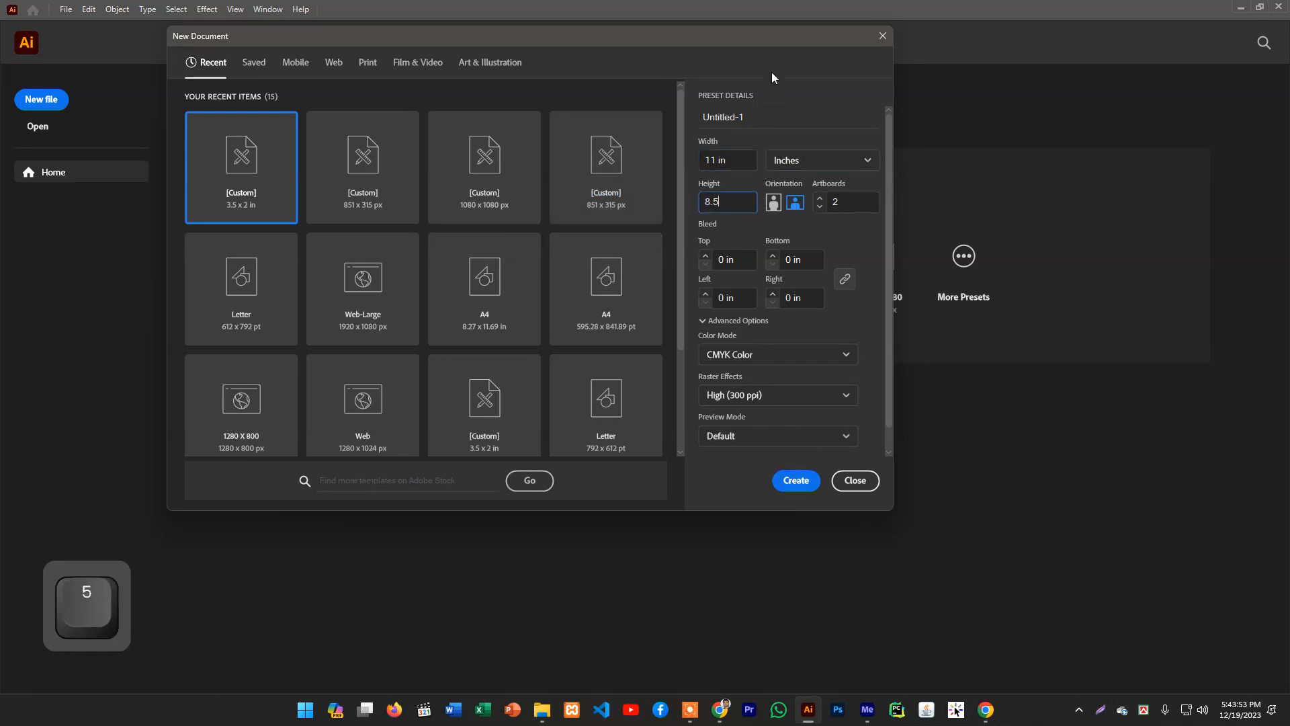
- Name the new document calender design and create it
click(747, 117)
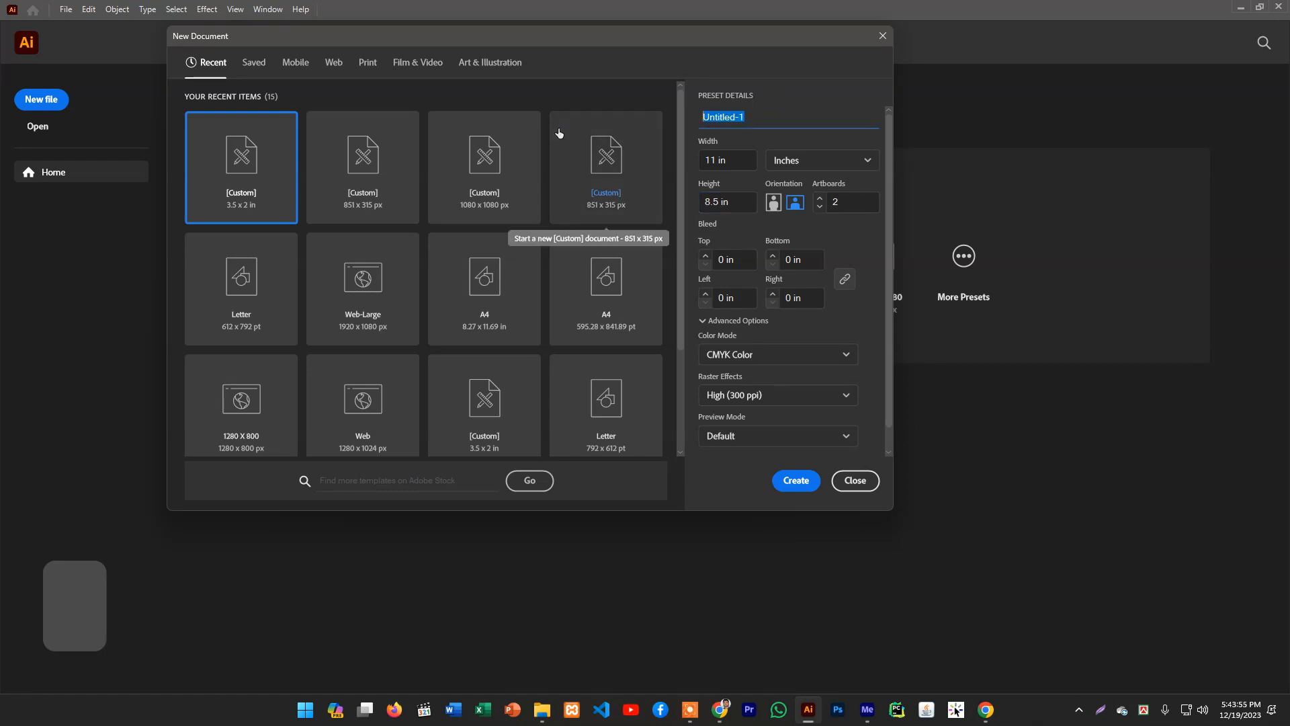
text(calen)
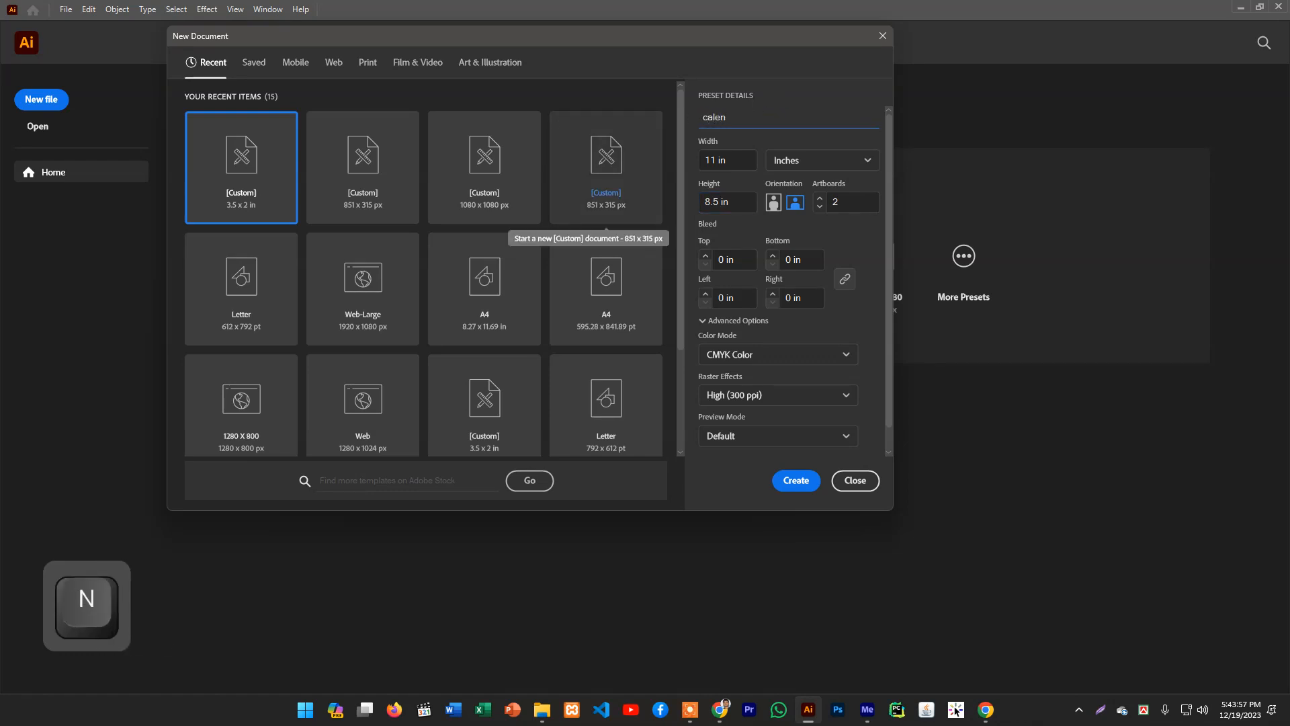
text(ders)
key(BackSpace)
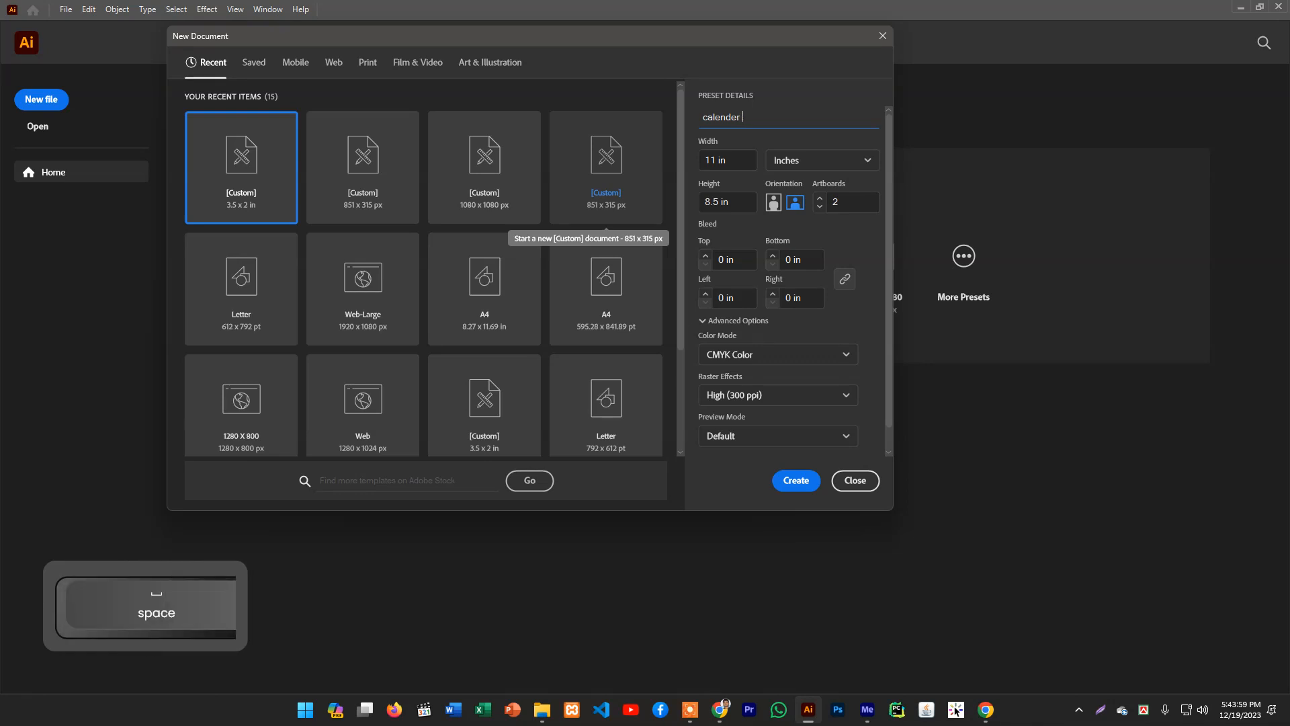
text(design)
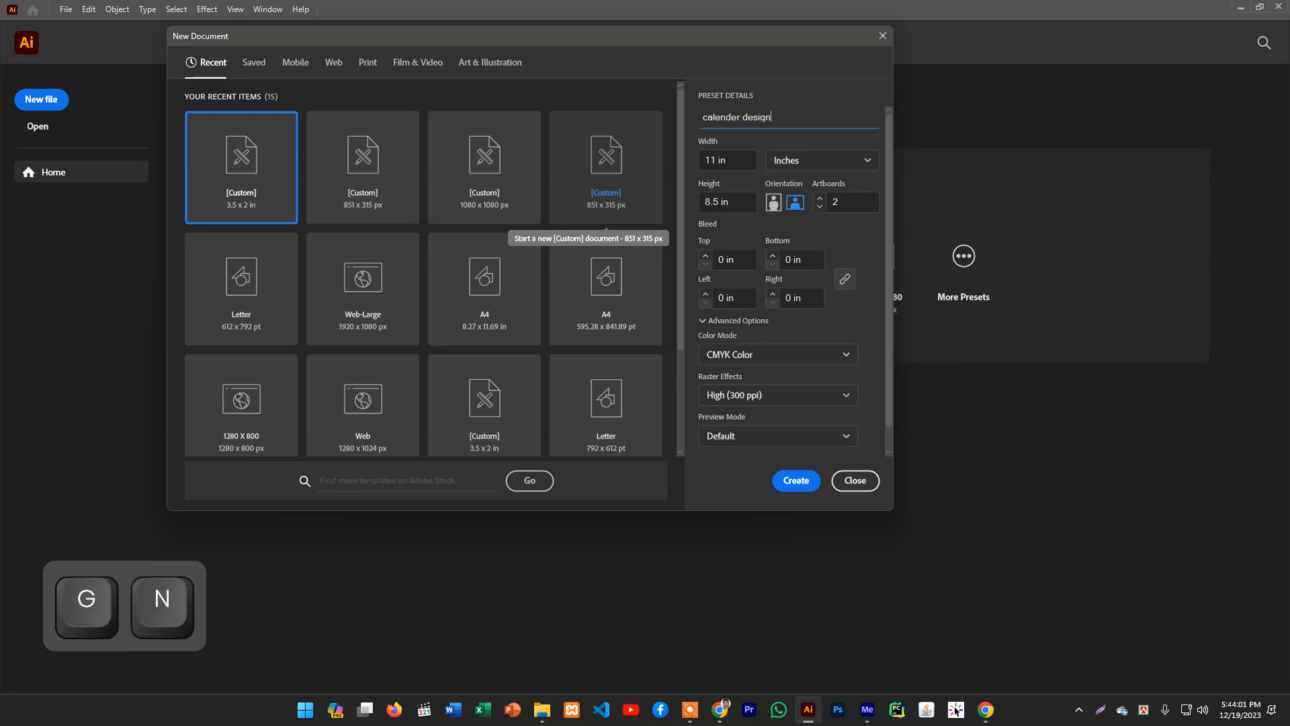
key(Return)
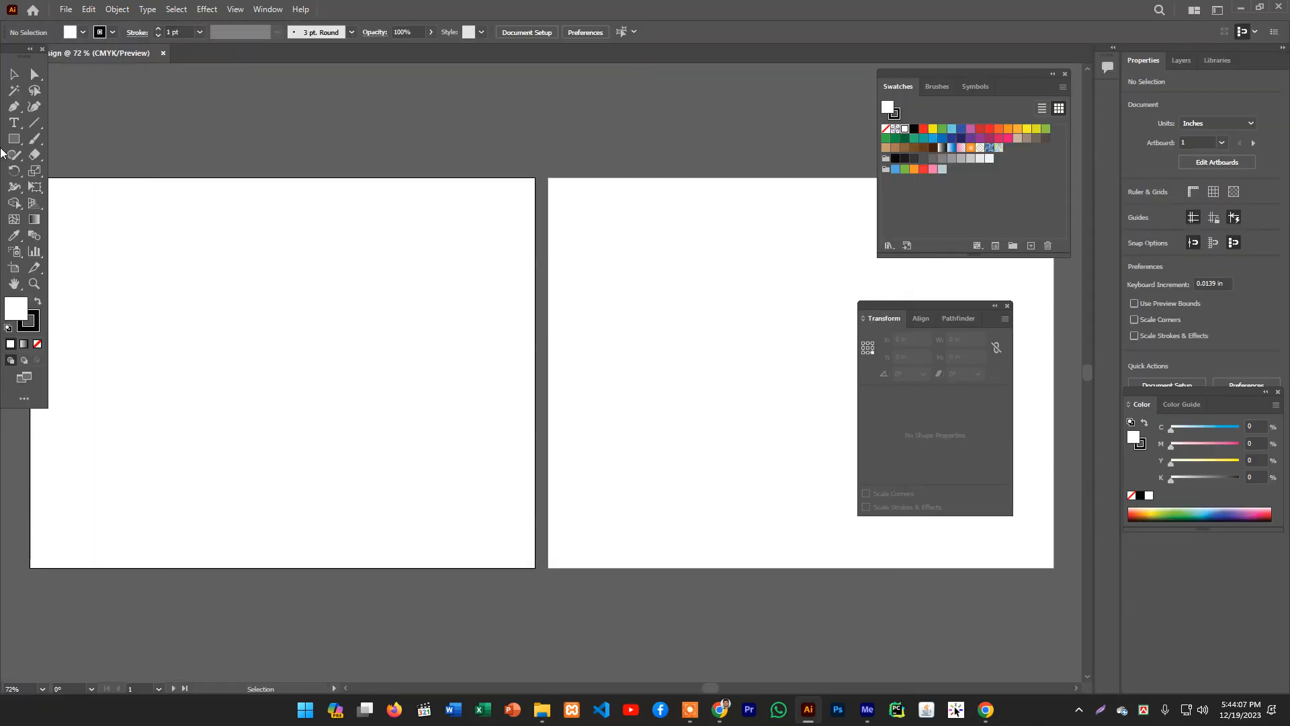
- Close the calender design document
ctrl+alt+click(416, 315)
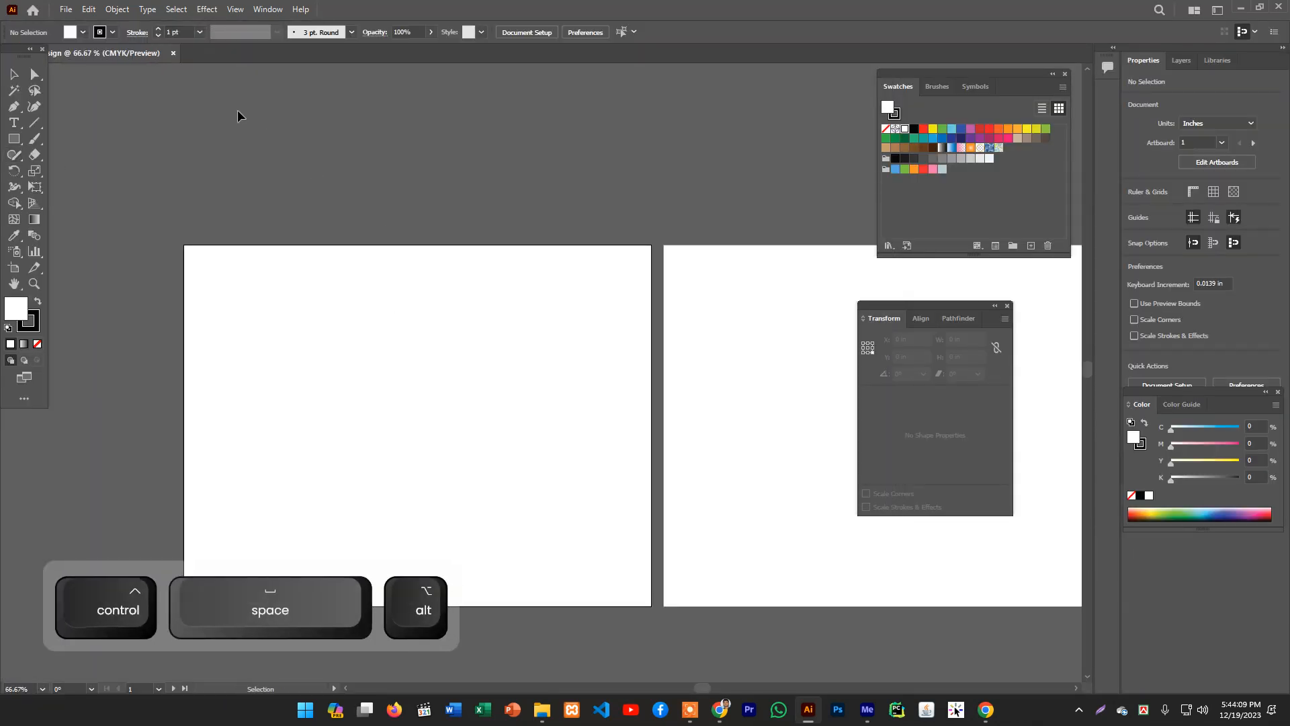
click(173, 53)
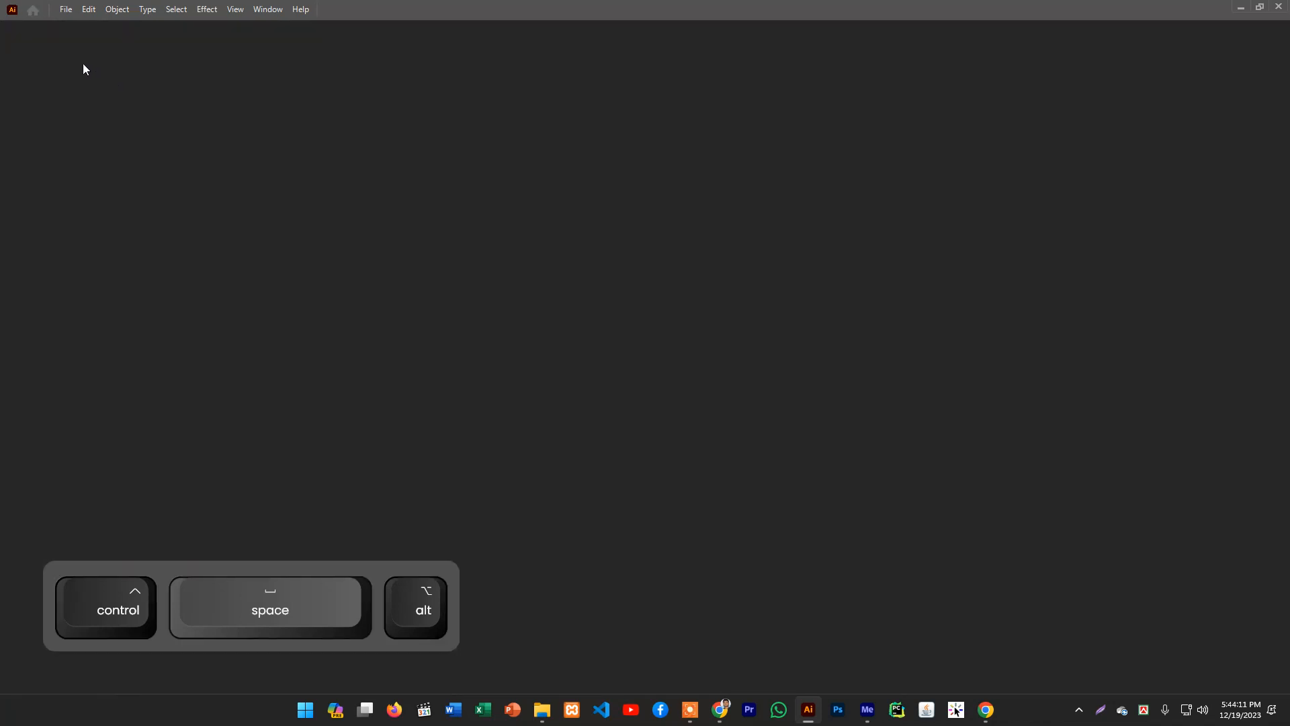
- Create a new 8.5 x 11 in portrait document with a single artboard
click(41, 98)
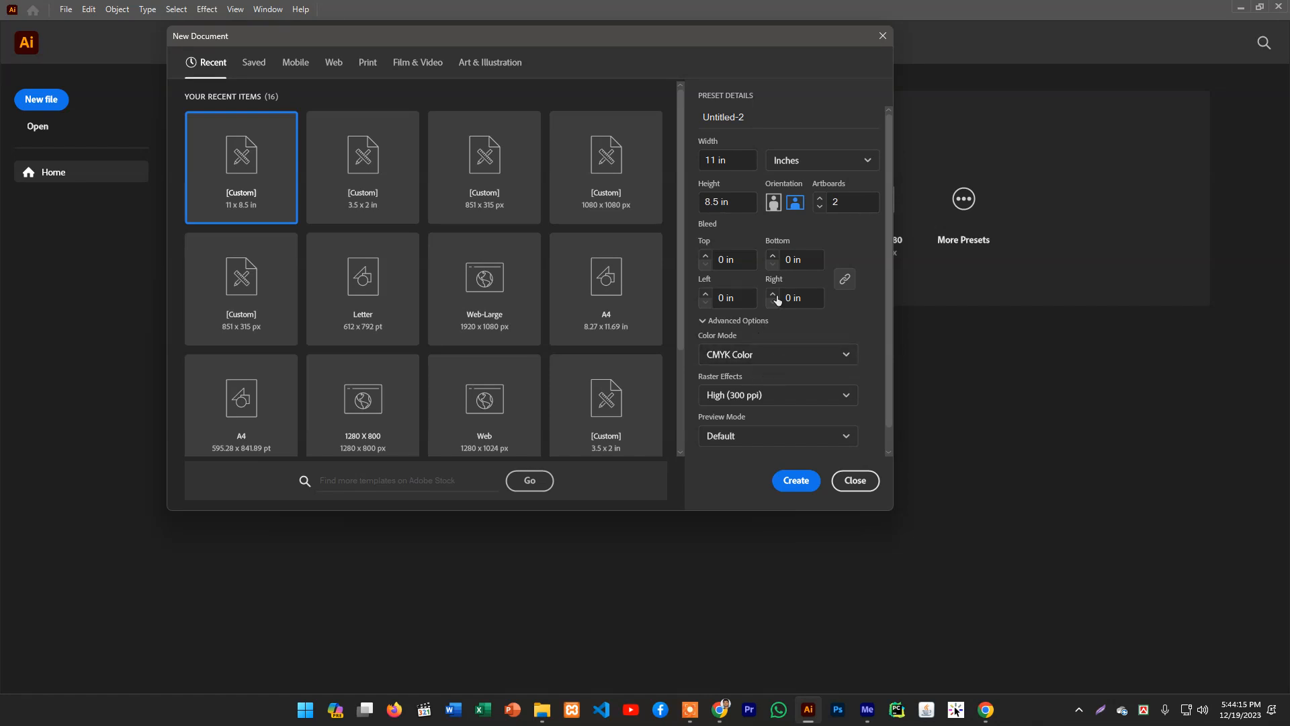
click(819, 207)
click(773, 202)
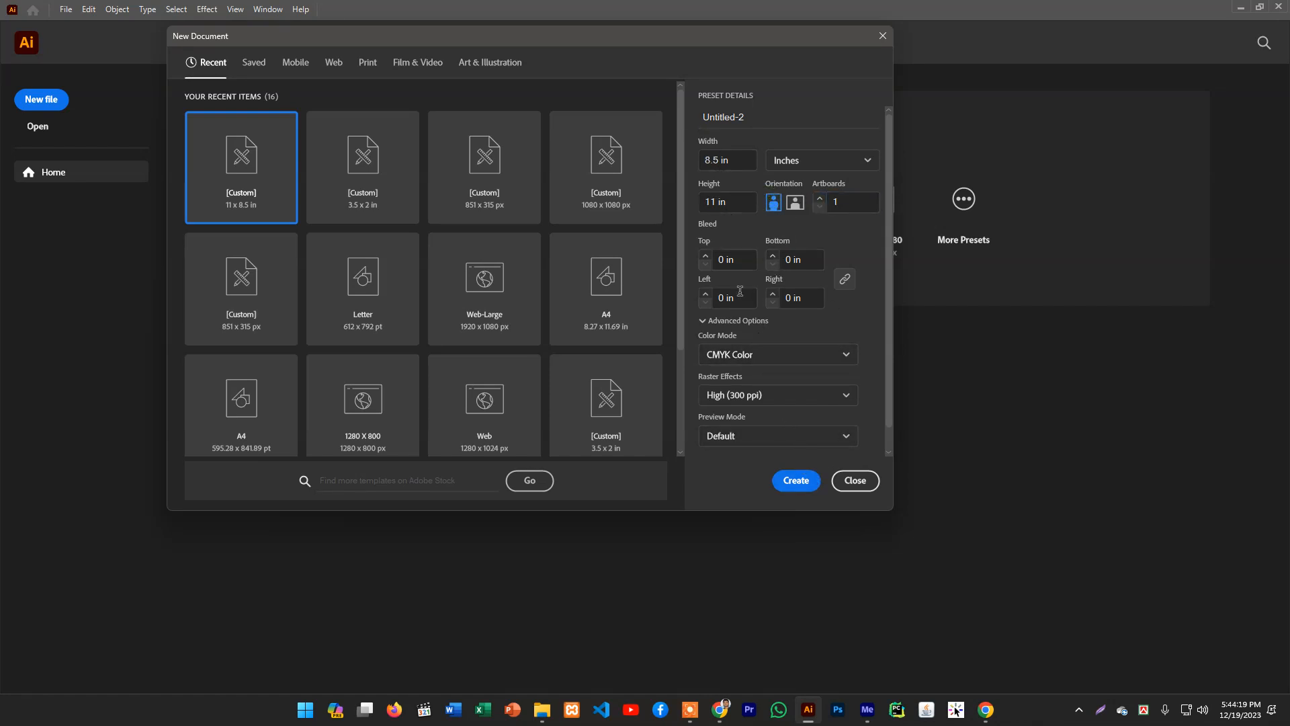
click(790, 478)
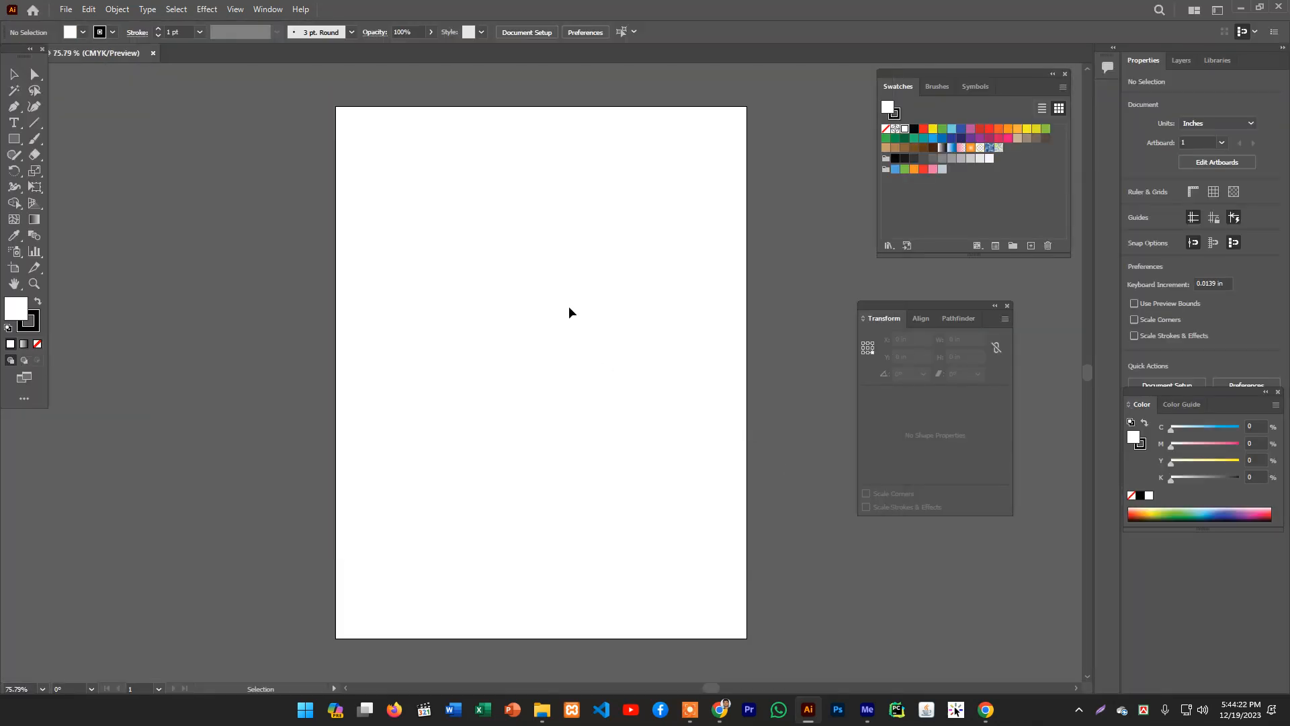
- Draw a full-width rectangle covering the lower part of the artboard, about 8.5 by 7.4 in
ctrl+alt+click(561, 304)
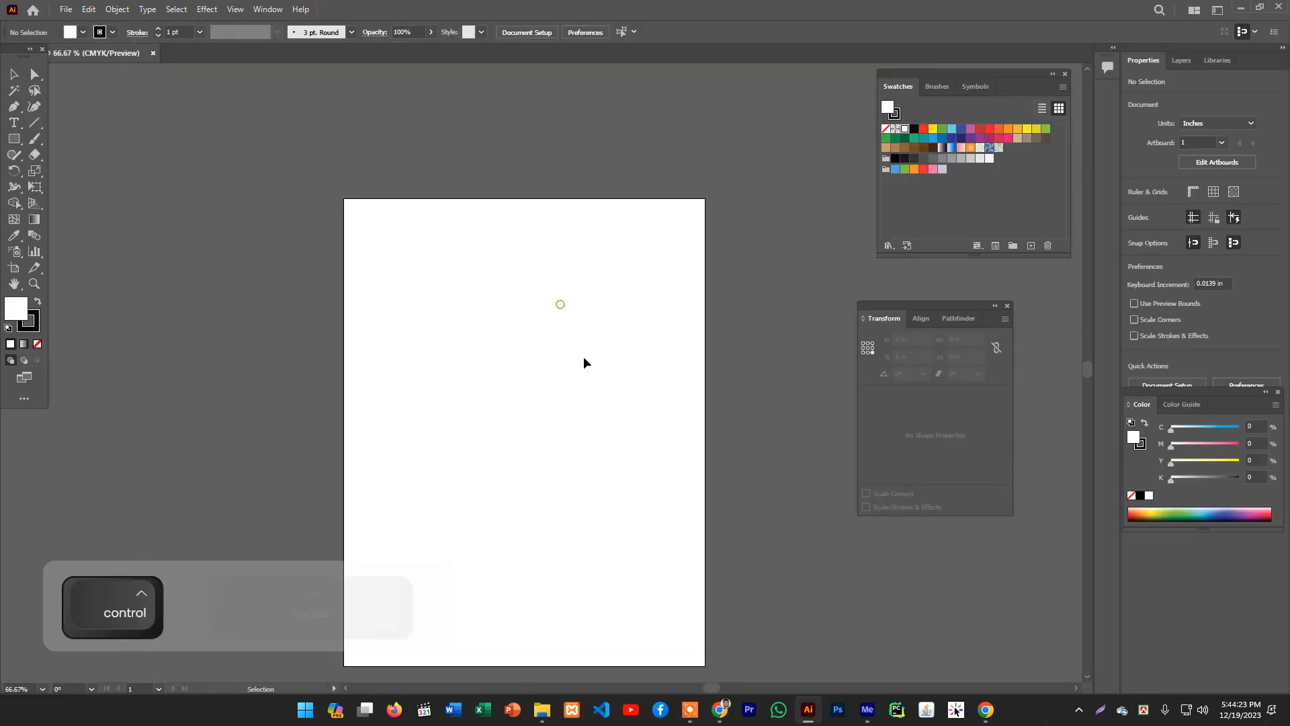
drag(578, 362, 566, 272)
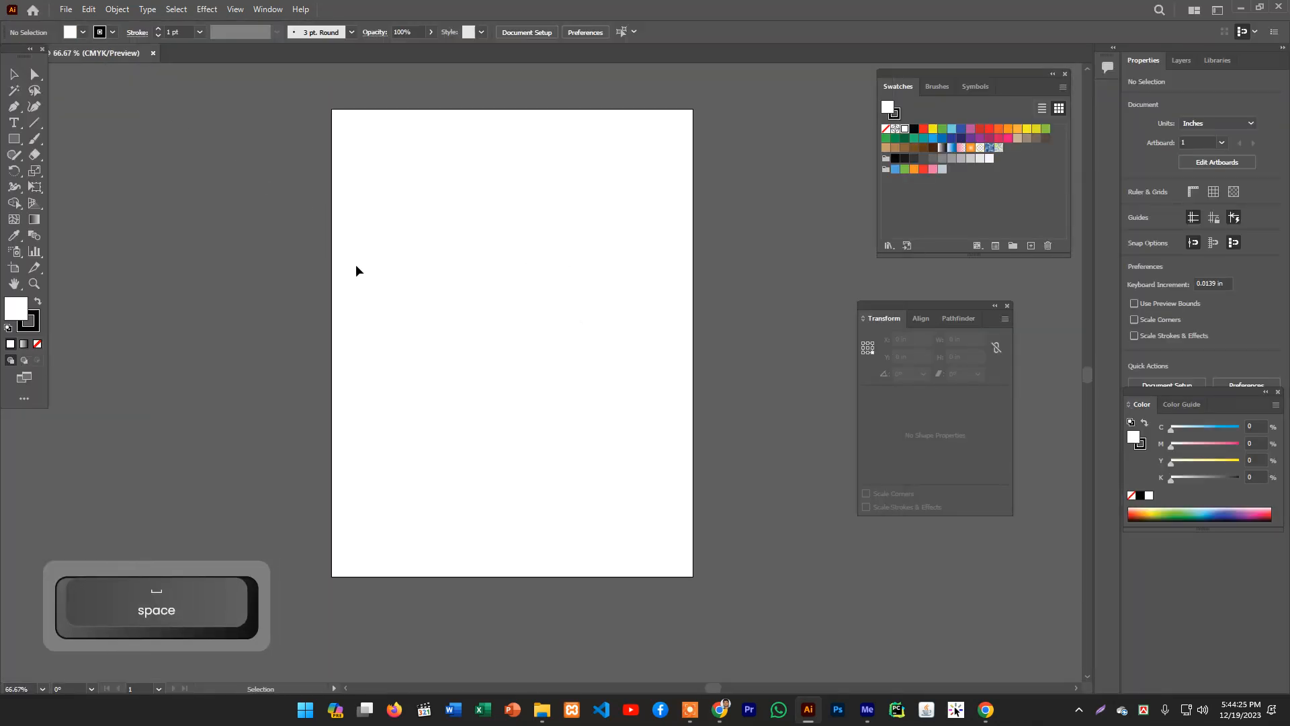
scroll(476, 265, down, 2)
scroll(472, 251, up, 2)
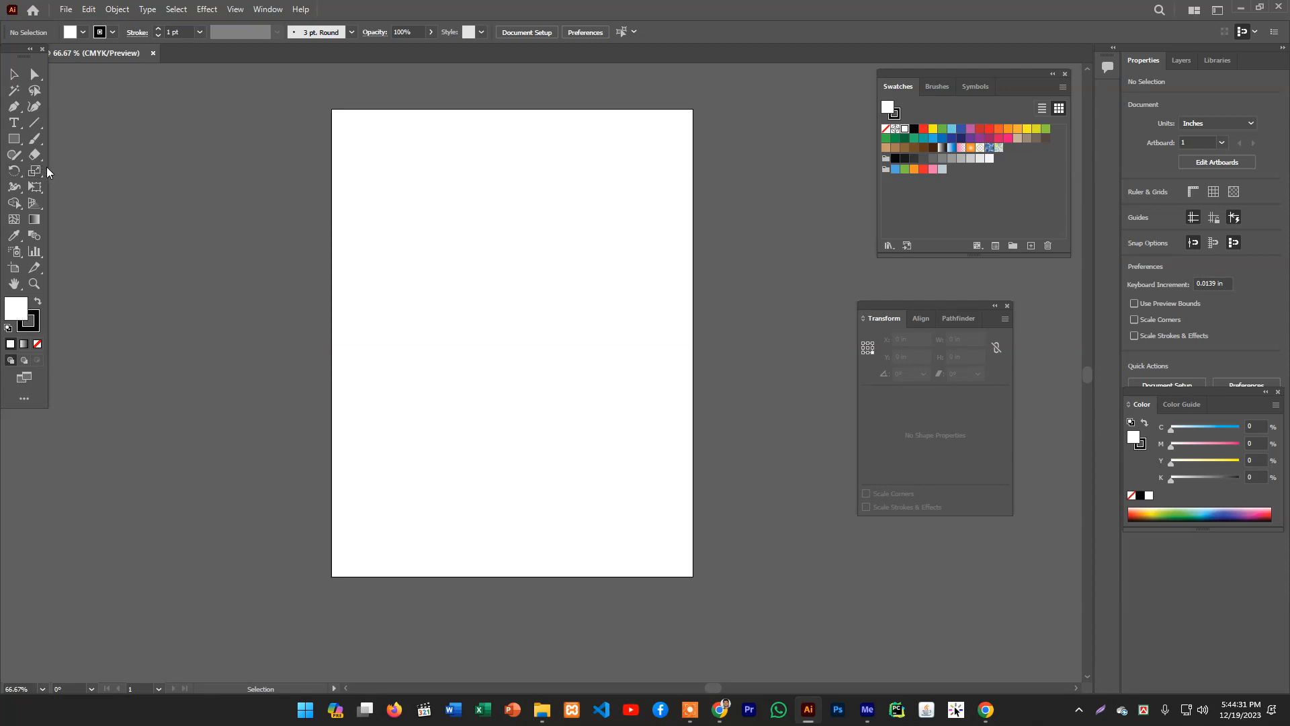
click(13, 144)
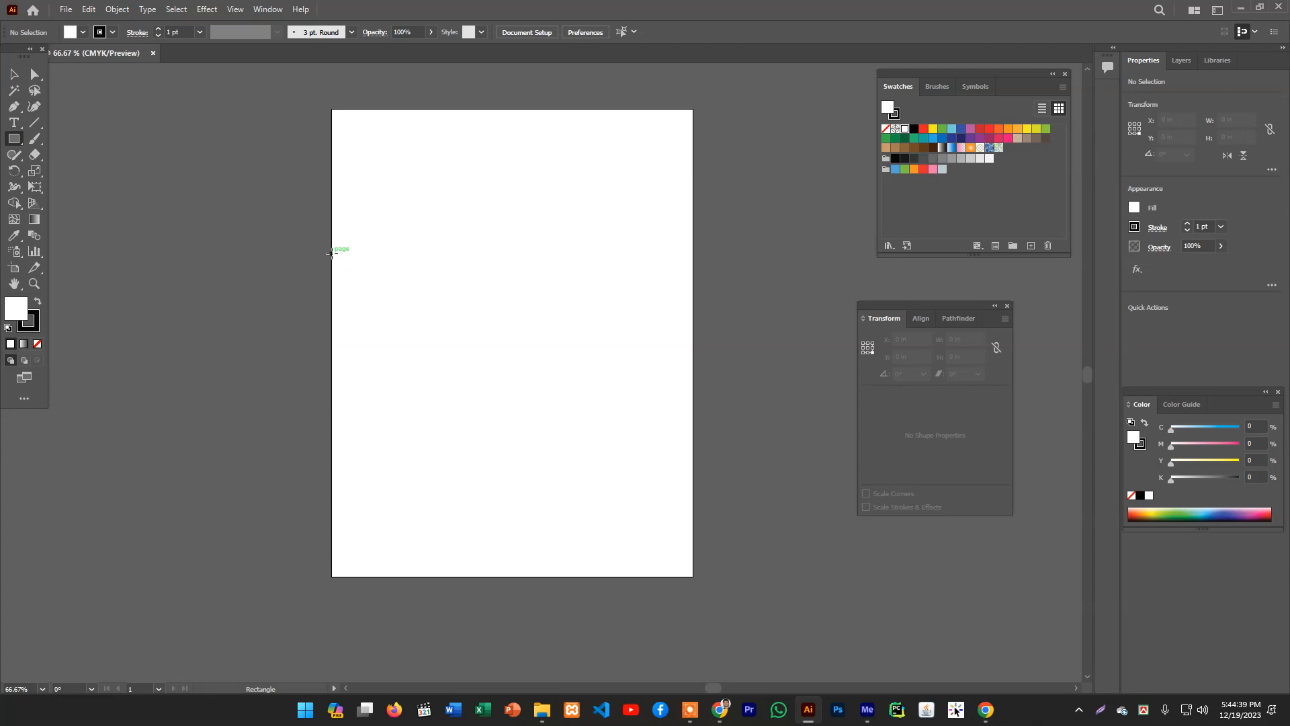
drag(332, 254, 694, 577)
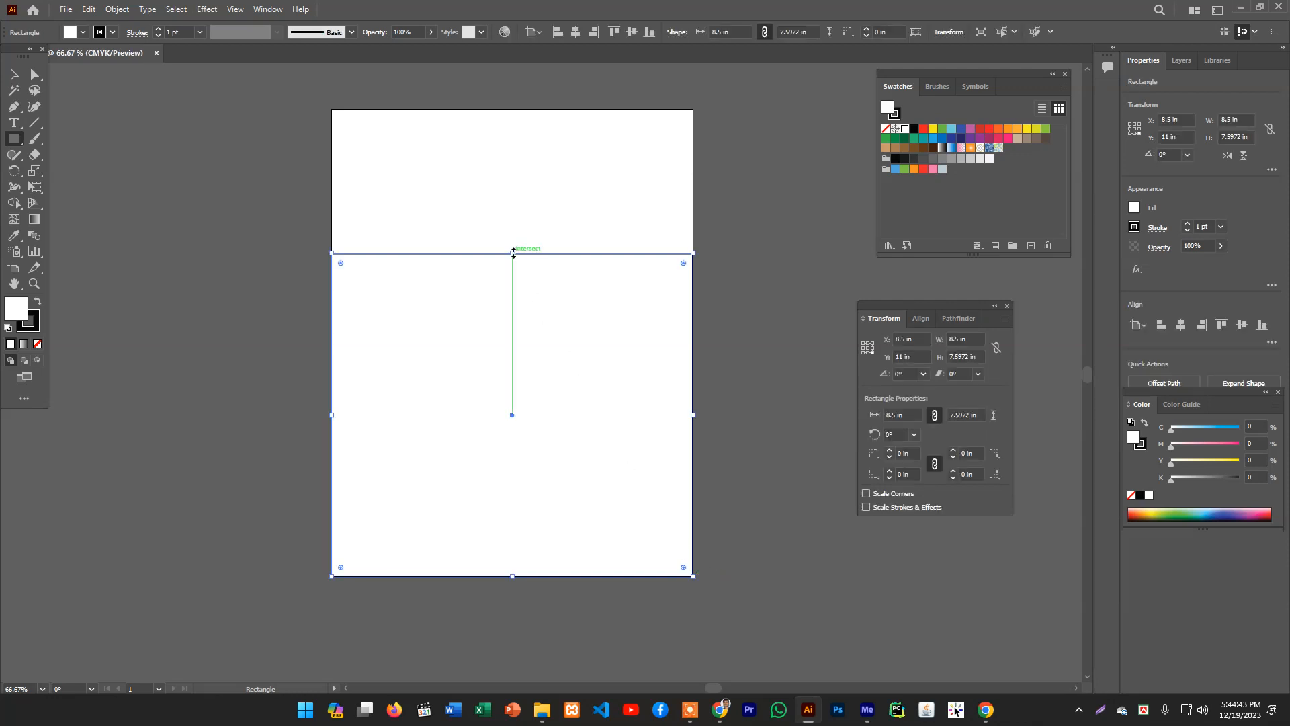
drag(512, 253, 512, 262)
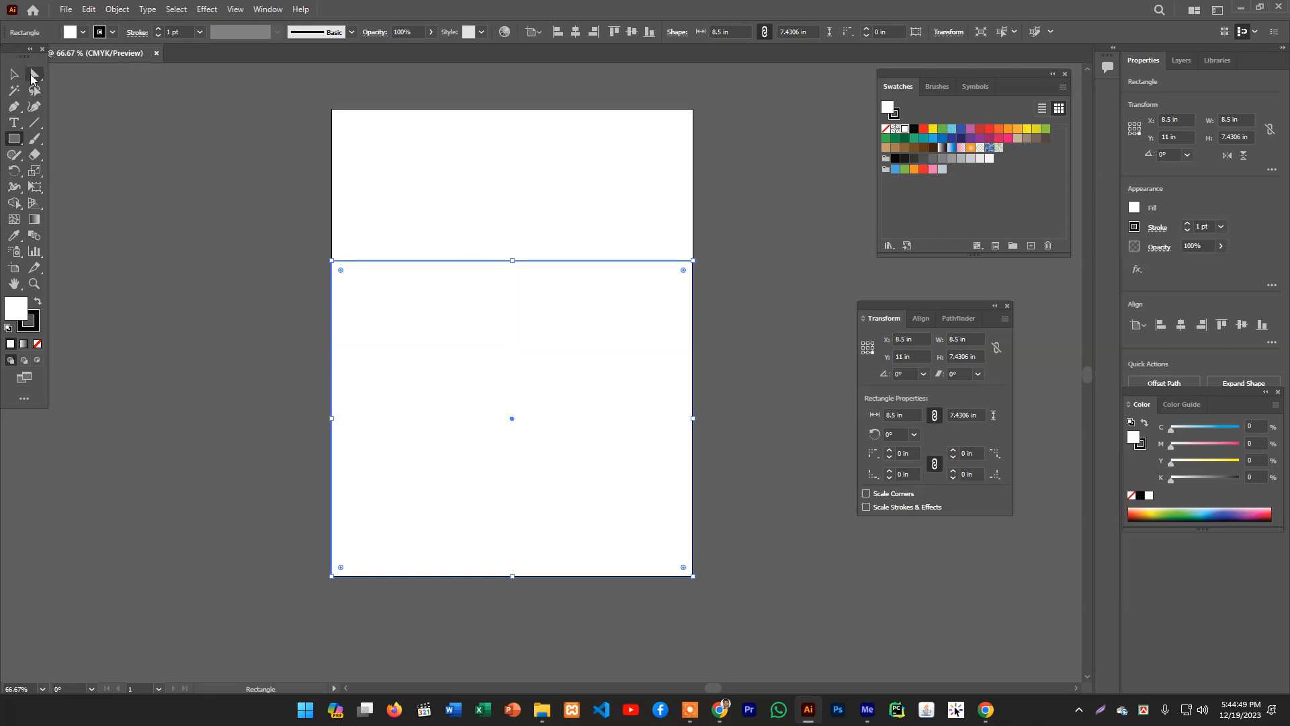
- Select the rectangle and open the Split Into Grid dialog
click(15, 75)
click(764, 131)
click(636, 316)
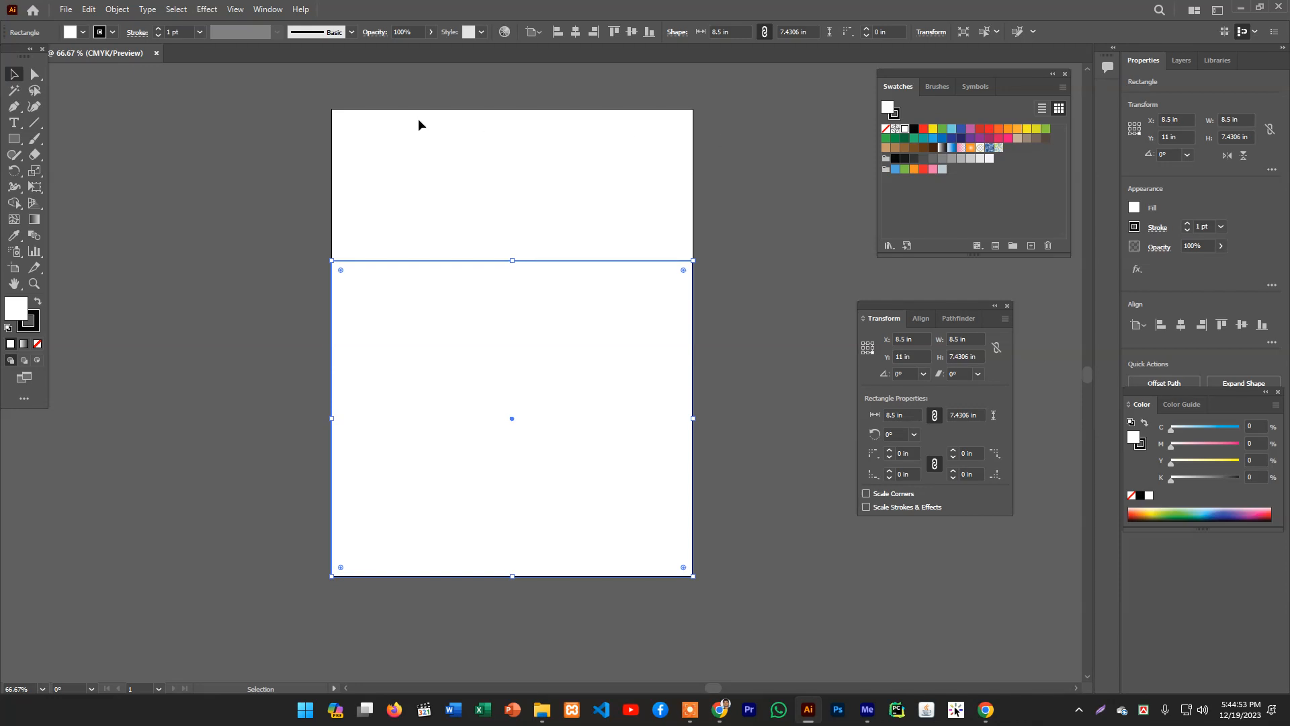
click(117, 9)
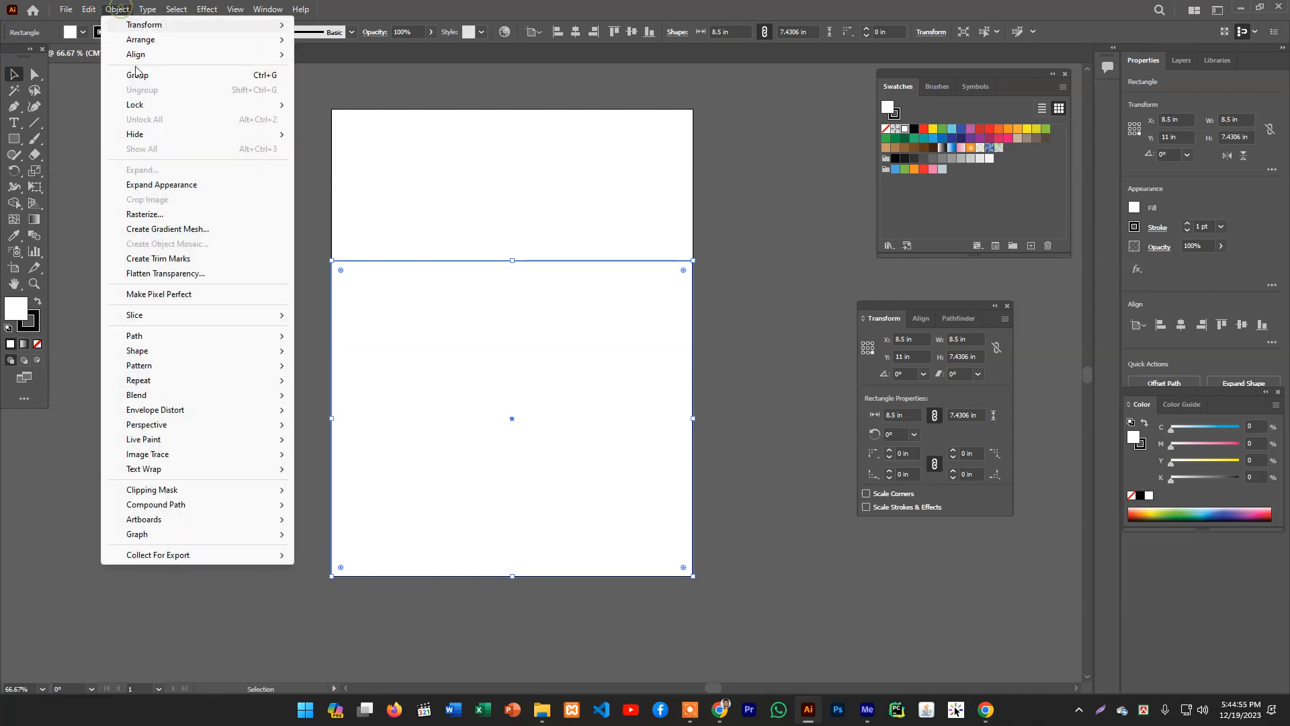
mouse_move(189, 341)
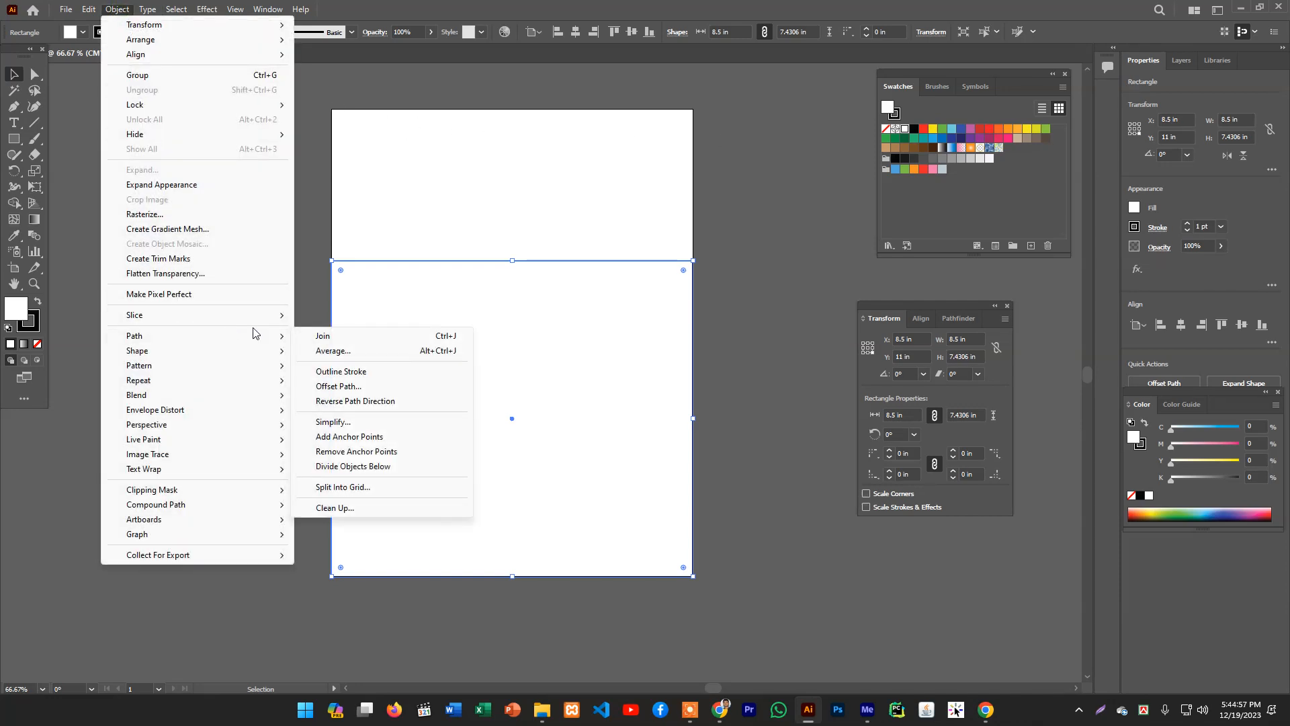
click(360, 489)
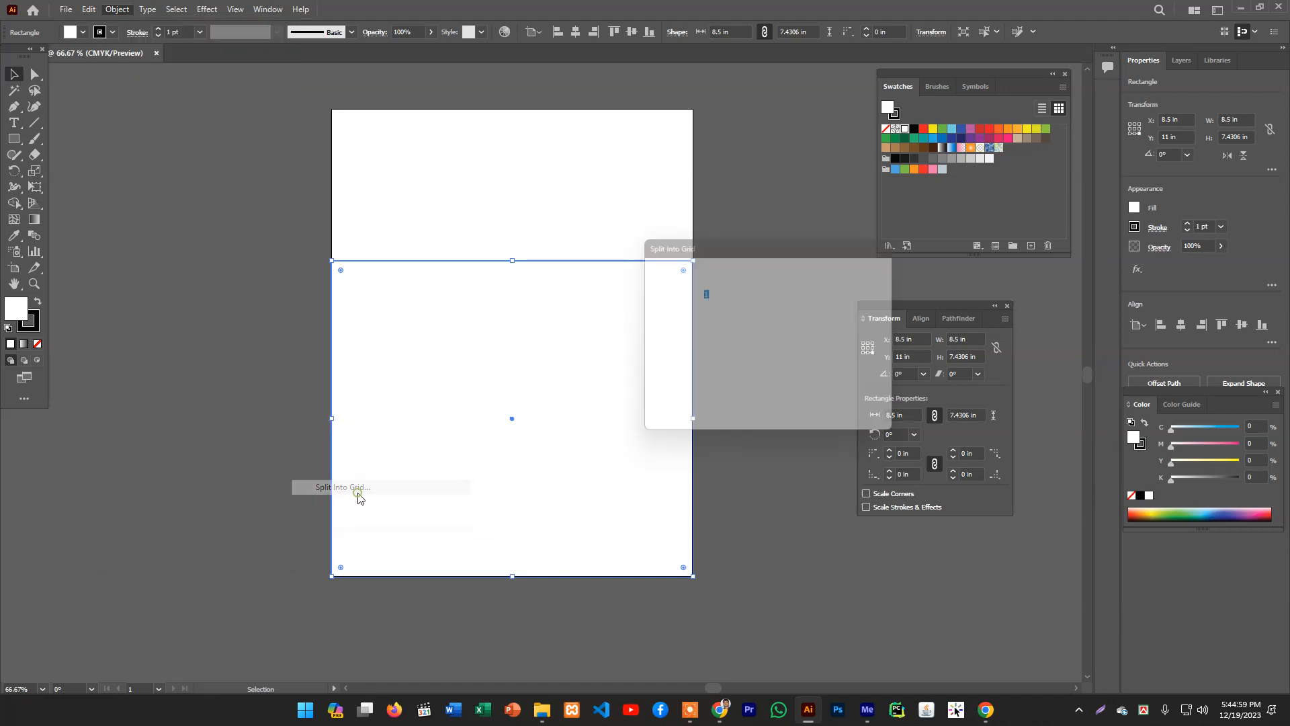
drag(740, 253, 797, 216)
click(743, 404)
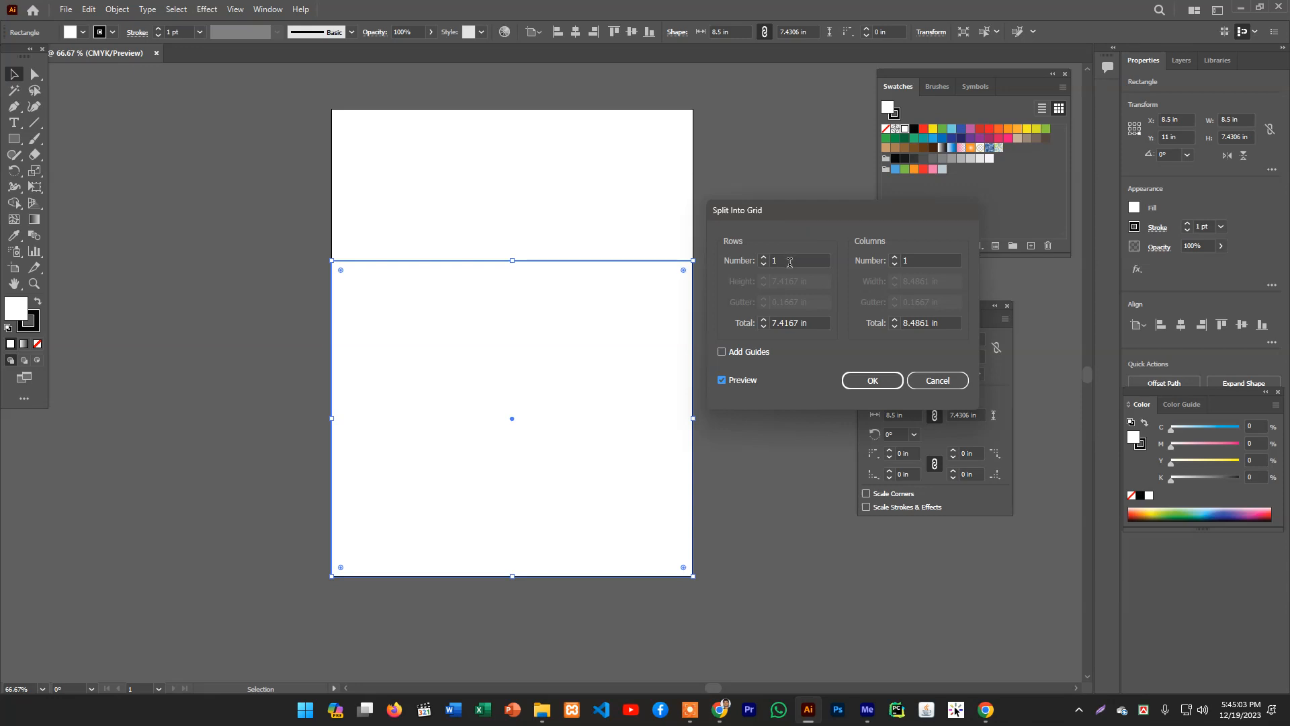
- Try splitting the rectangle into 7 rows and 7 columns, then cancel the dialog
click(770, 263)
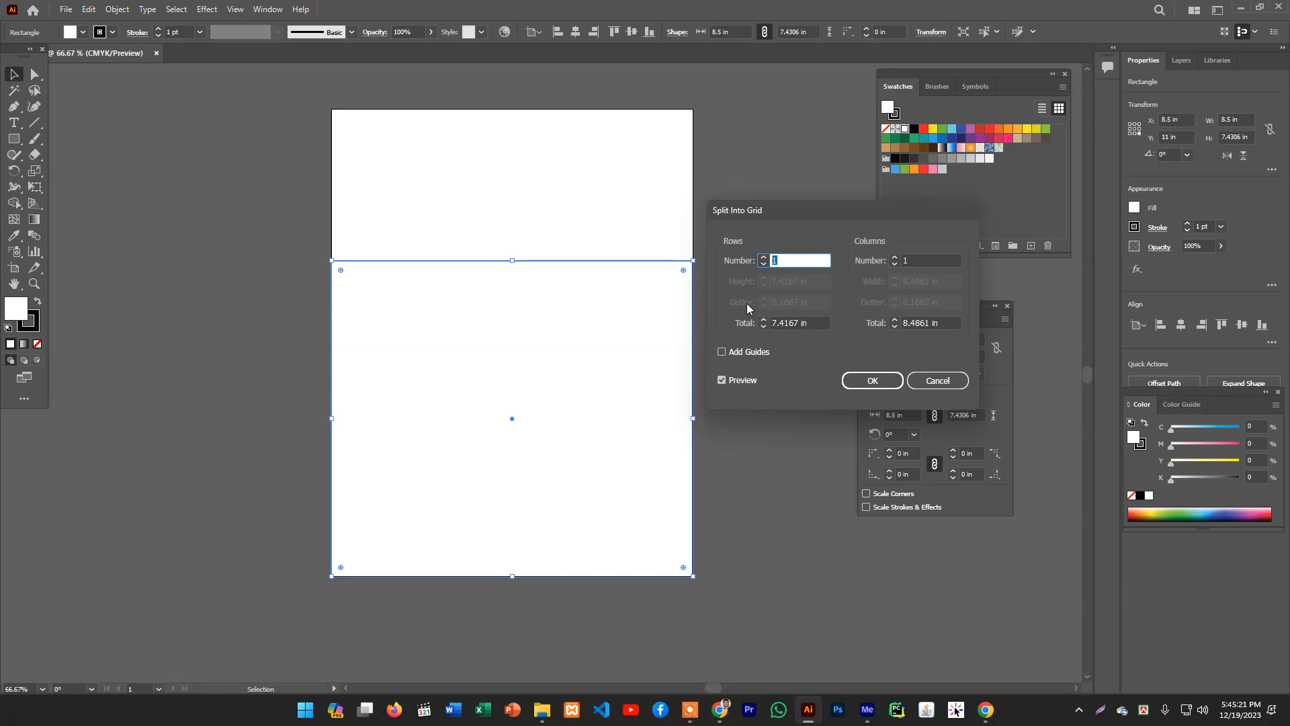
text(7)
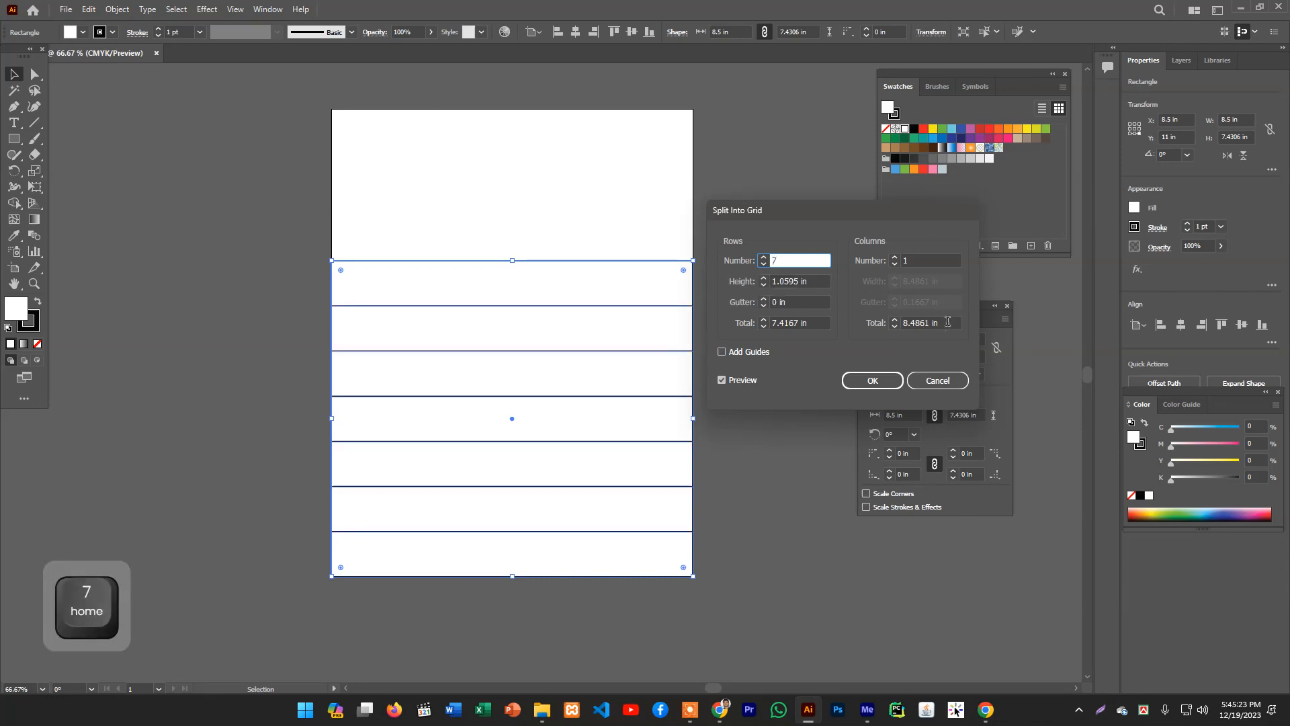
click(933, 259)
text(7)
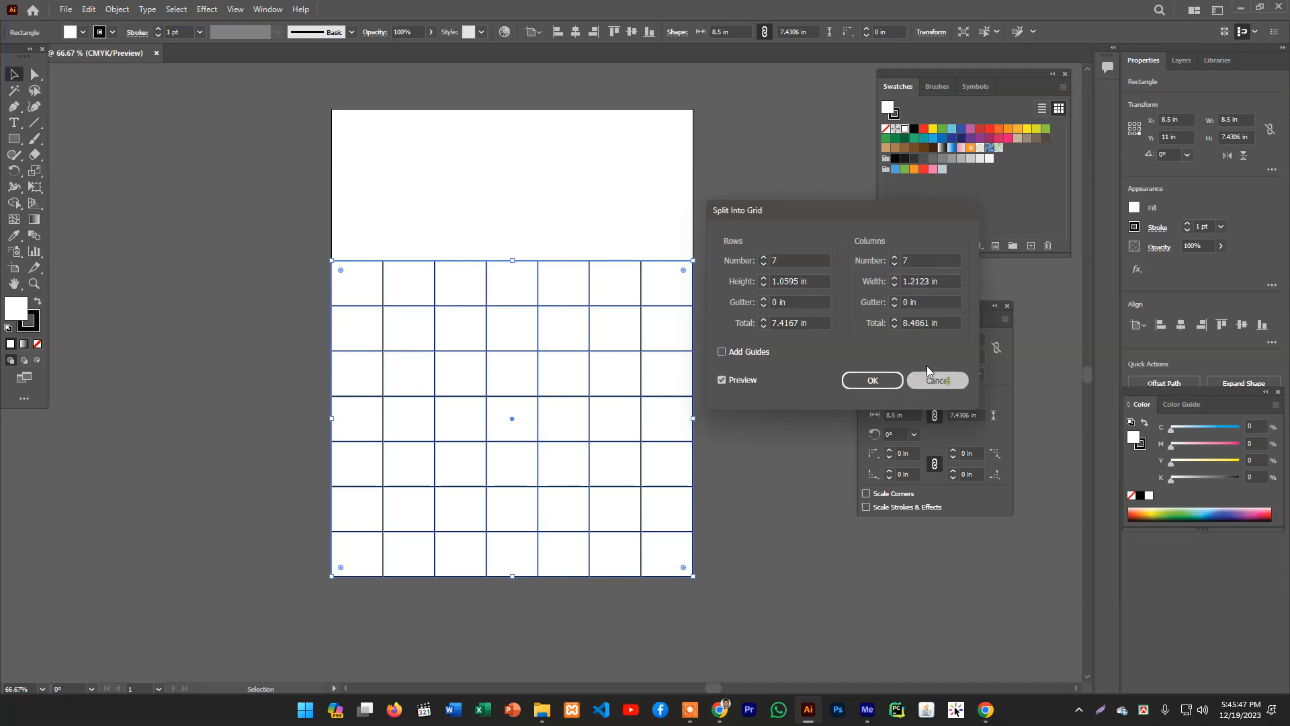
click(938, 381)
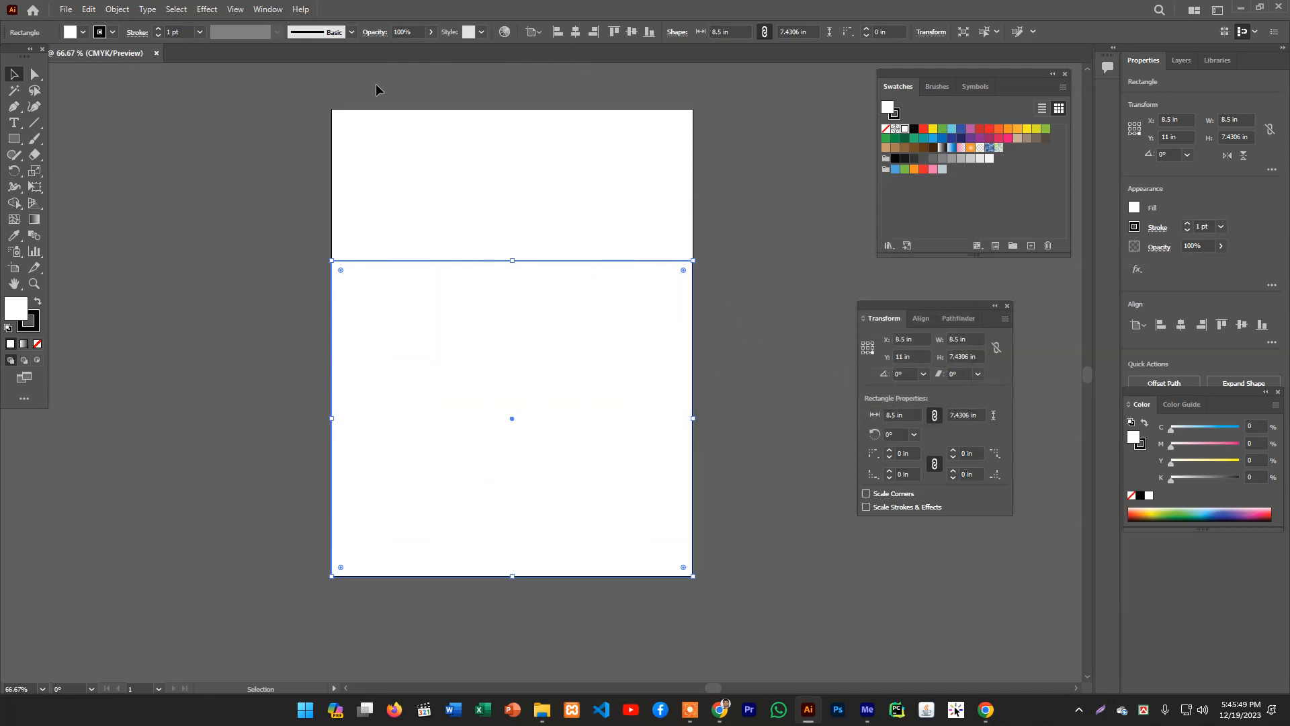
- Show the rulers and set the ruler units to pixels
key(ctrl+r)
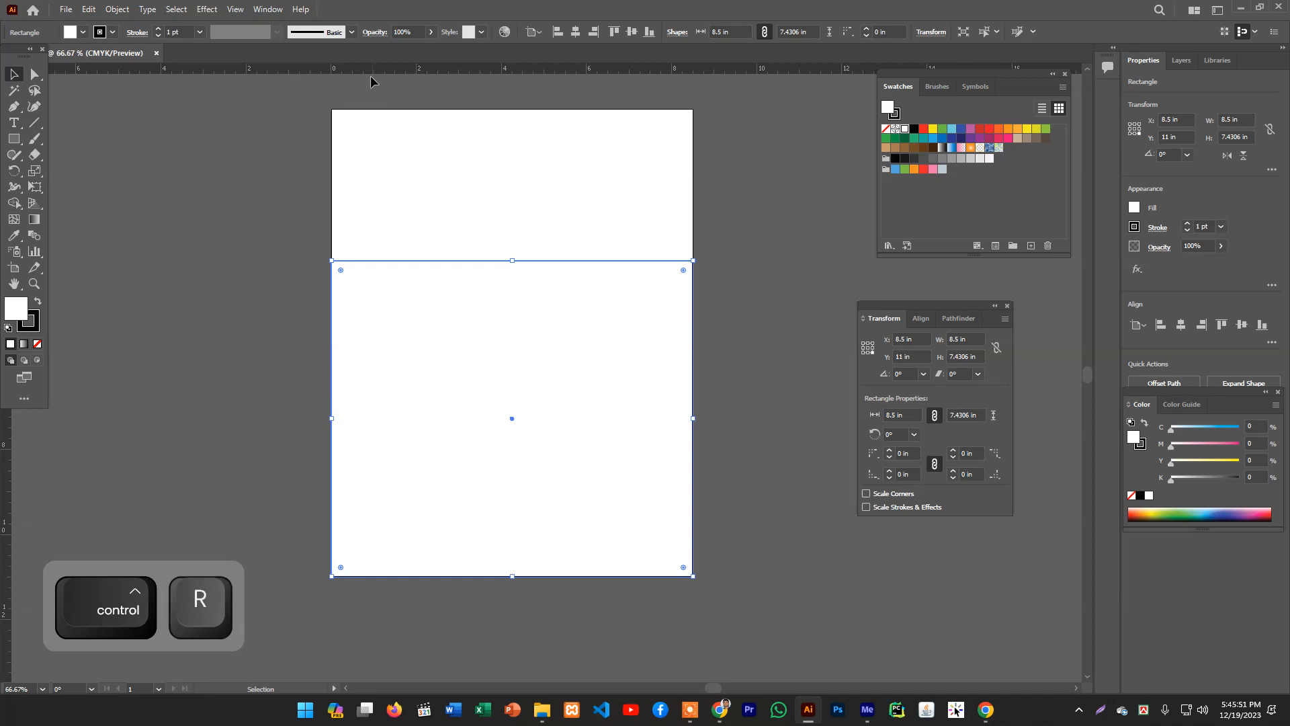
right_click(275, 71)
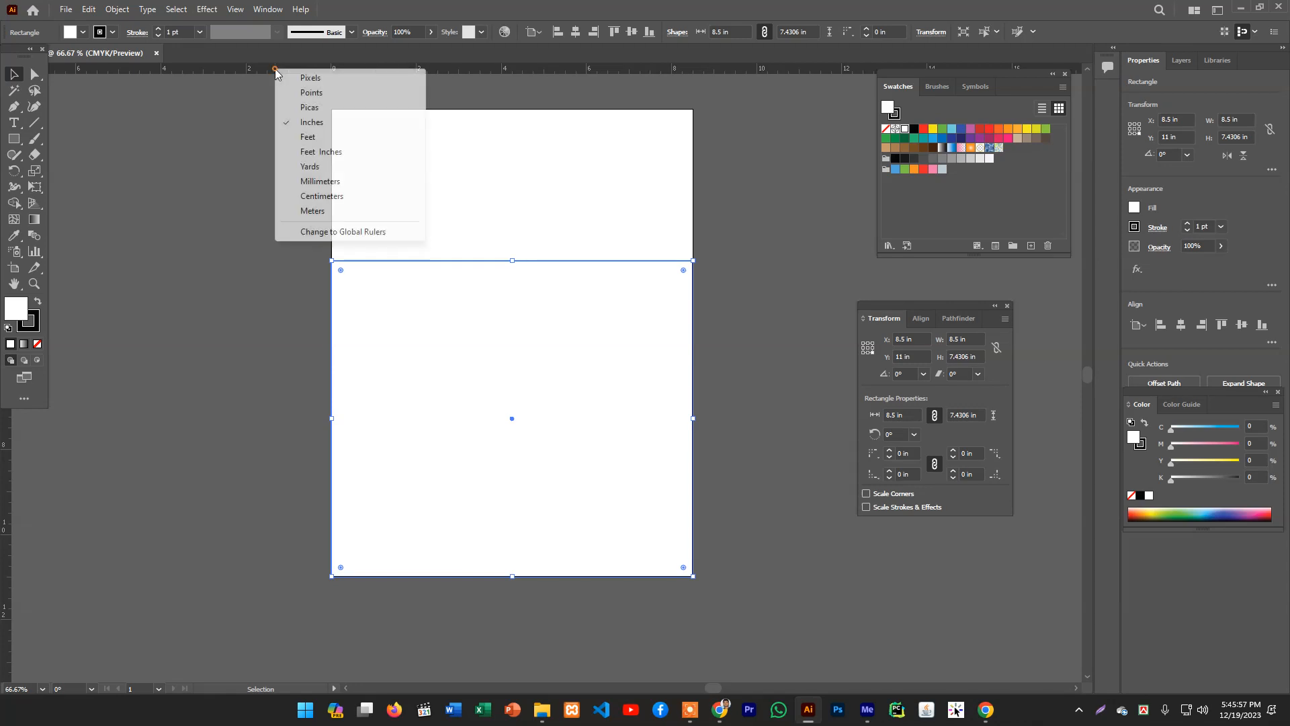
click(311, 79)
right_click(313, 68)
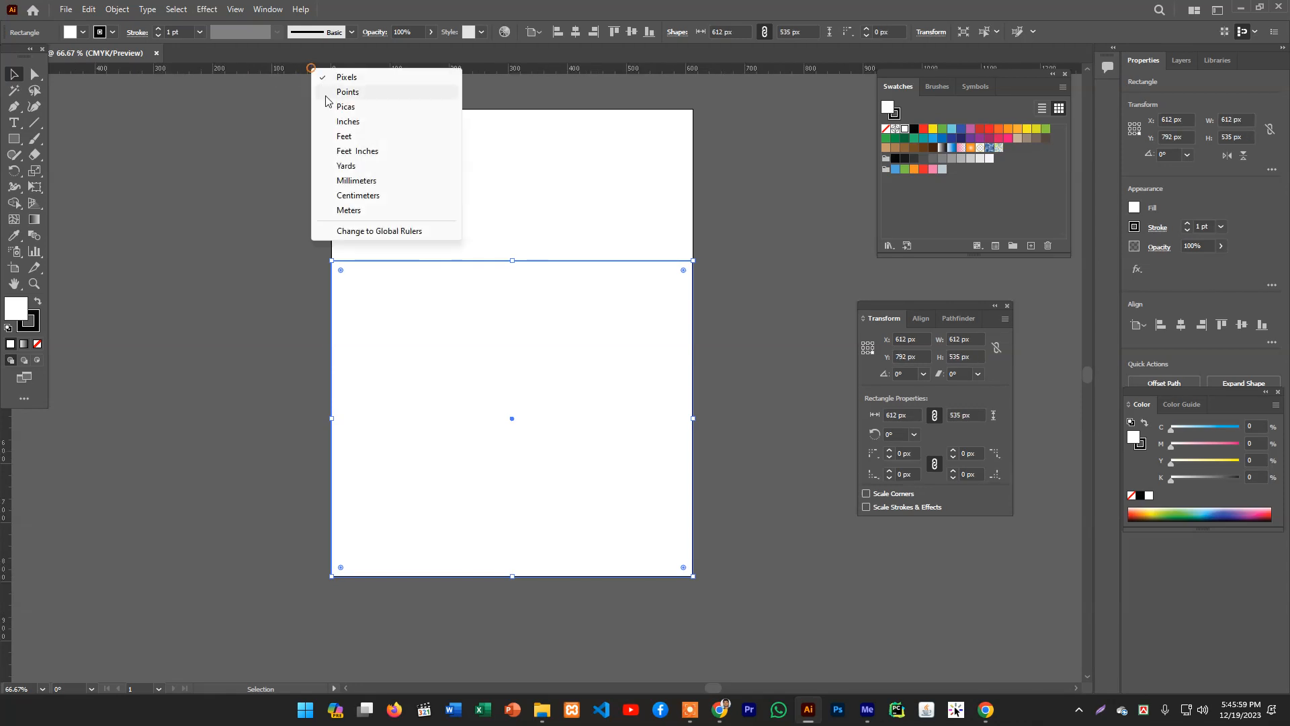
click(334, 80)
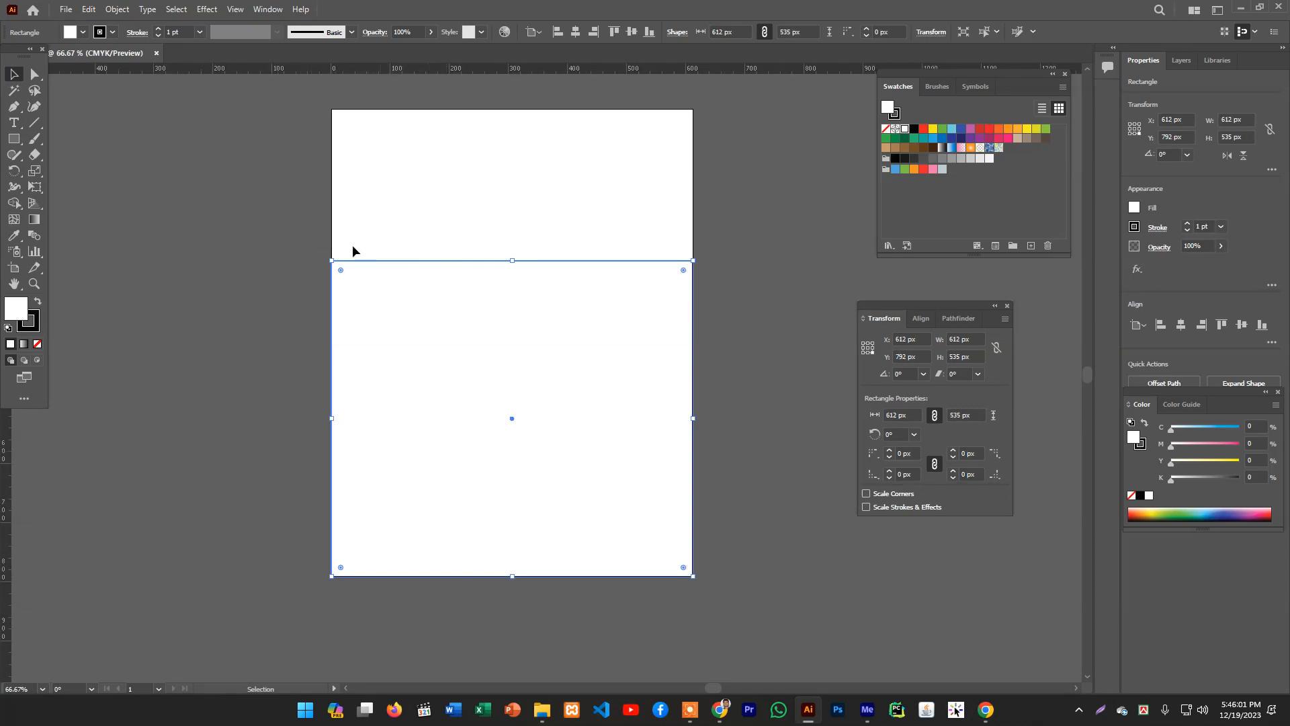
- Open Split Into Grid with preview on, and set 7 rows, 7 columns and a 7 px row gutter
click(117, 9)
mouse_move(204, 338)
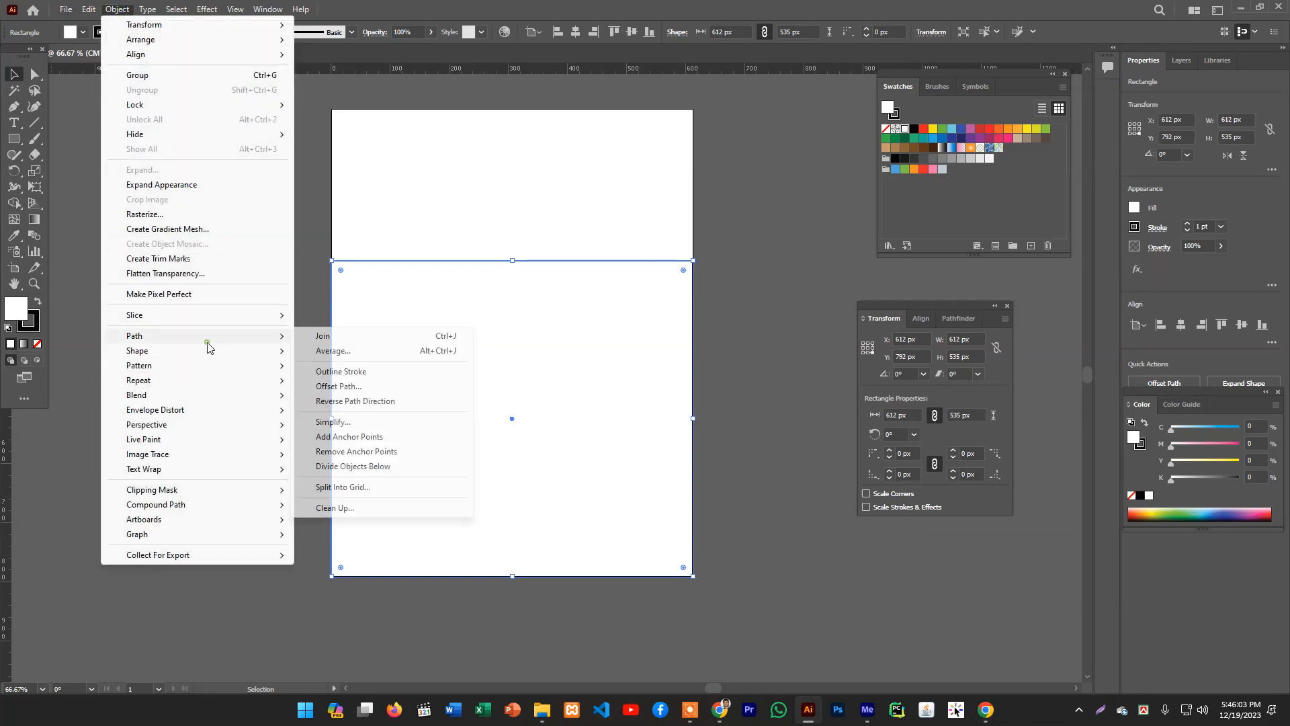
click(343, 486)
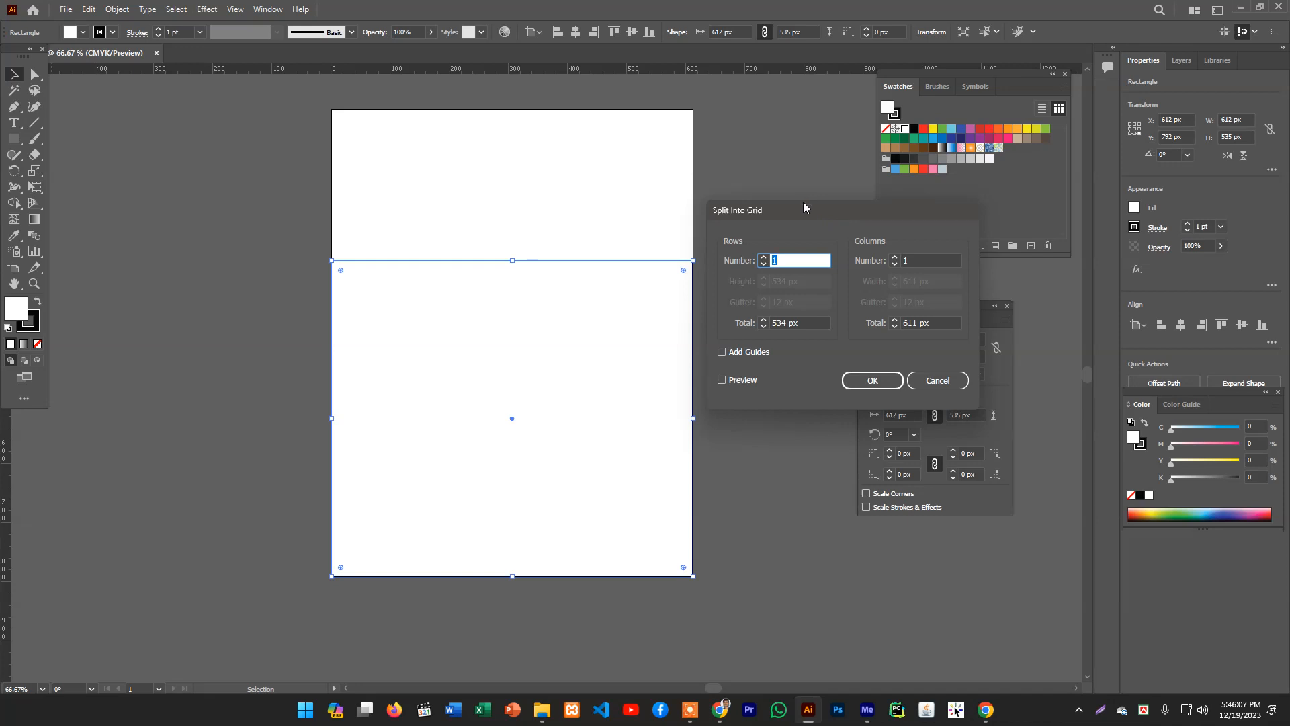
text(7)
click(739, 380)
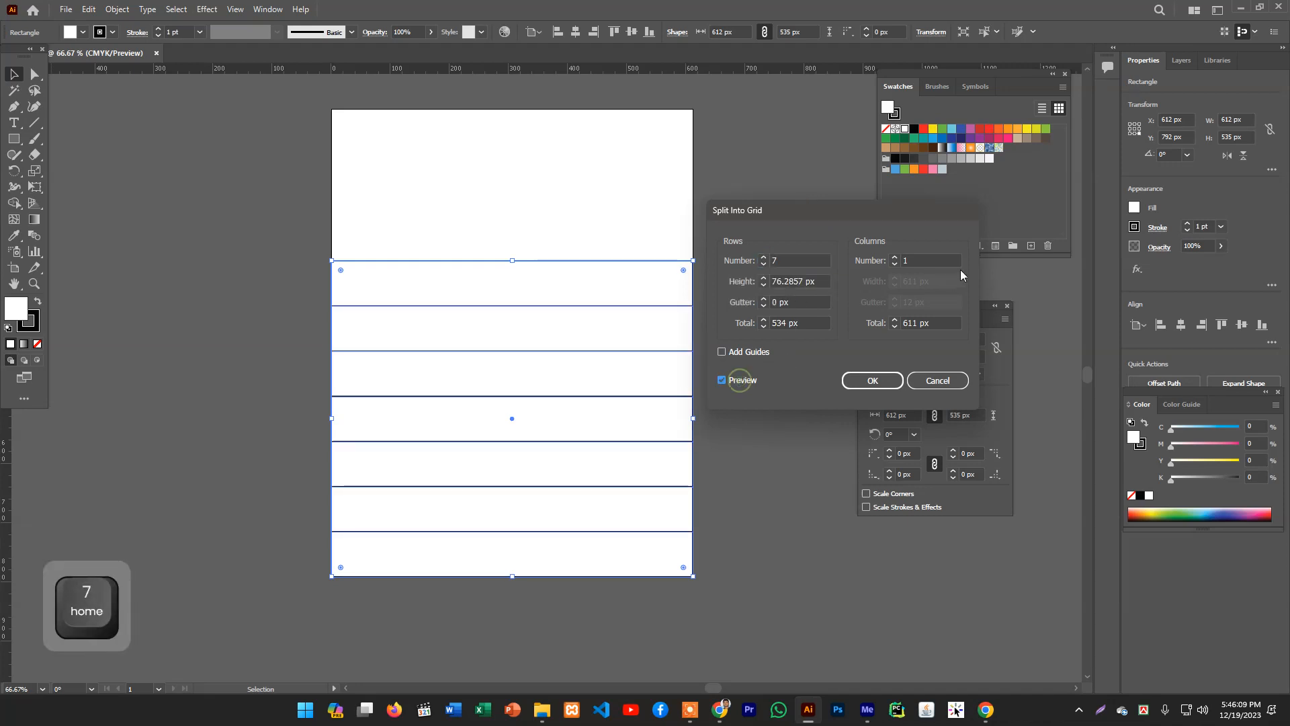
click(937, 260)
text(7)
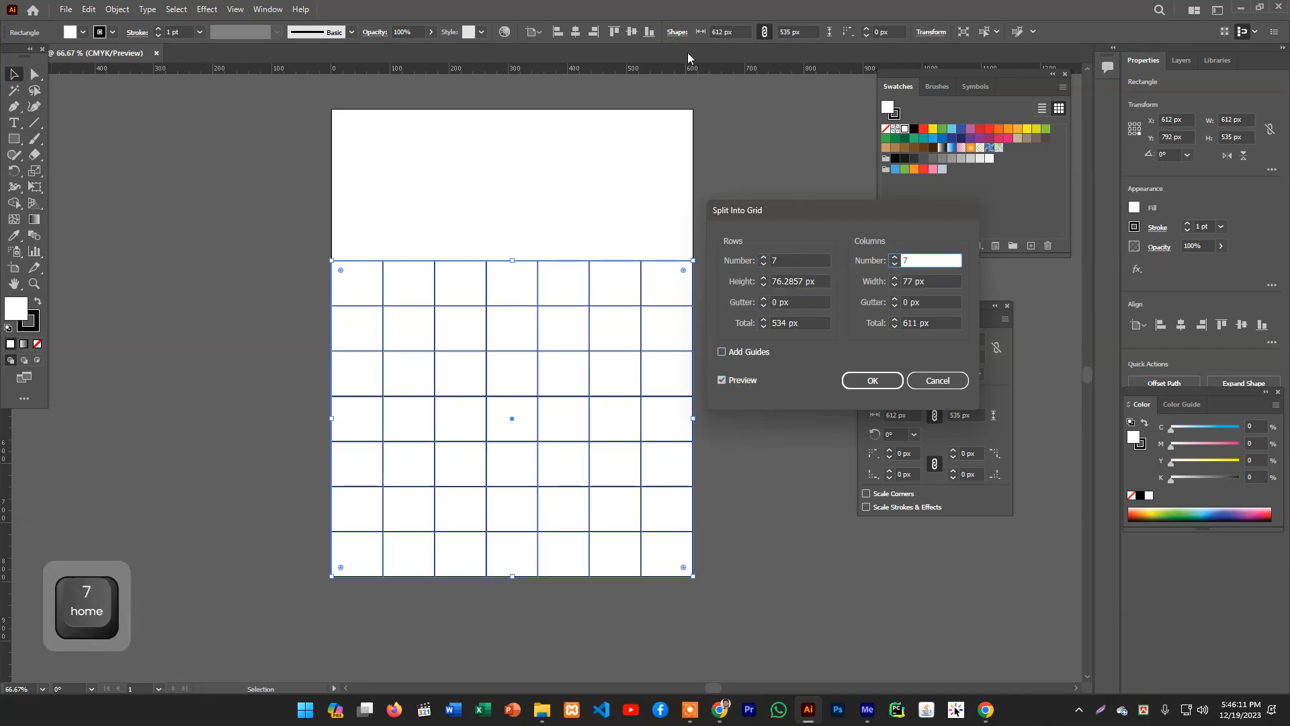
click(763, 301)
click(763, 300)
click(762, 301)
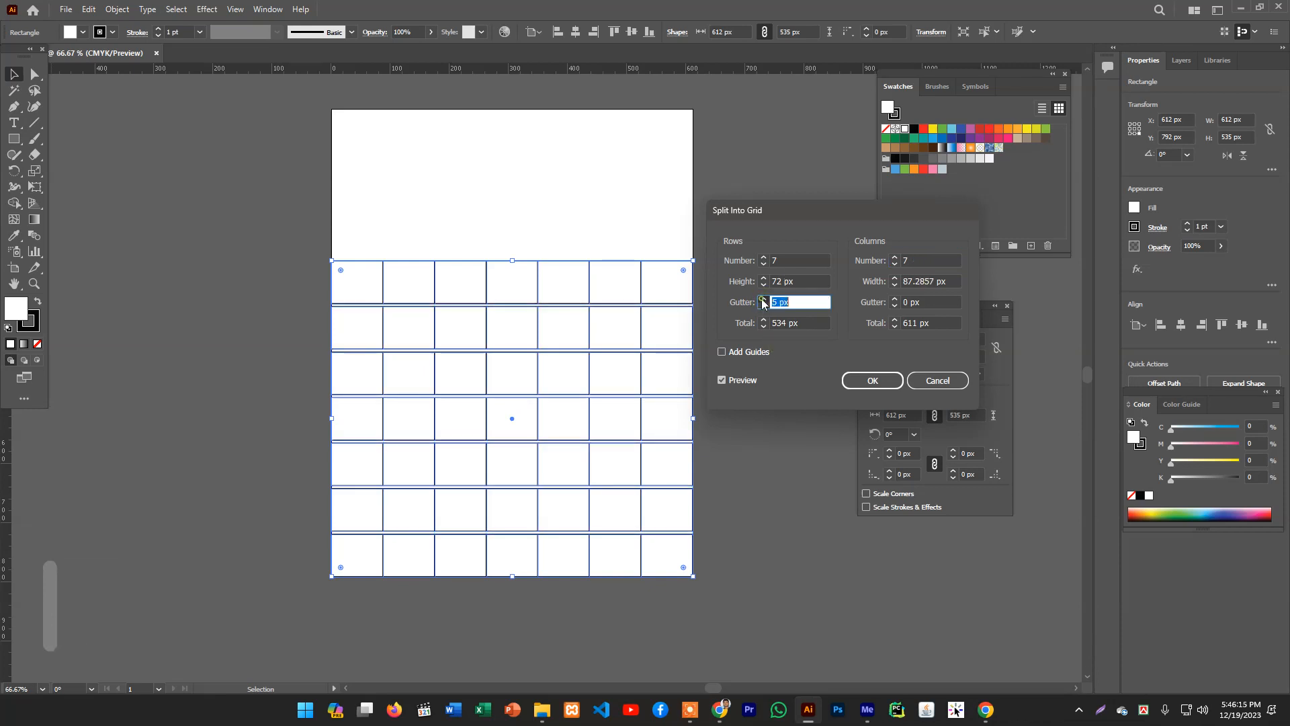
click(763, 301)
click(763, 301)
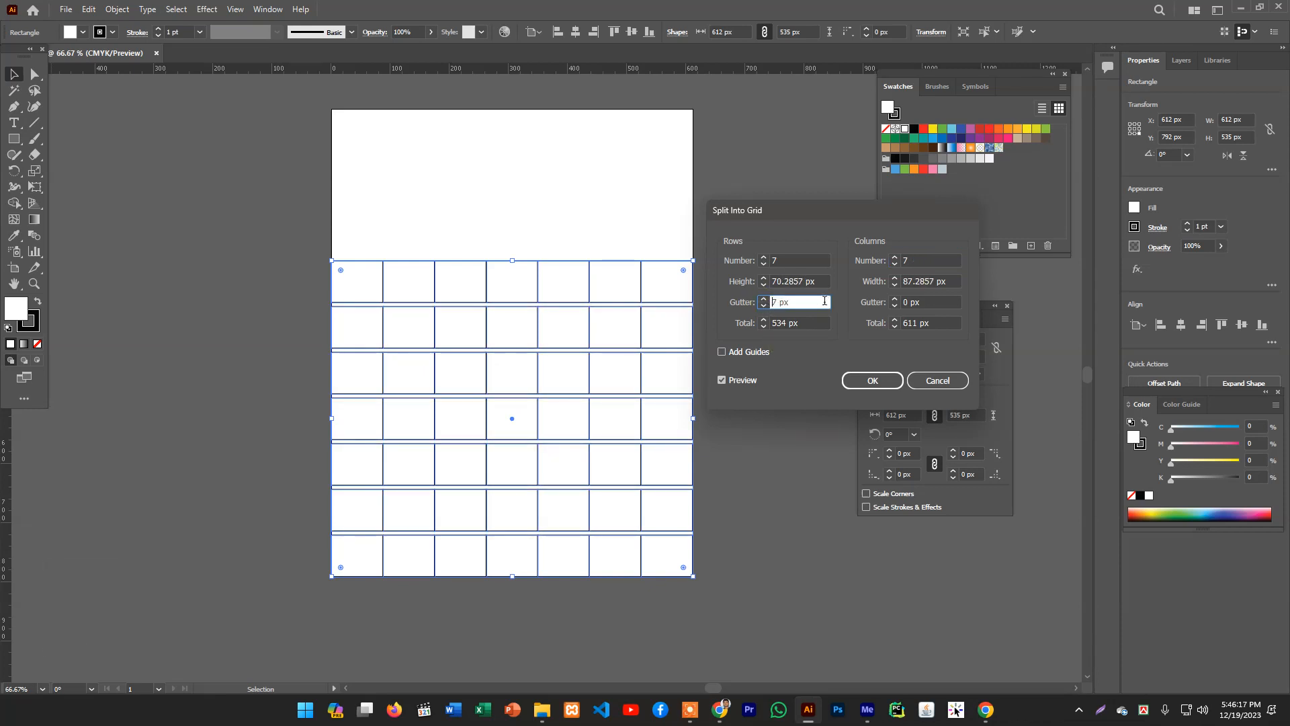
- Set the column gutter to 7 px and apply the grid split
click(897, 299)
click(897, 300)
click(897, 300)
click(897, 300)
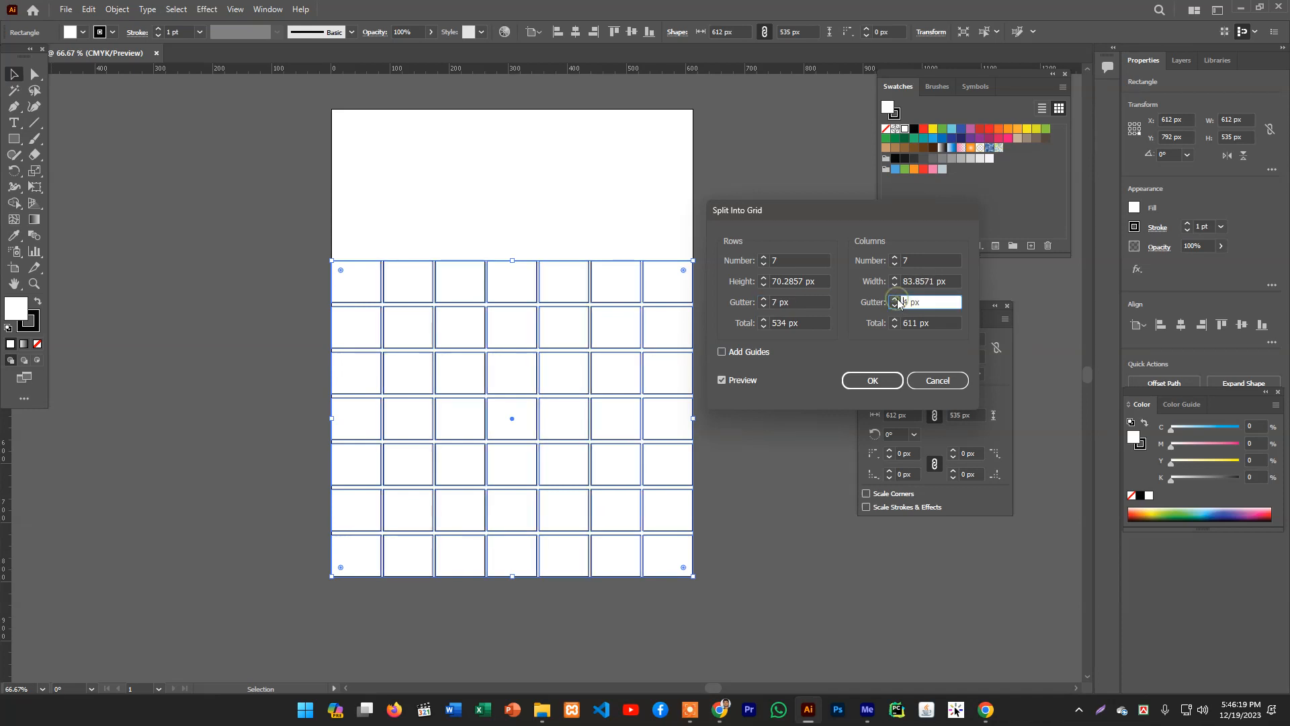
click(896, 300)
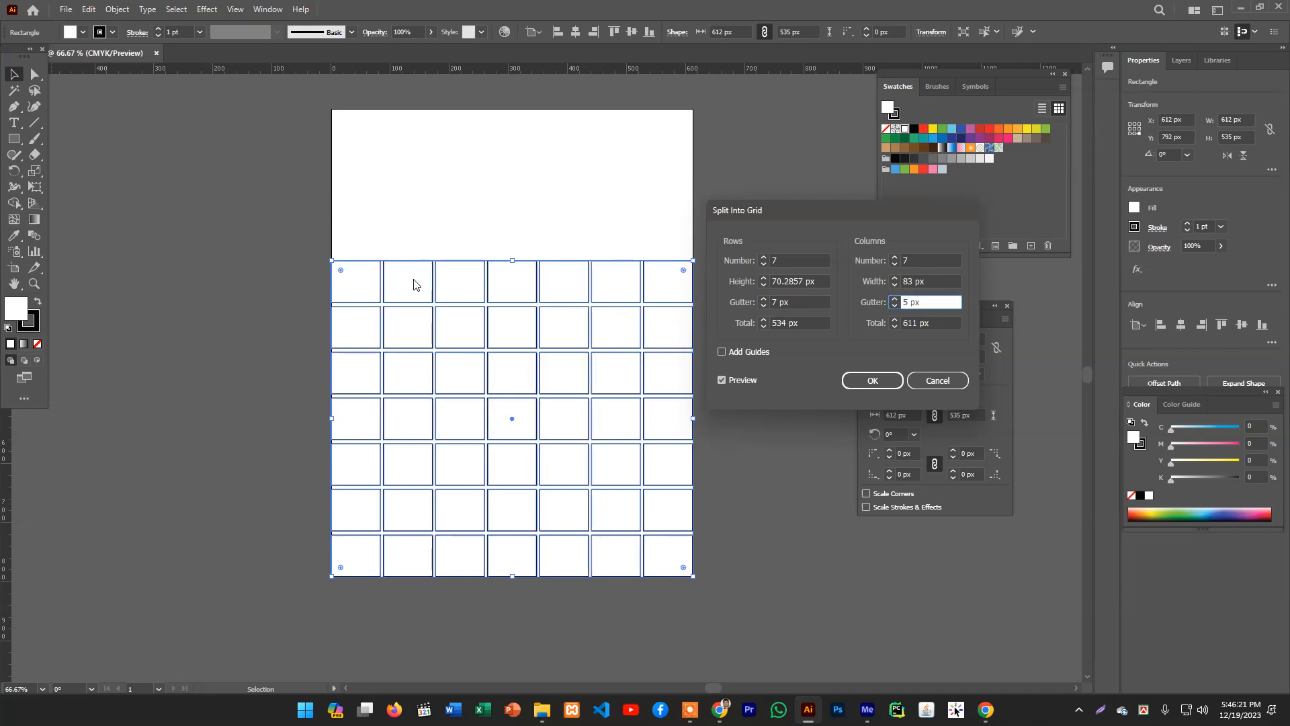
click(896, 299)
click(898, 300)
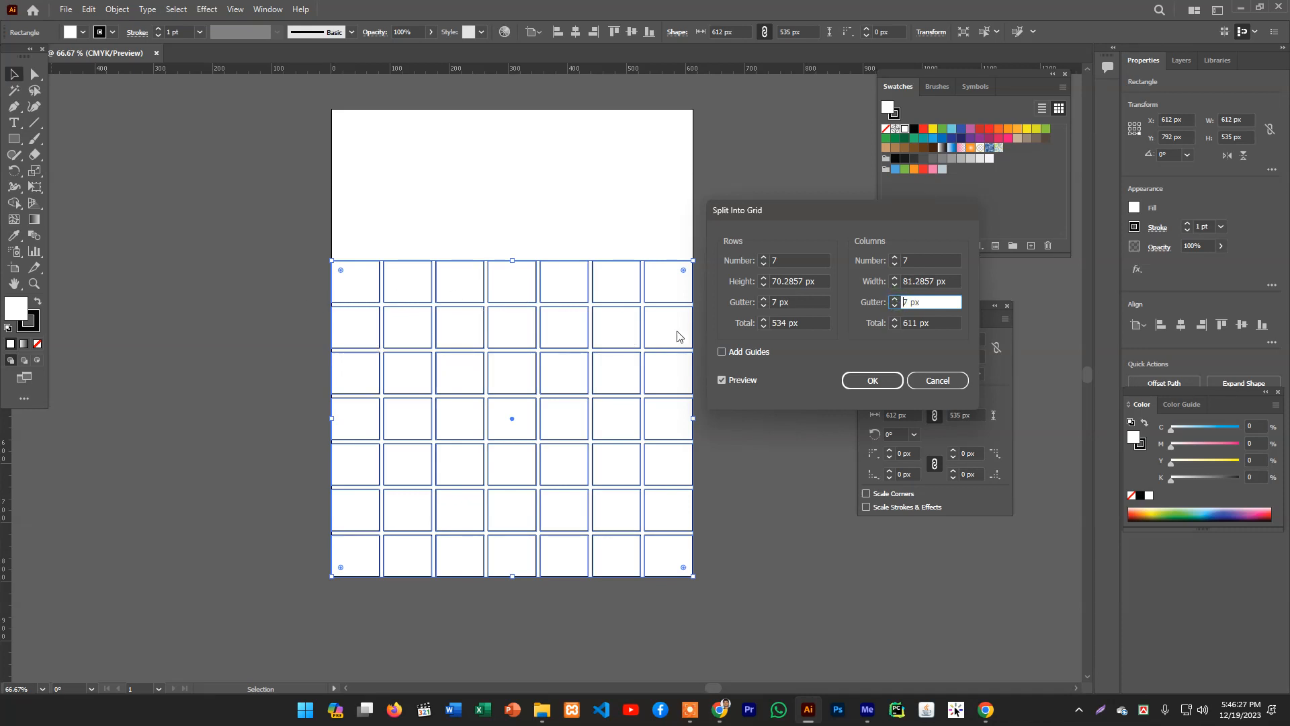
click(854, 381)
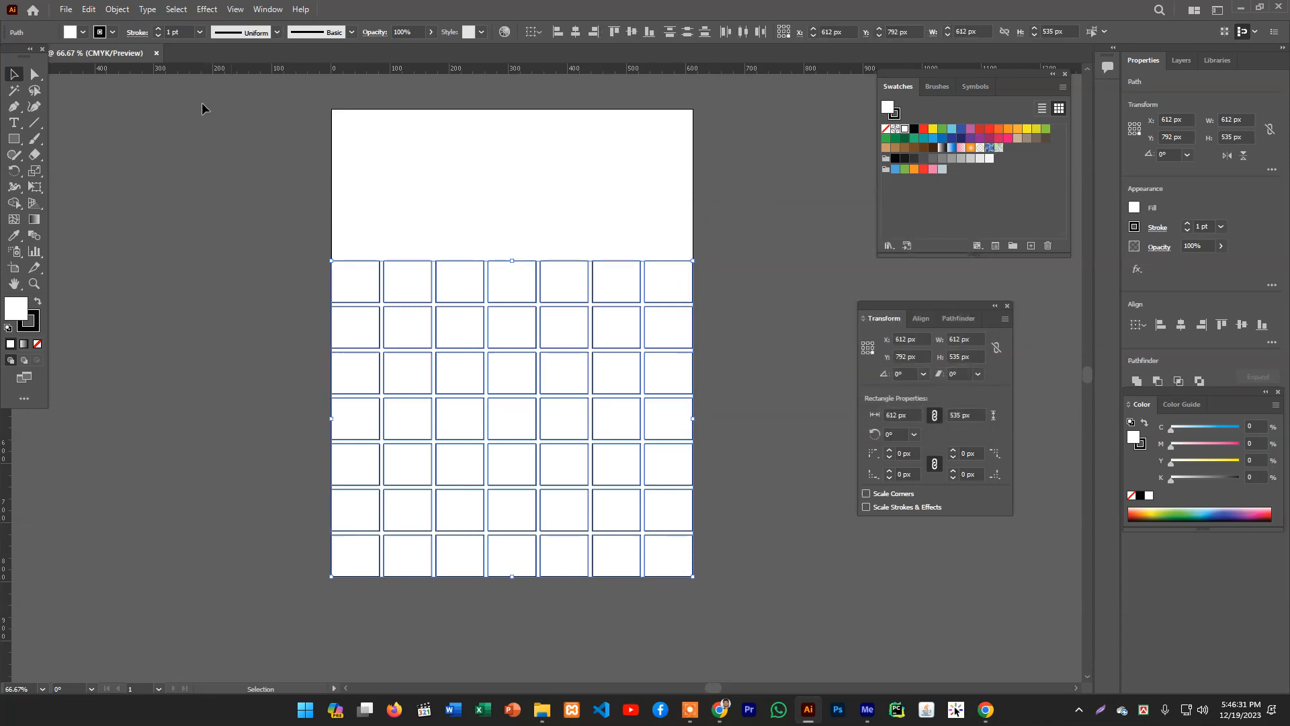
- Reduce the grid cells' stroke weight to 0.5 pt and select all the cells
click(161, 34)
click(162, 33)
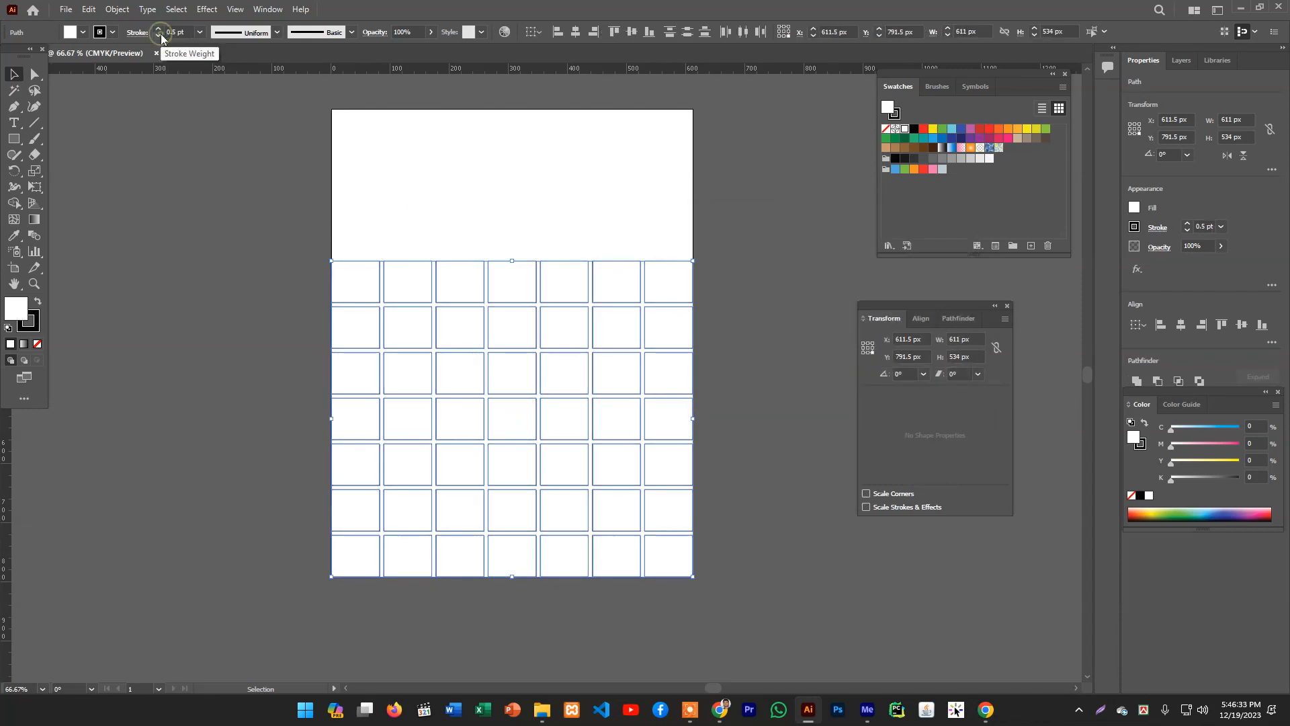
click(247, 244)
drag(247, 245, 756, 619)
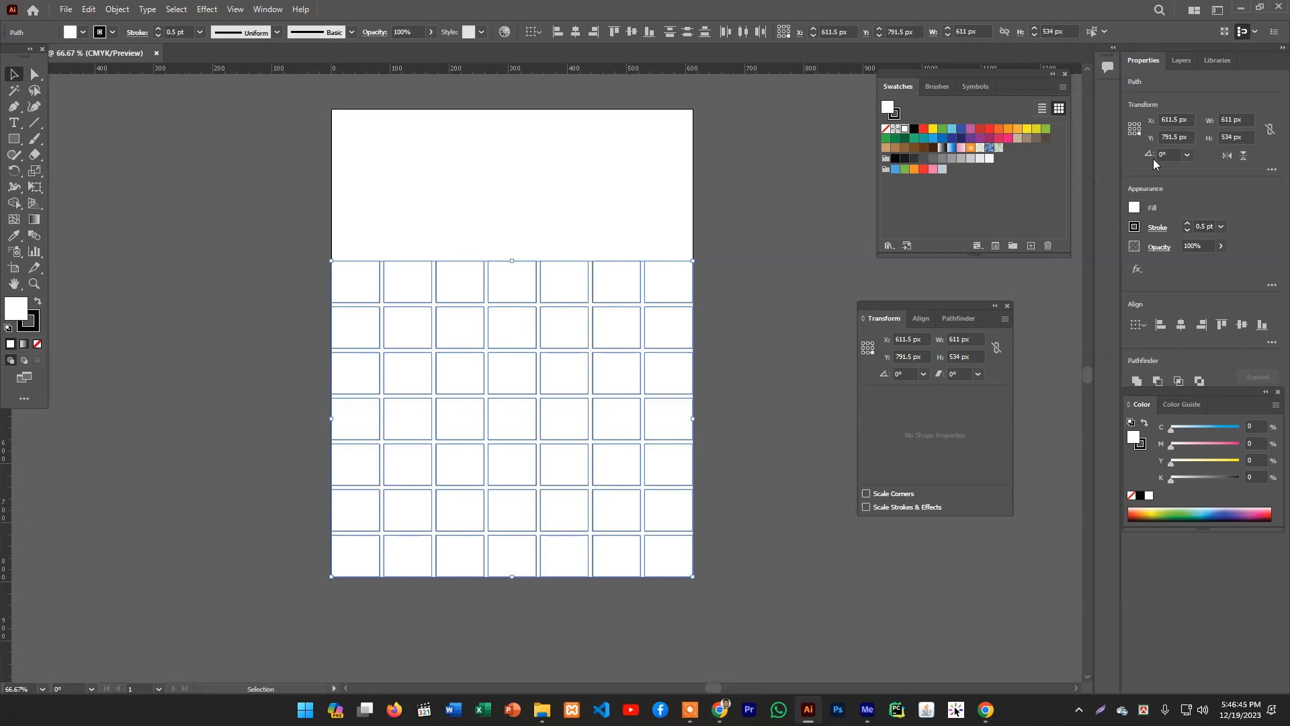
click(272, 10)
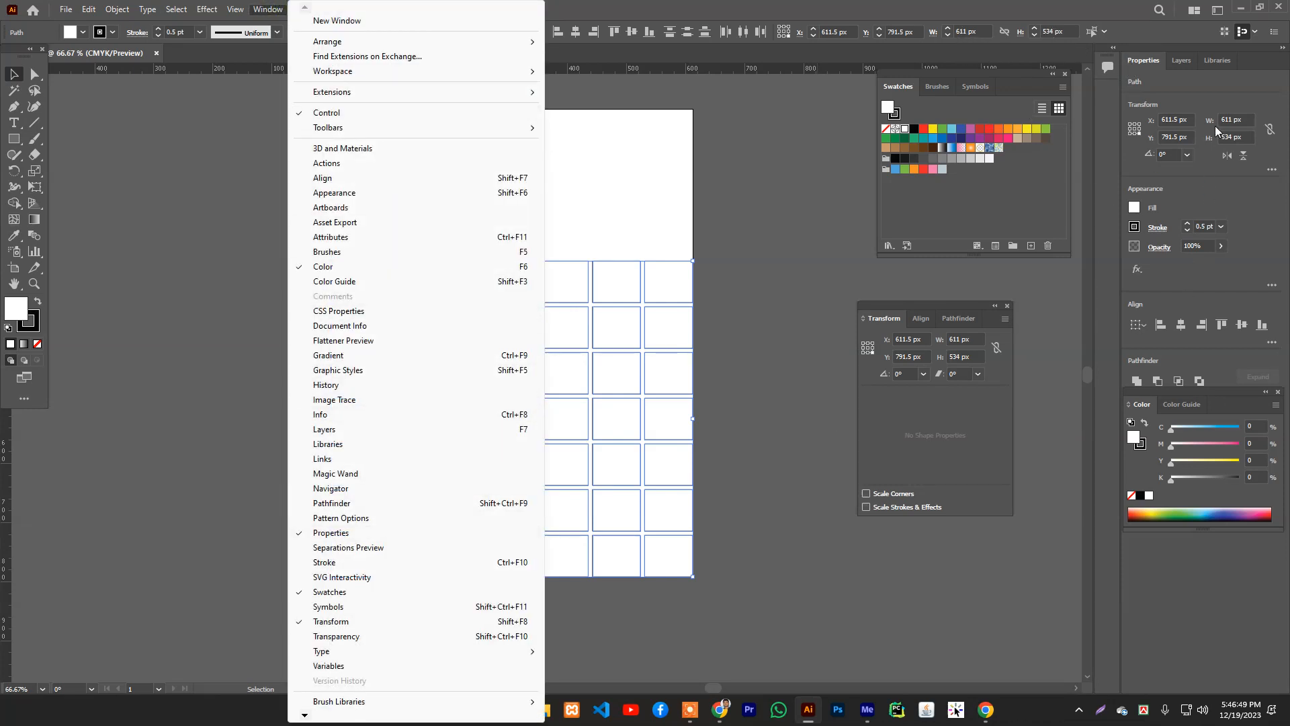
click(1229, 93)
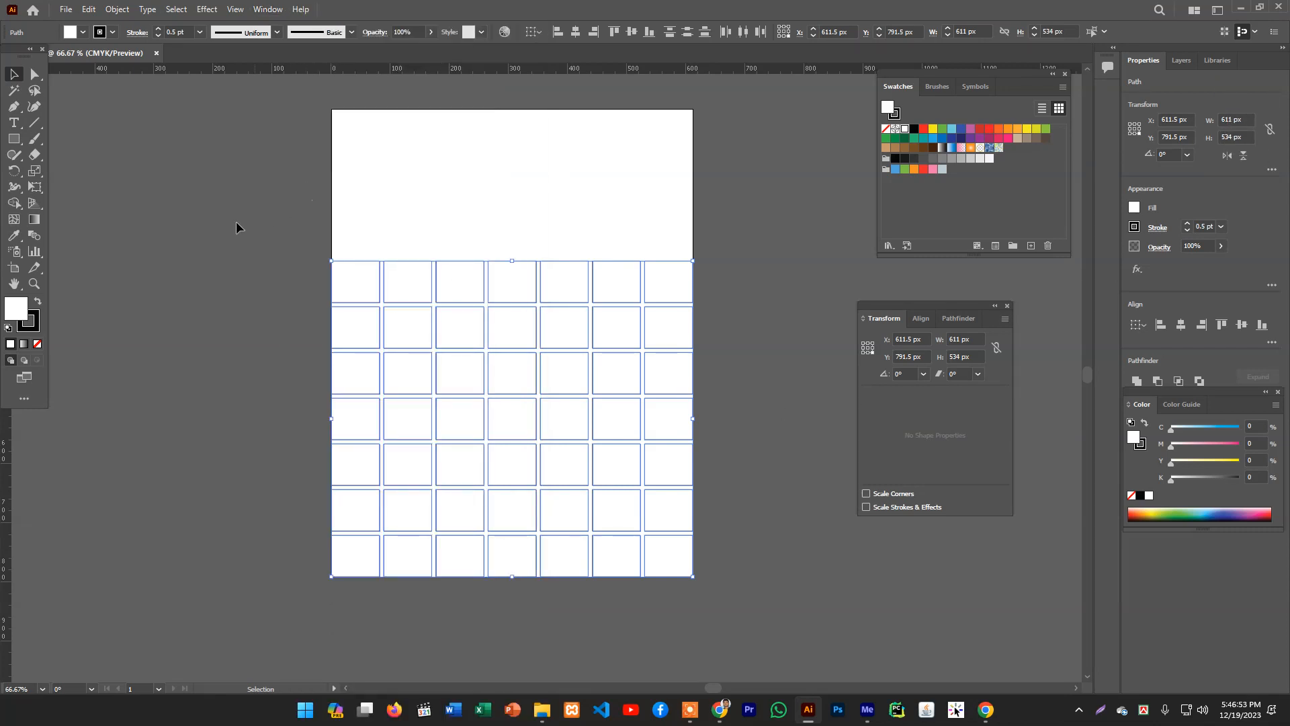
click(10, 122)
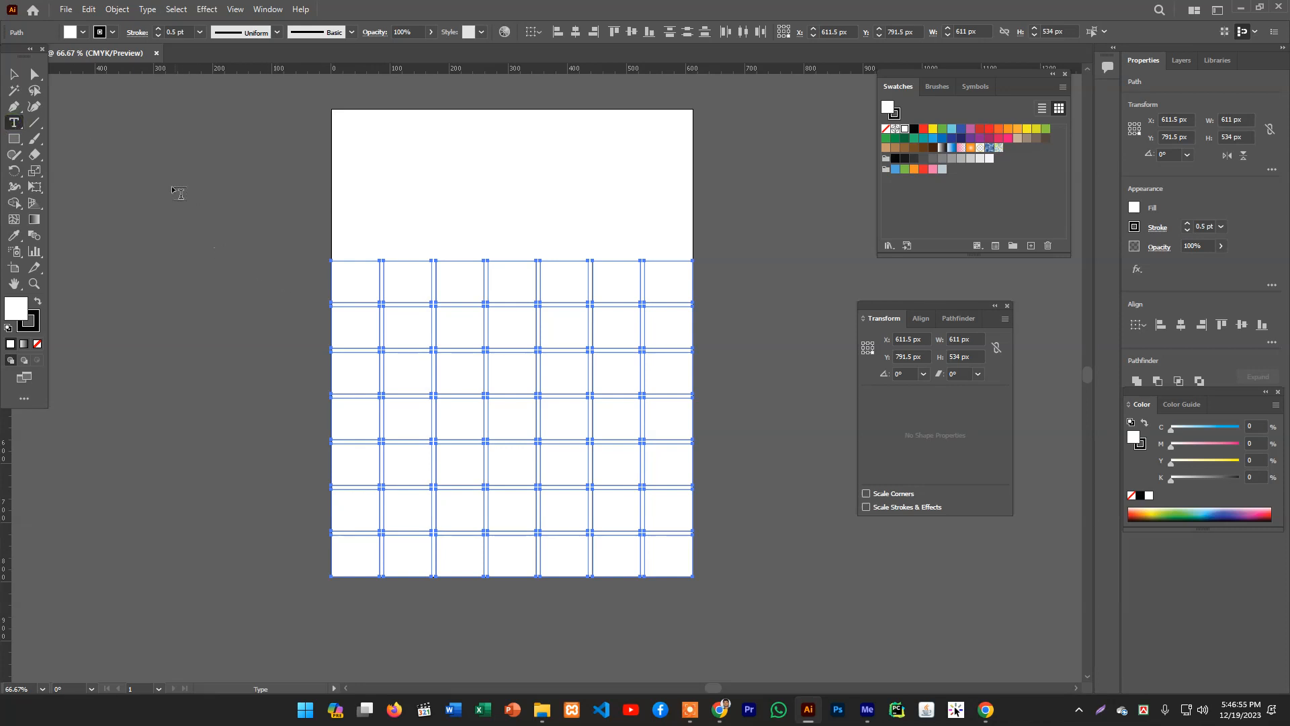
key(v)
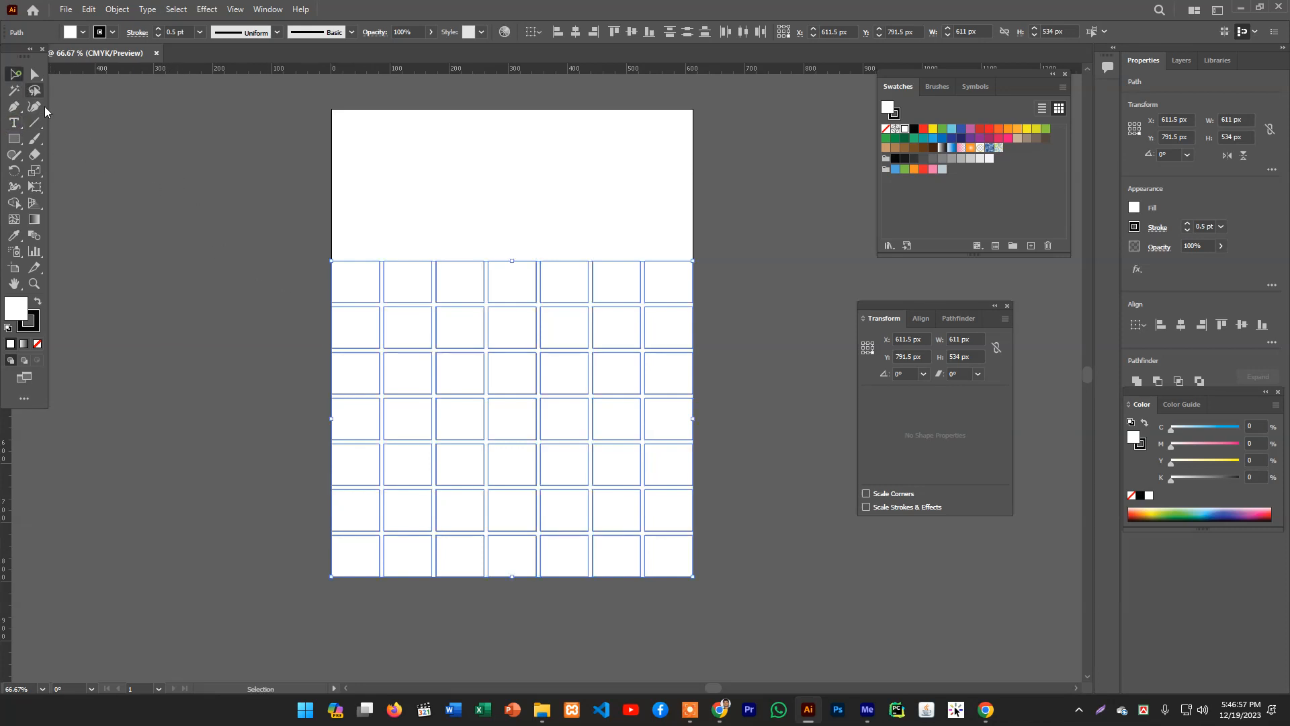
click(206, 154)
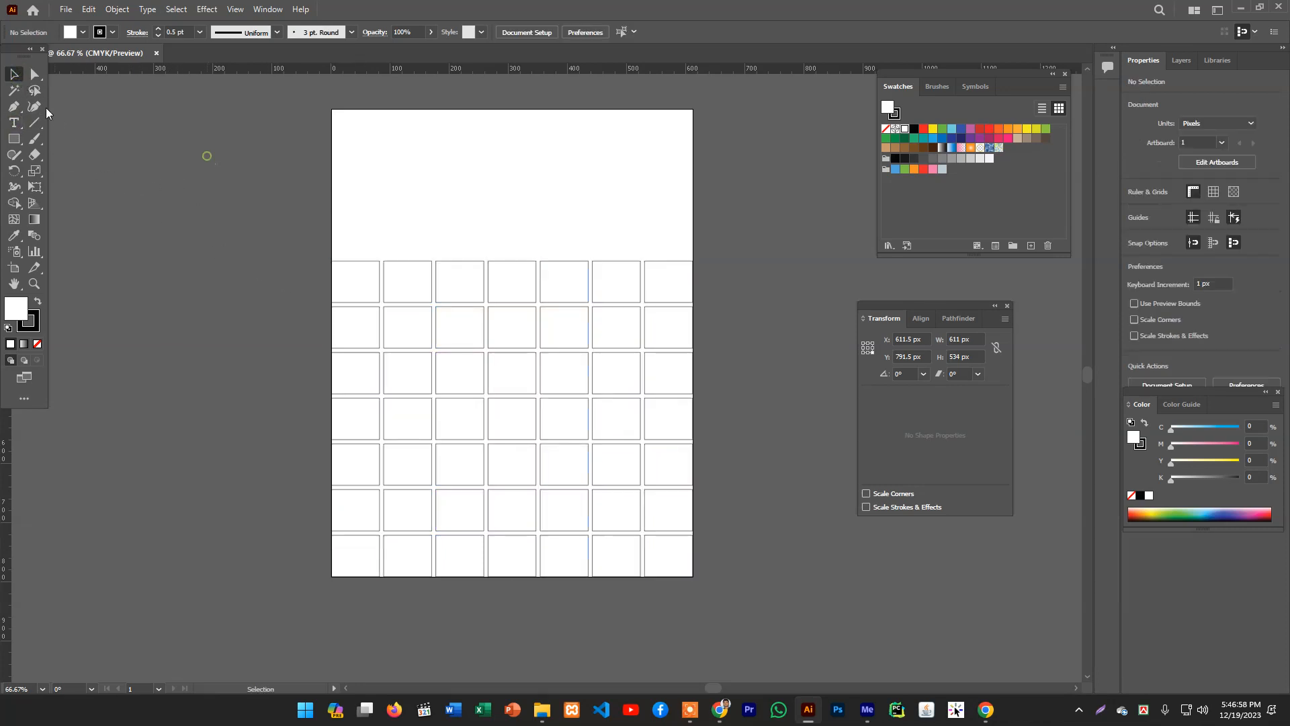
- Place a text block left of the artboard and type SUN, MON and TUE on separate lines
key(t)
click(168, 172)
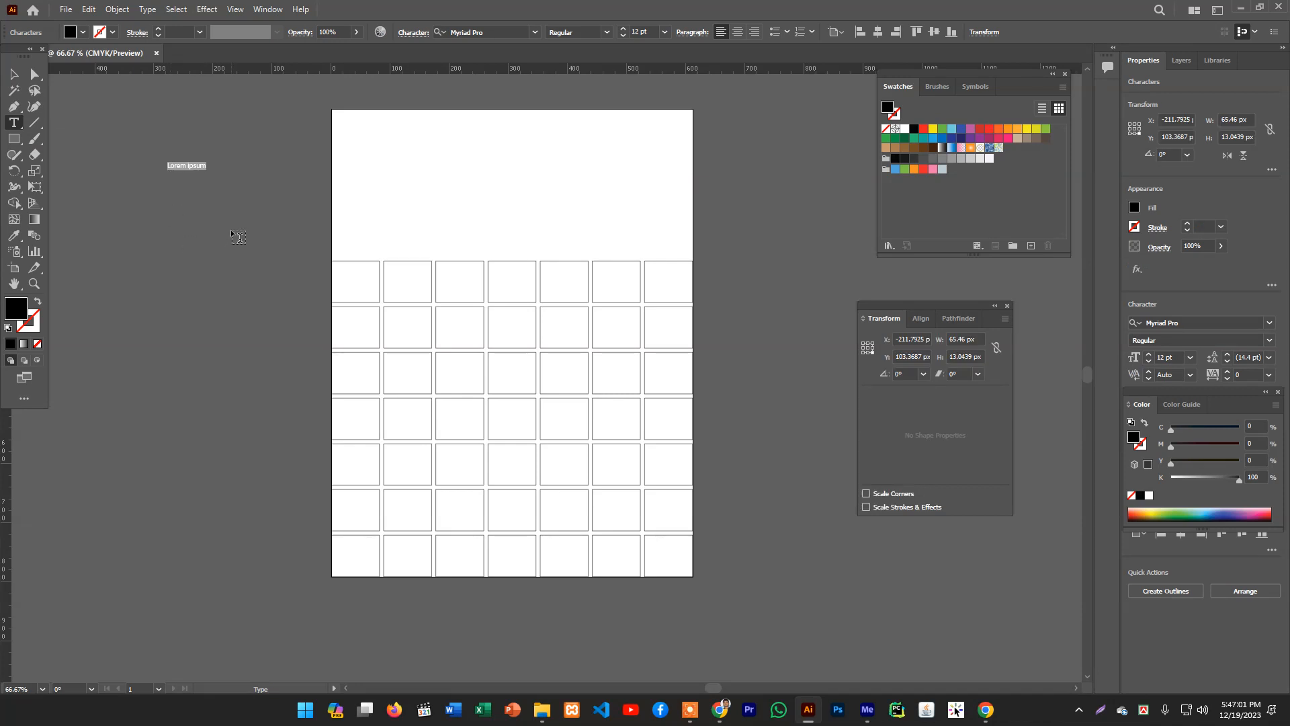
key(shift)
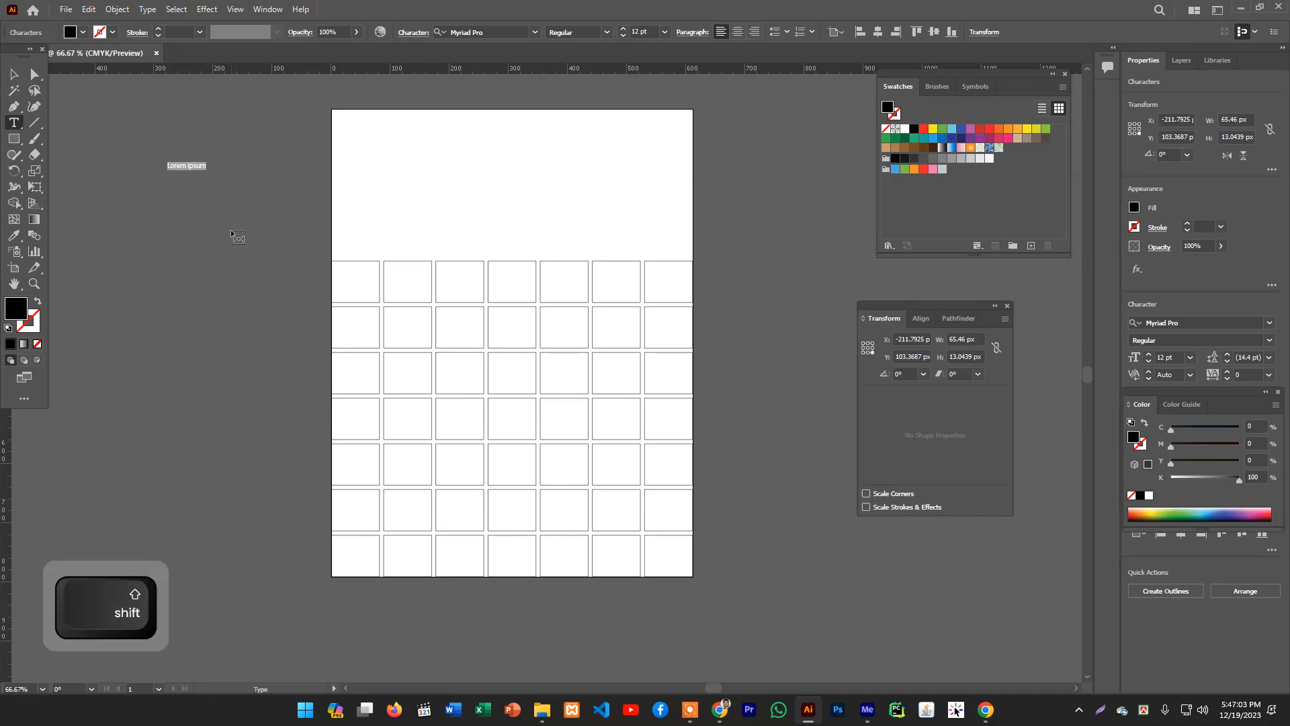
text(SUN)
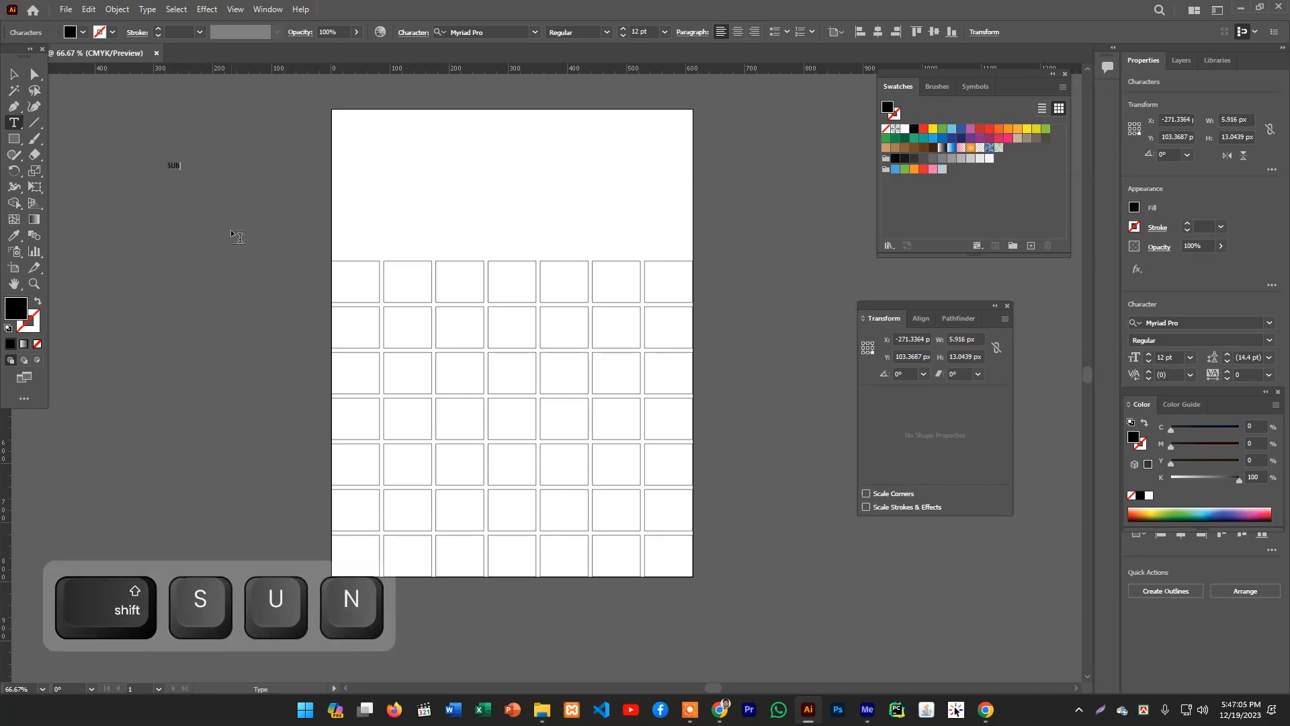
key(Return)
key(shift)
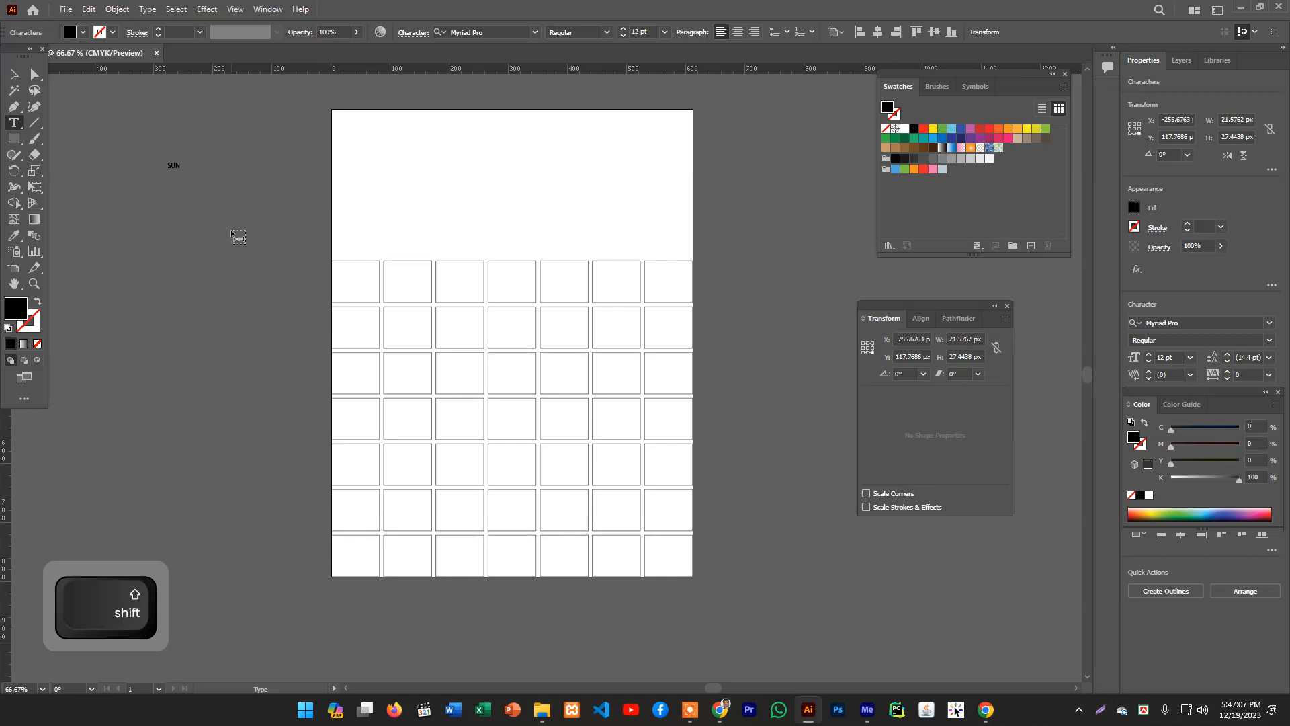
text(MON)
key(Return)
text(TUE)
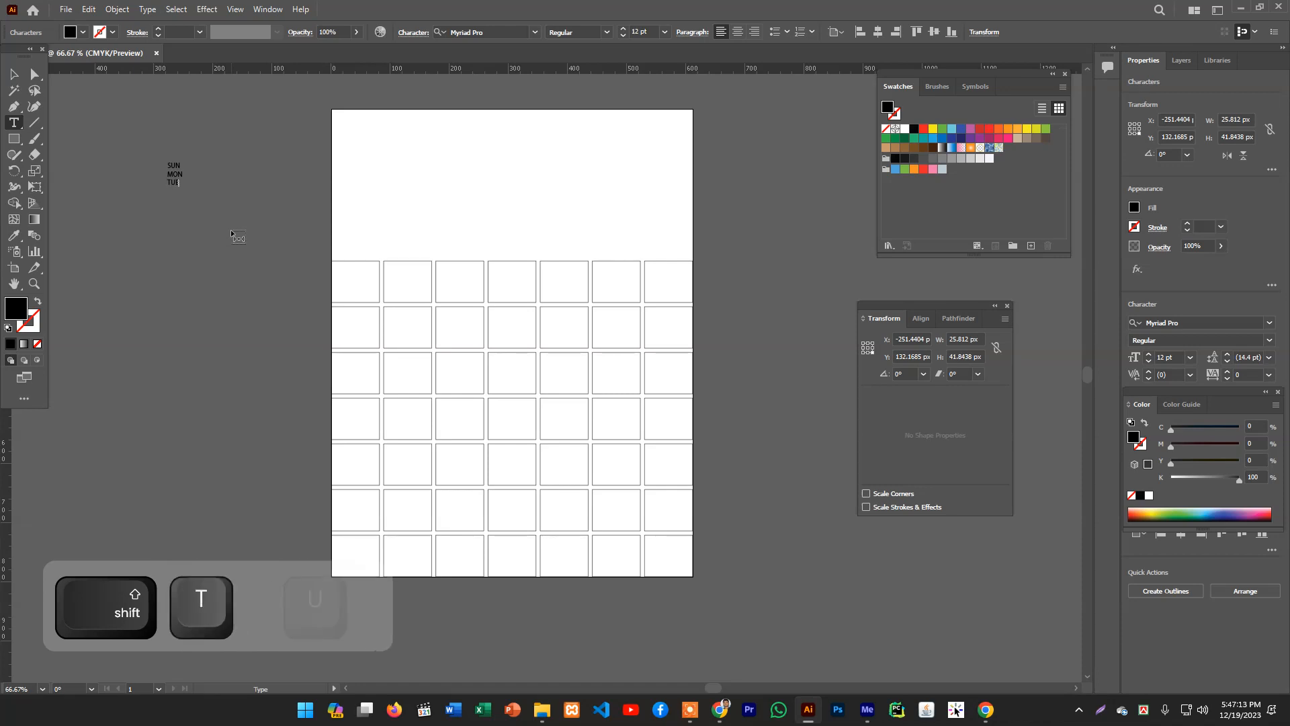
key(Return)
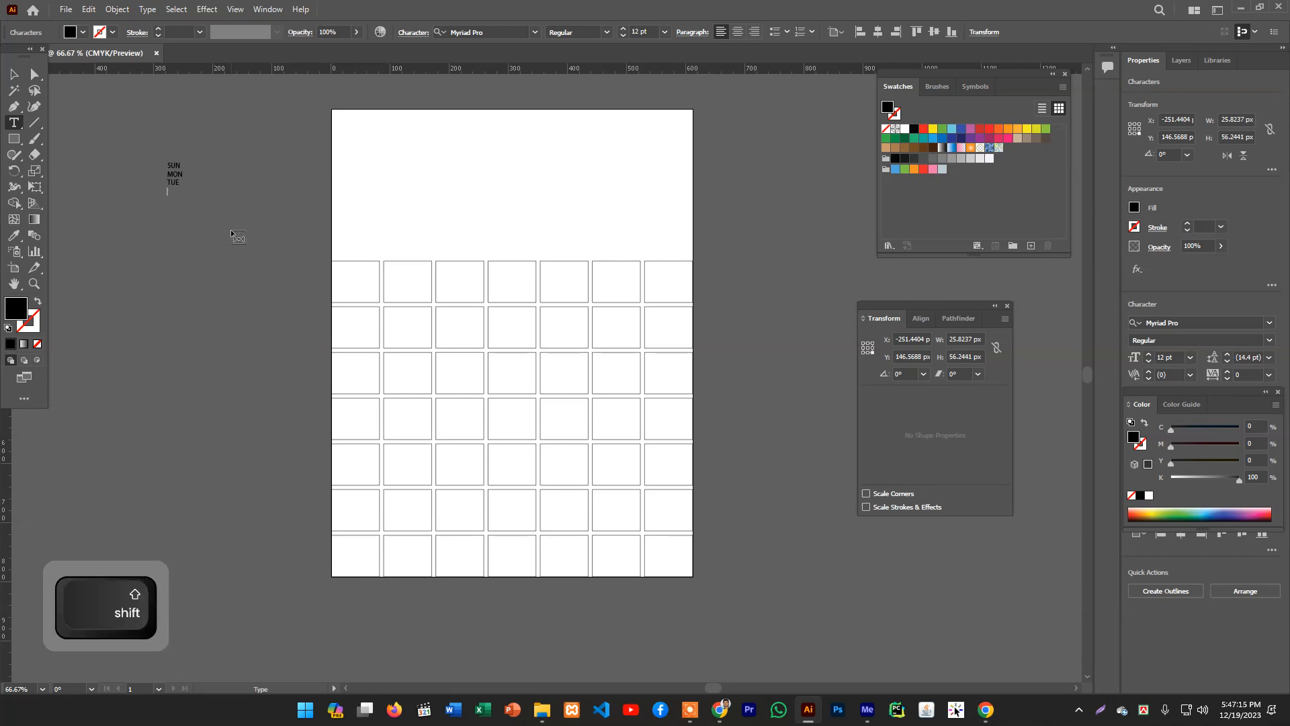
- Continue the list with WED, THU, FRI and SAT, each on its own line
text(WED)
key(Return)
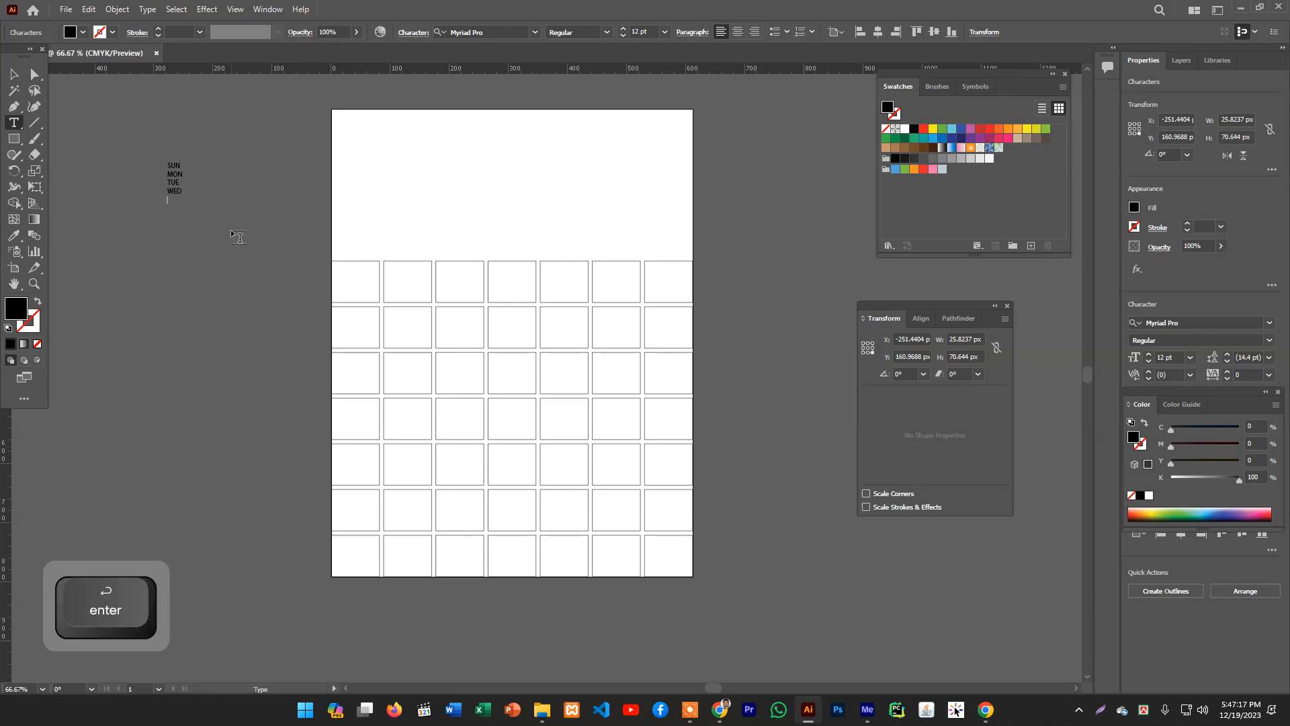
text(T)
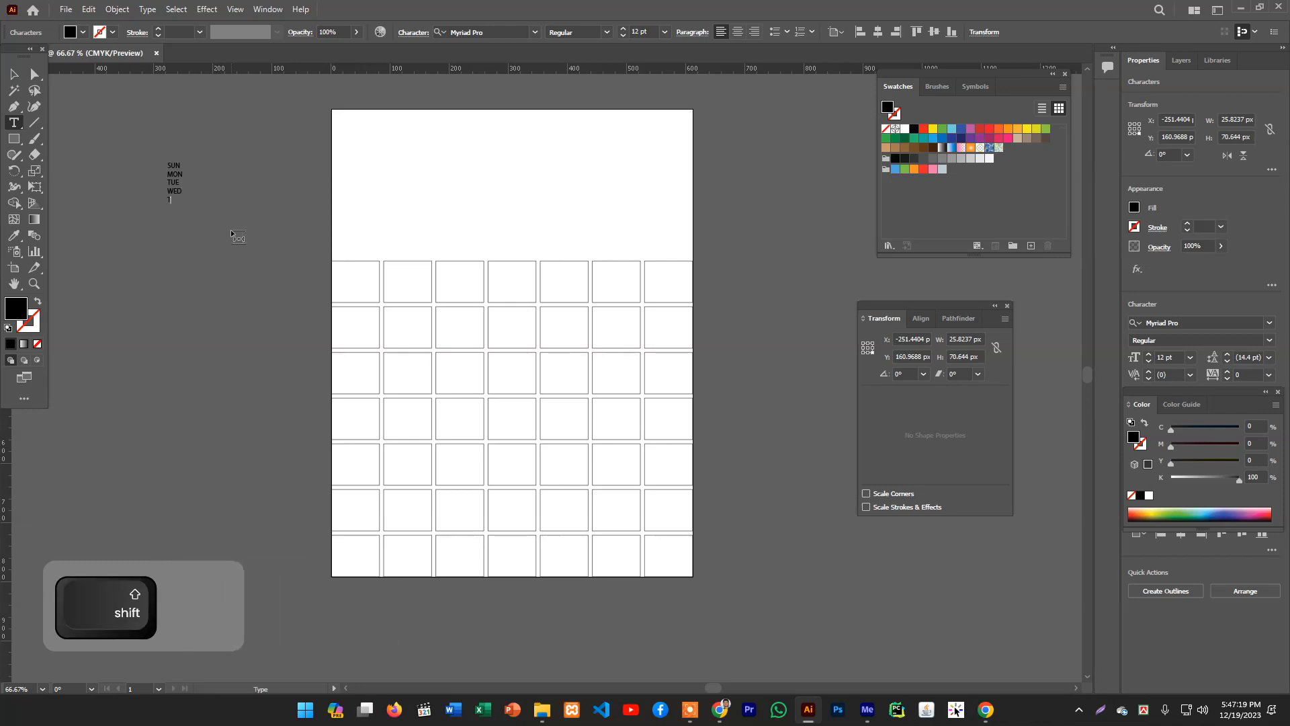
text(HU)
key(Return)
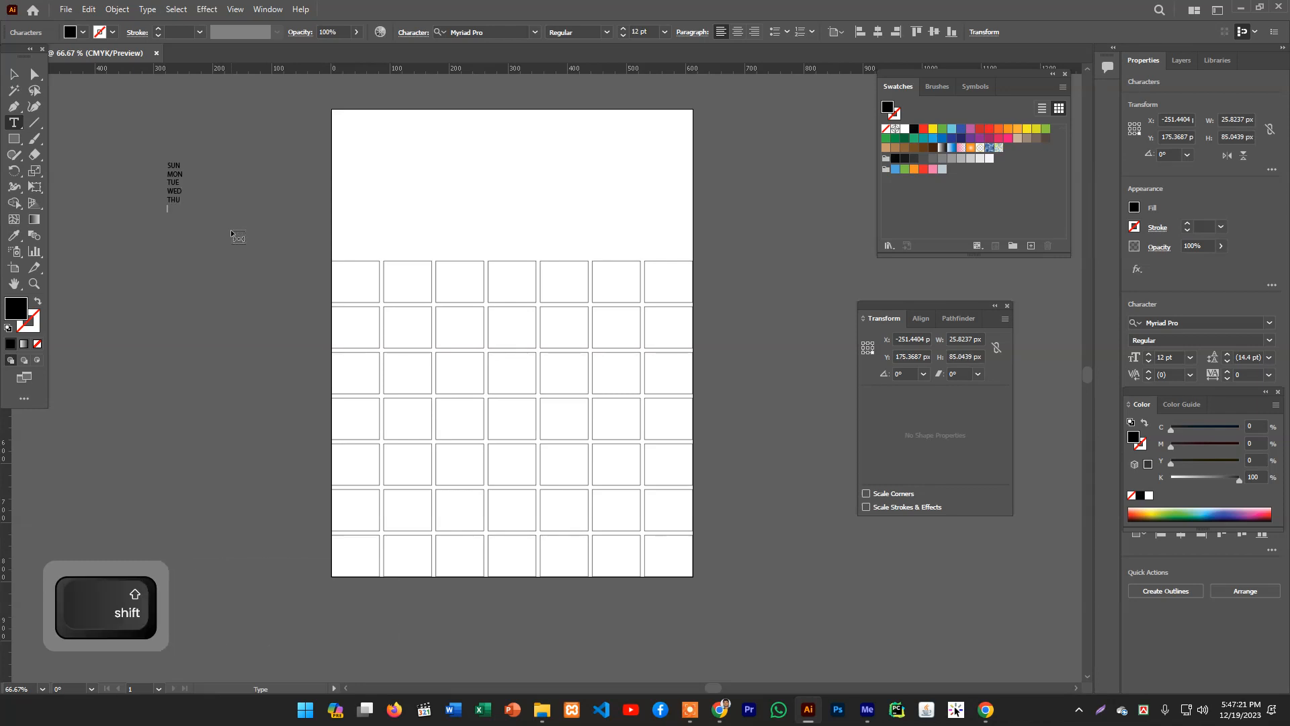
text(FRI)
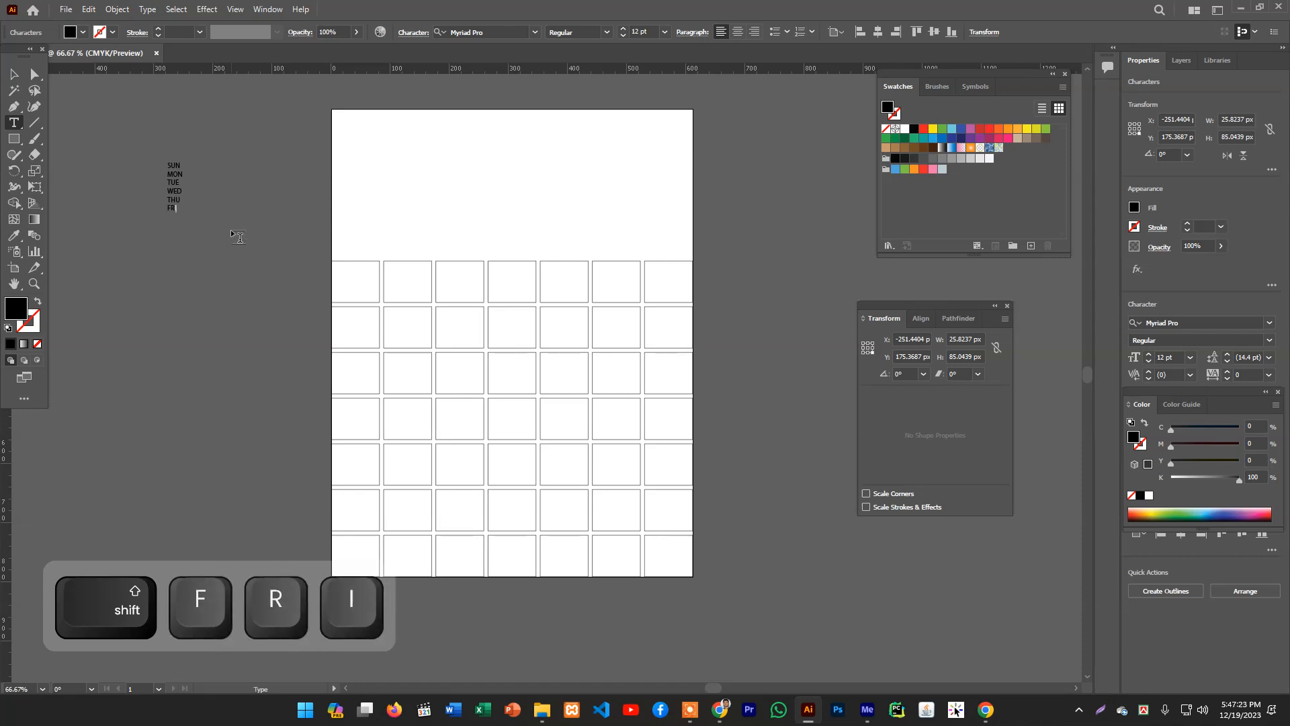
key(Return)
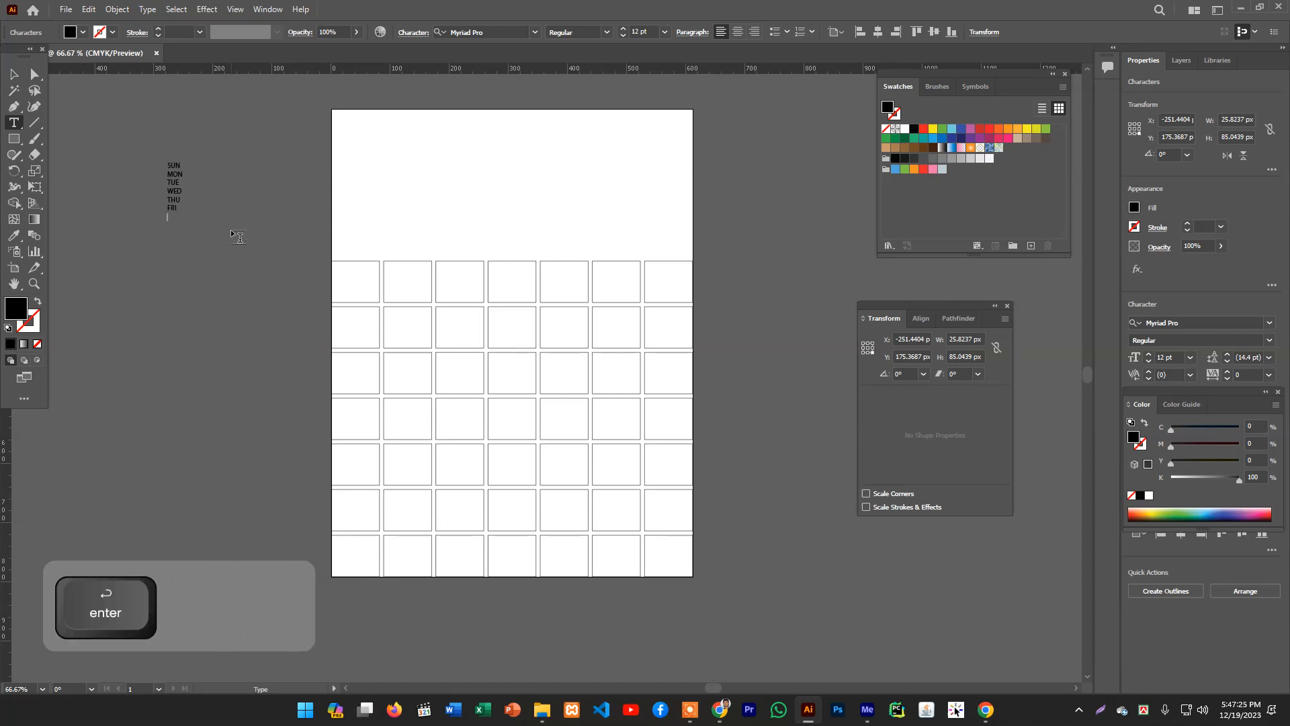
text(SAT)
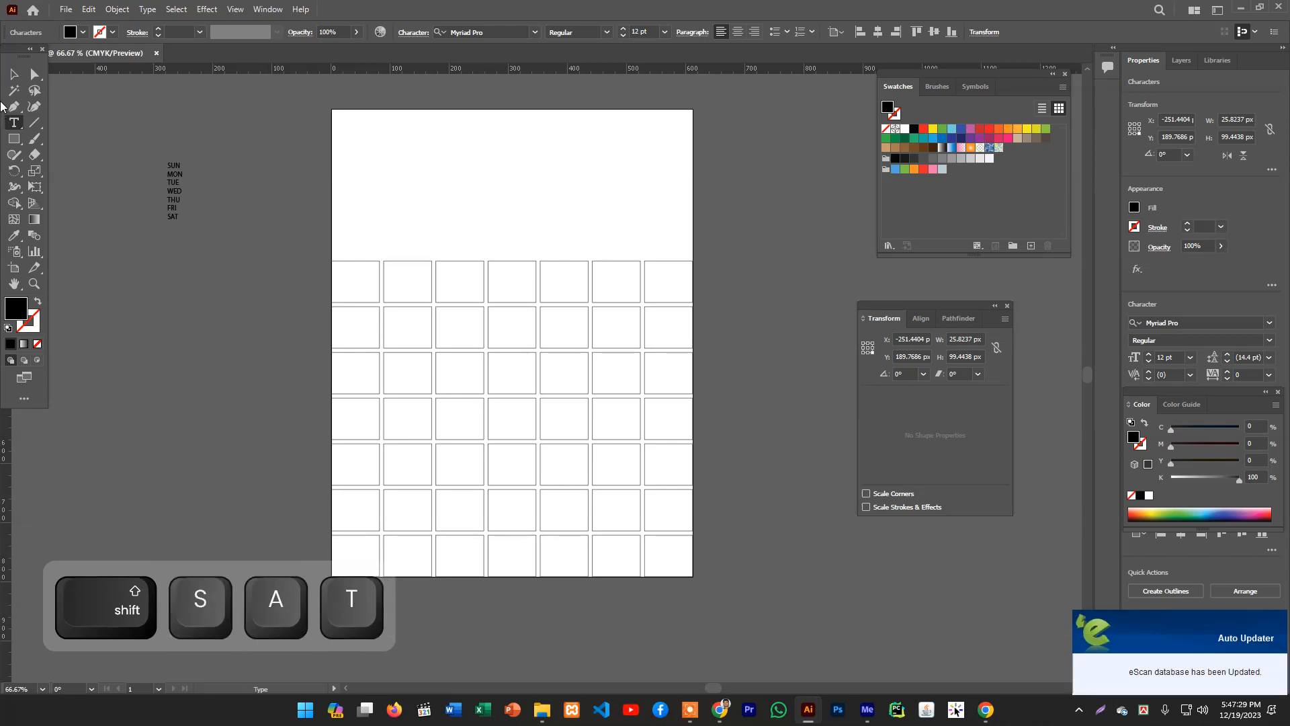
- Set the weekday text block's font size to 48 pt
click(13, 74)
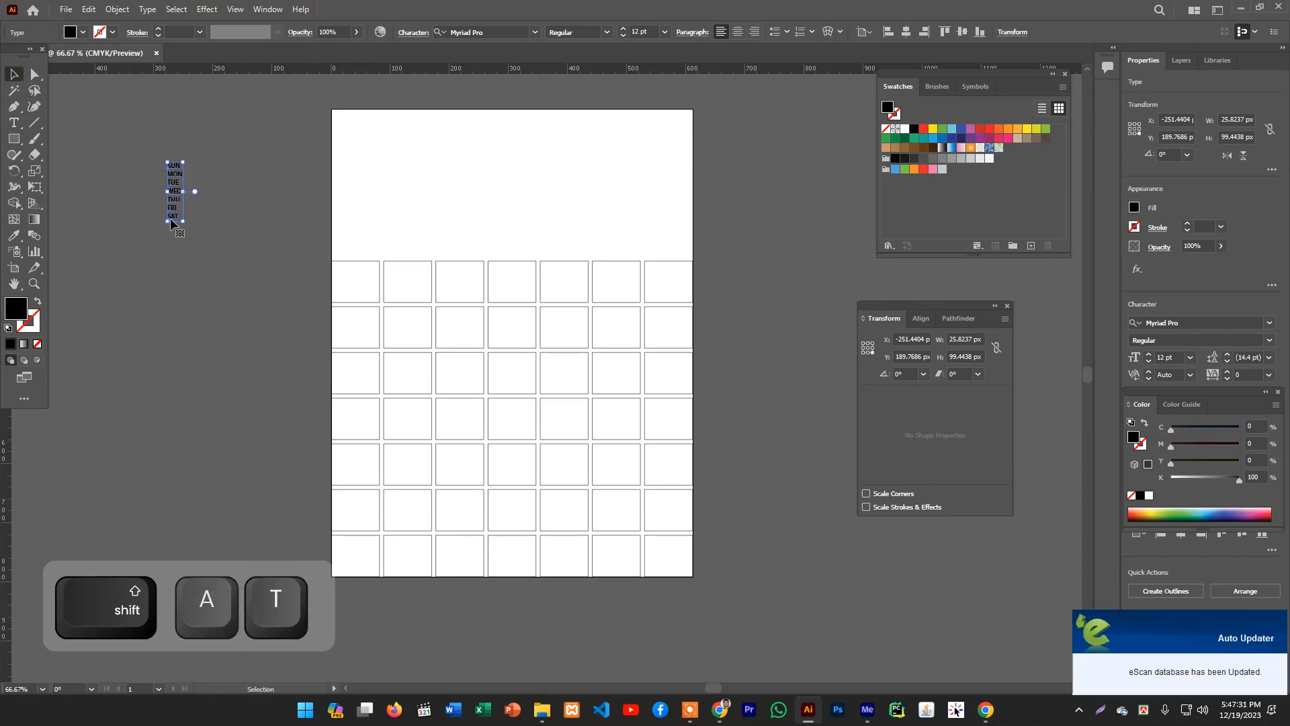
click(665, 31)
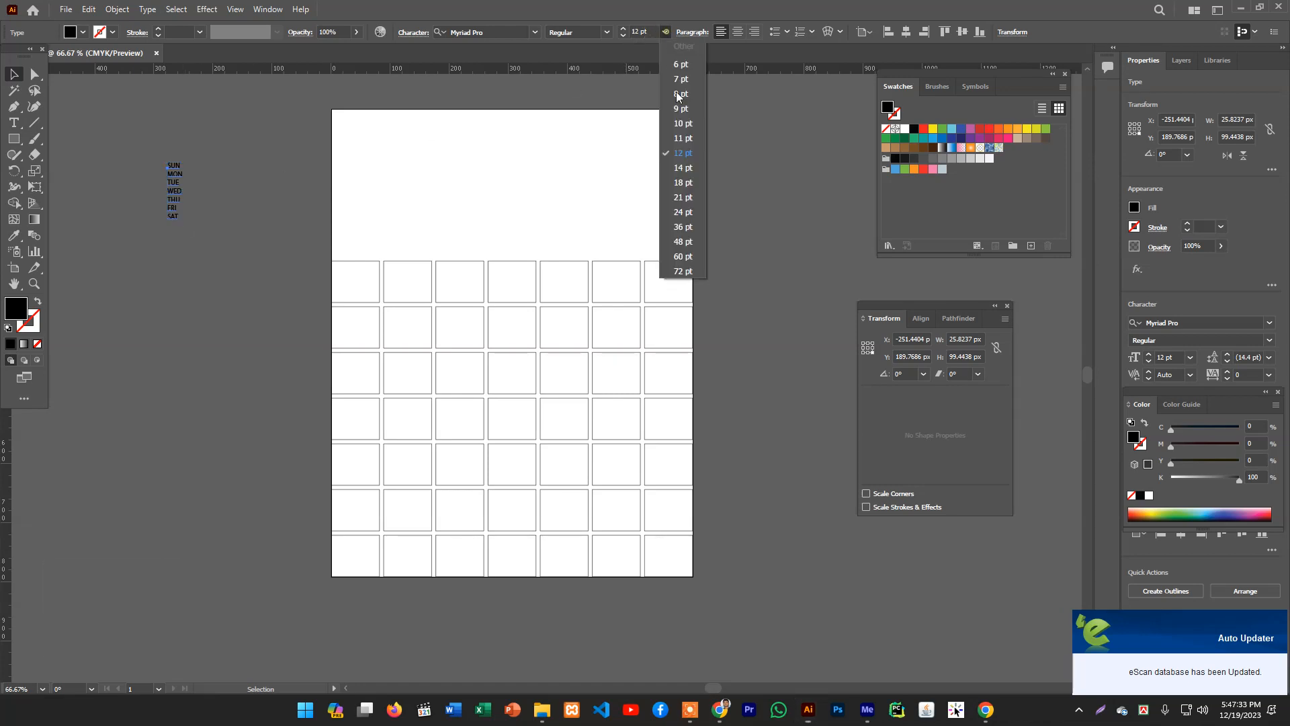
click(683, 242)
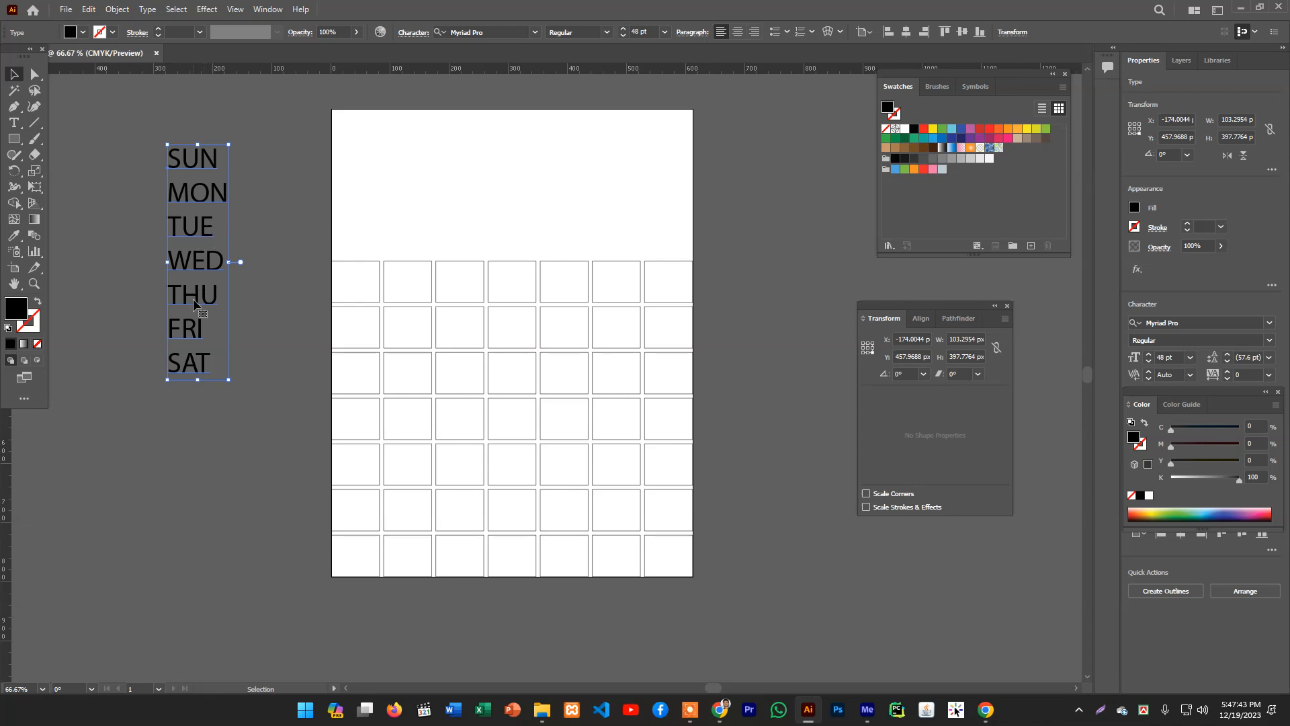
- Convert the weekday text block to area type
click(124, 14)
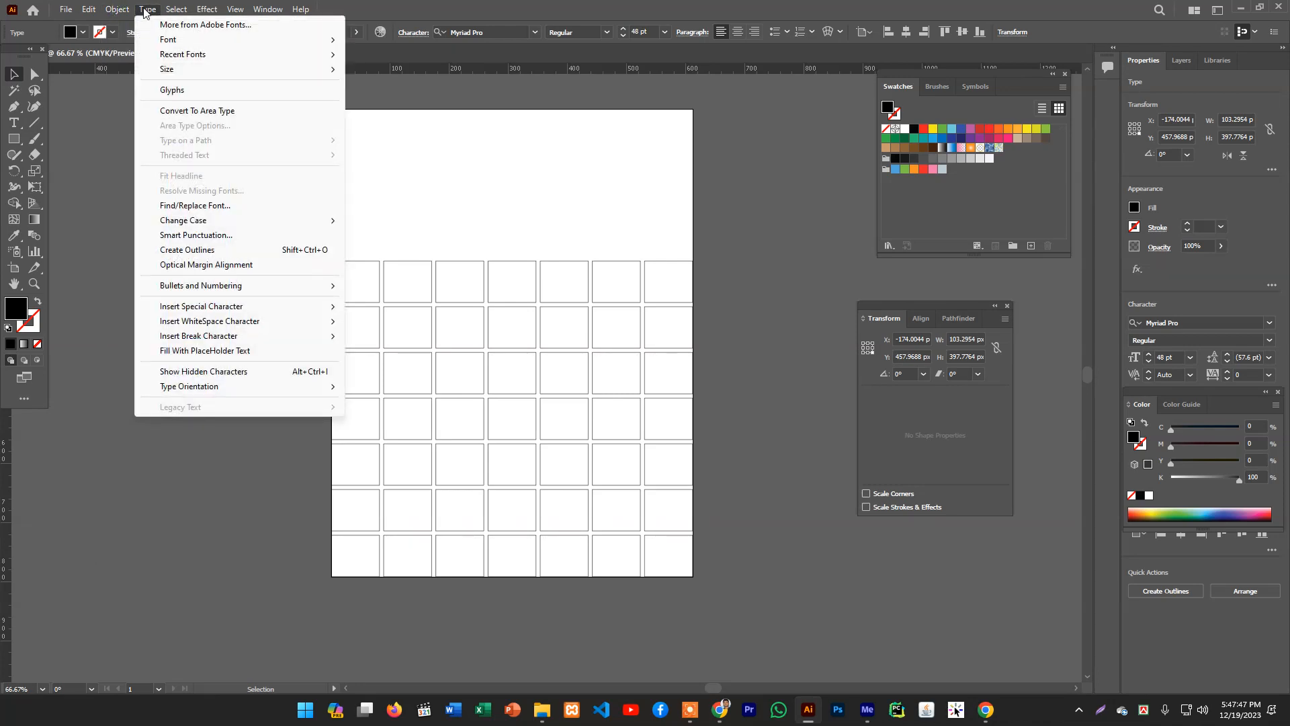
click(146, 12)
click(146, 12)
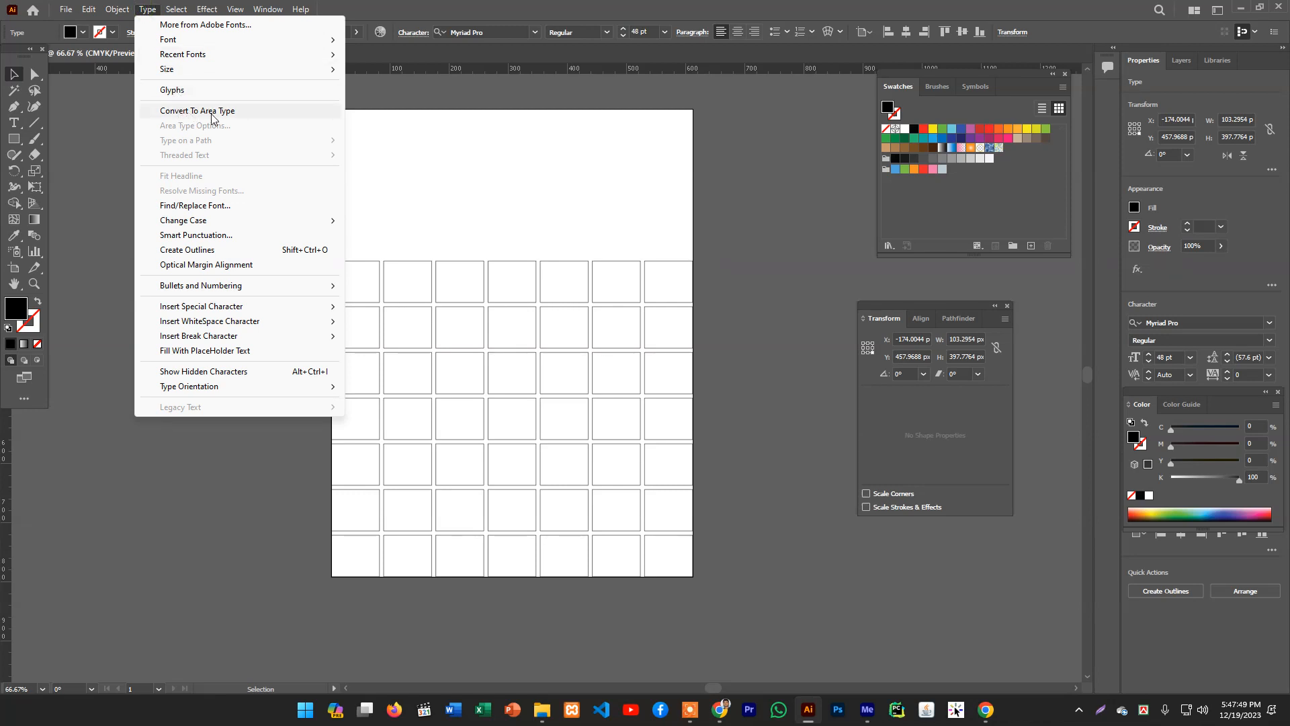
click(234, 116)
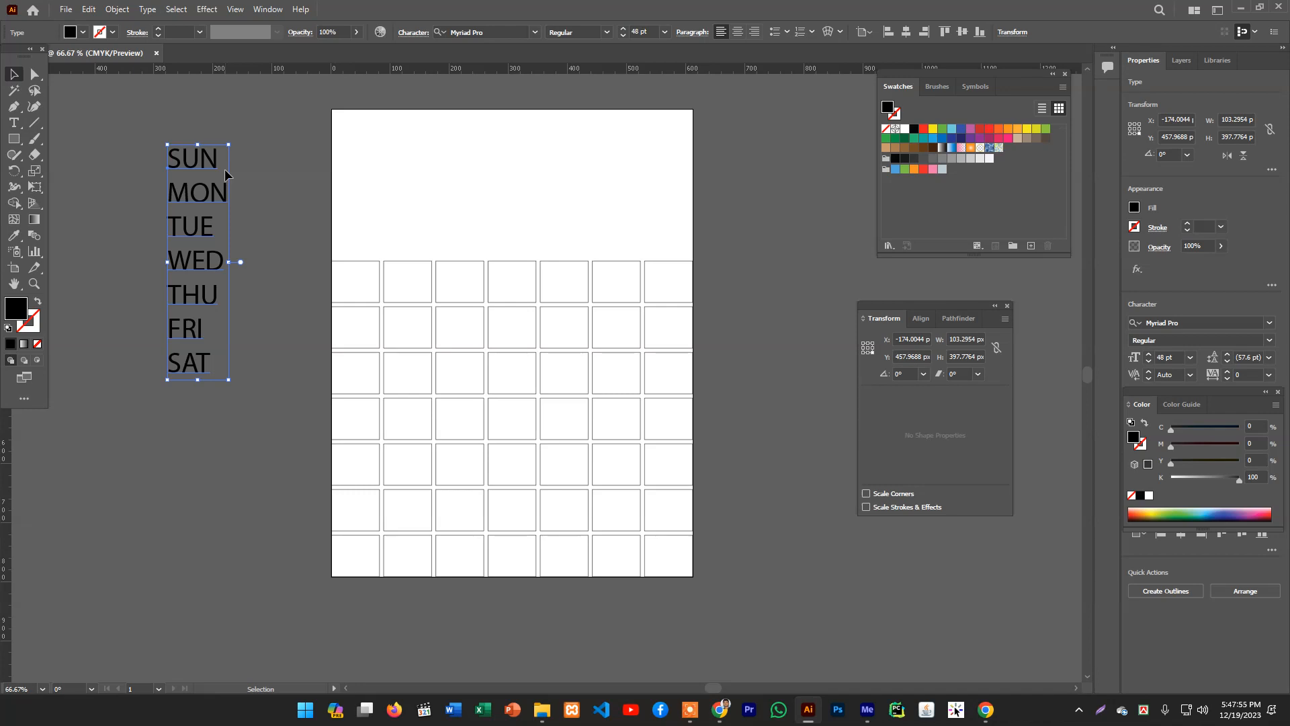
click(147, 10)
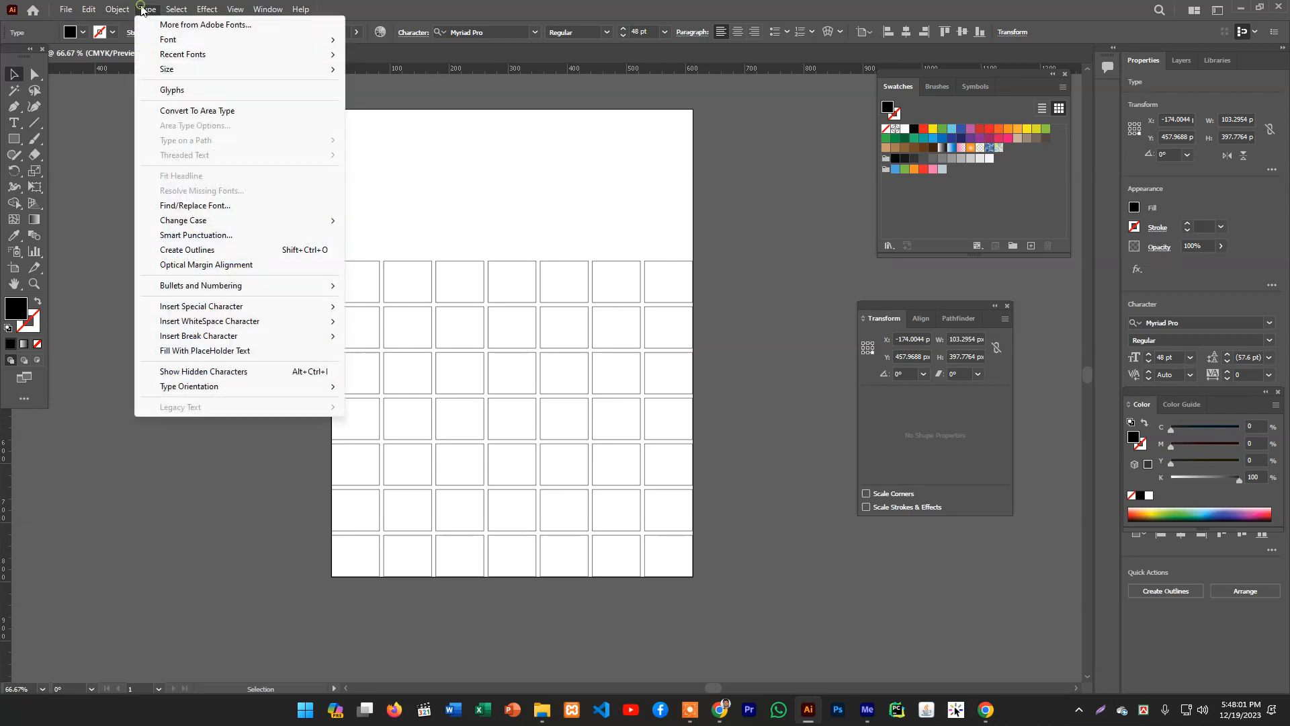
click(188, 115)
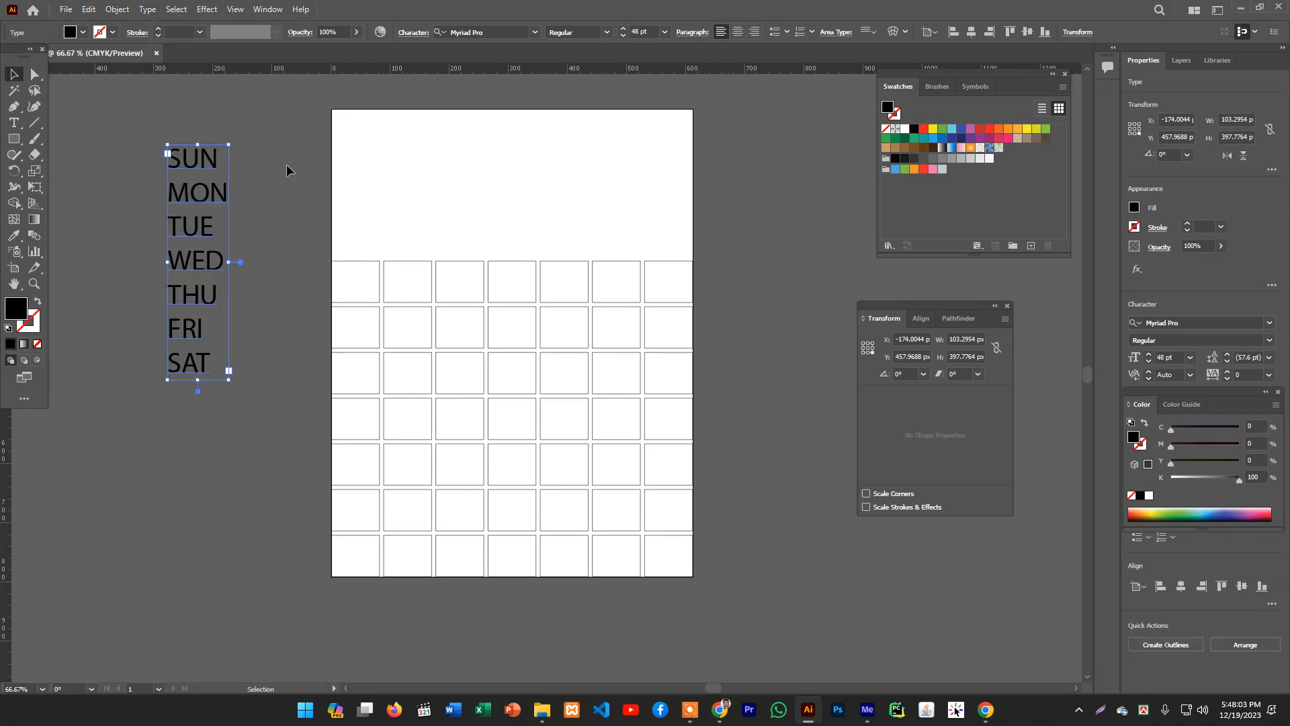
click(147, 9)
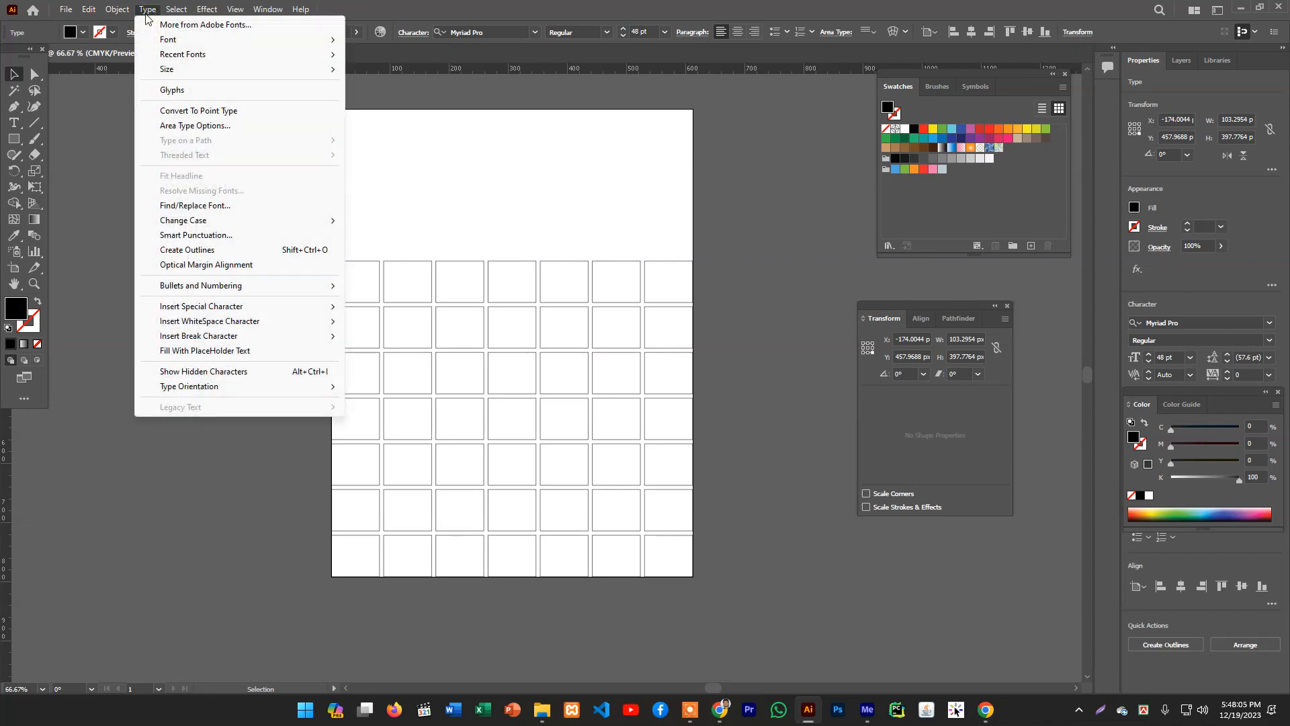
click(201, 125)
drag(585, 177, 237, 195)
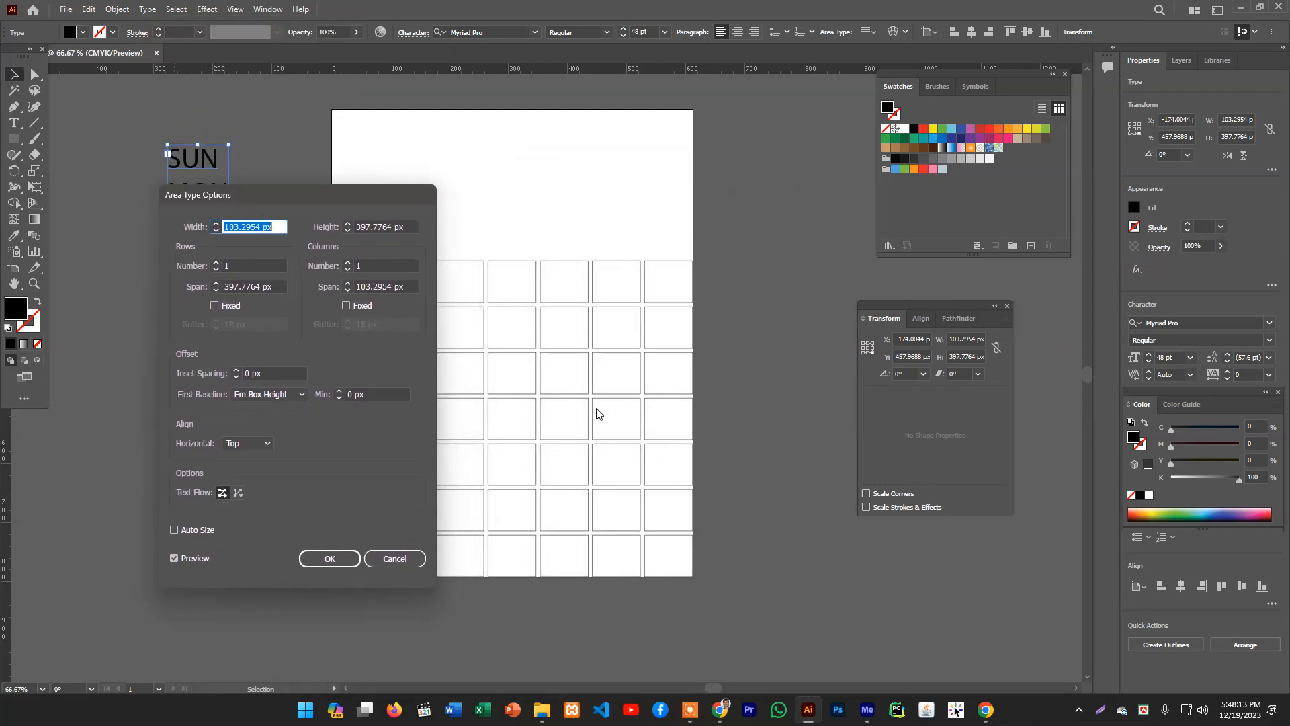
click(401, 557)
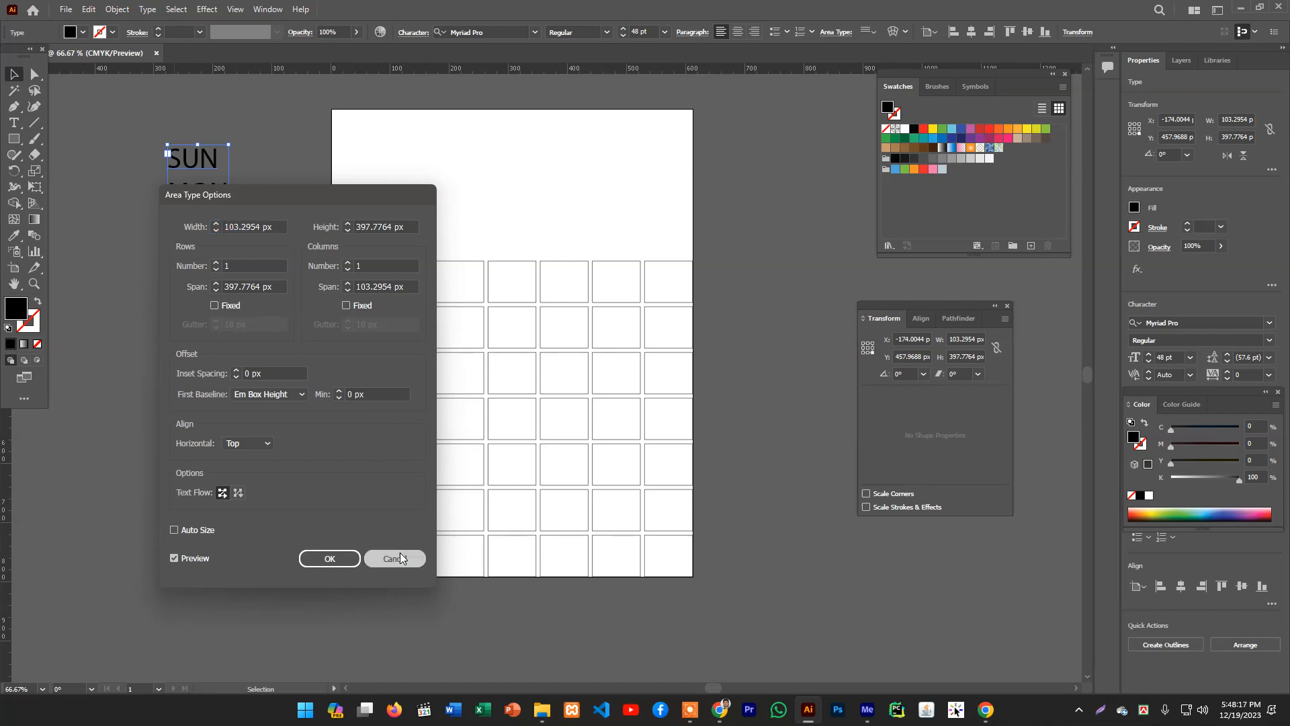
- Select the cell grid to examine its width and height, then reselect the weekday text block
drag(312, 250, 721, 618)
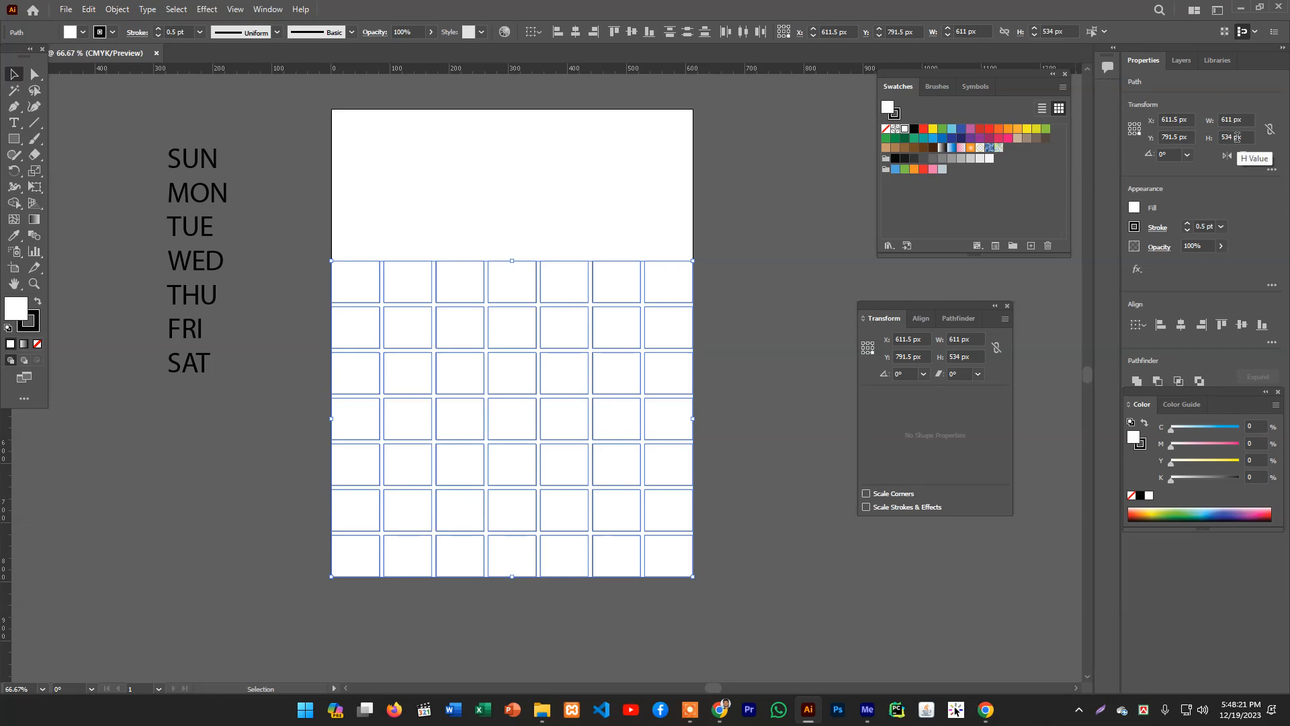
click(527, 175)
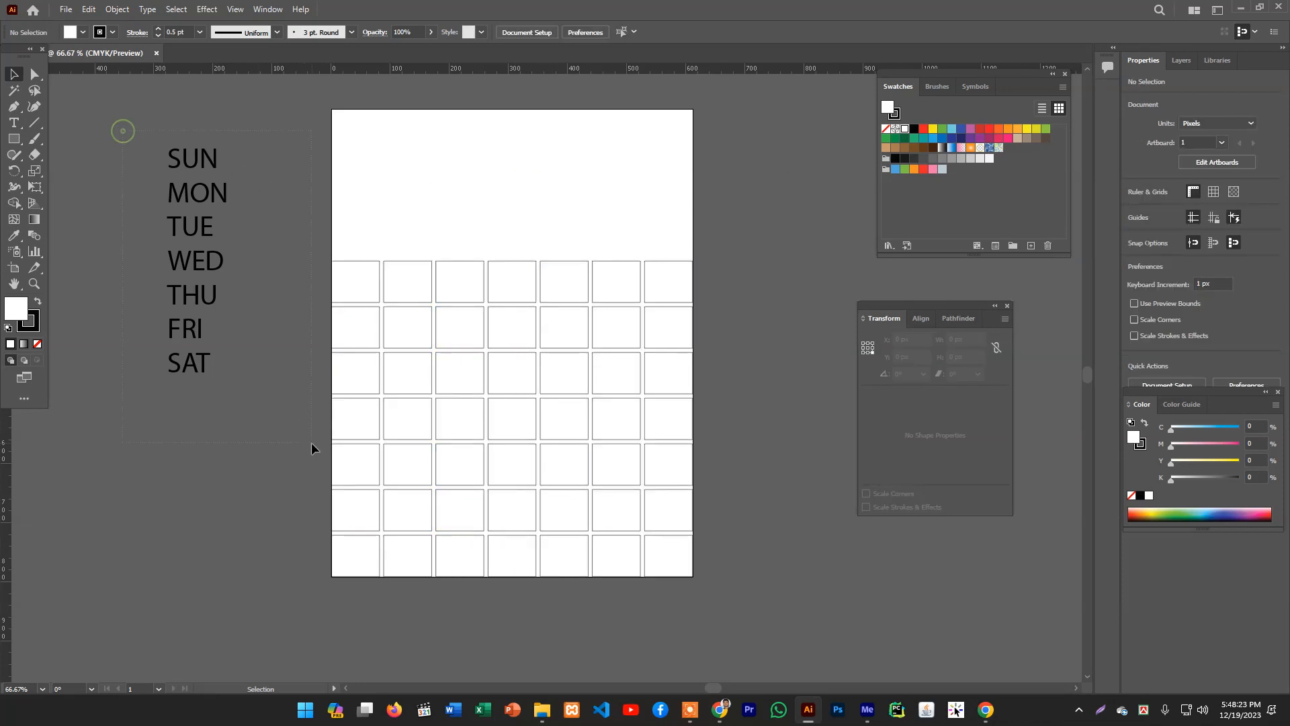
drag(311, 446, 227, 369)
- Open Area Type Options and set the text area to 611 px wide, 534 px high, with 7 rows
click(148, 10)
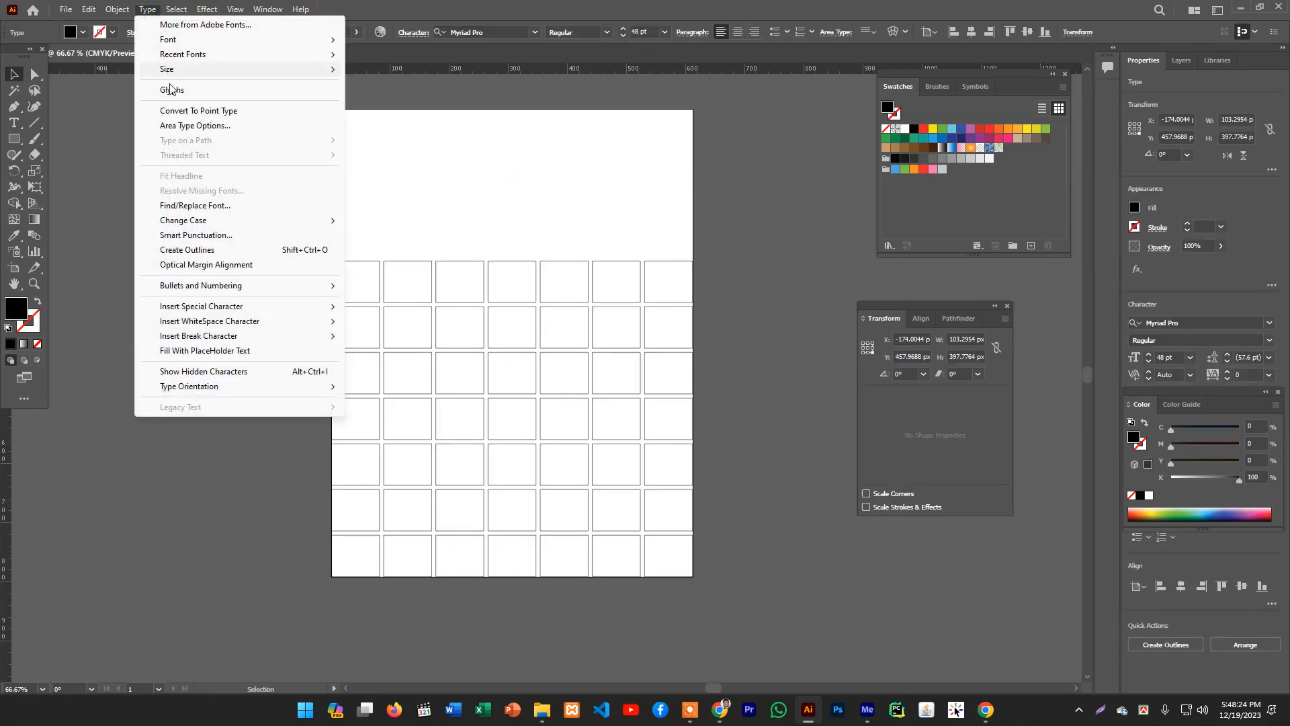
click(195, 125)
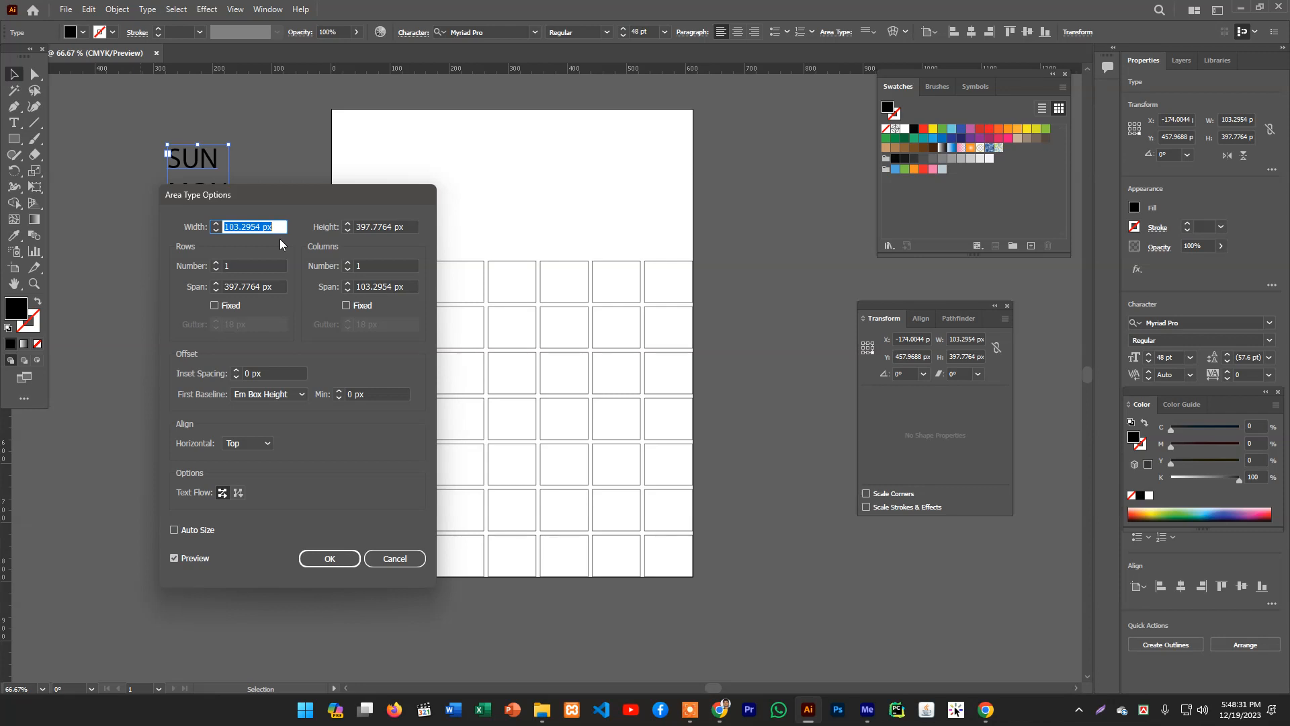
text(534)
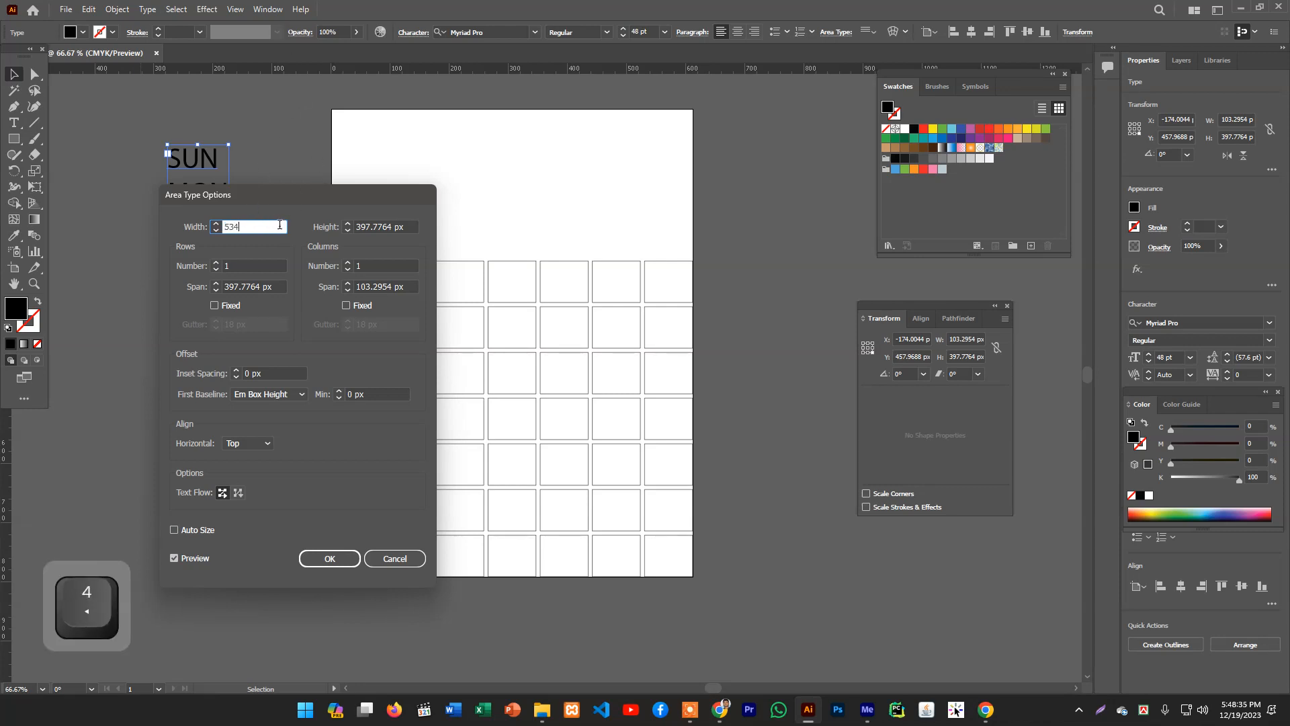
drag(271, 230, 196, 240)
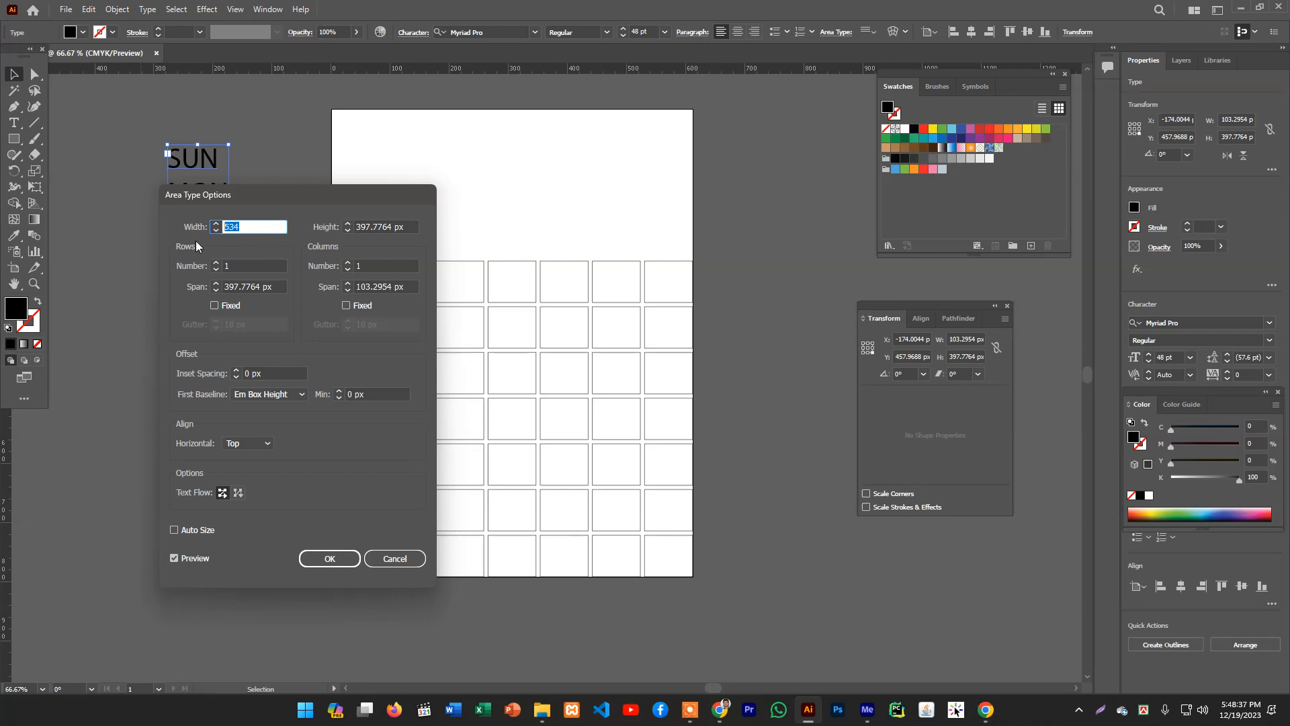
text(611)
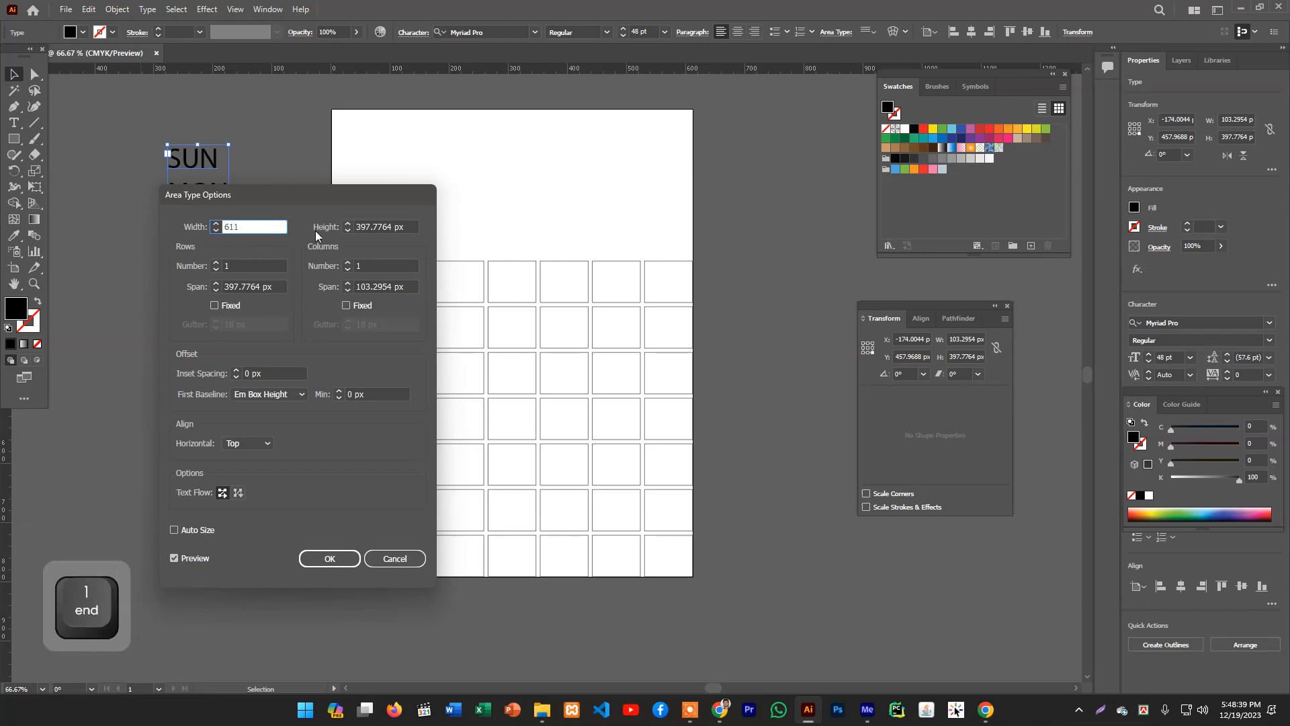
key(Tab)
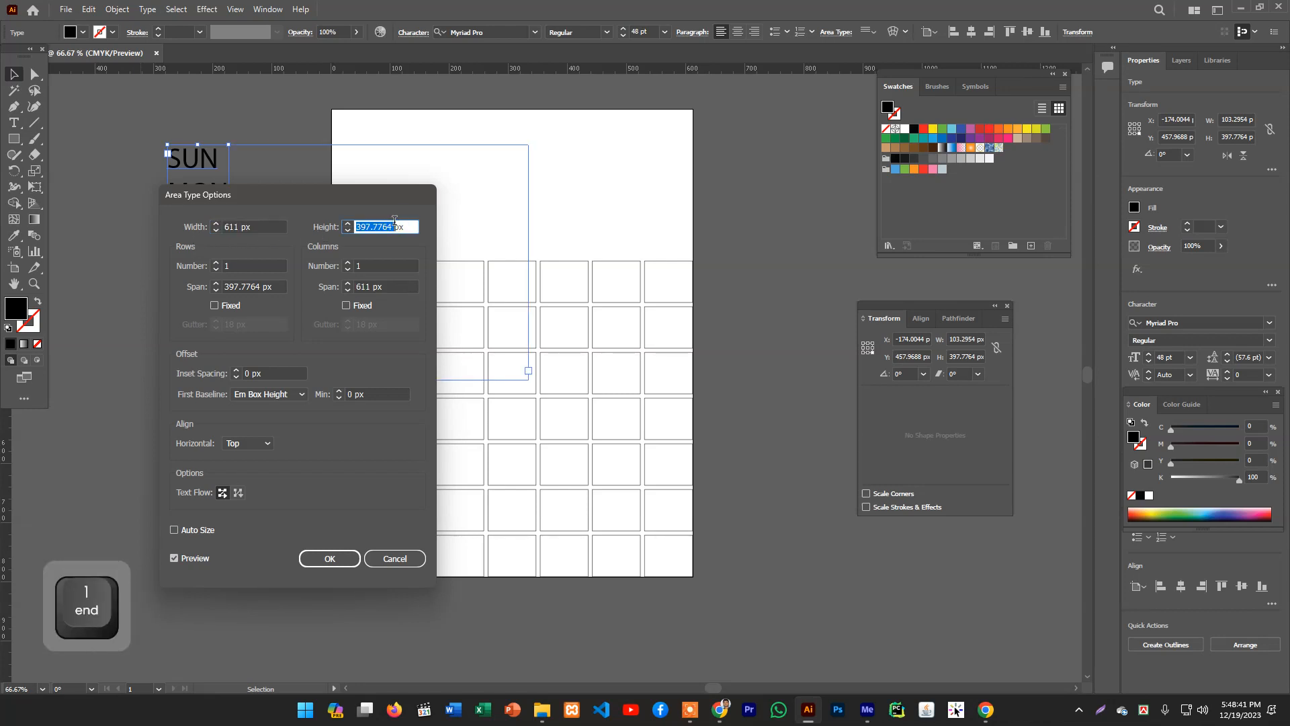
text(534)
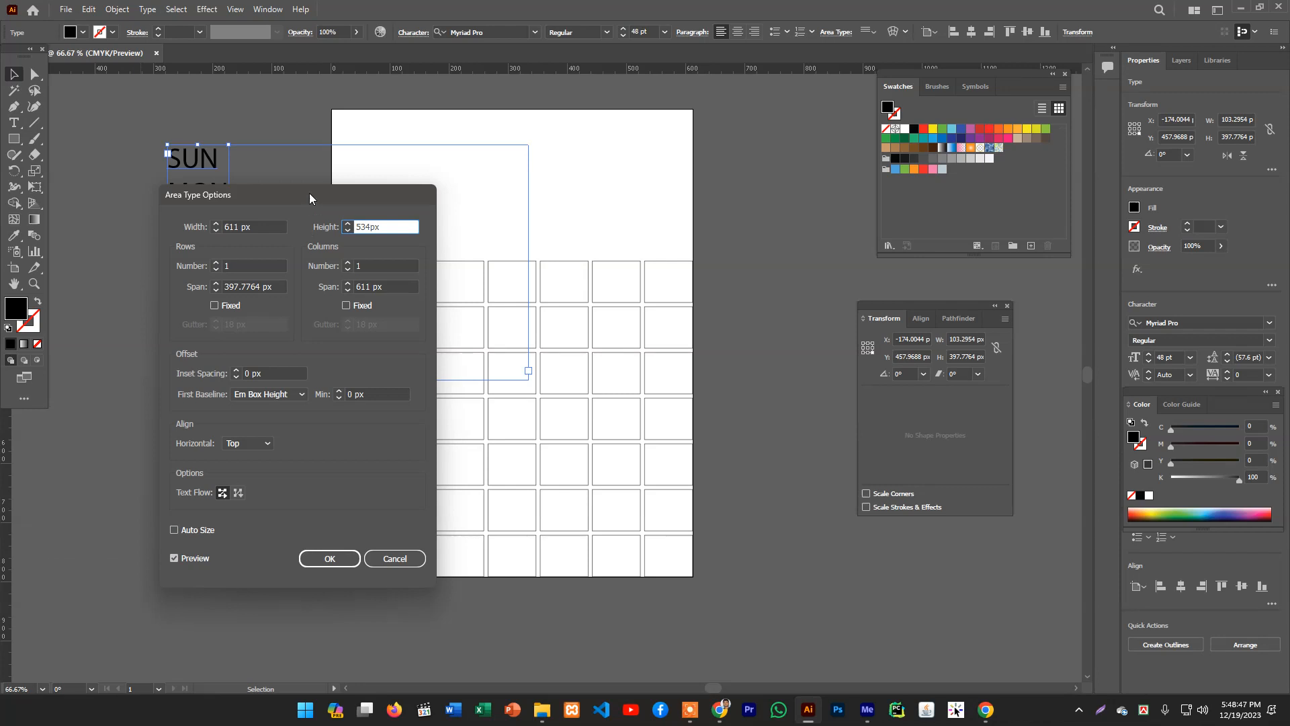
drag(309, 192, 633, 193)
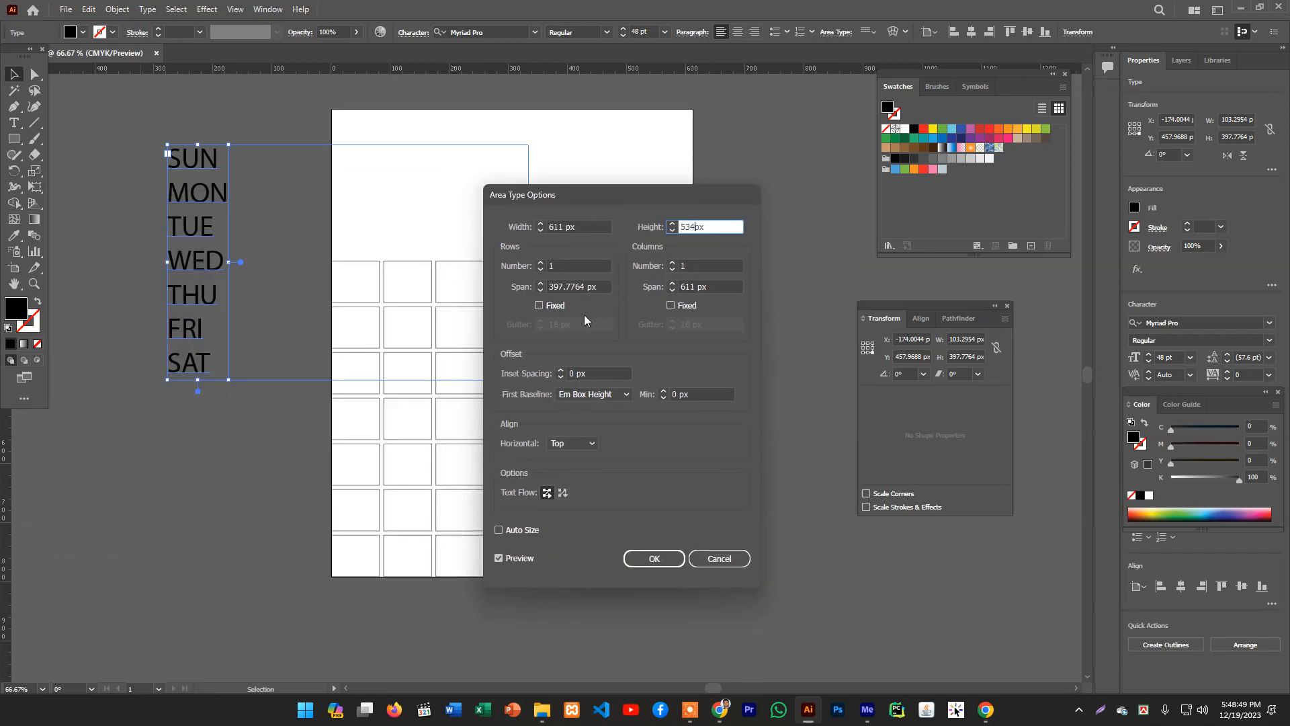
click(564, 266)
text(7)
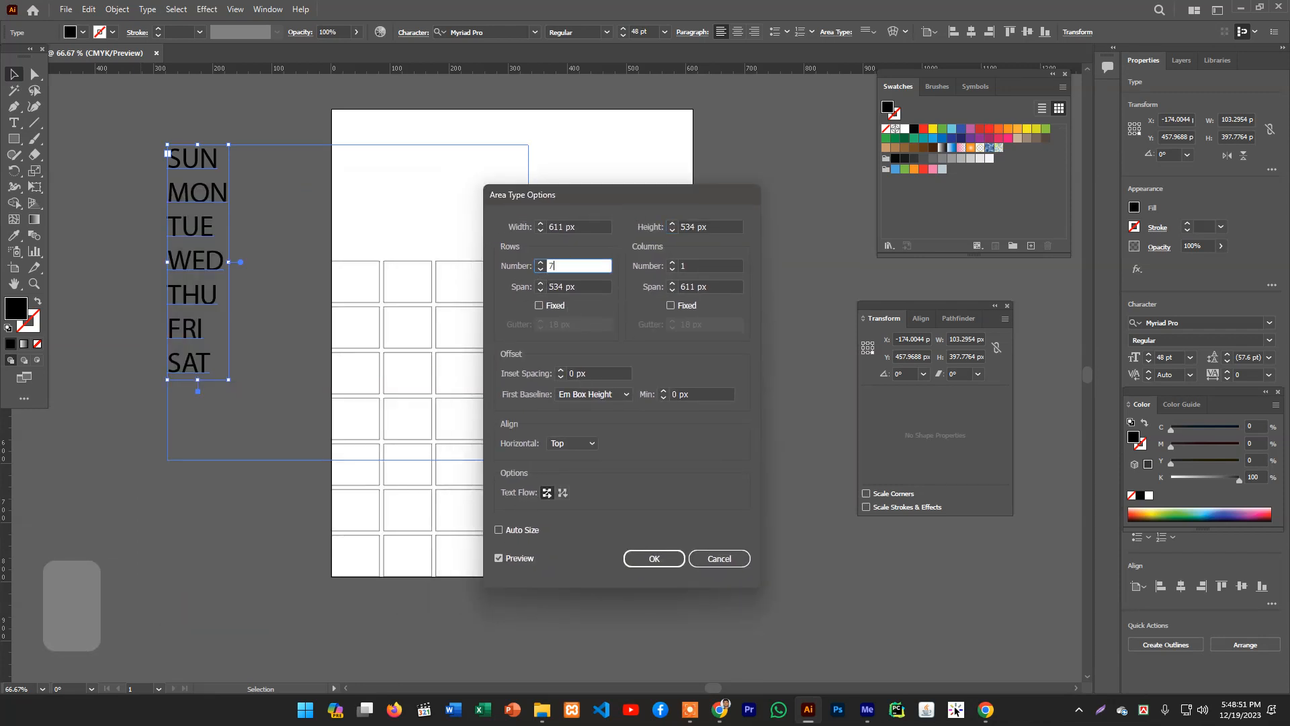
- Set 7 columns with 7 px row and column gutters and apply the area type options
click(707, 265)
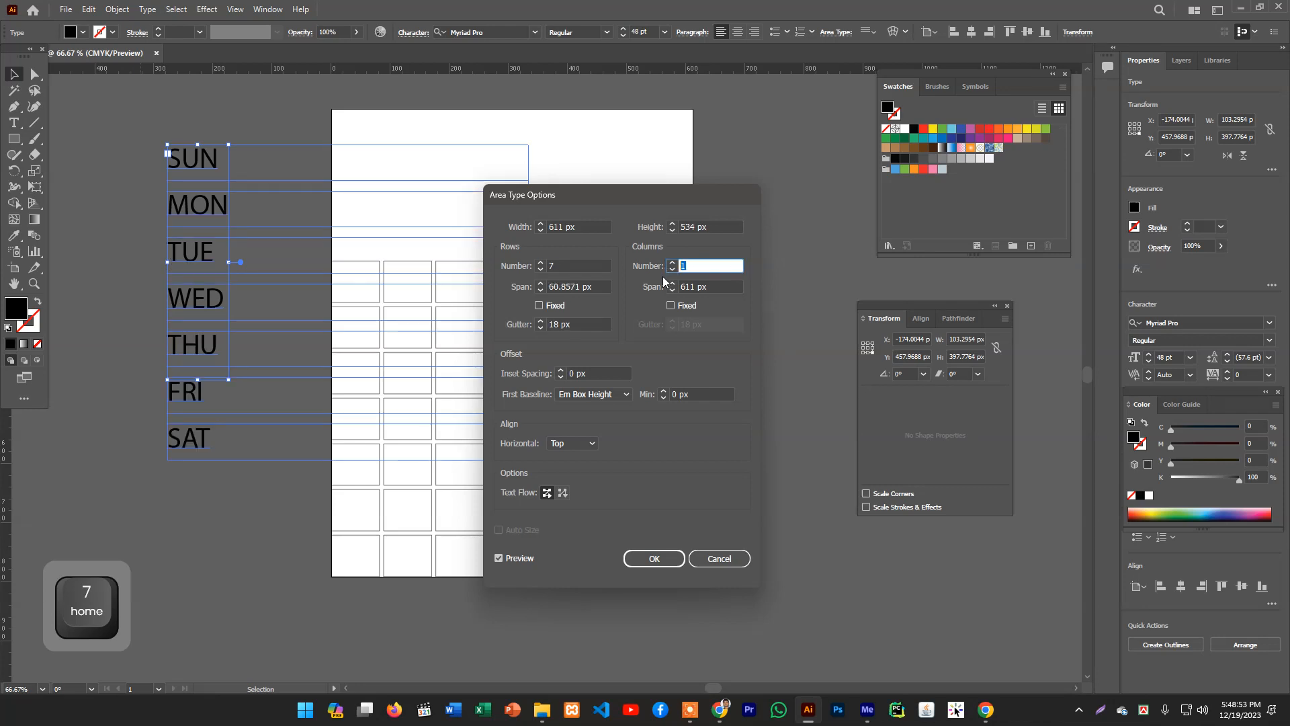
text(7)
click(674, 268)
click(673, 263)
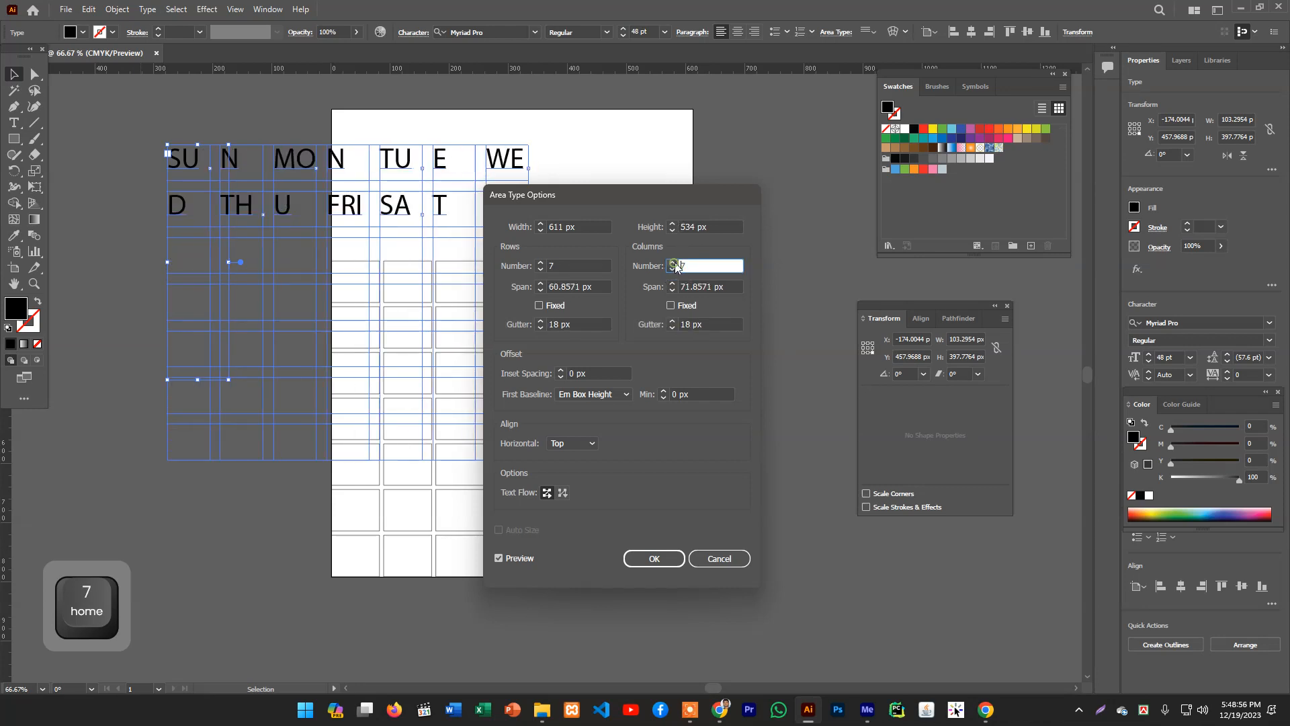
double_click(561, 325)
text(7)
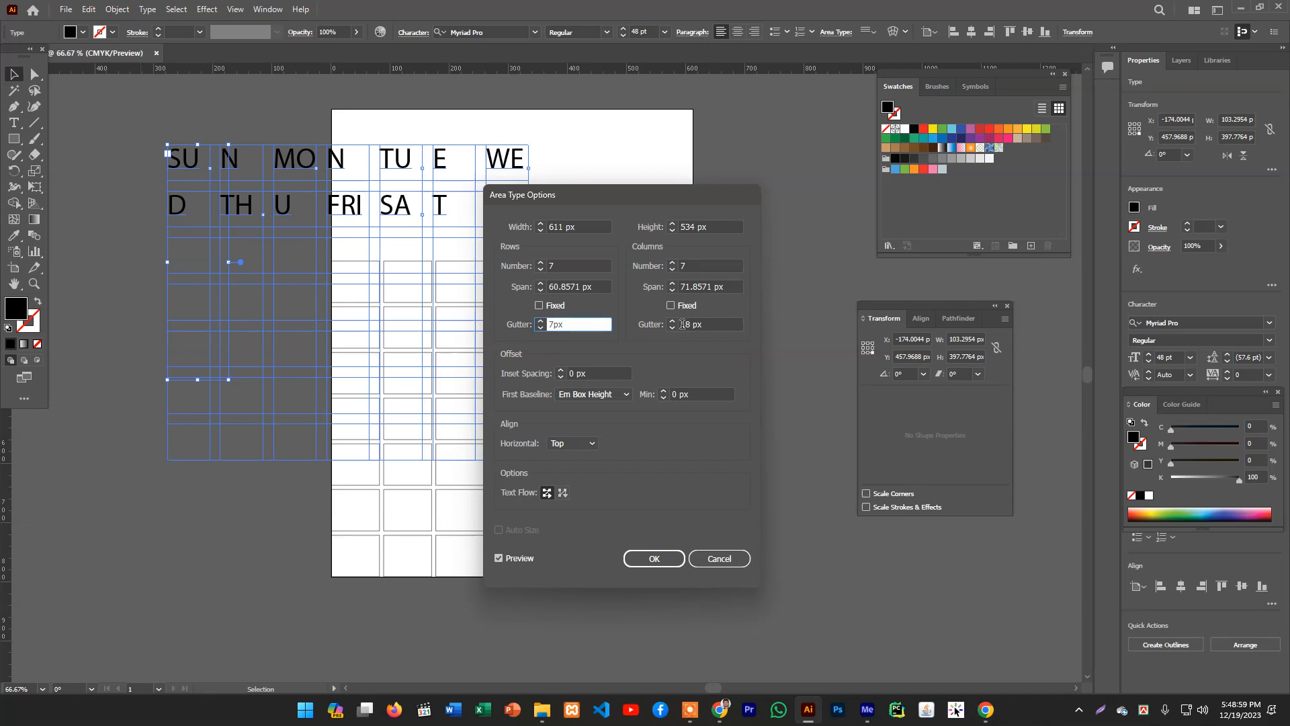
click(673, 329)
click(673, 328)
click(673, 329)
click(673, 329)
click(672, 329)
click(672, 329)
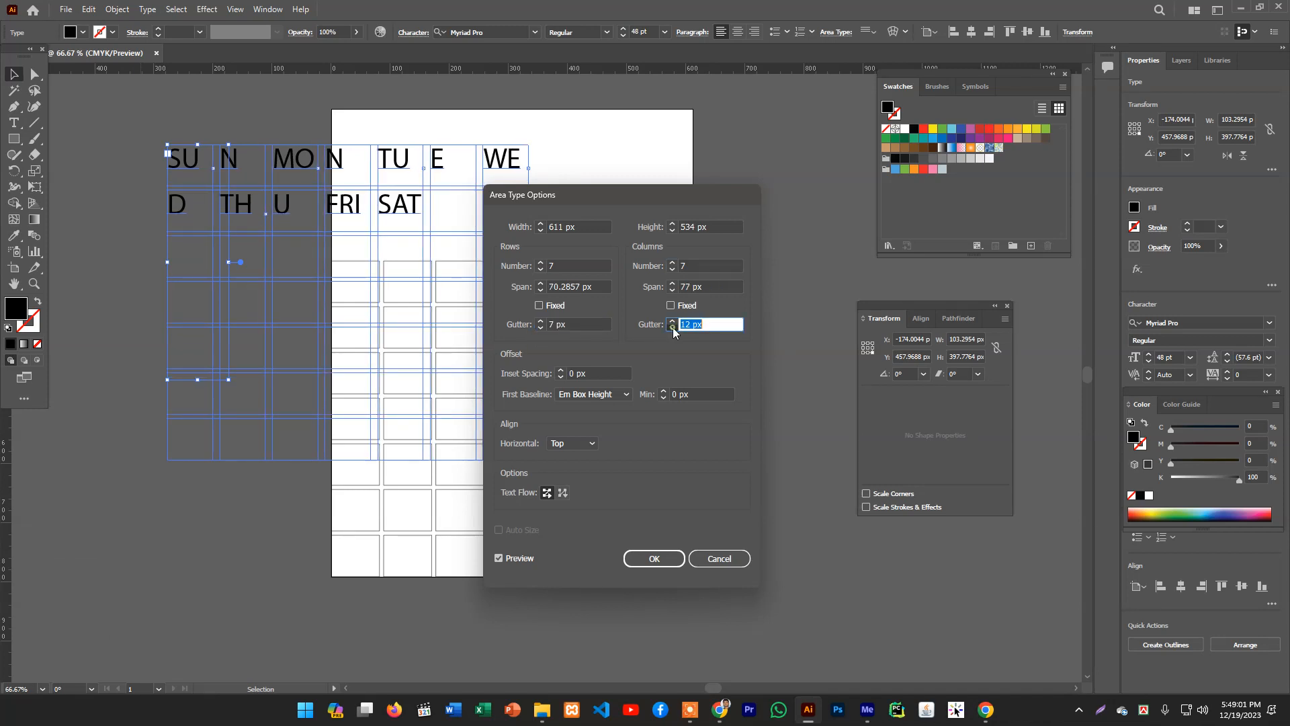
click(673, 329)
double_click(673, 328)
click(673, 328)
click(673, 329)
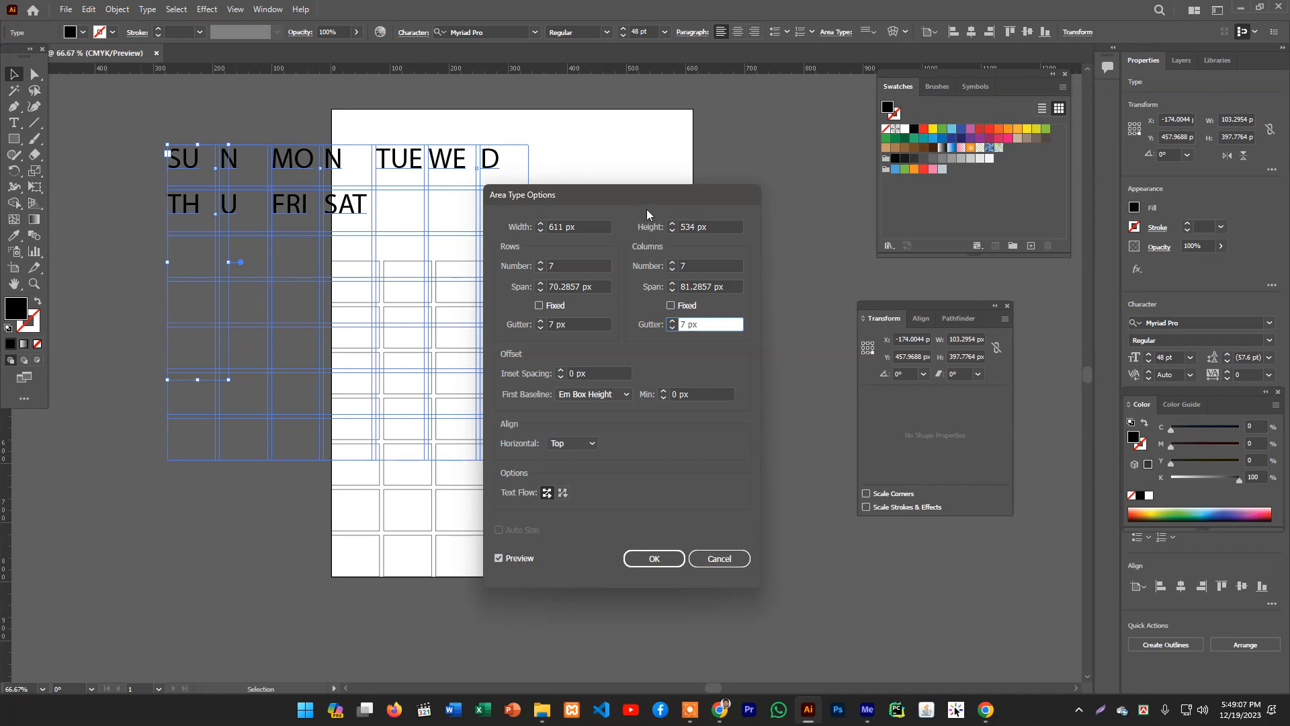
drag(663, 199, 812, 231)
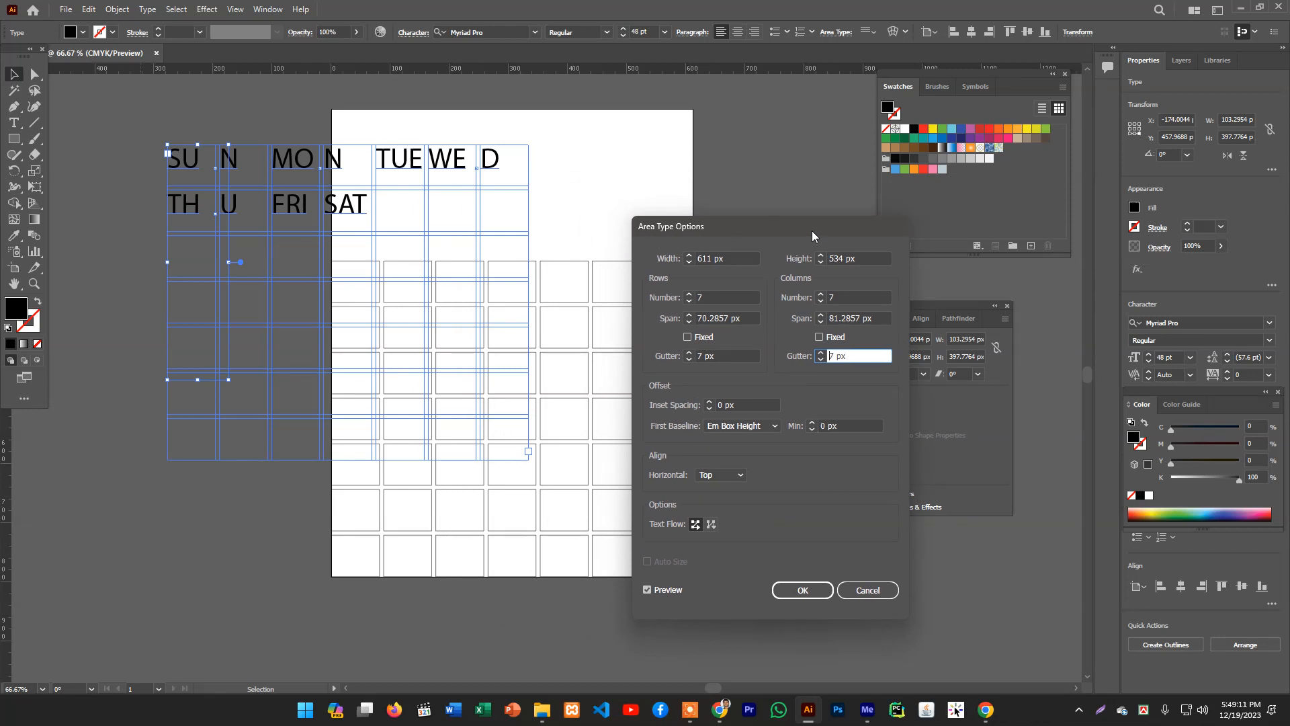
click(807, 590)
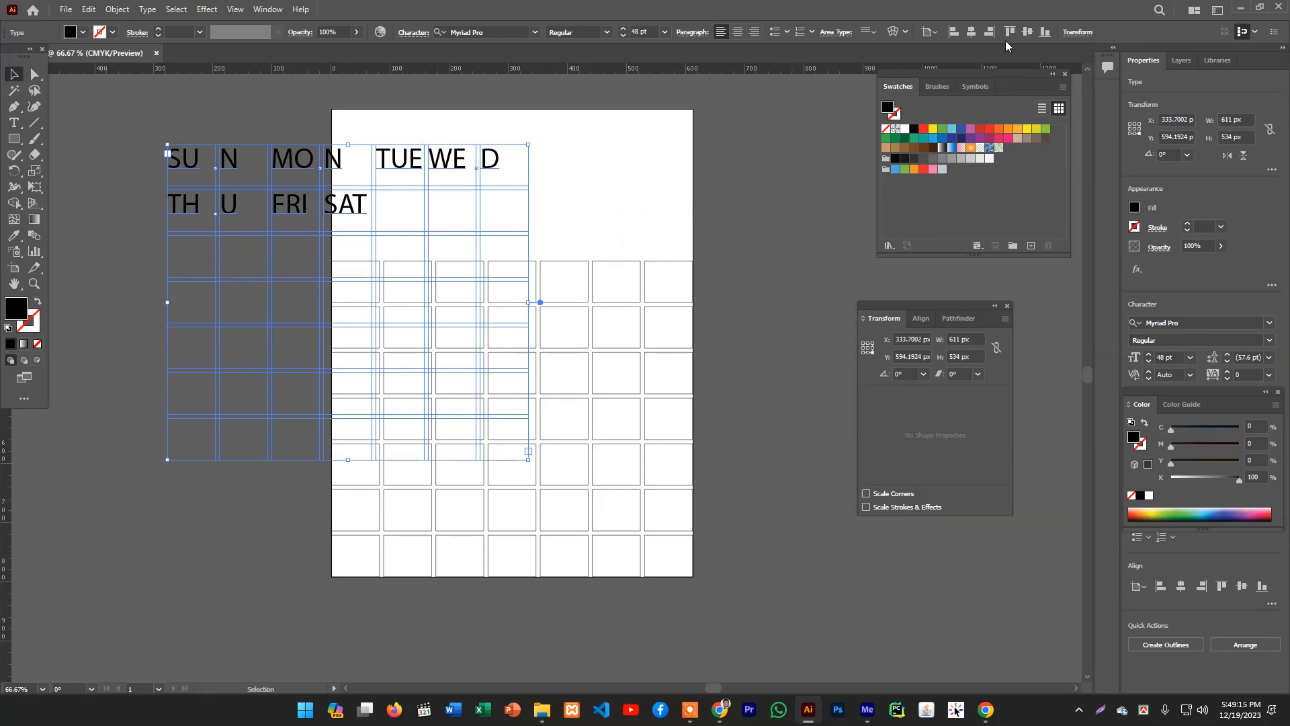
- Align the text area to the horizontal centre and bottom of the artboard over the grid
click(971, 31)
click(1027, 32)
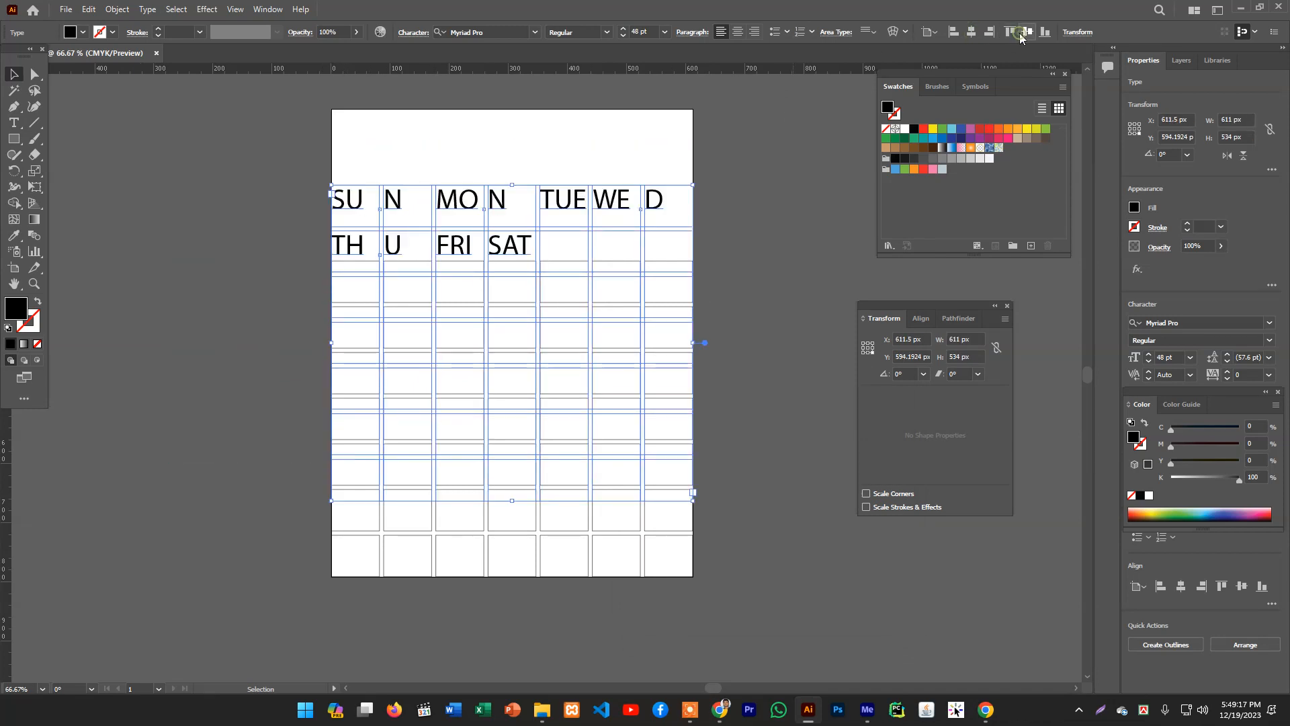
click(1045, 32)
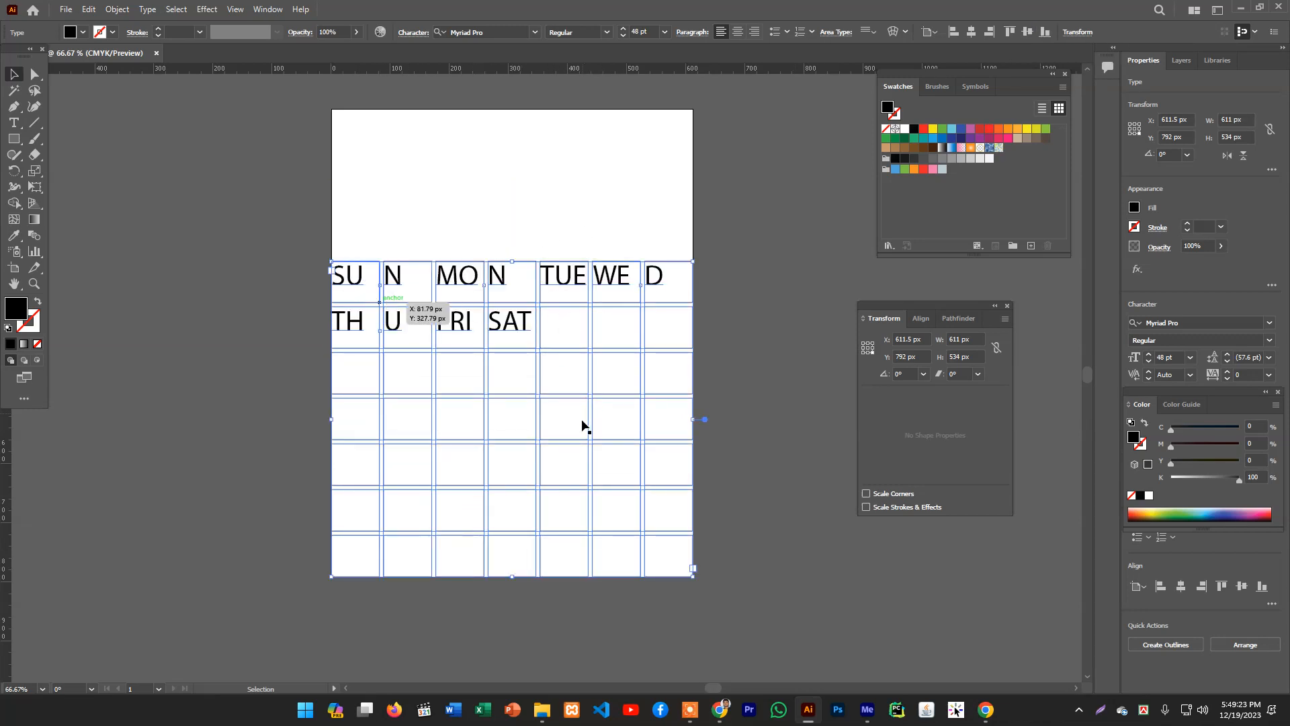
click(725, 269)
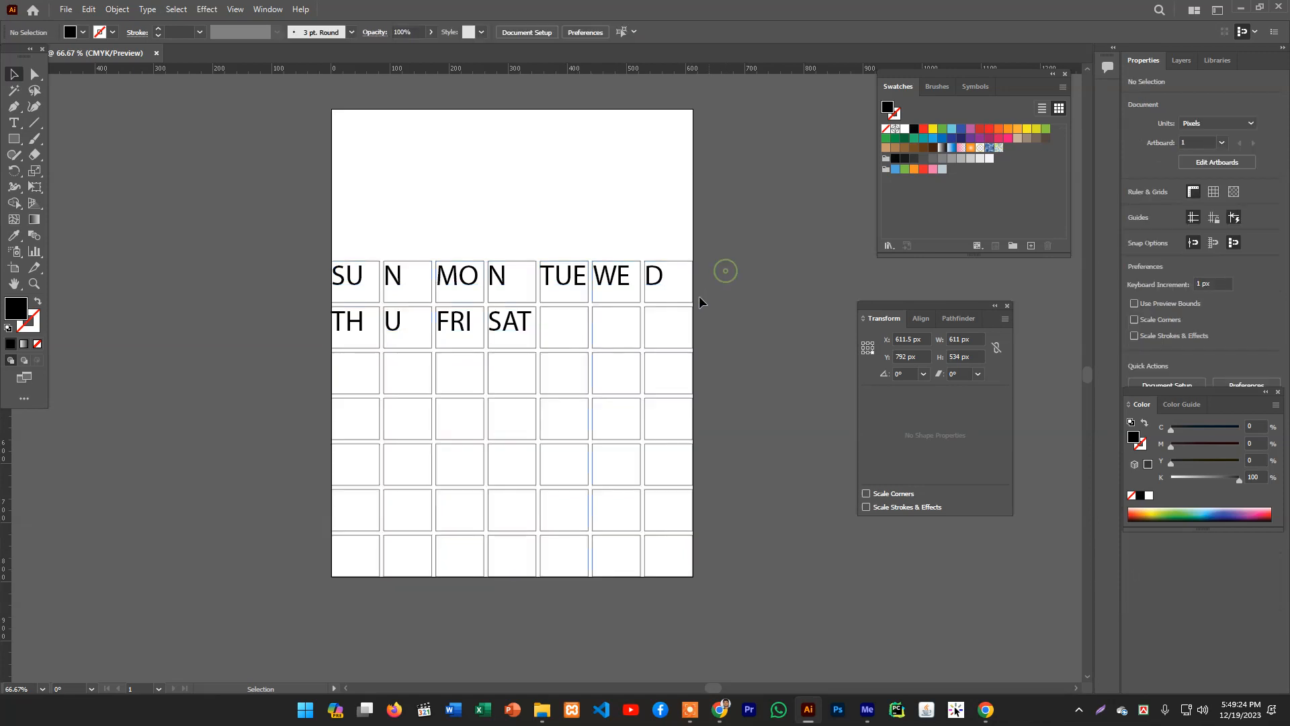
click(663, 267)
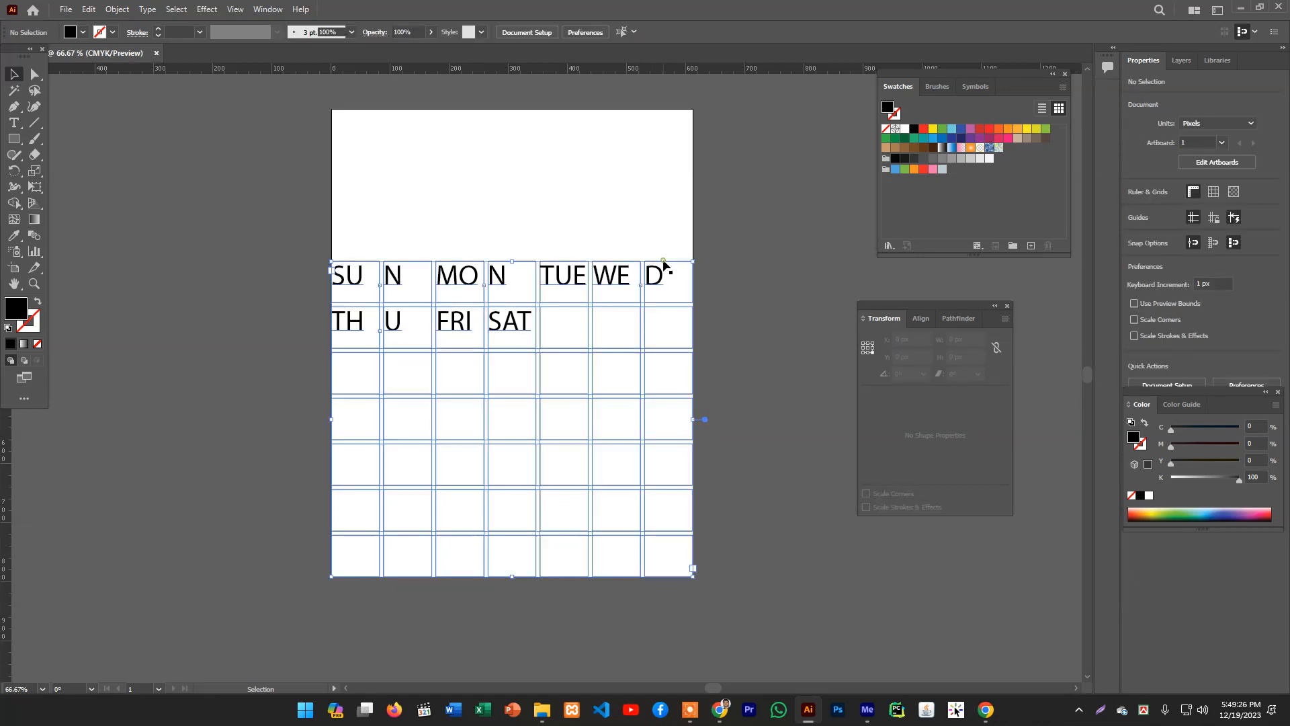
click(574, 211)
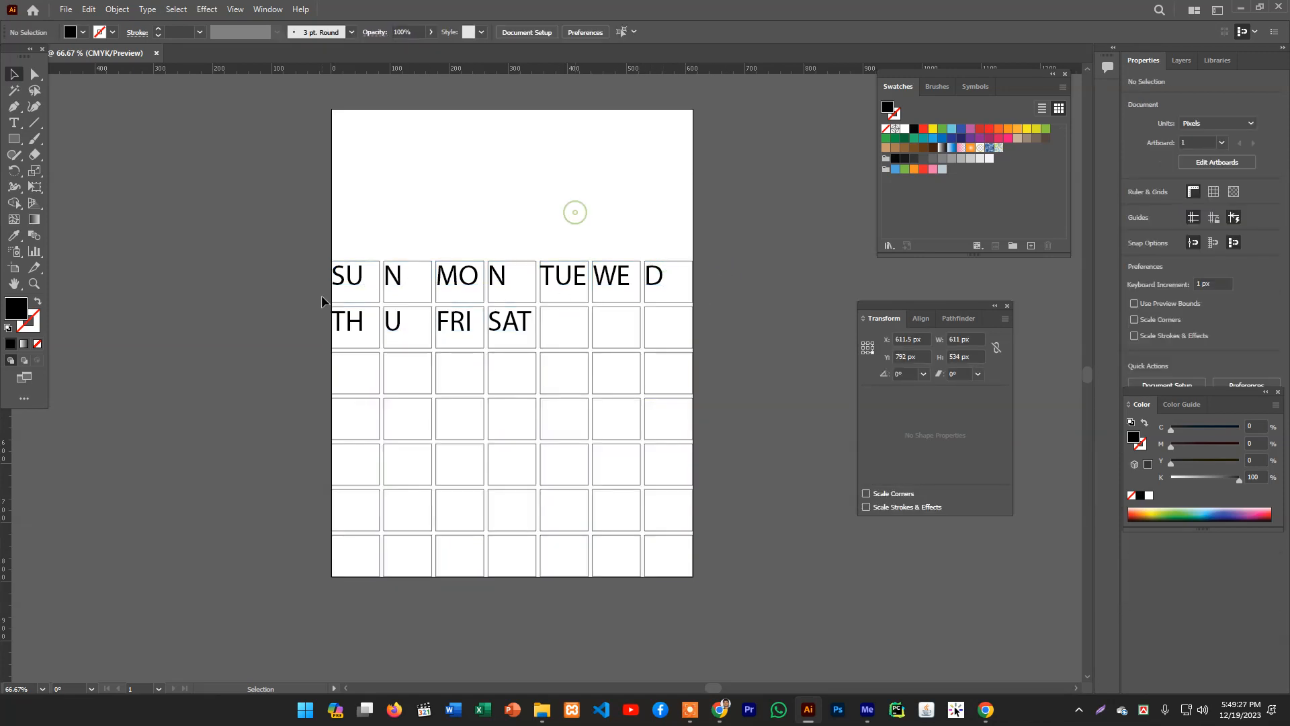
click(426, 267)
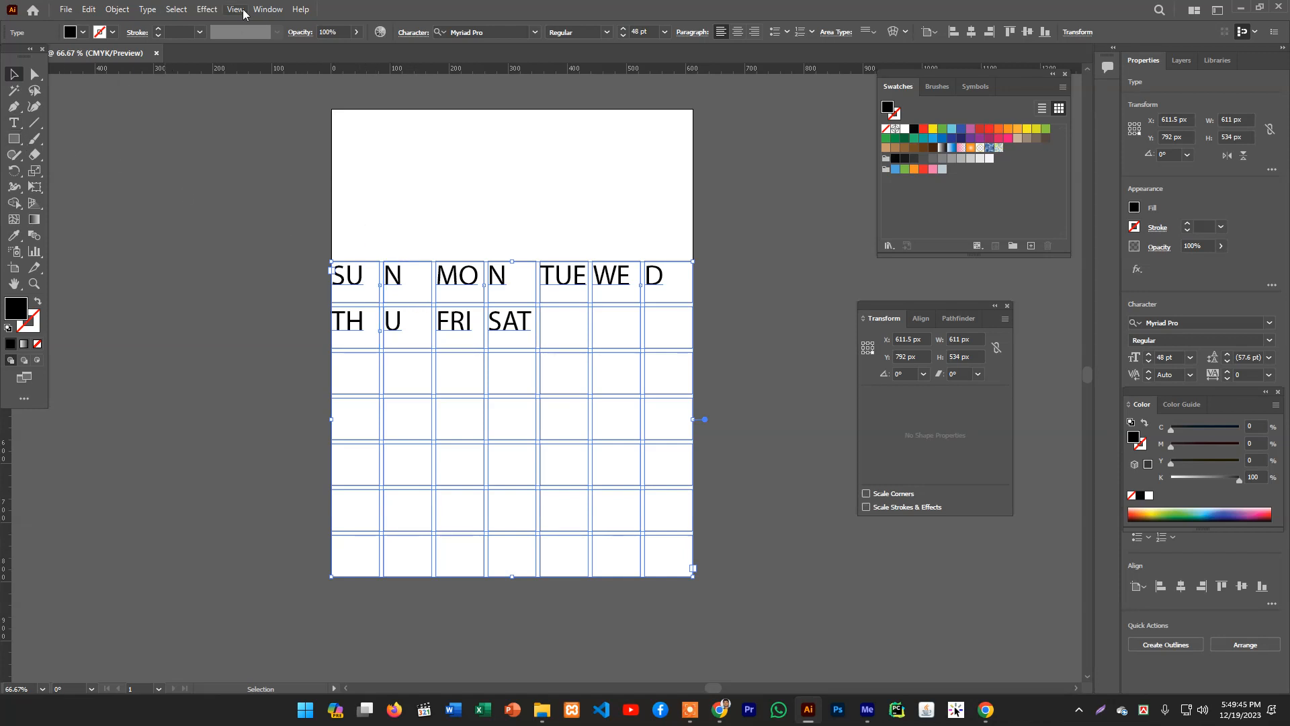
- Reduce the weekday labels' font size to 37 pt and center-align them in their cells
click(624, 38)
click(624, 37)
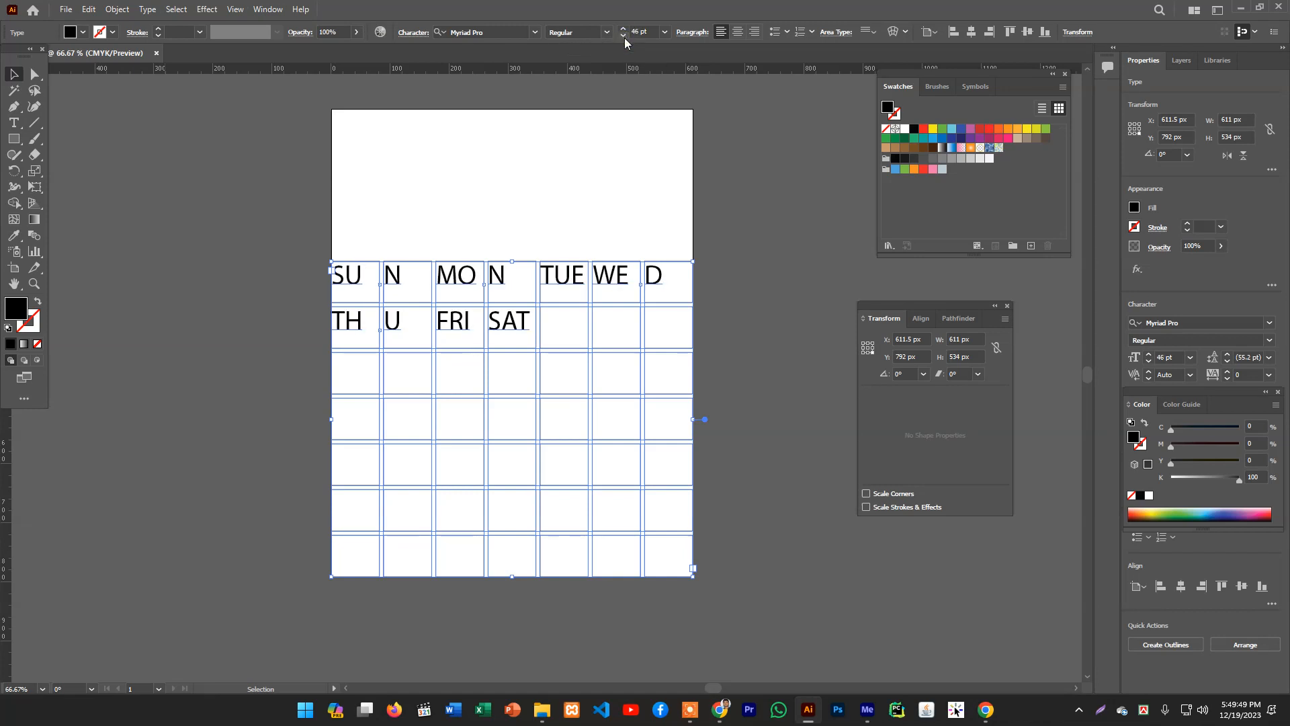
click(623, 38)
click(624, 38)
click(623, 37)
click(623, 38)
click(624, 38)
click(623, 38)
click(624, 37)
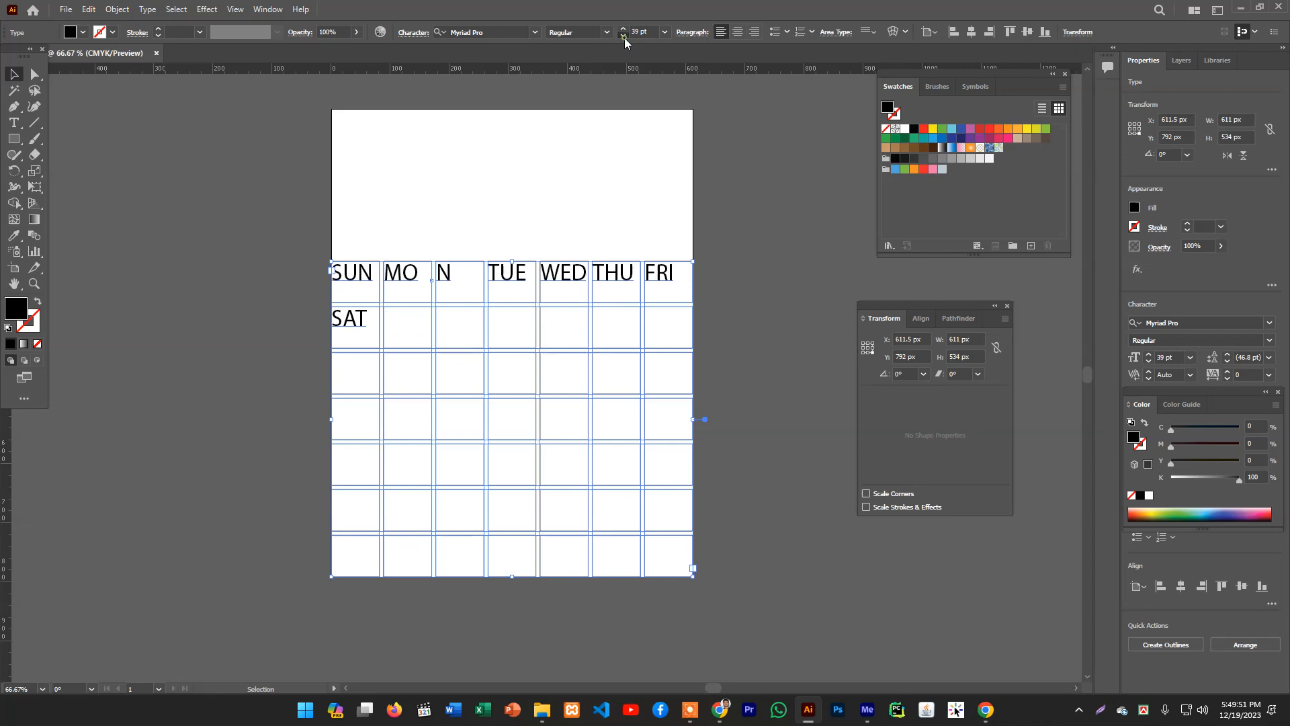
click(624, 38)
click(624, 37)
click(623, 38)
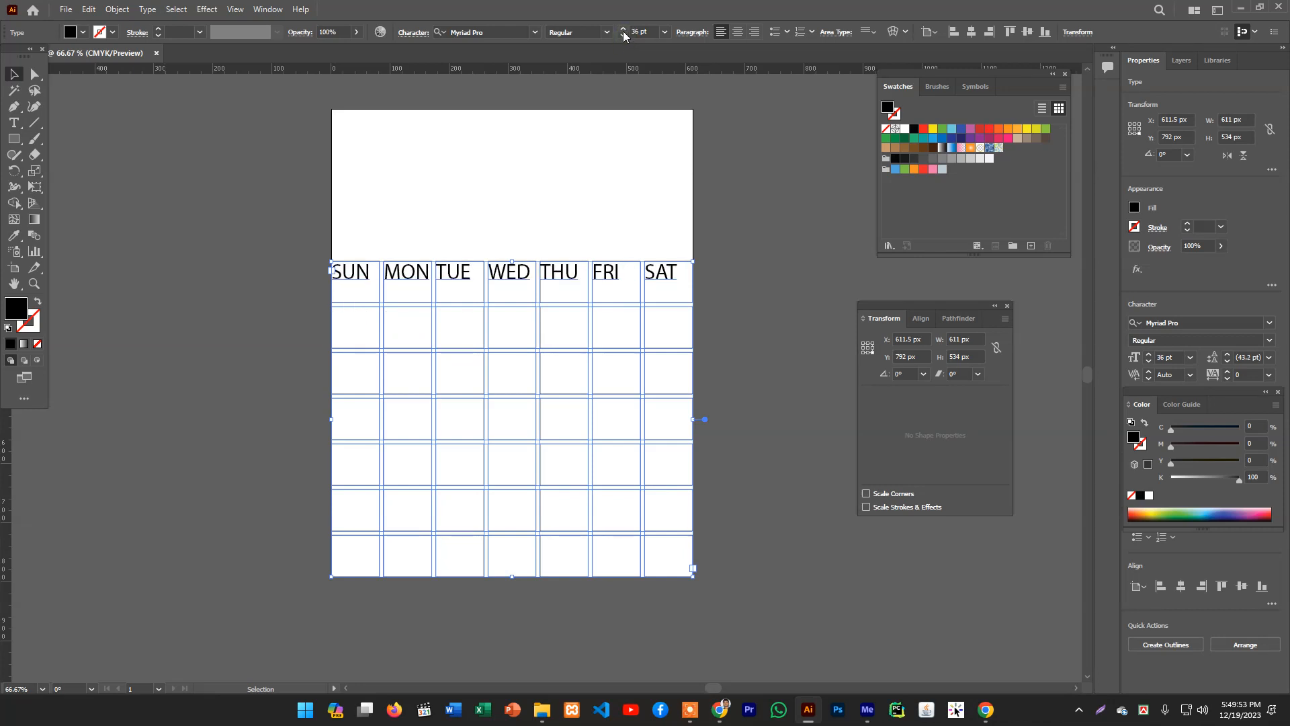
click(623, 31)
click(437, 207)
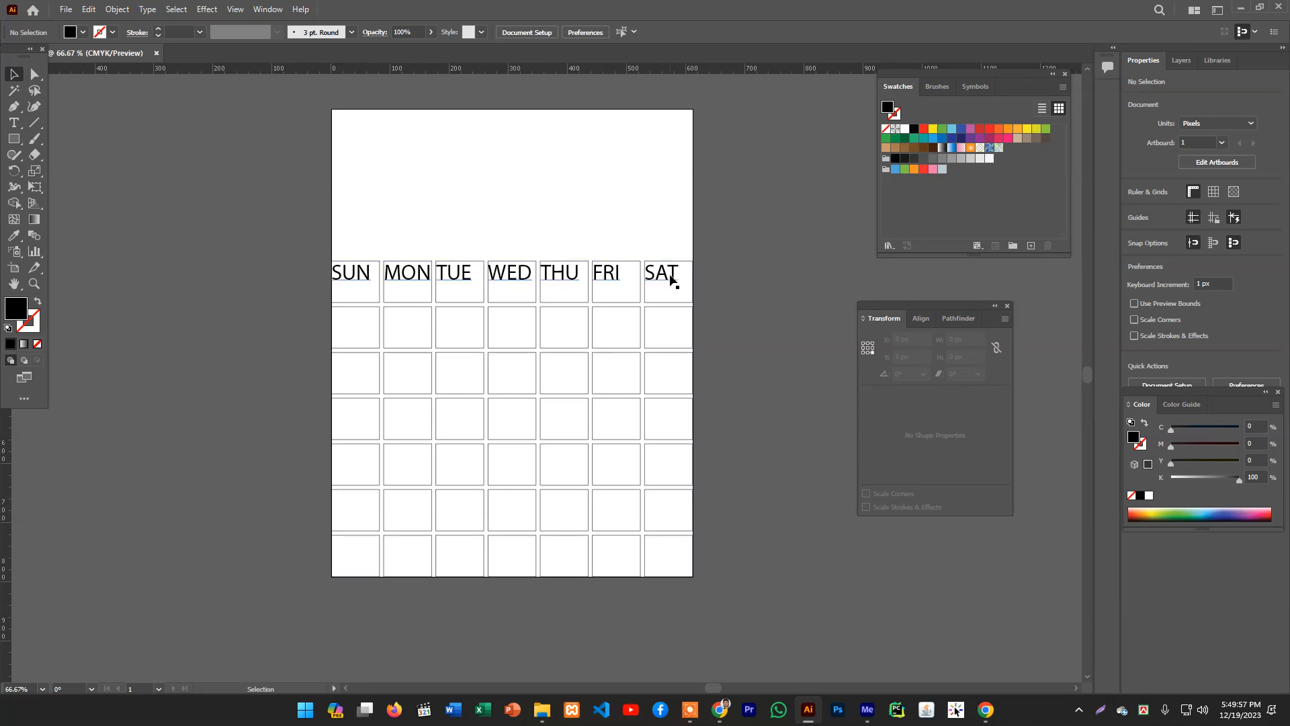
click(374, 272)
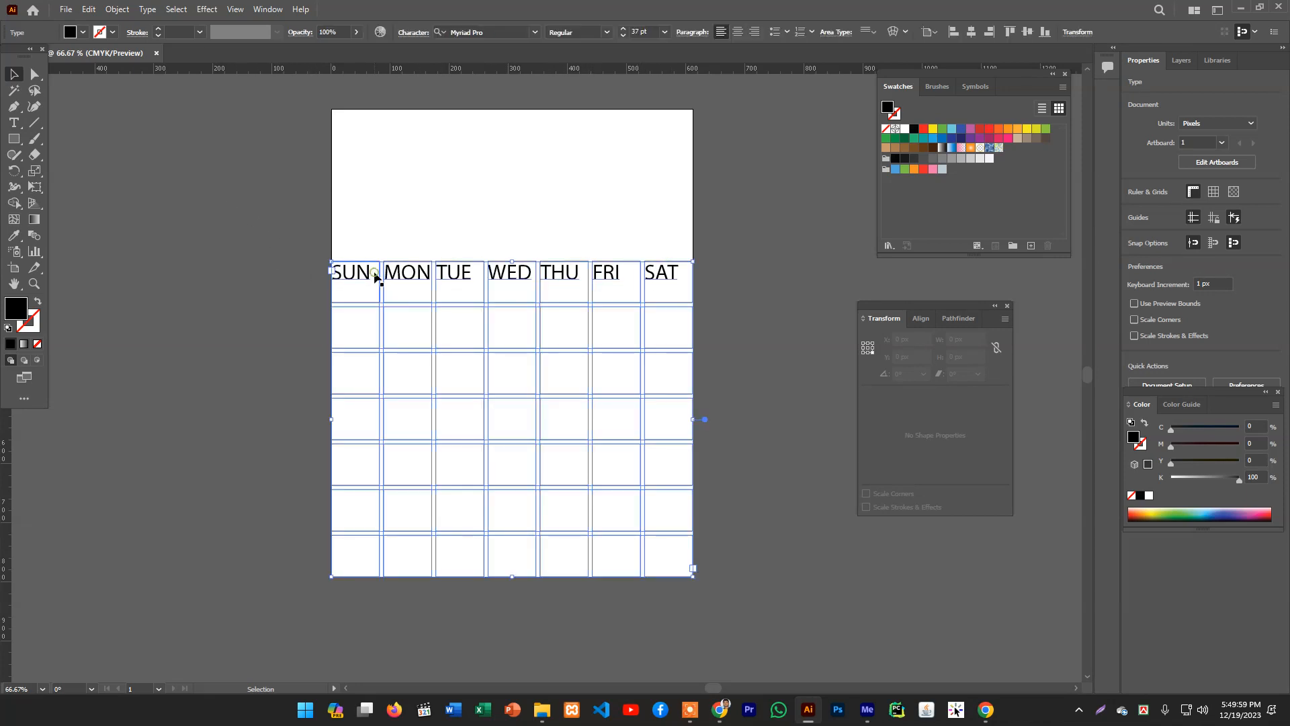
click(737, 34)
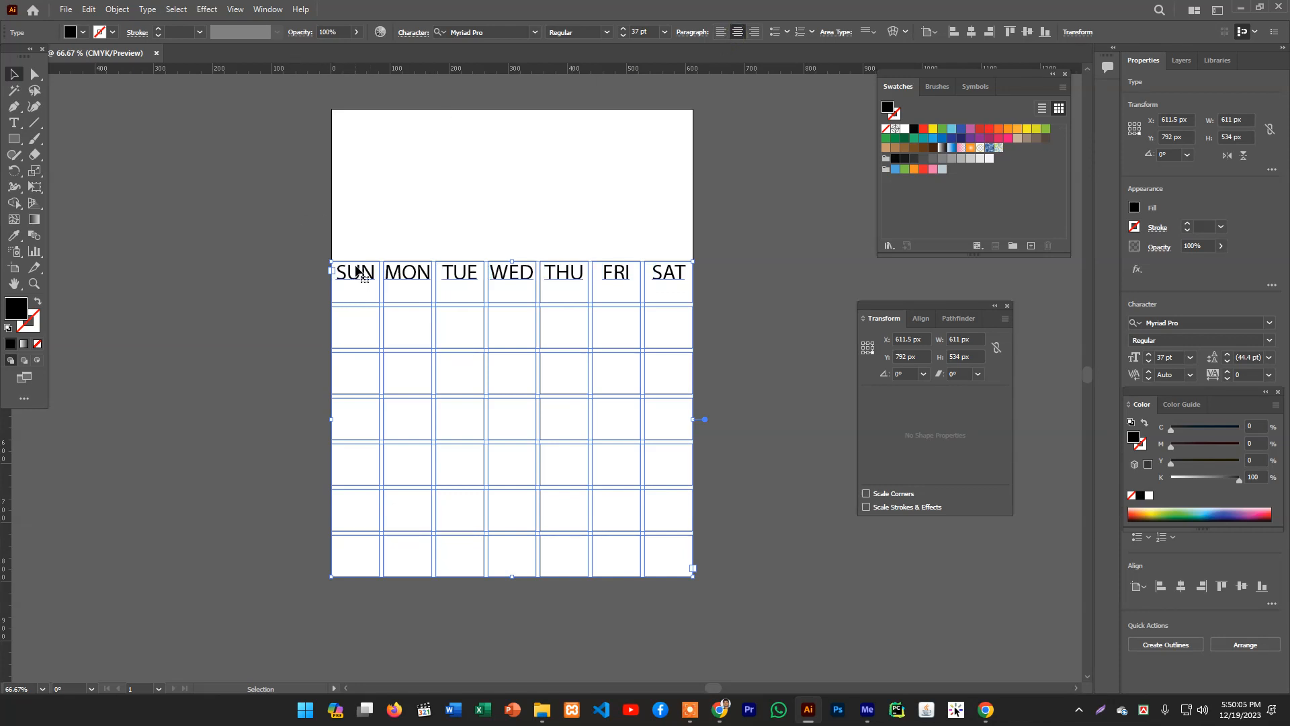
- Select all weekday label text and set its tracking to -12
click(15, 122)
drag(336, 273, 719, 283)
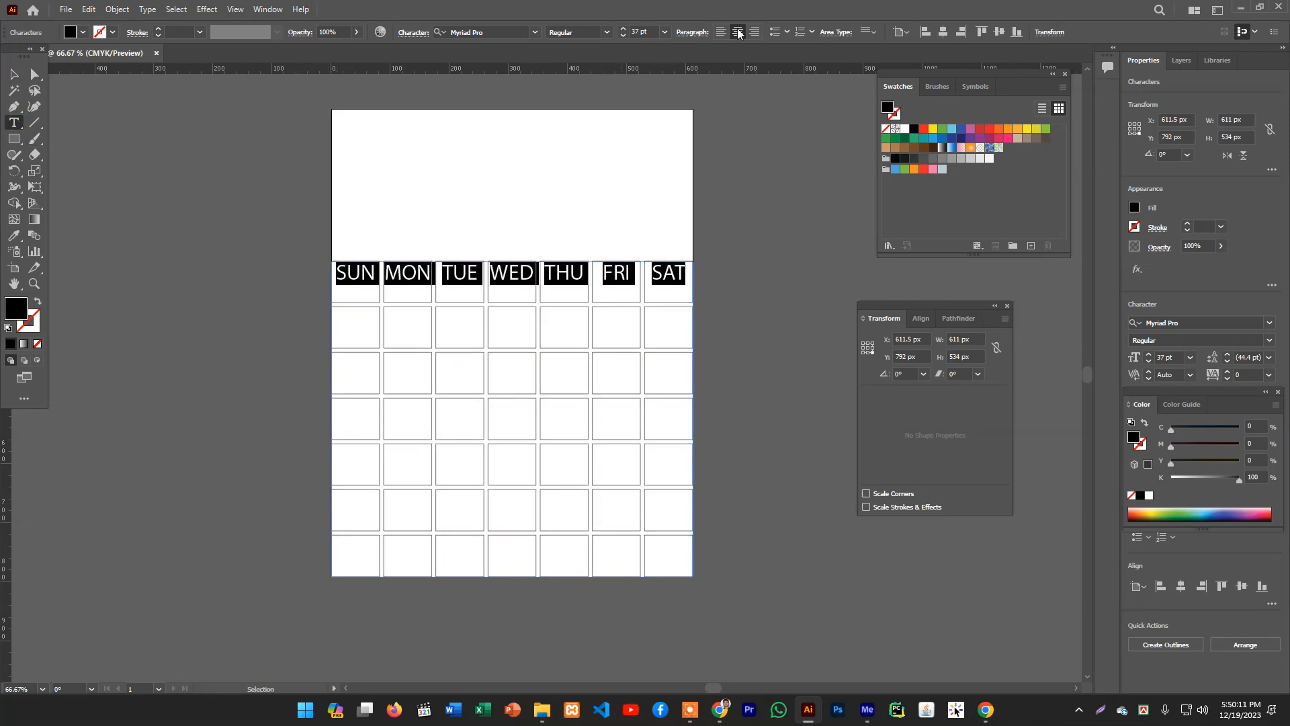
click(411, 32)
click(411, 33)
click(411, 32)
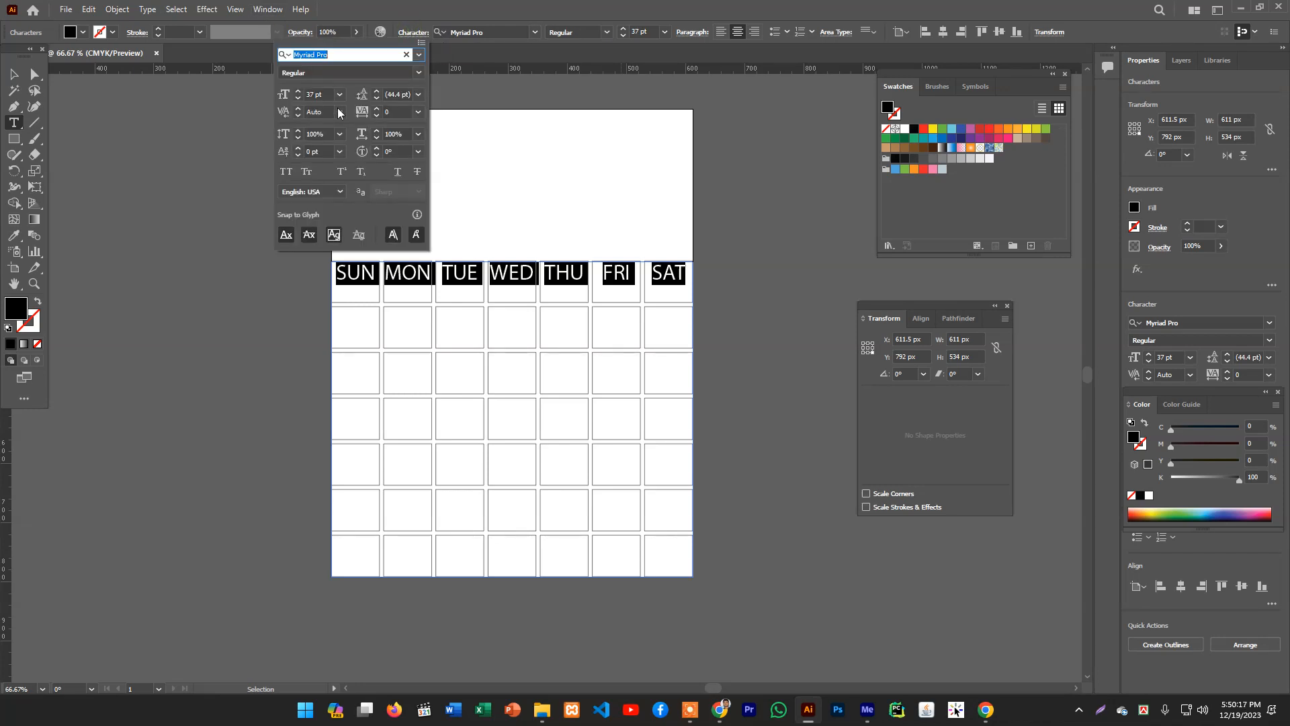
click(298, 155)
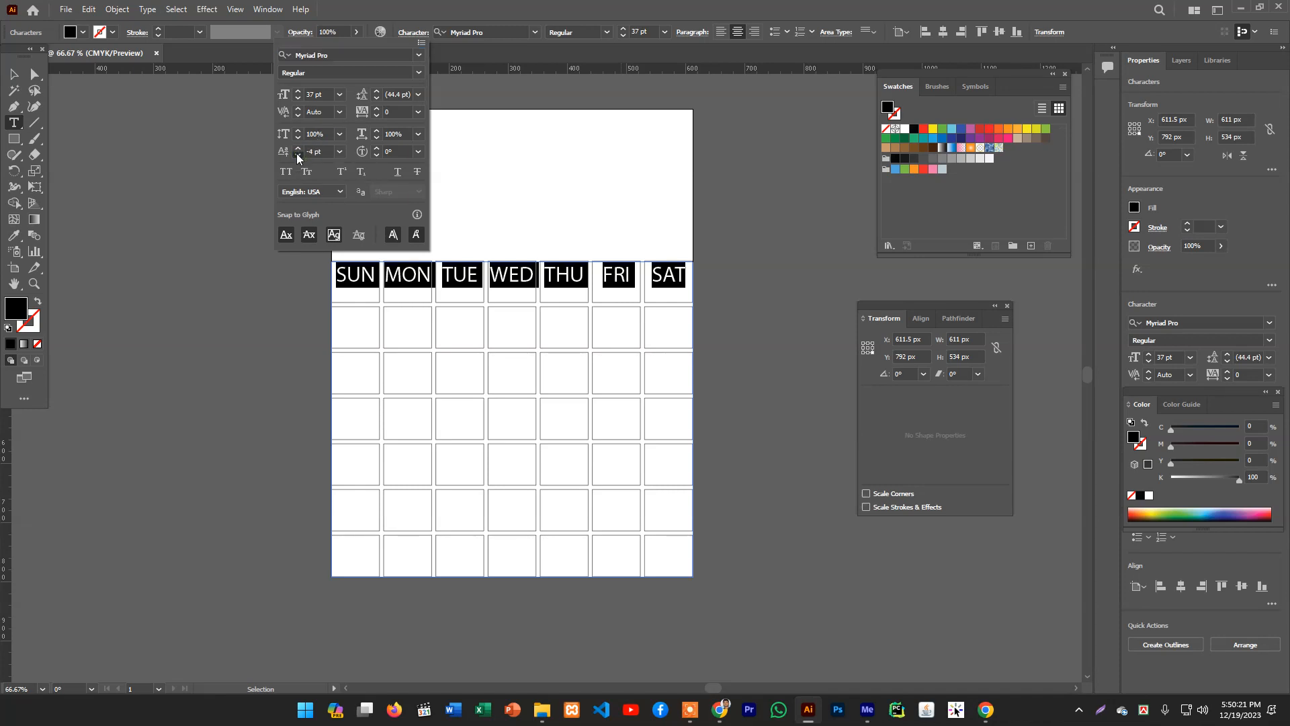
click(298, 156)
click(297, 156)
click(298, 155)
click(297, 156)
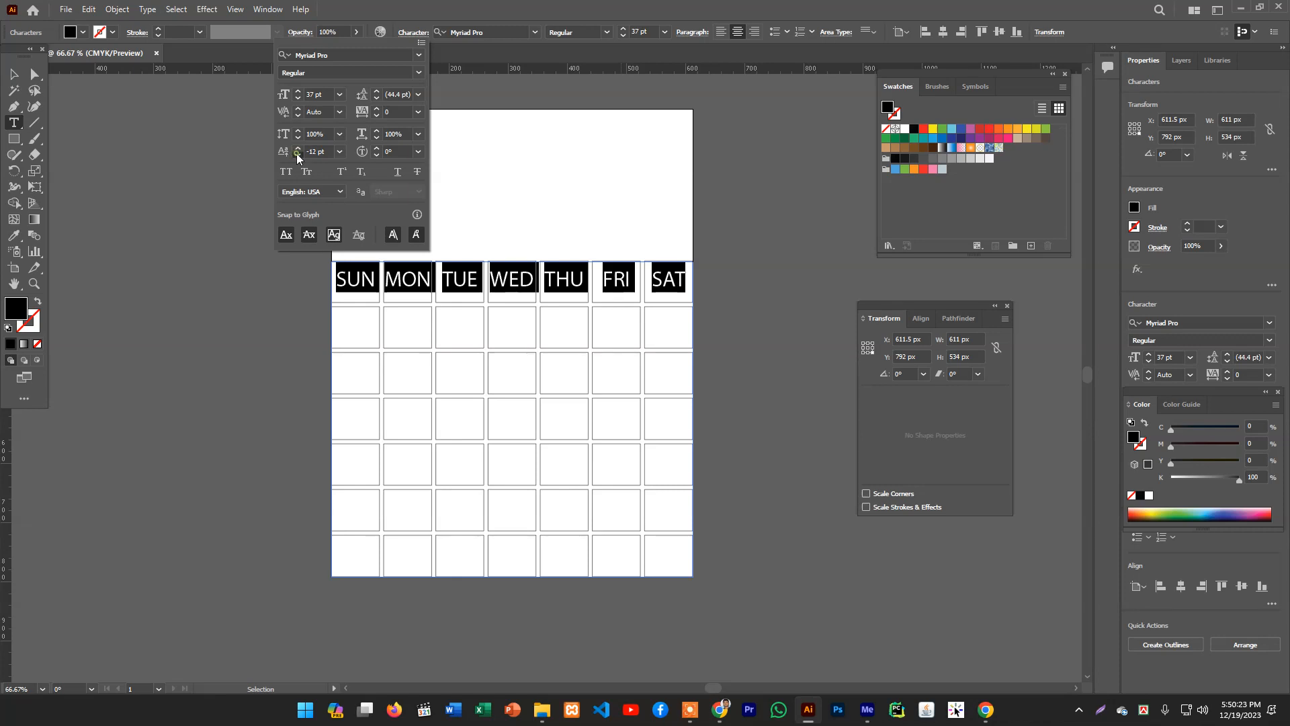
click(297, 155)
click(298, 155)
click(609, 5)
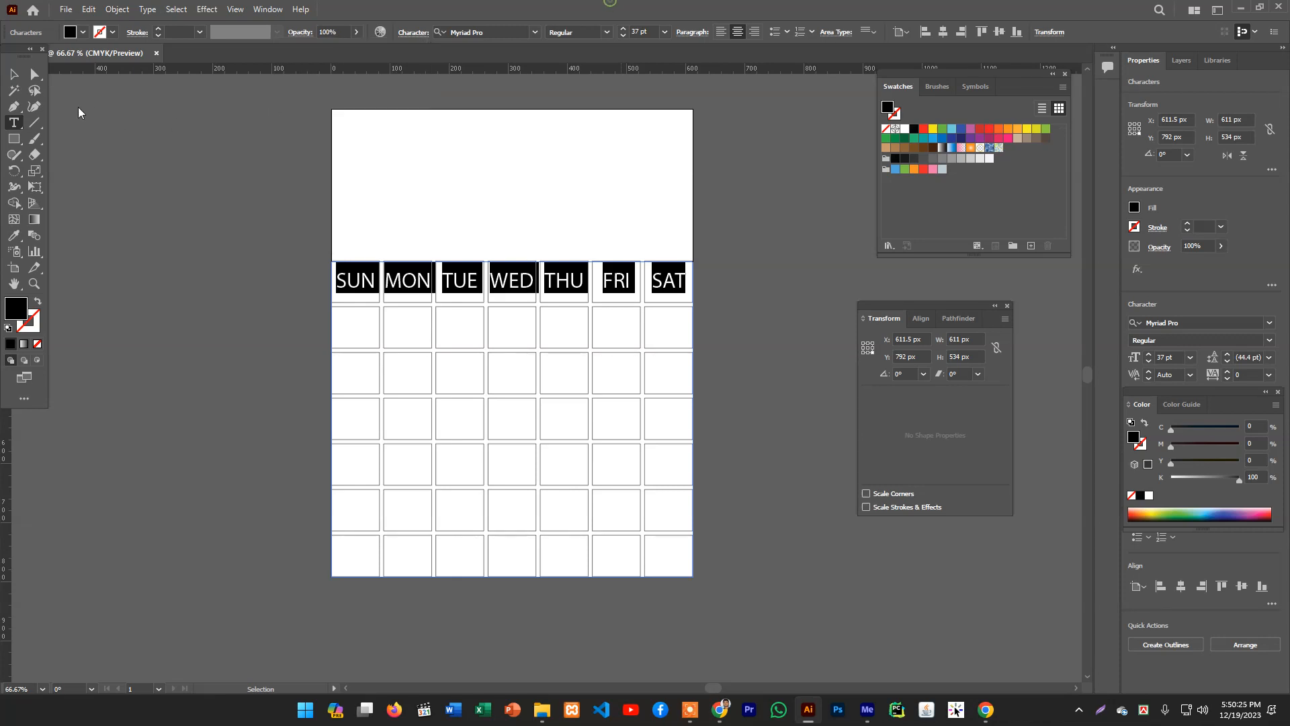
click(13, 78)
click(111, 133)
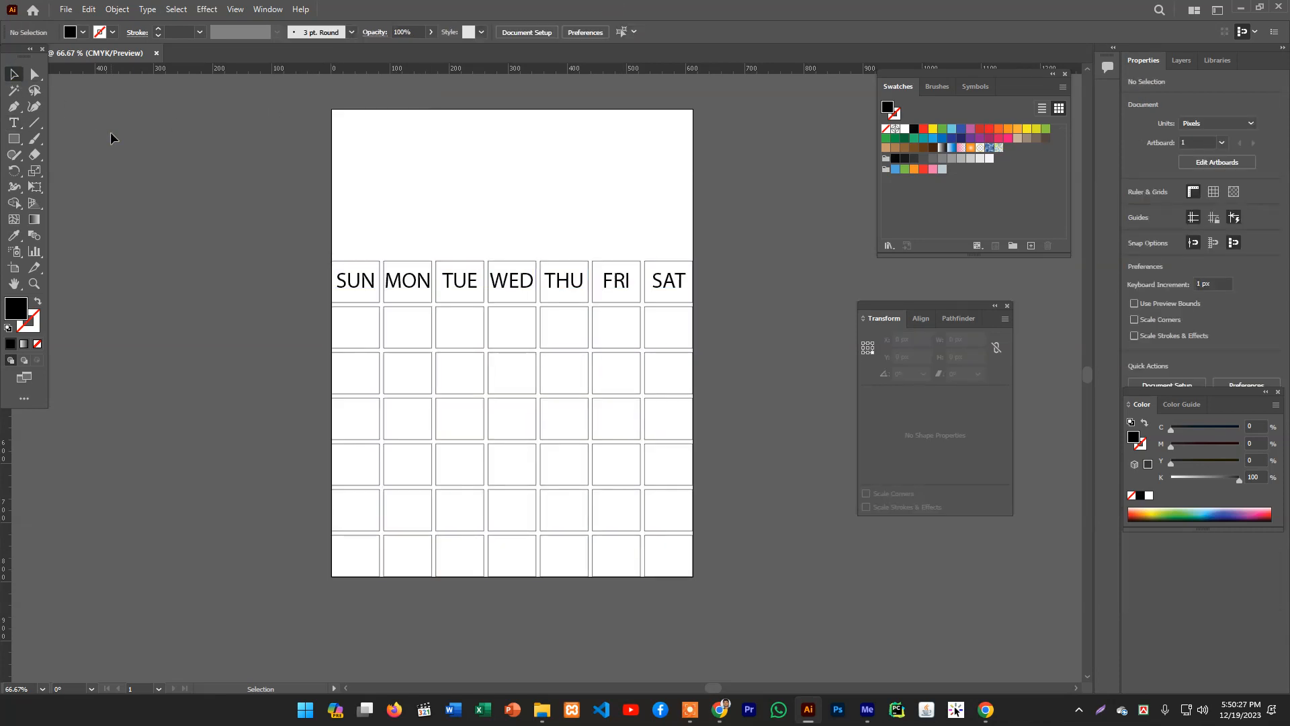
- Reselect the weekday label text and tighten its tracking to -15
click(13, 122)
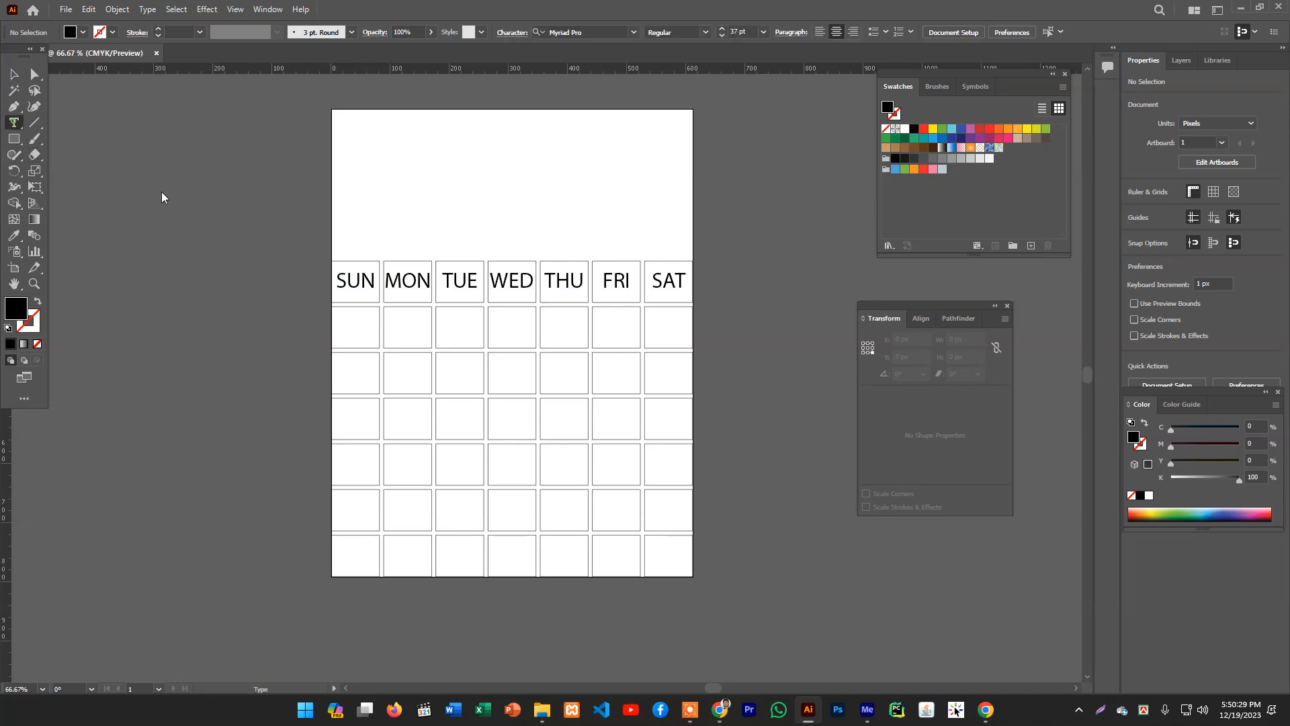
drag(336, 276, 743, 279)
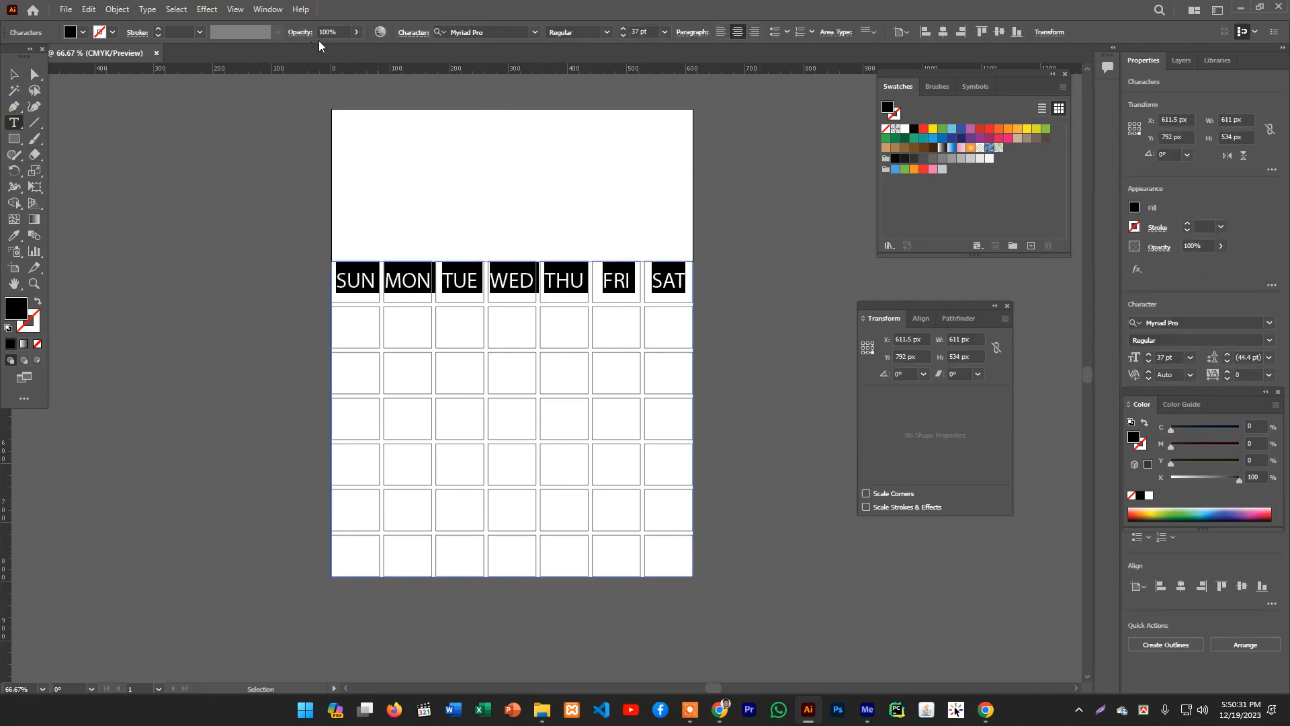
click(412, 33)
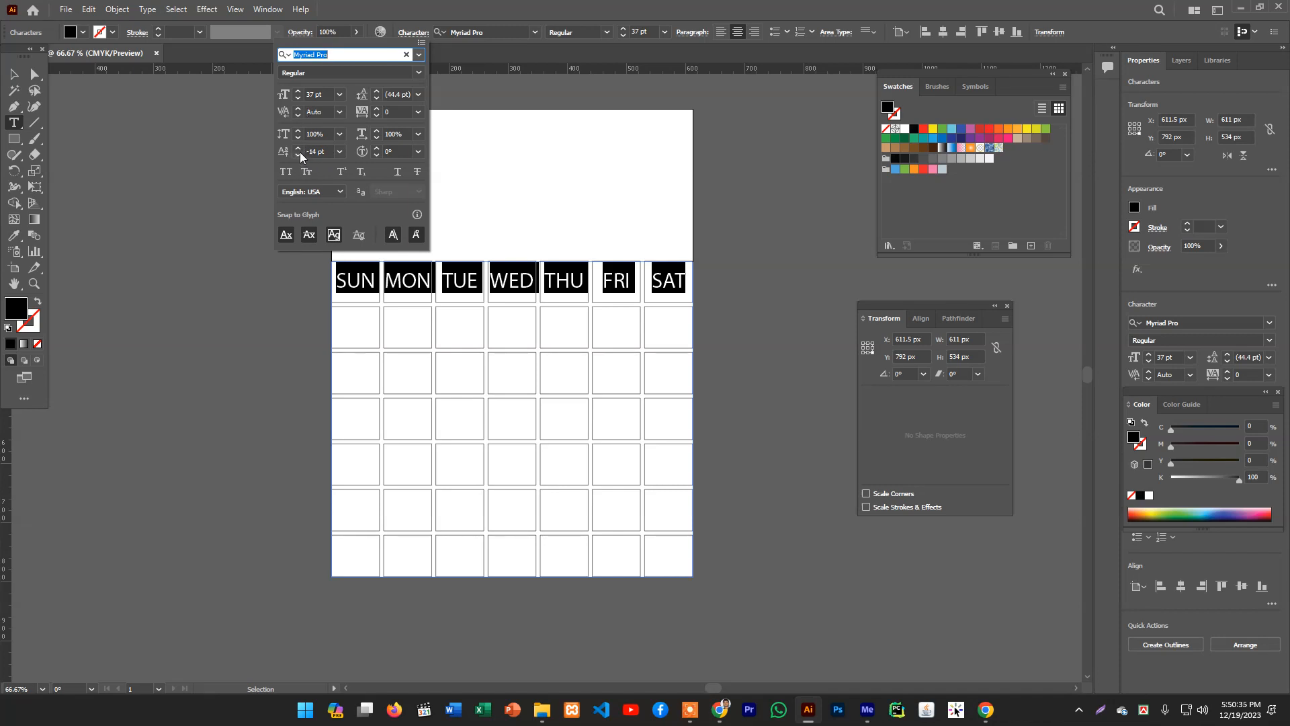
click(299, 154)
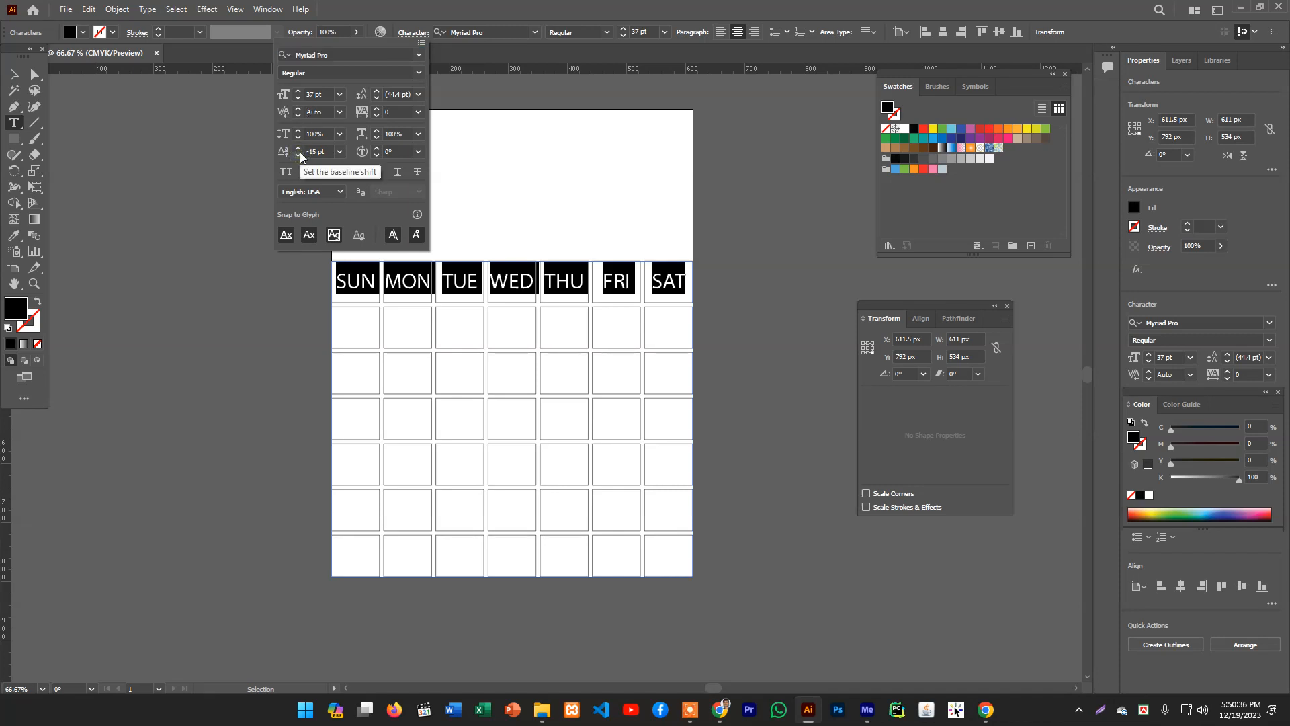
click(14, 75)
drag(167, 167, 361, 216)
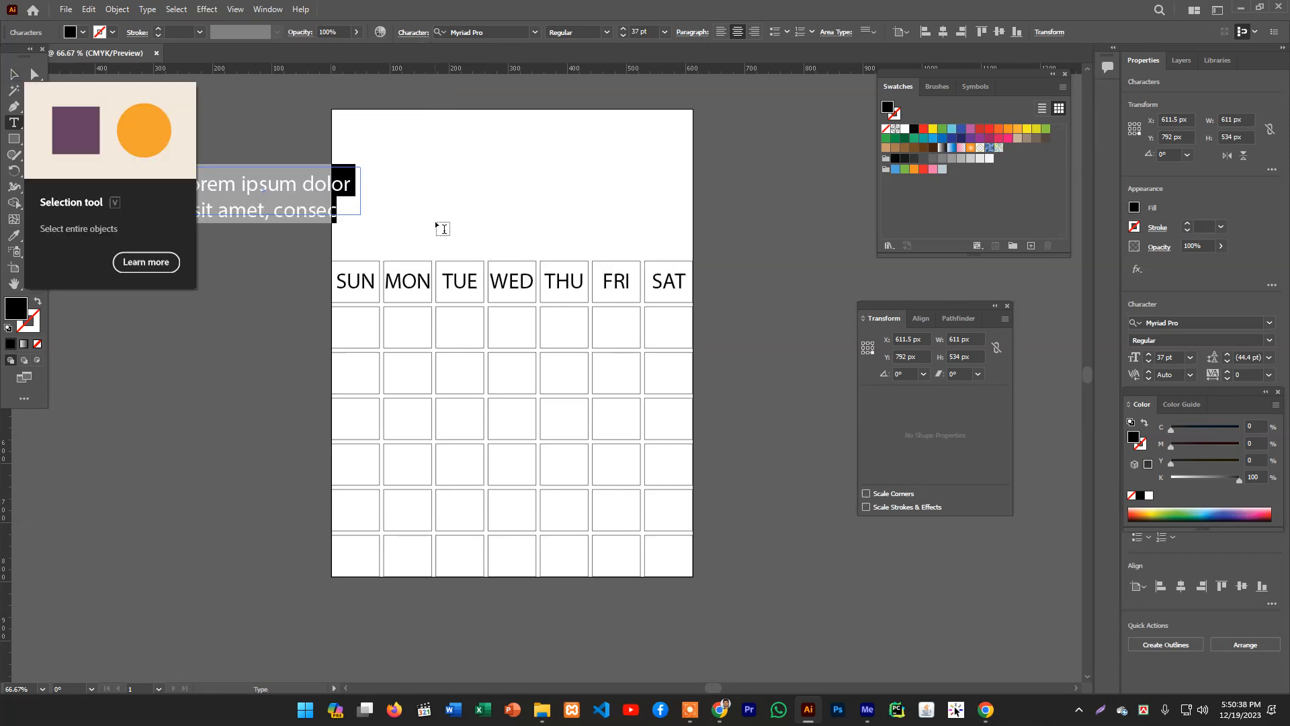
click(14, 75)
key(Delete)
scroll(712, 256, down, 1)
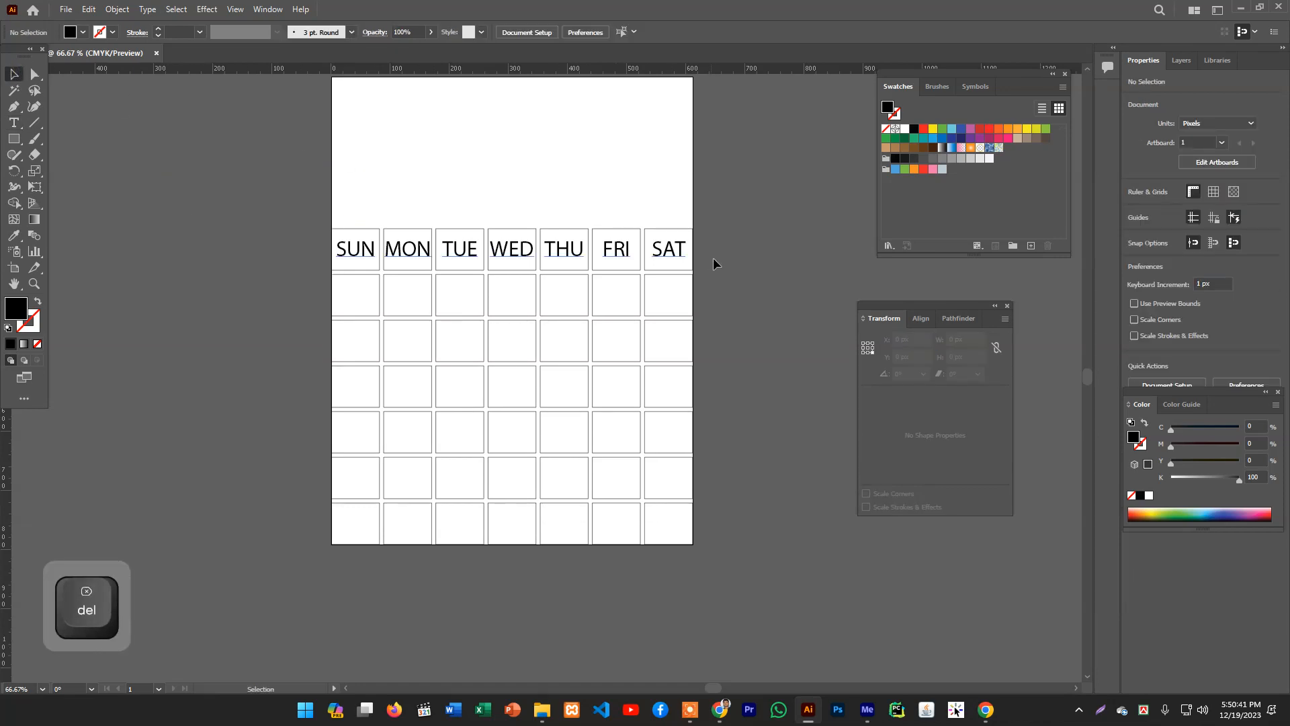
- Select the weekday text block and reduce its font size to 35 pt
click(608, 245)
click(769, 241)
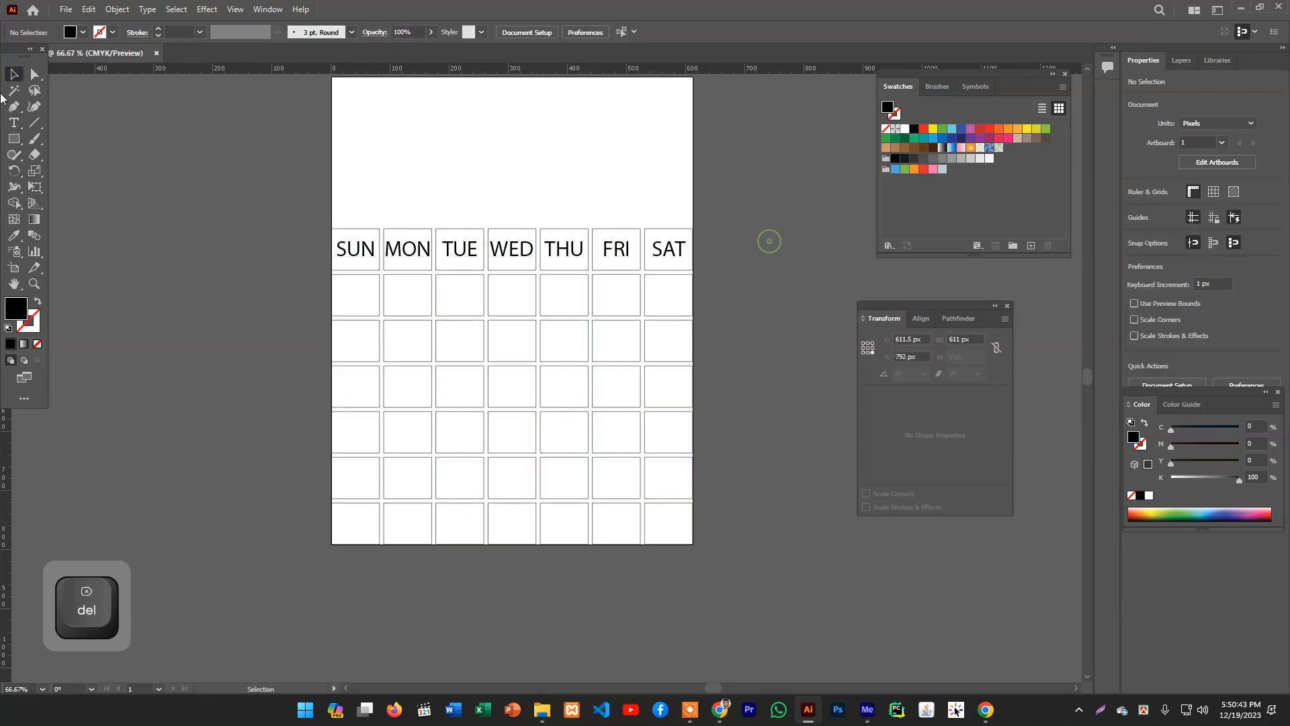
click(352, 252)
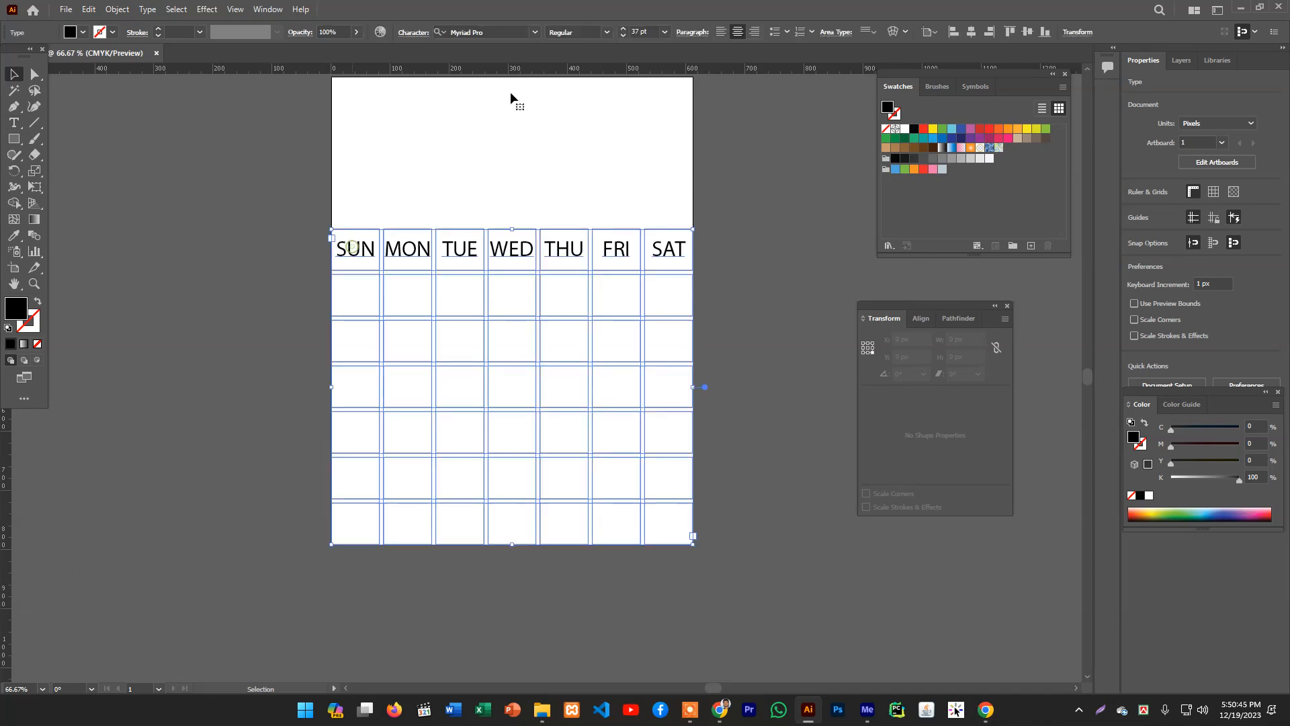
click(619, 37)
click(620, 35)
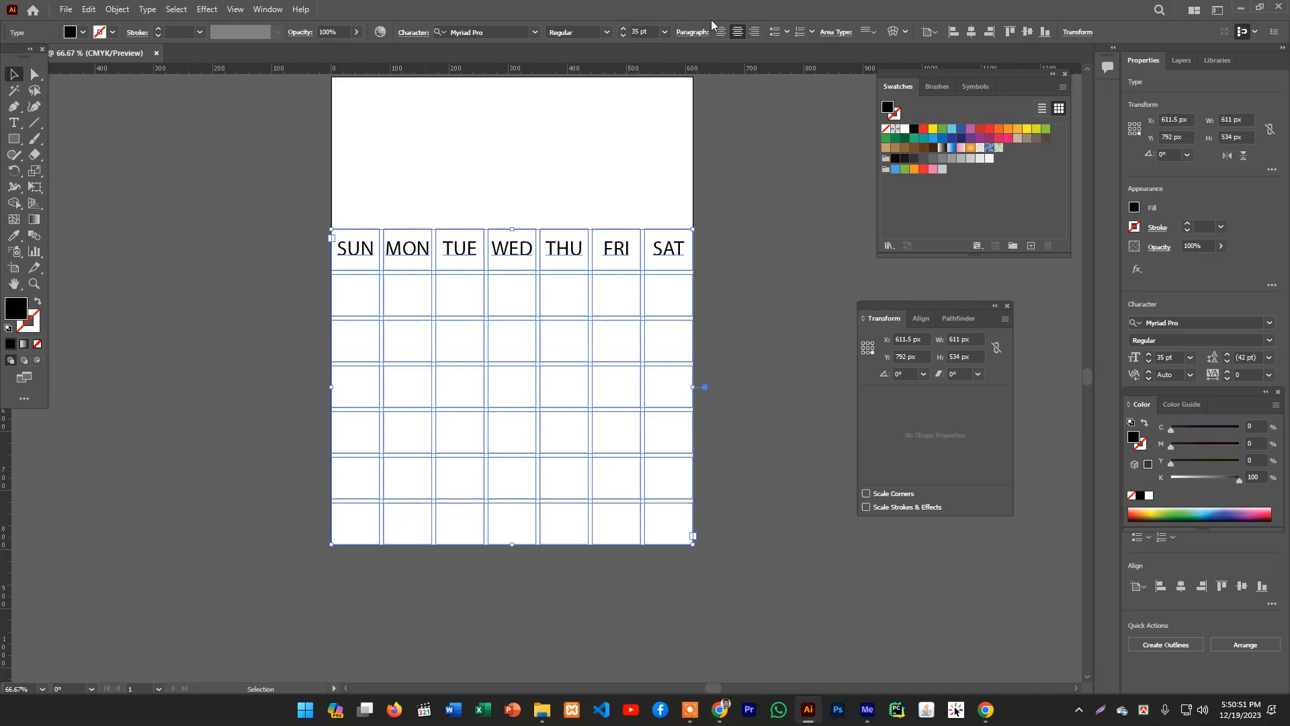
- Select all weekday label text and set its tracking to -17
click(424, 34)
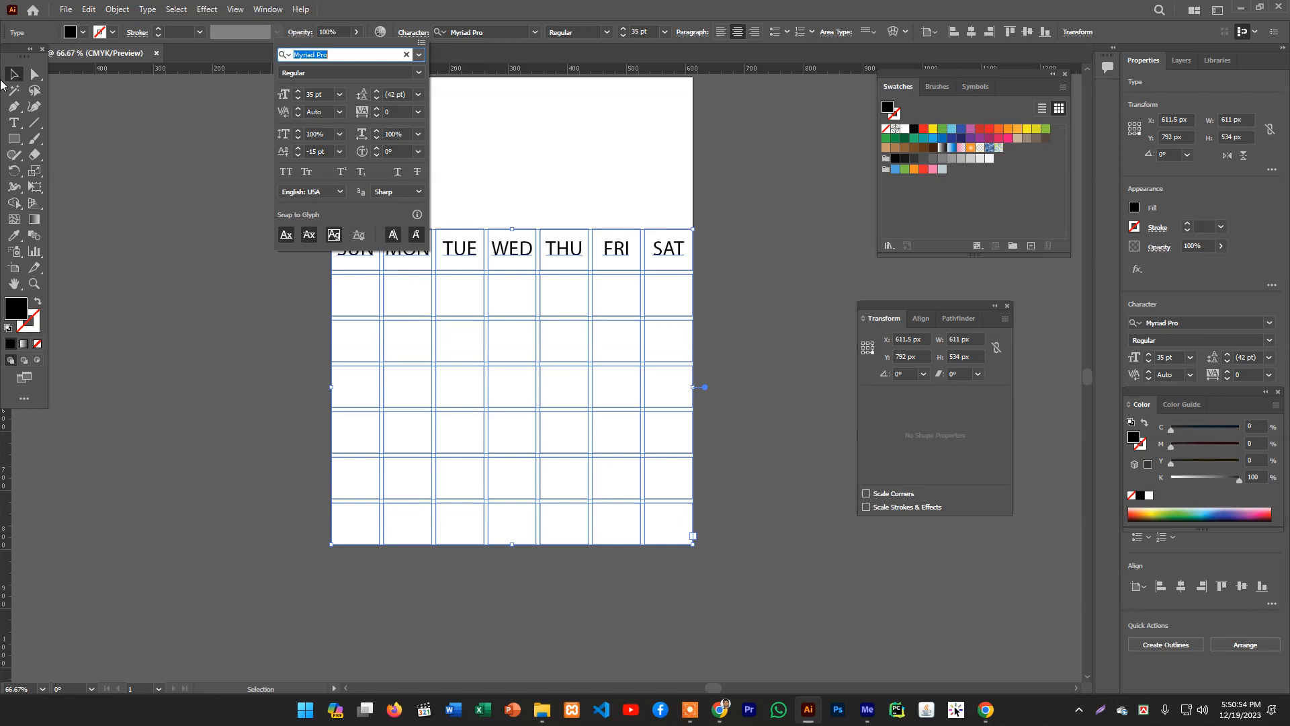
click(19, 131)
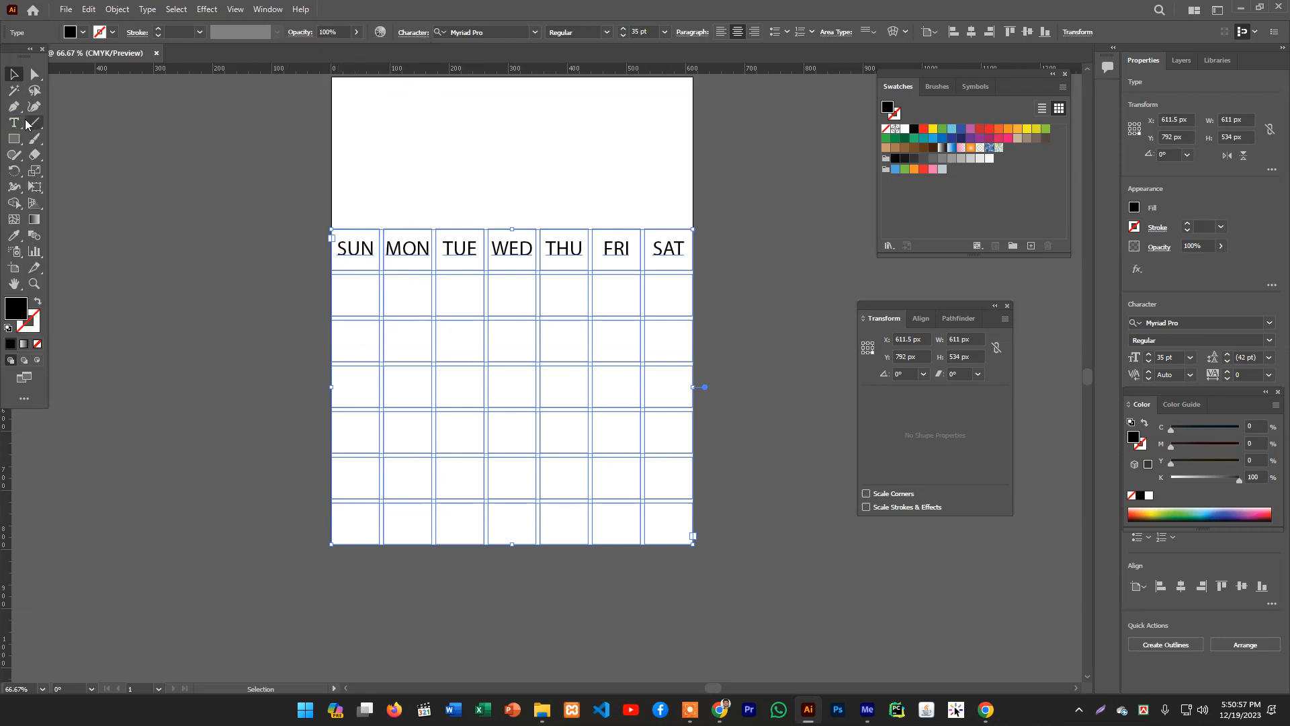
click(26, 123)
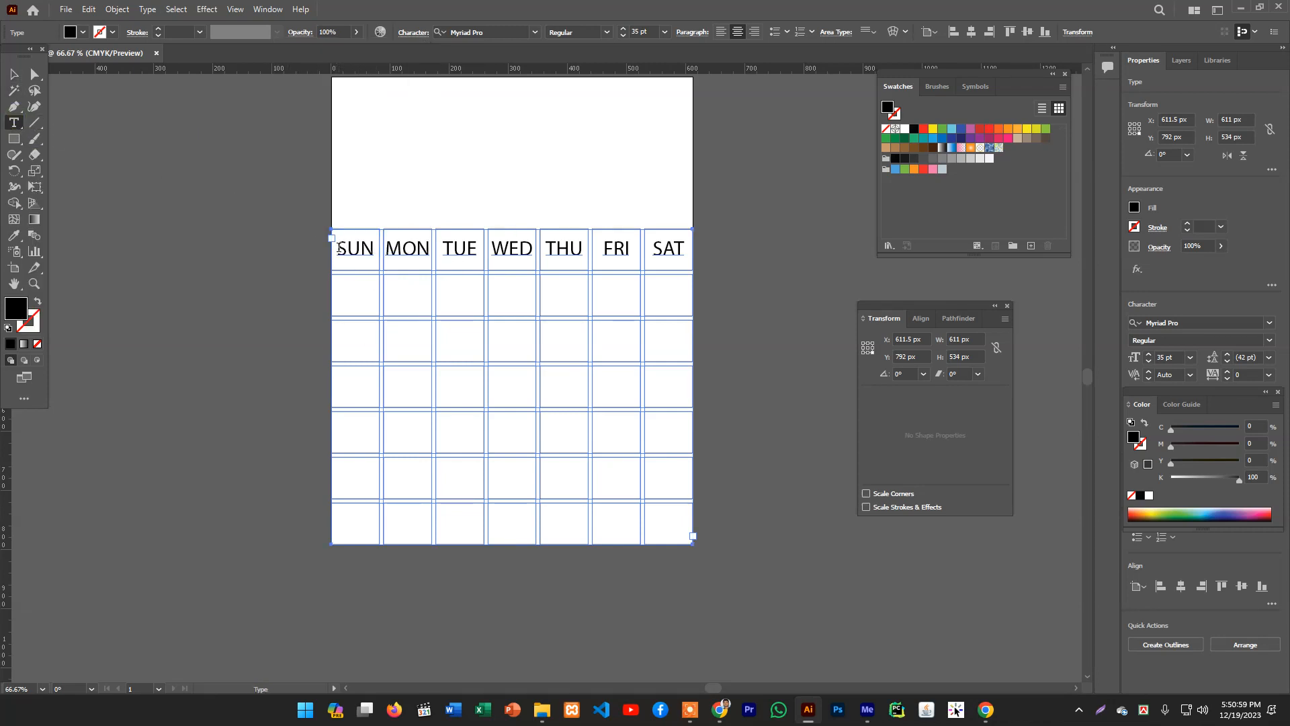
drag(339, 249, 666, 228)
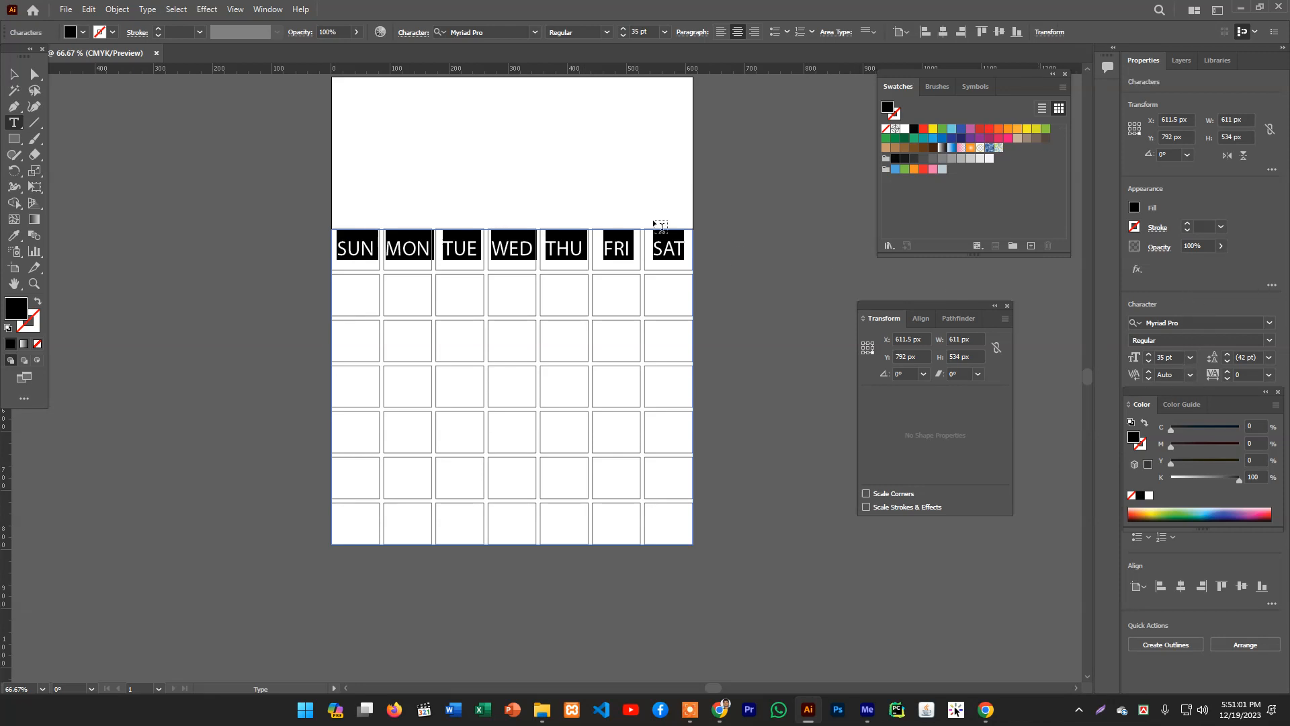
click(416, 32)
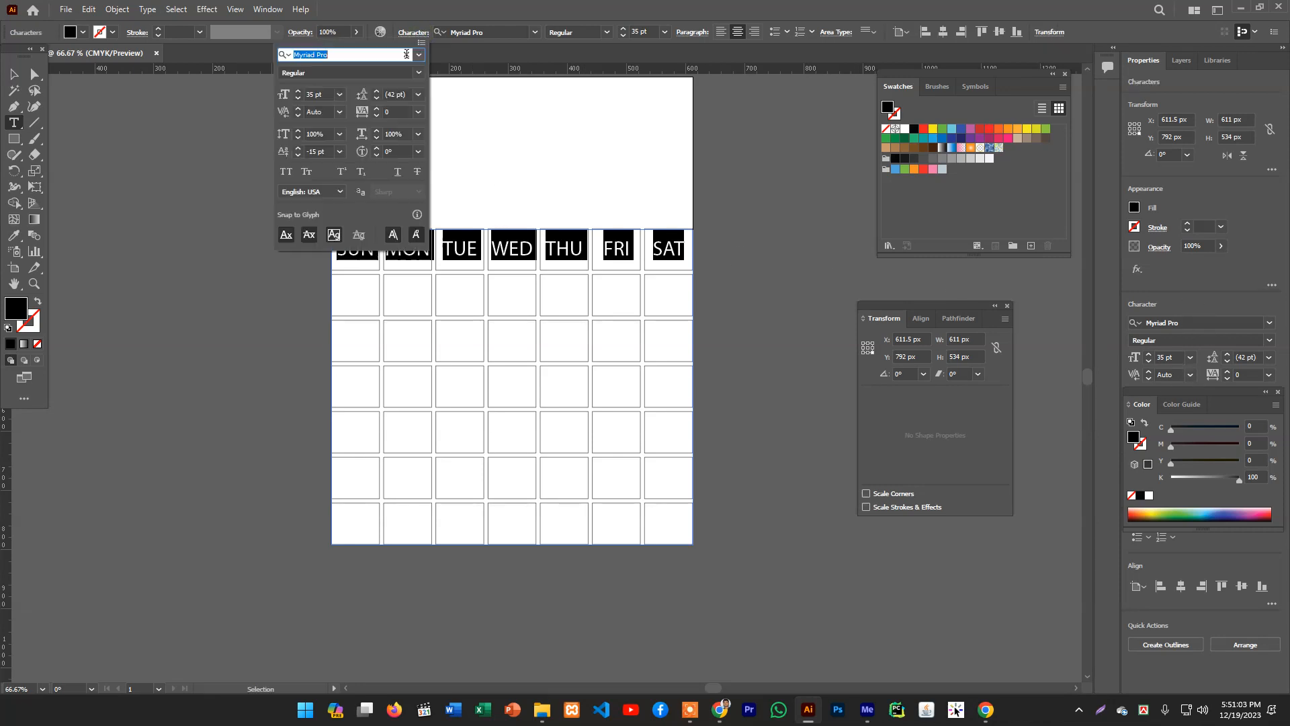
click(300, 156)
click(300, 156)
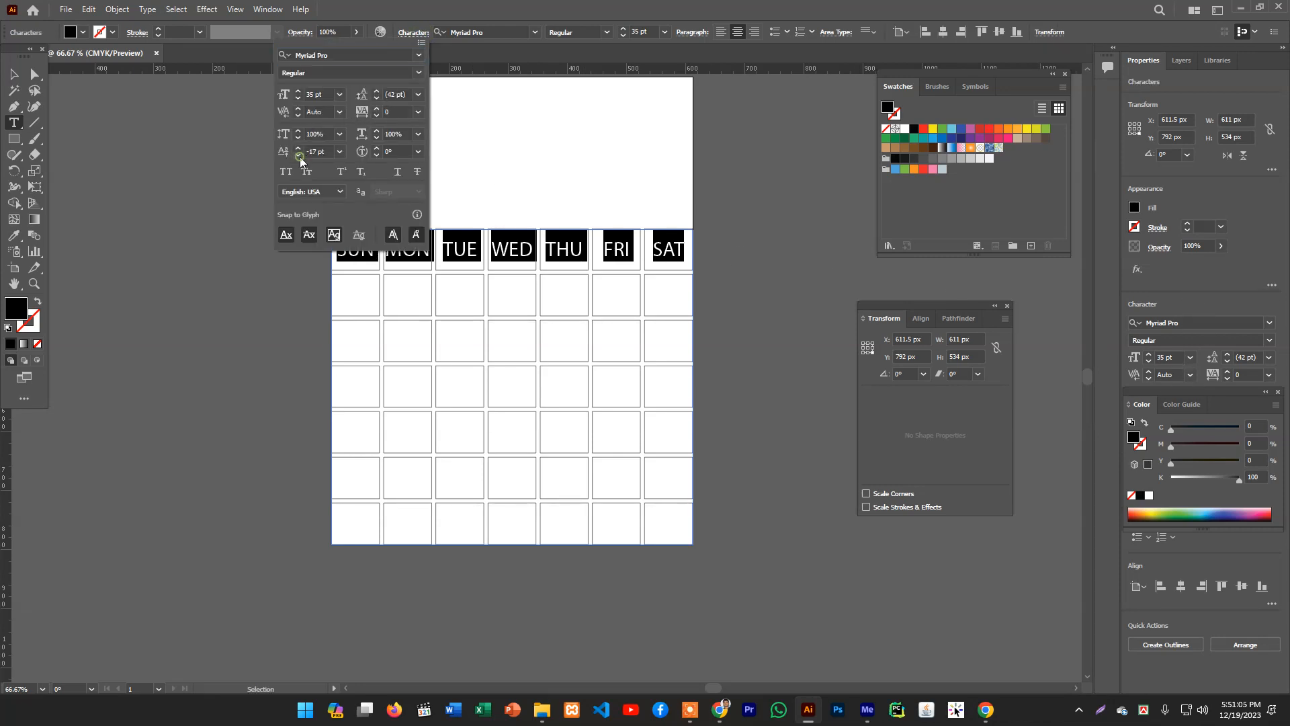
click(13, 74)
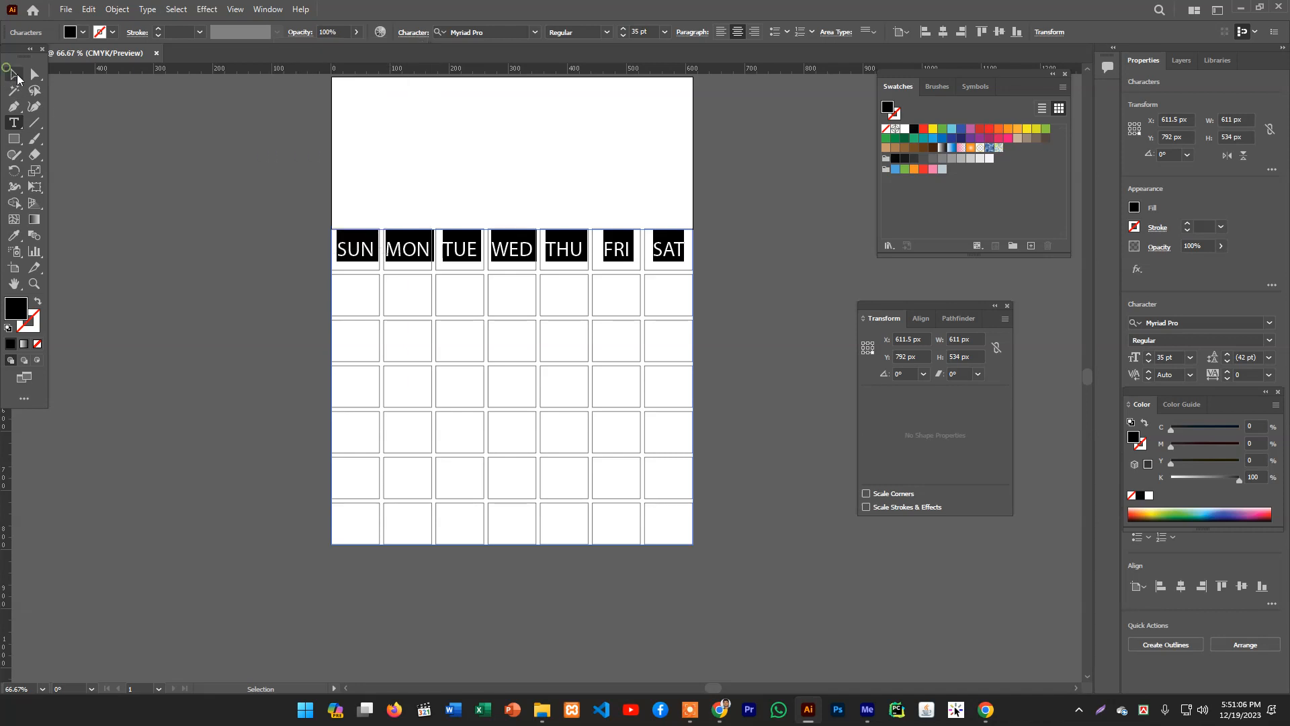
click(121, 139)
key(v)
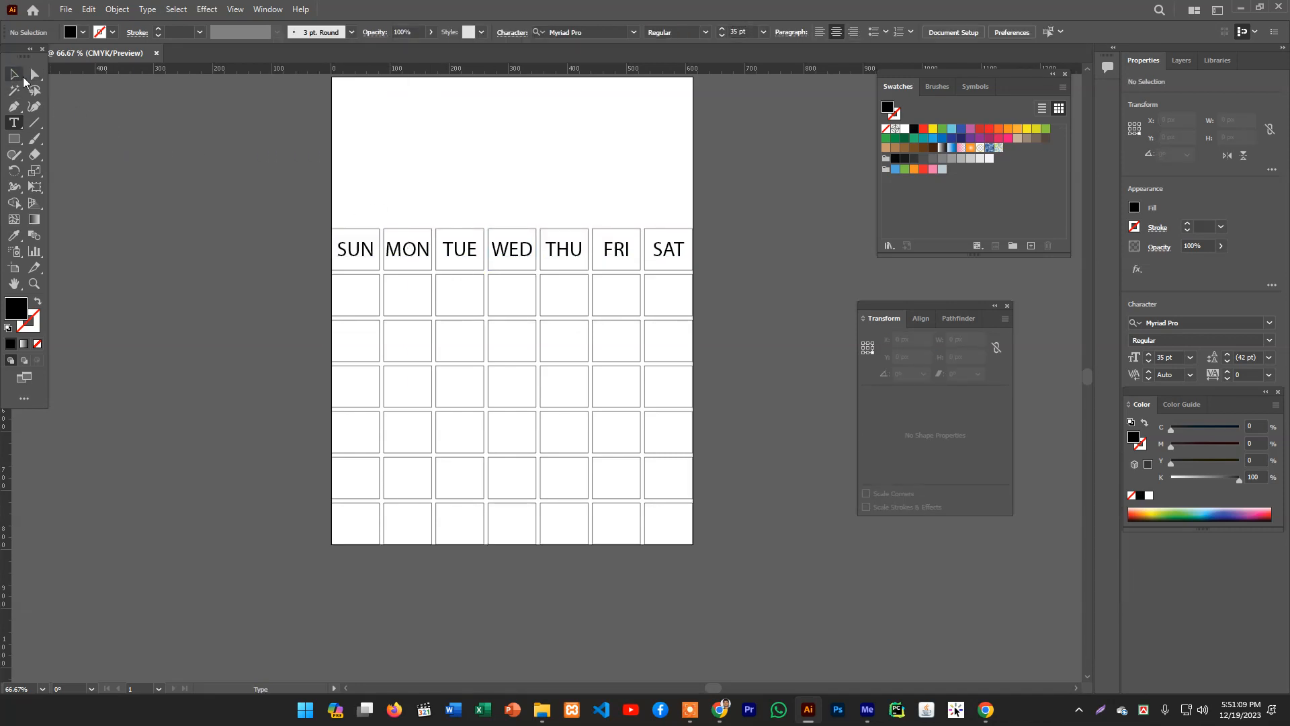
- Change the weekday labels' font to Bahnschrift
click(452, 254)
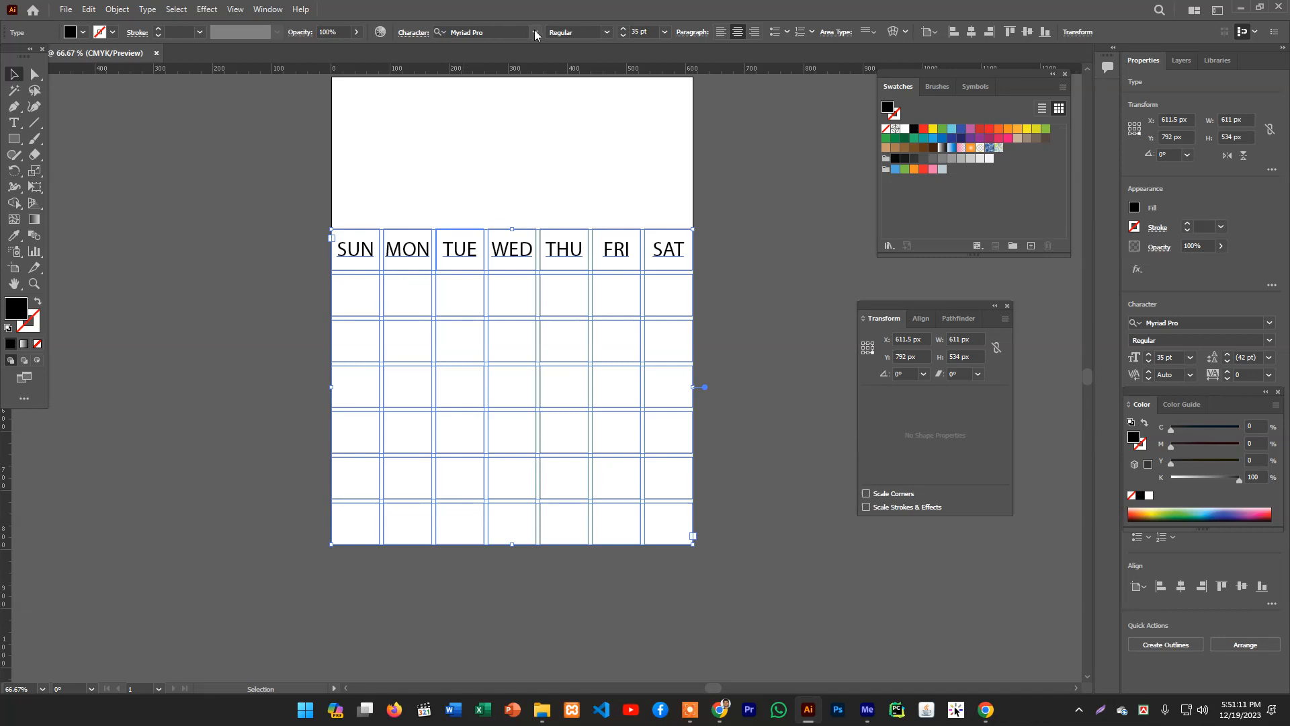
click(535, 32)
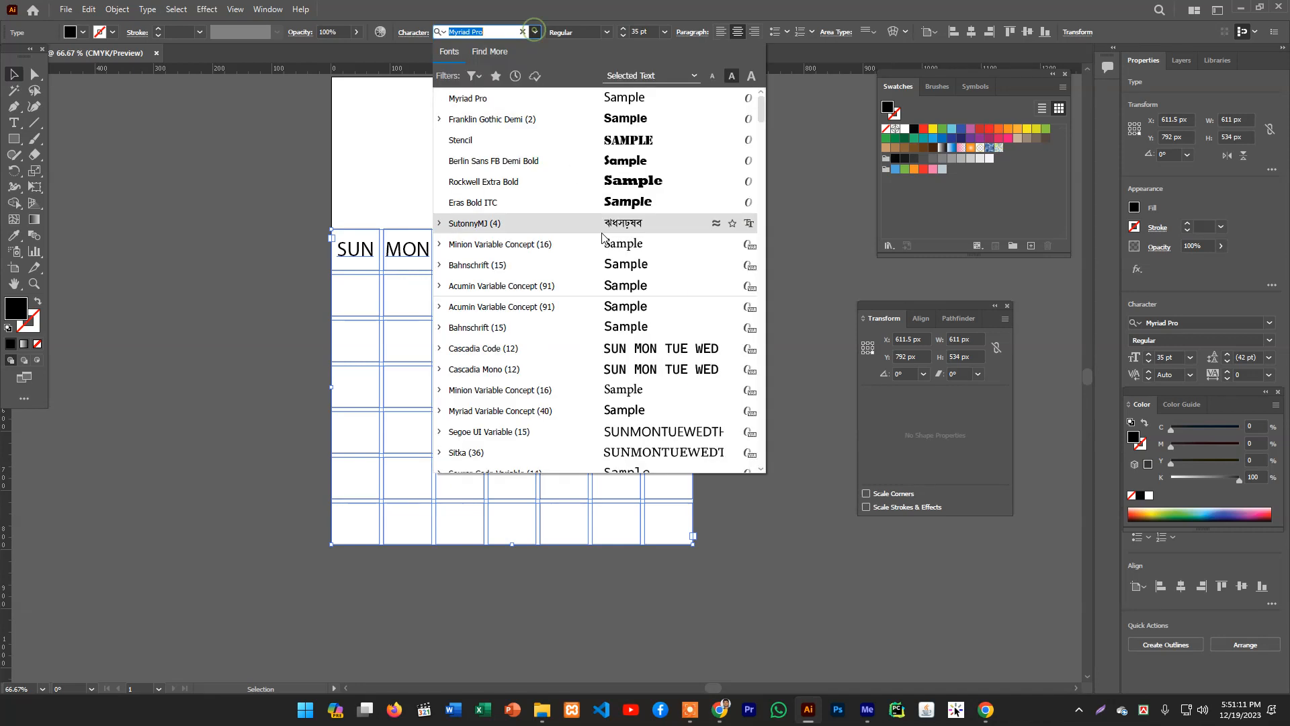
click(642, 264)
click(268, 191)
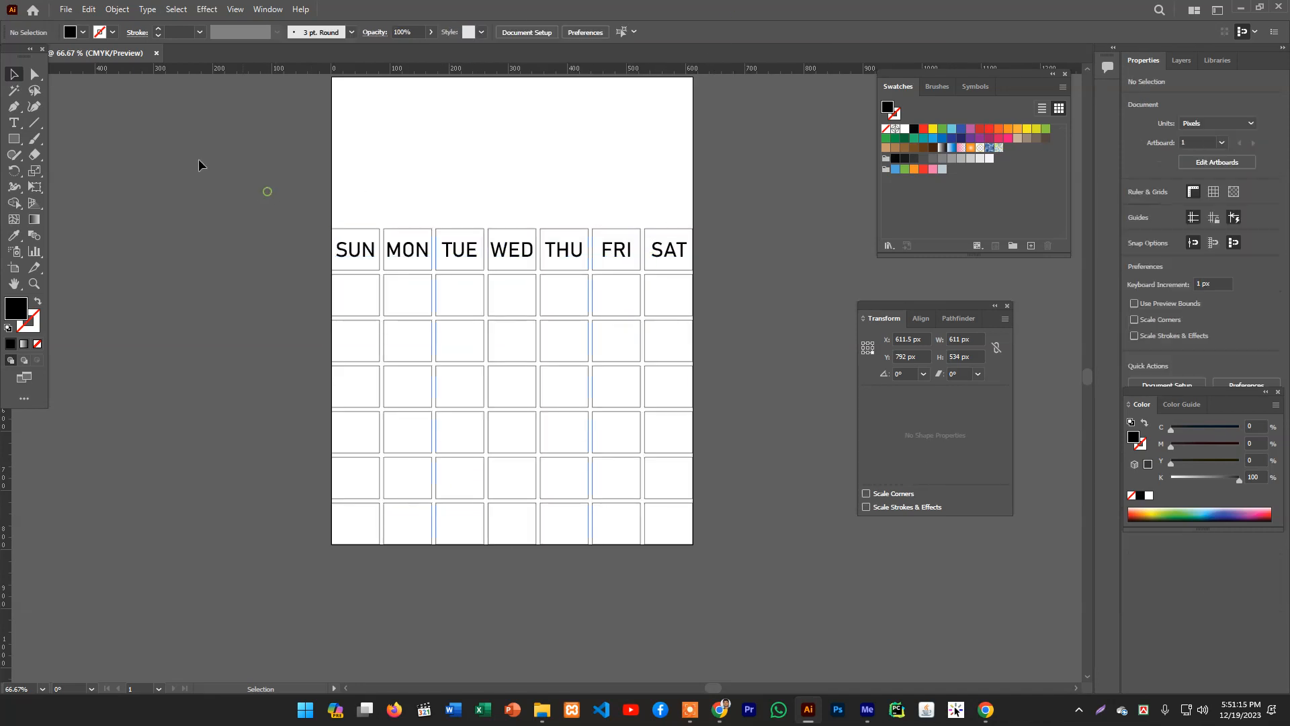
- Start a new paragraph after the SAT label so text flows into the date cells, and enter dates 1 to 7 in the first row
click(14, 123)
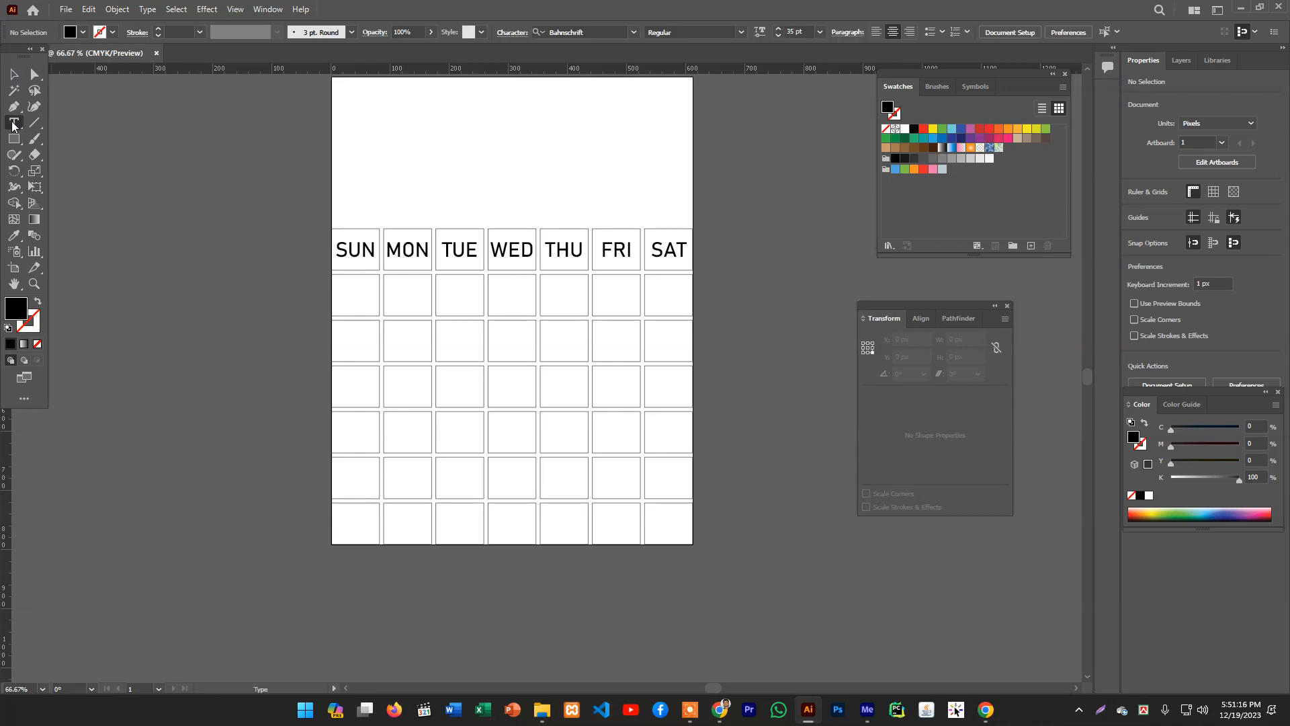
click(679, 253)
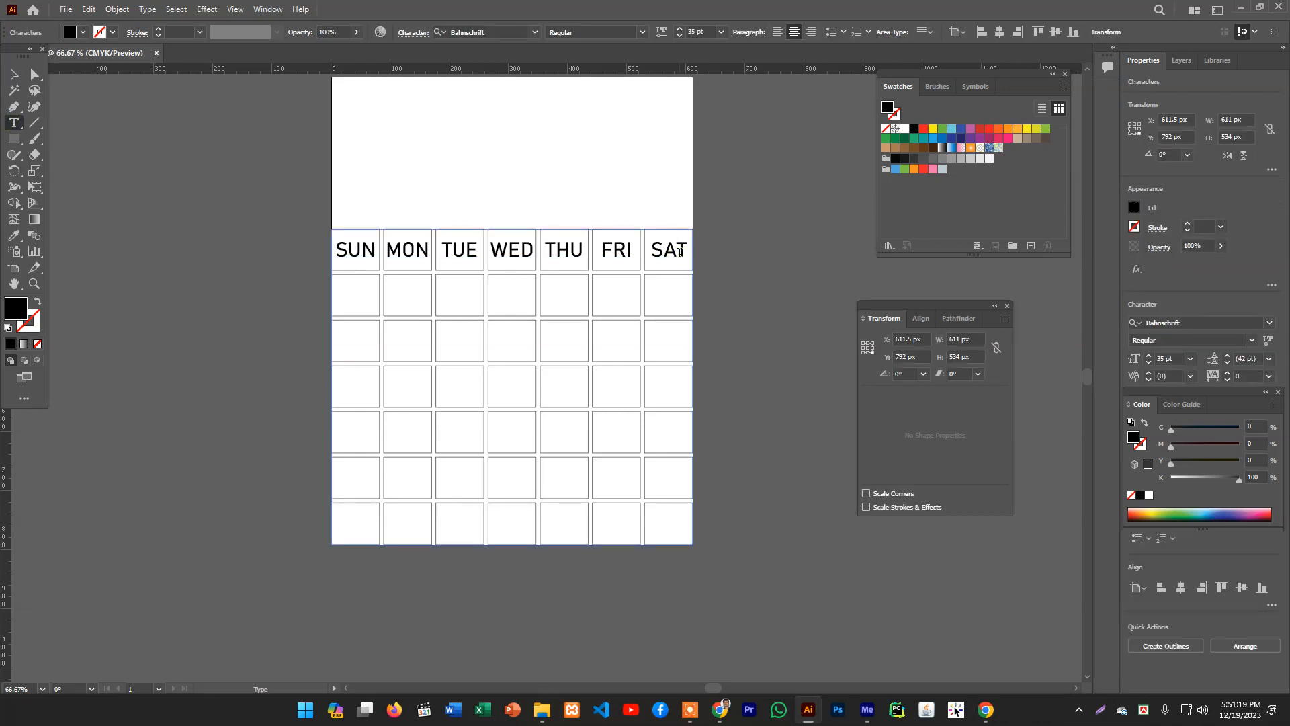
key(Right)
key(Return)
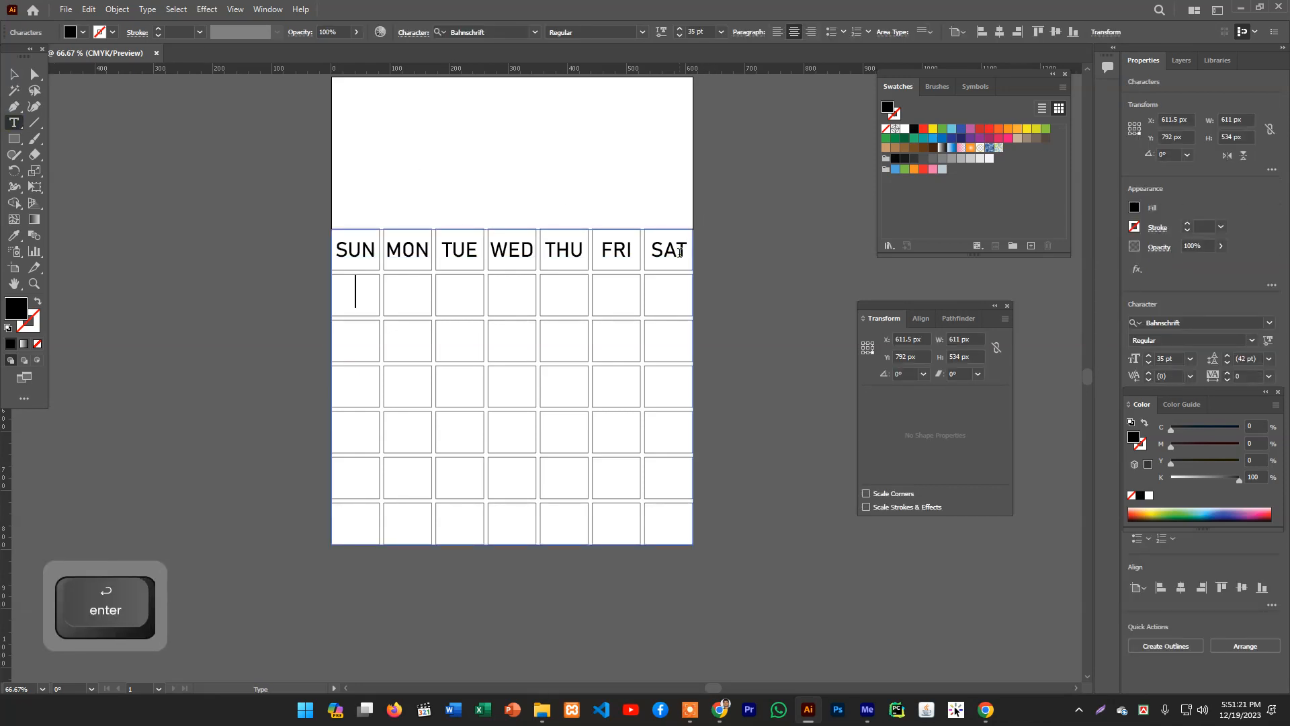
text(1)
key(Return)
text(2)
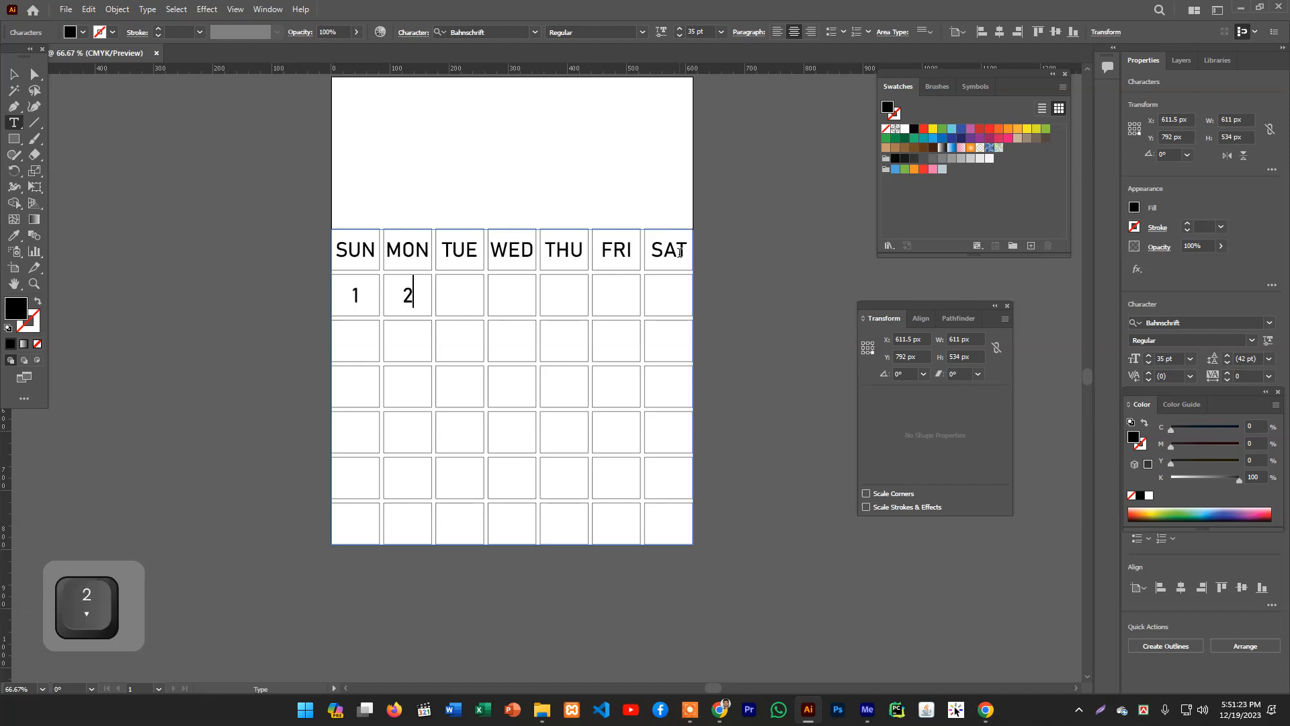
key(Return)
text(3)
key(Return)
text(4)
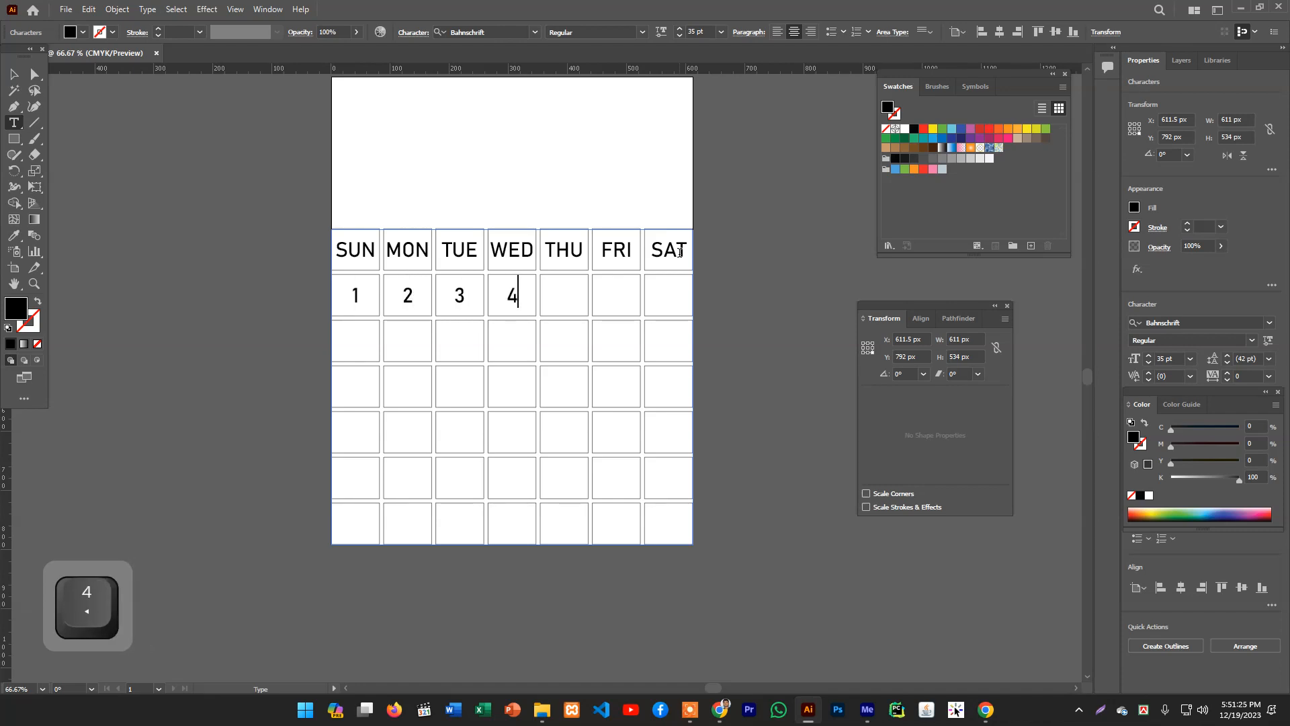
key(Return)
text(5)
key(Return)
text(6)
key(Return)
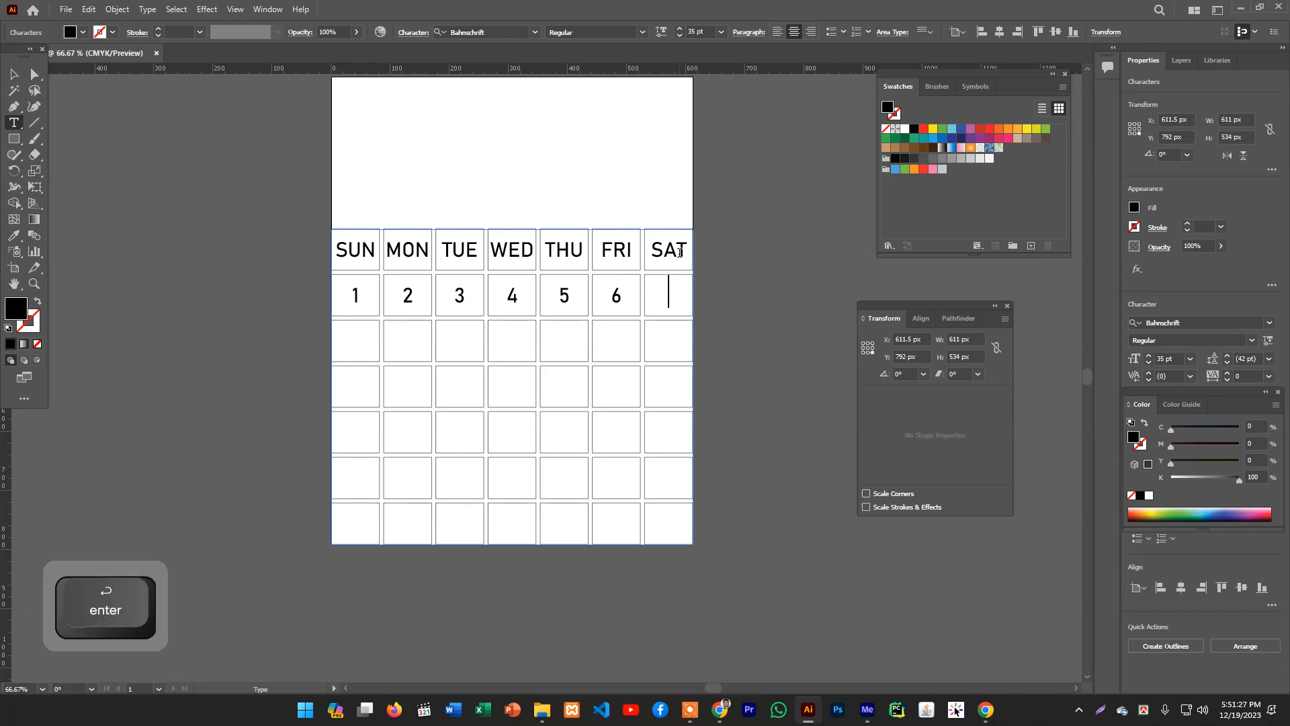
text(7)
key(Return)
- Enter dates 8 to 14 across the second row of date cells
text(8)
key(Return)
text(9)
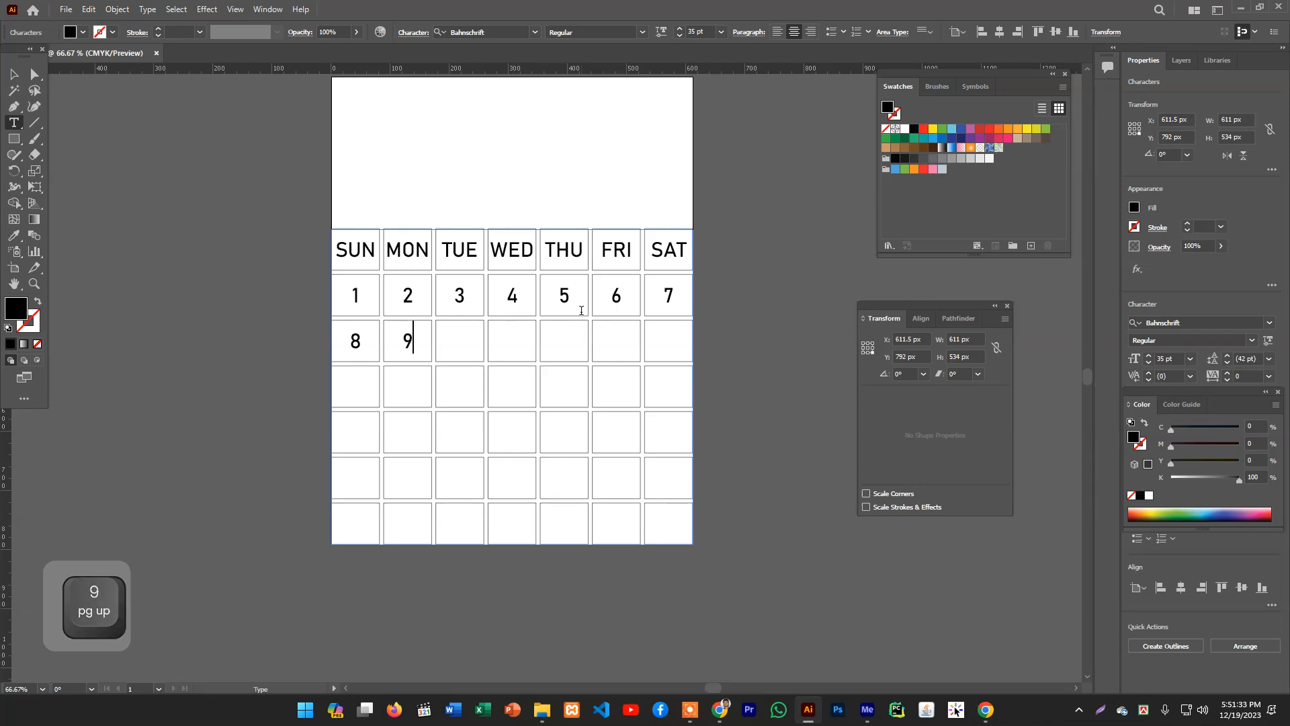
key(Return)
text(10)
key(Return)
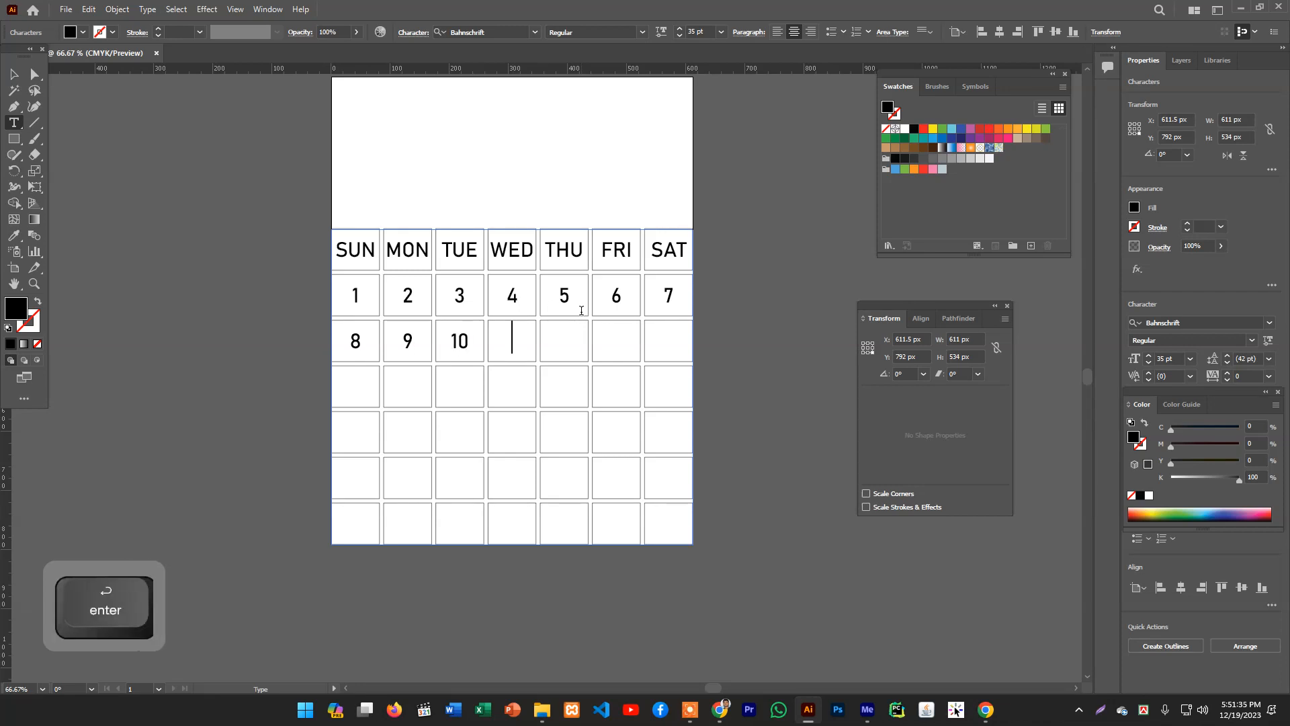
text(11)
key(Return)
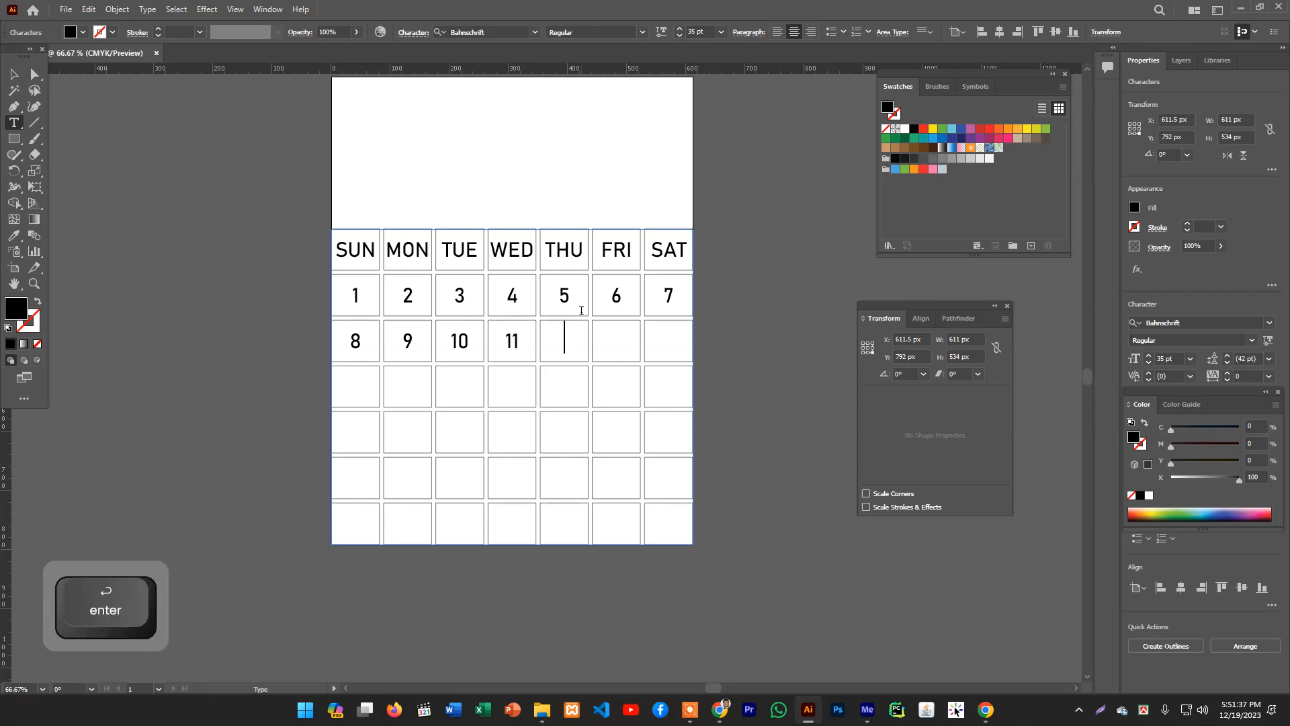
text(12)
key(Return)
text(13 )
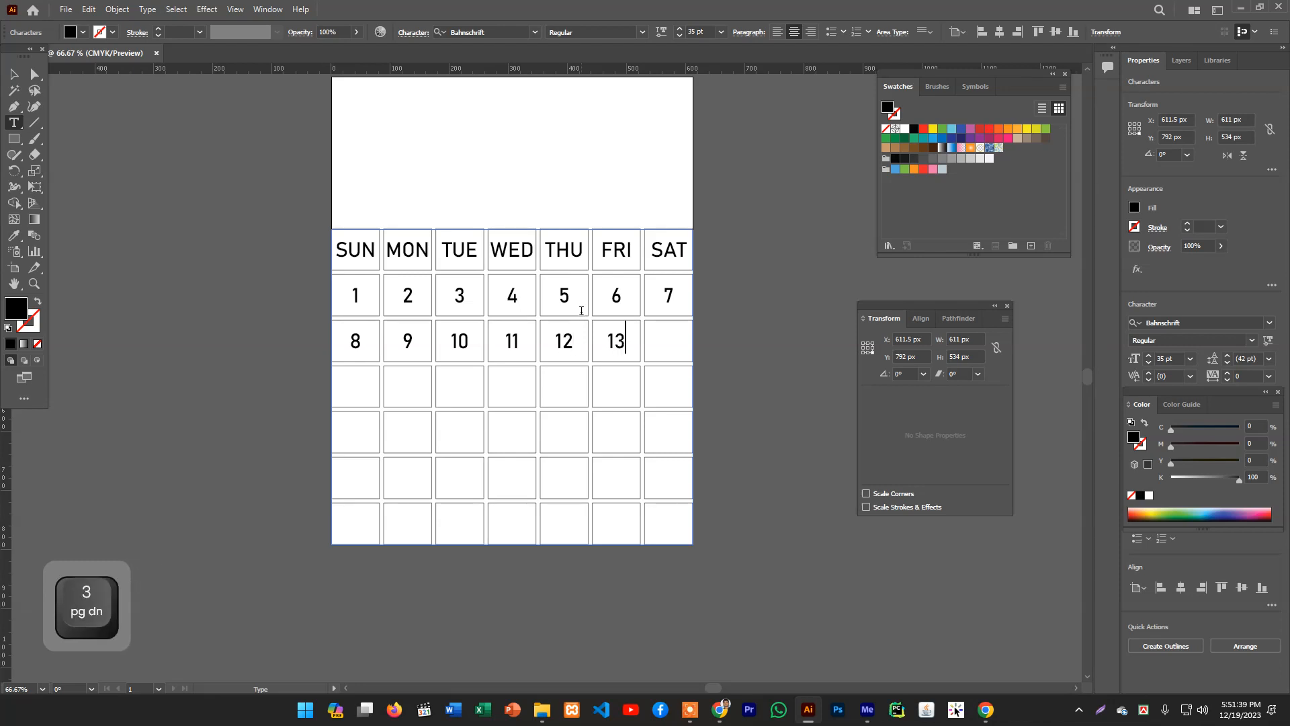
text(14)
key(Return)
- Enter dates 15 to 21 in the third row, correcting the mistyped last date to 21
text(15)
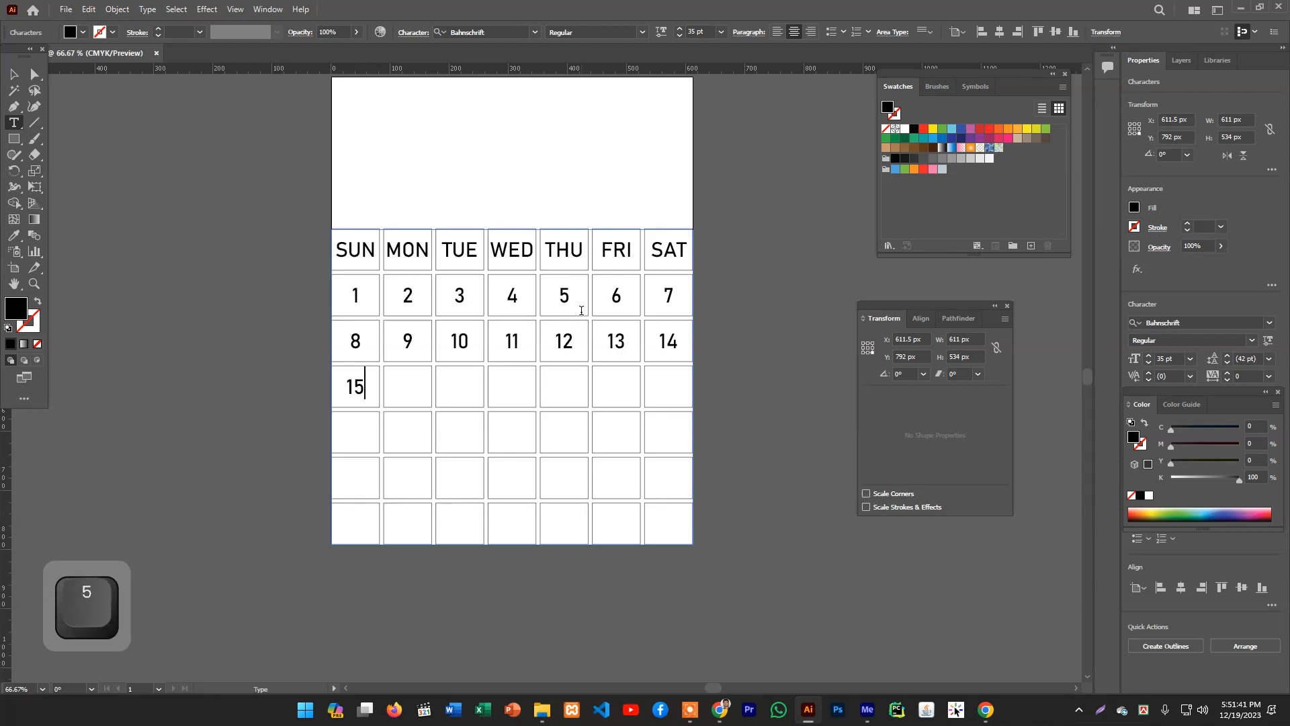
key(Return)
text(16 17)
key(Return)
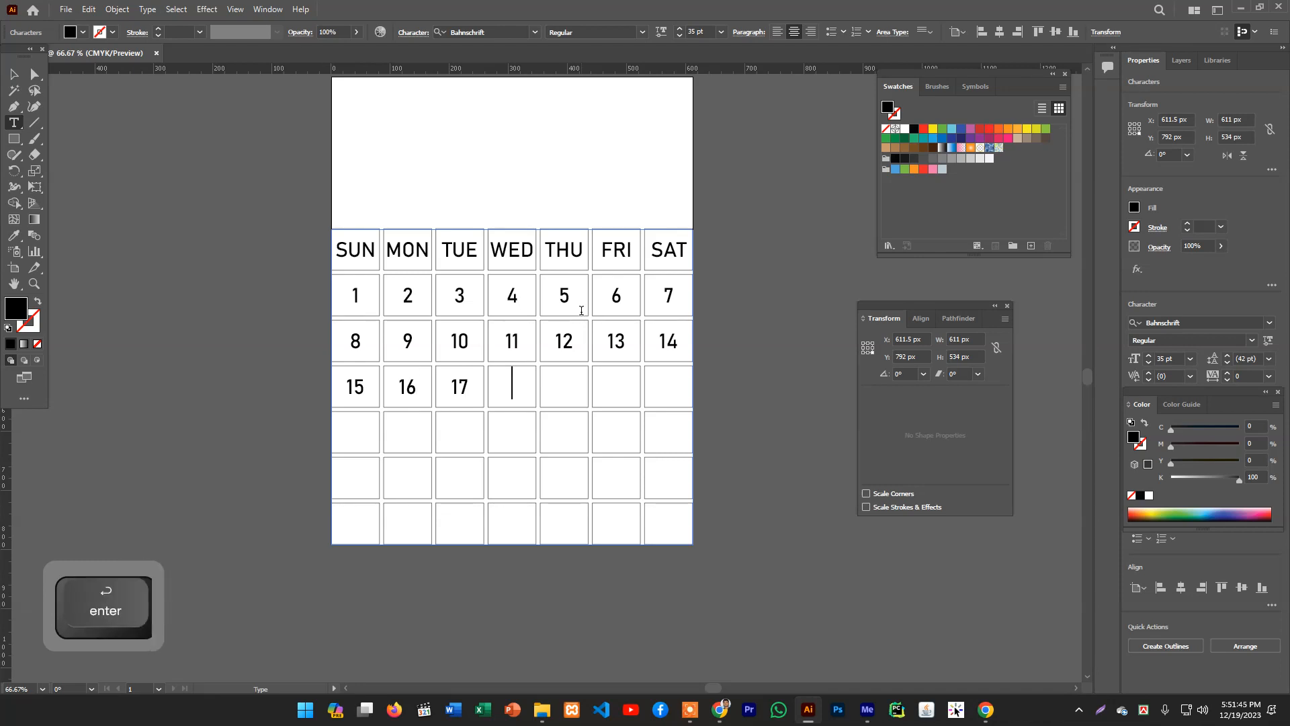
text(18)
key(Return)
text(19)
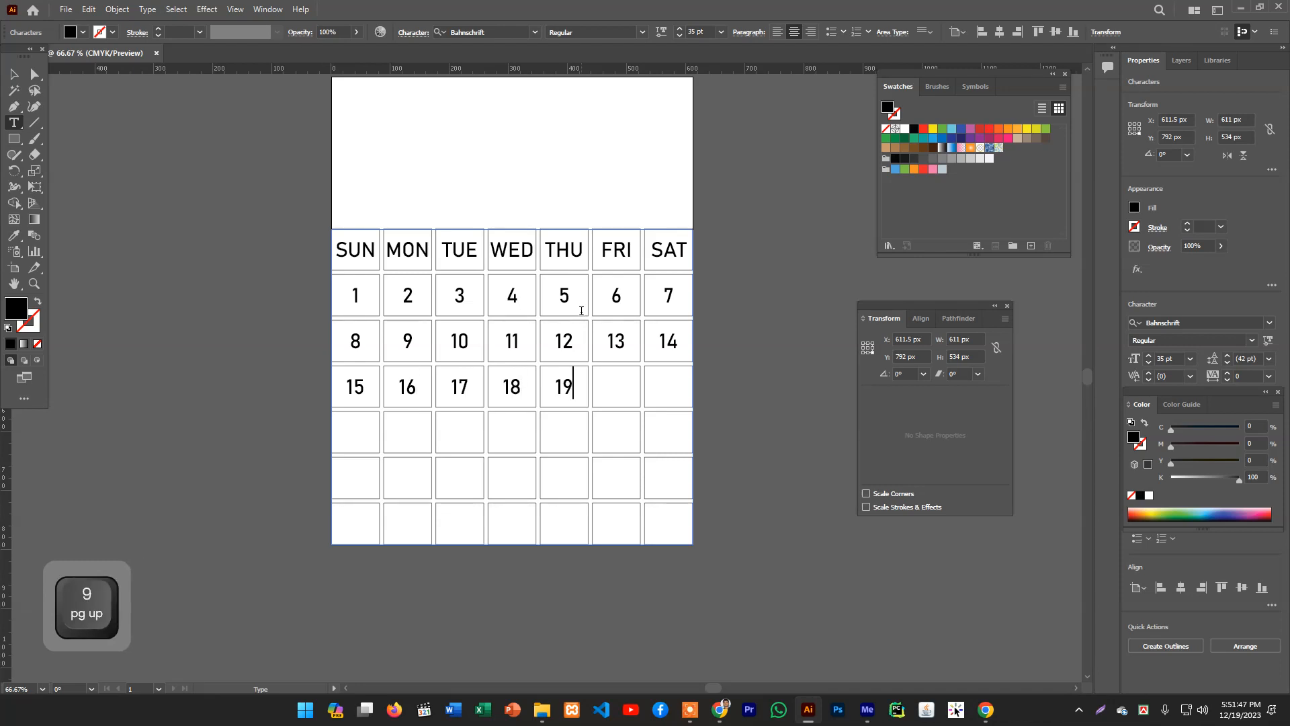
text(20)
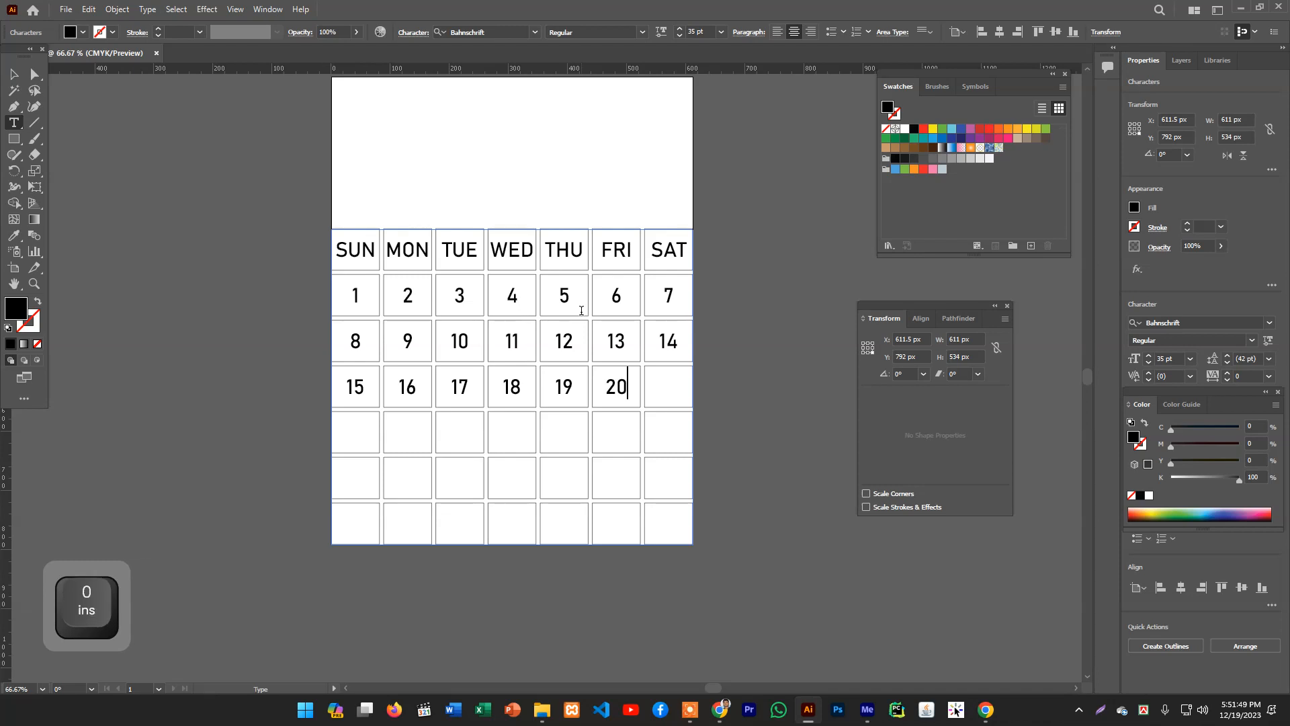
text(2312)
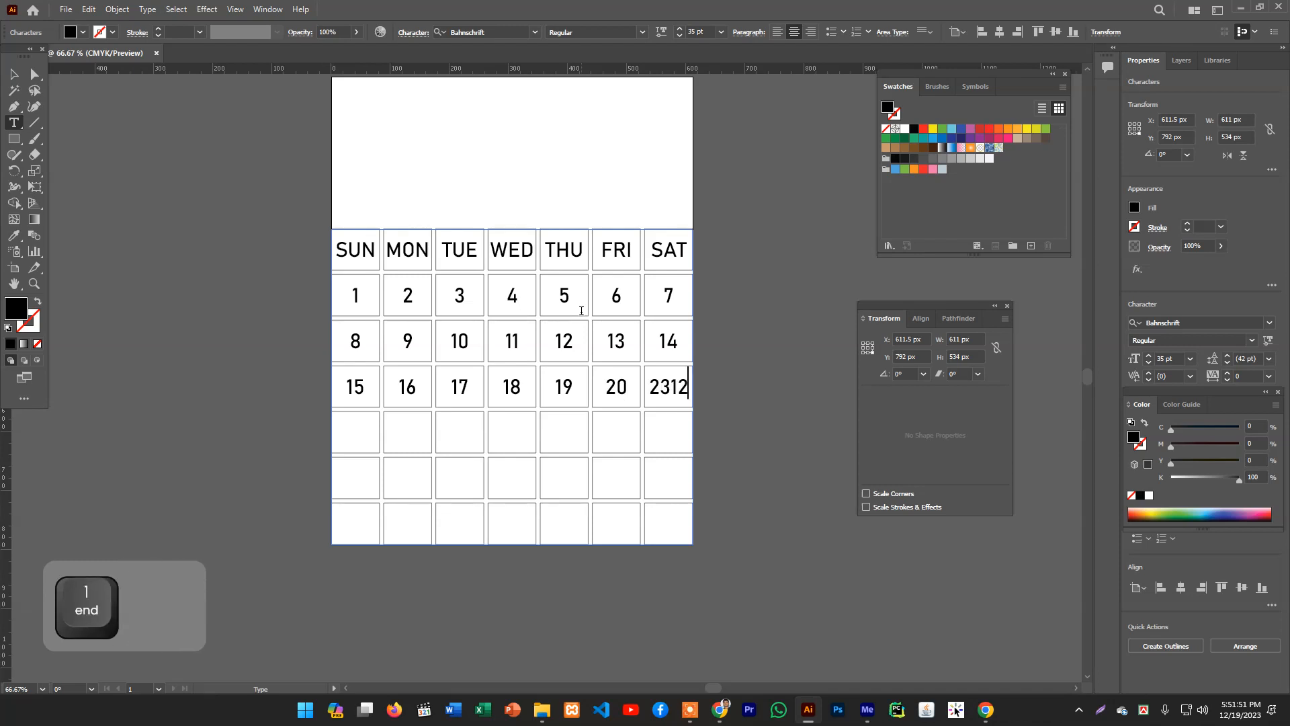
key(BackSpace)
key(BackSpace)
key(BackSpace)
text(1)
key(Return)
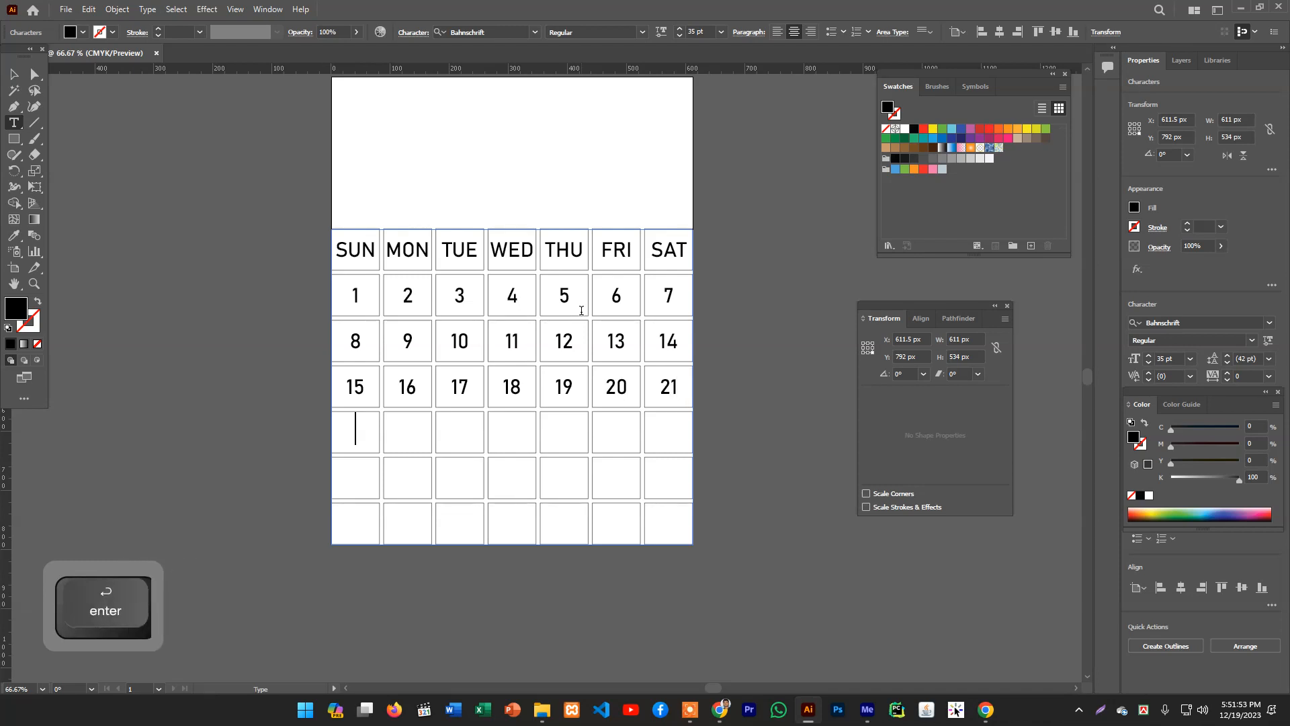
- Enter dates 22 to 28 across the fourth row of date cells
text(22 )
text(23)
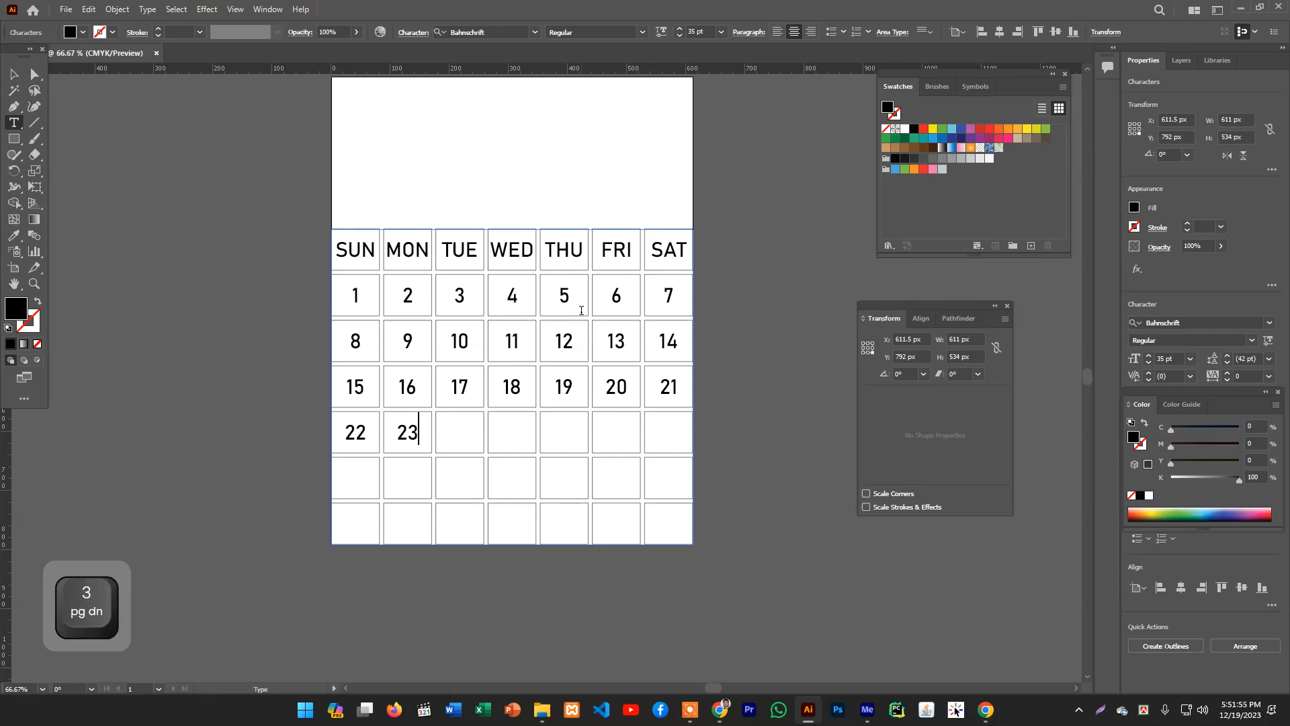
key(Return)
text(24)
key(Return)
text(25)
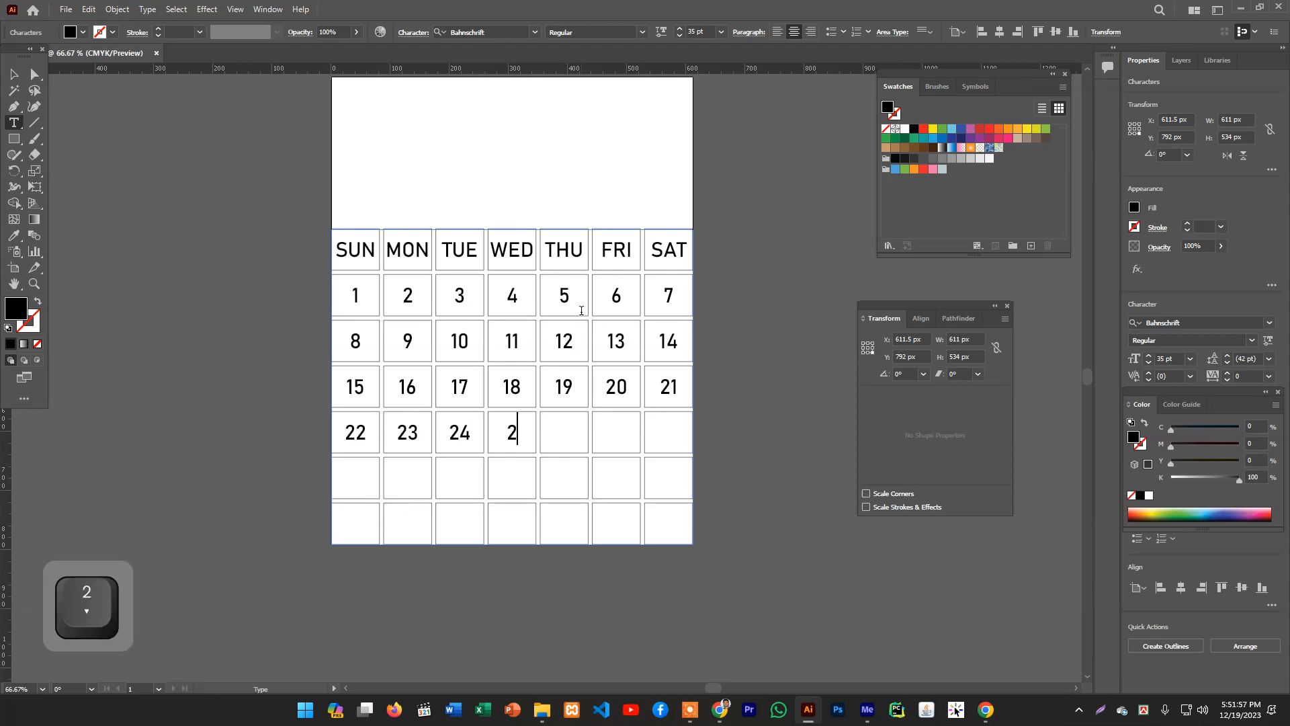
key(Return)
text(26)
key(Return)
text(2)
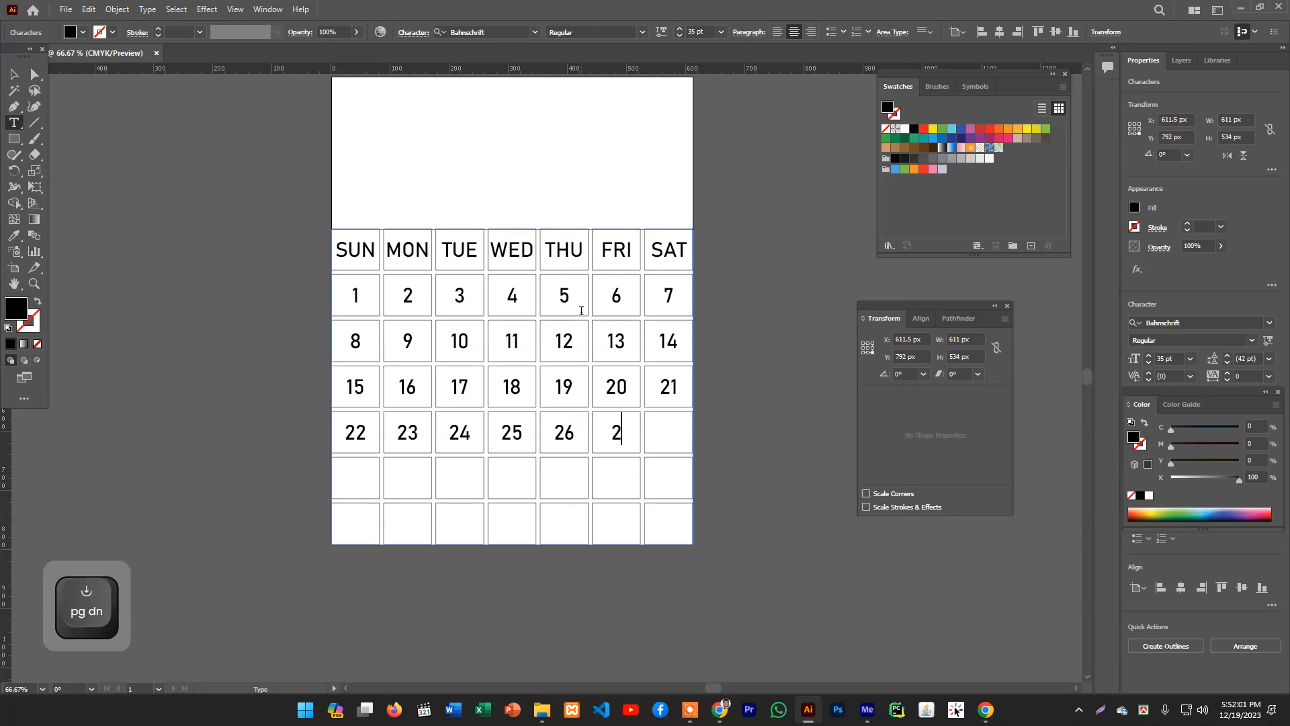
text(7)
key(Return)
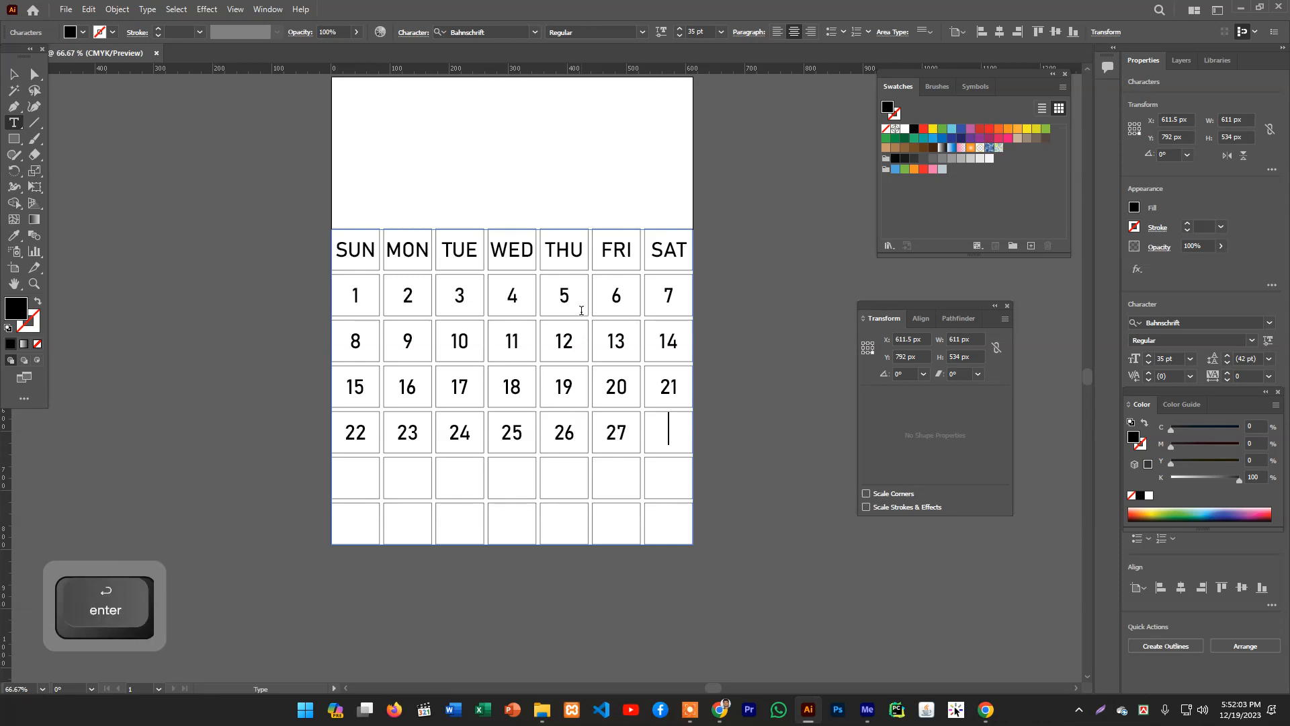
text(28)
key(Return)
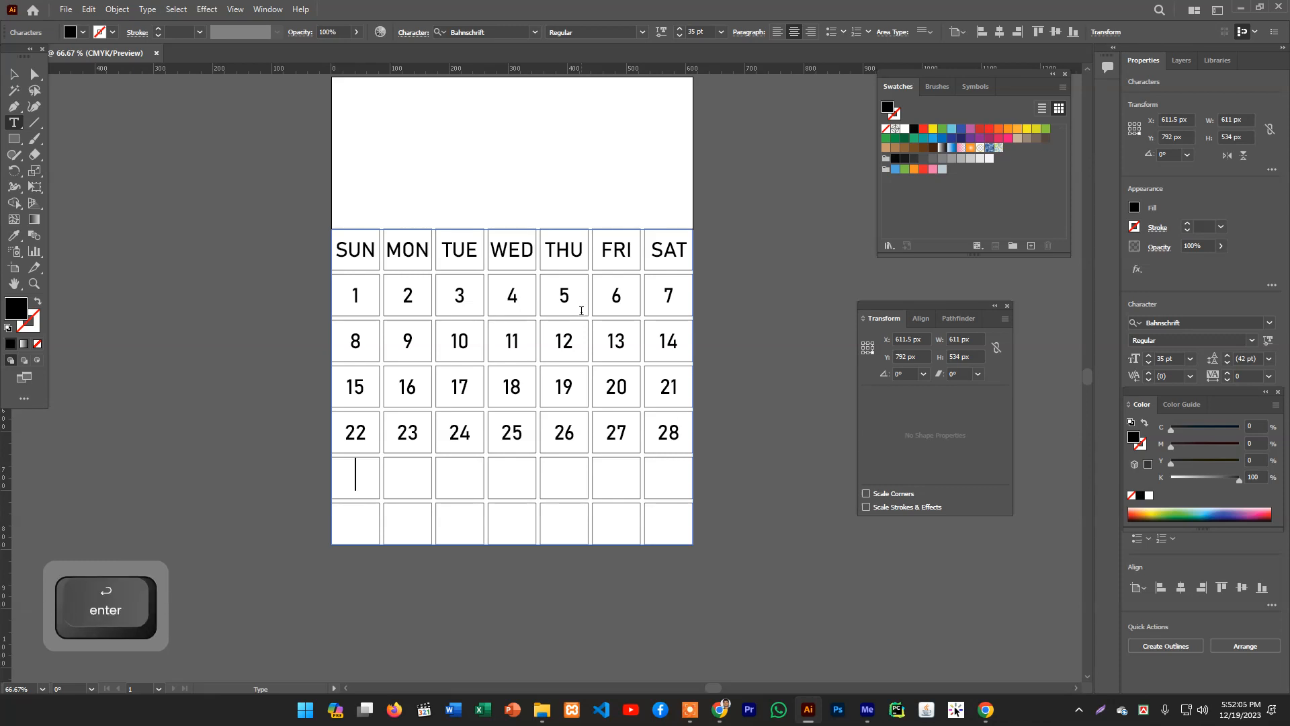
- Enter the final dates 29, 30 and 31 in the fifth row
text(29)
key(Return)
text(30)
key(Return)
text(31)
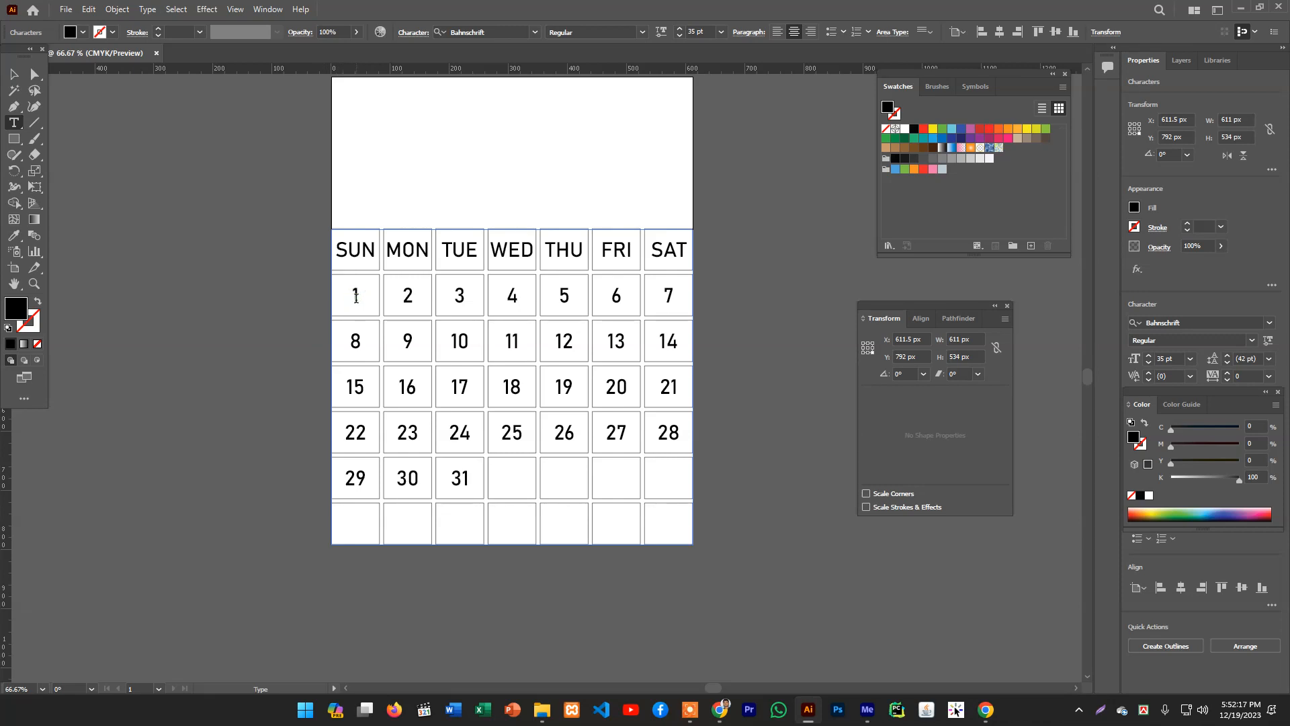
- Insert five empty cells before date 1 so the month starts on Saturday, then deselect the text
key(Return)
key(Return)
key(Return)
key(Return)
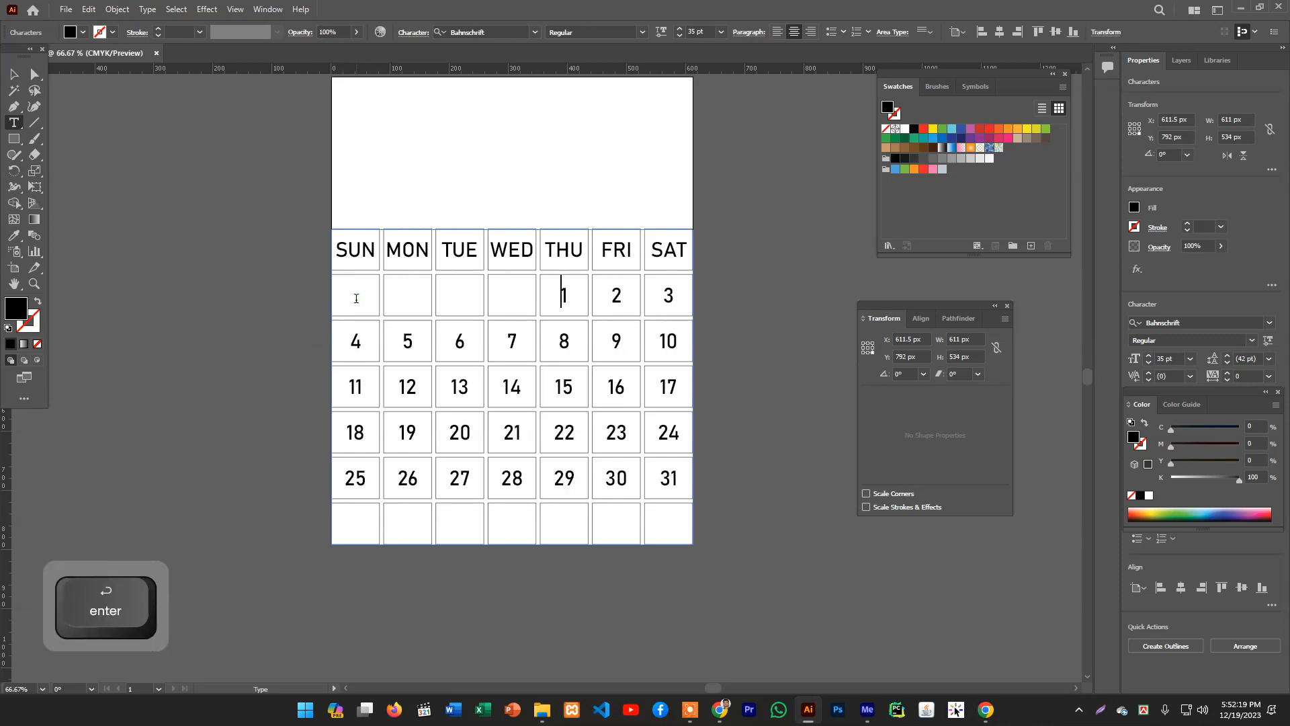
key(Return)
key(Return)
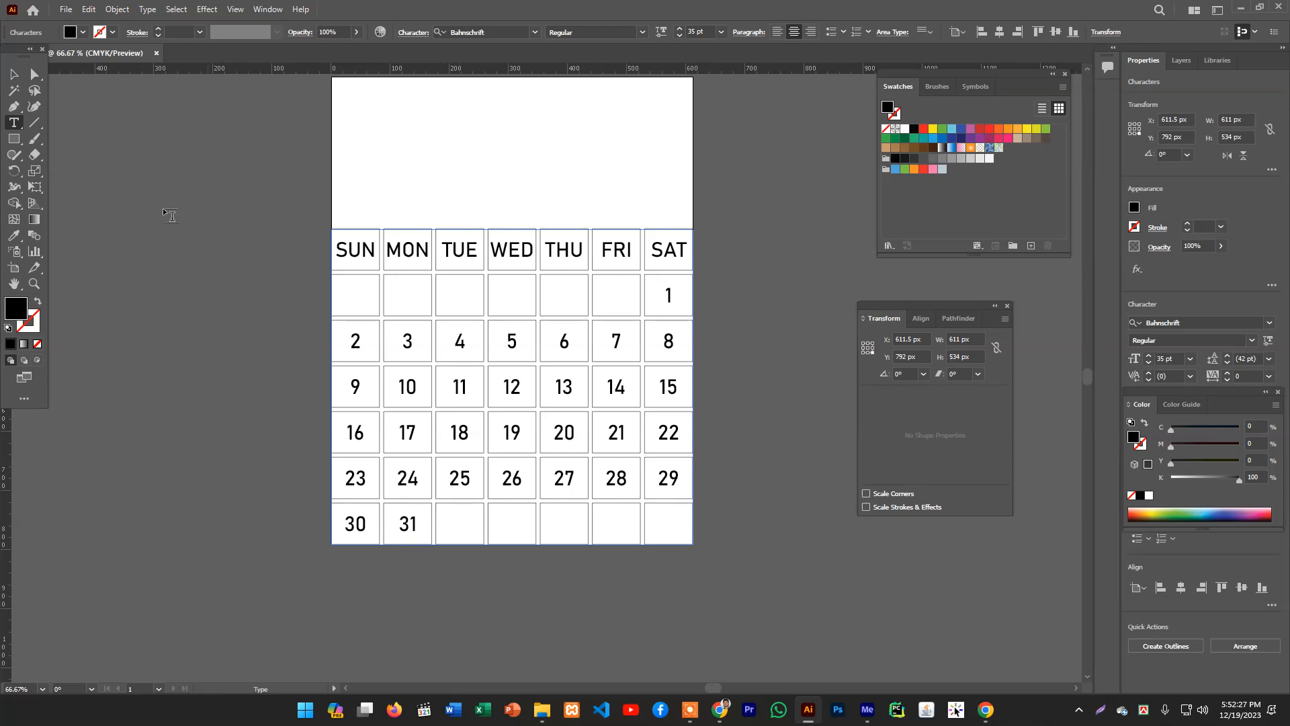
click(15, 69)
click(282, 239)
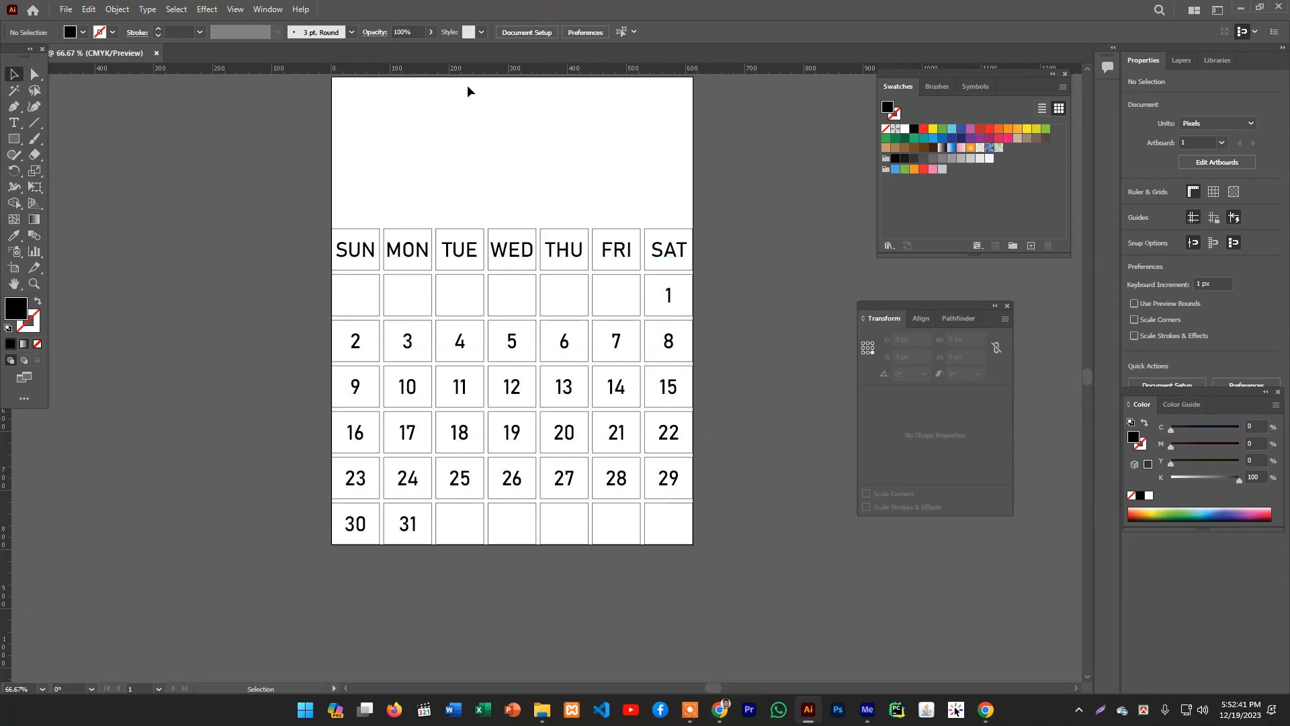
- Select the FRI and SAT labels and set their fill color to bright red in the Color Picker
click(13, 123)
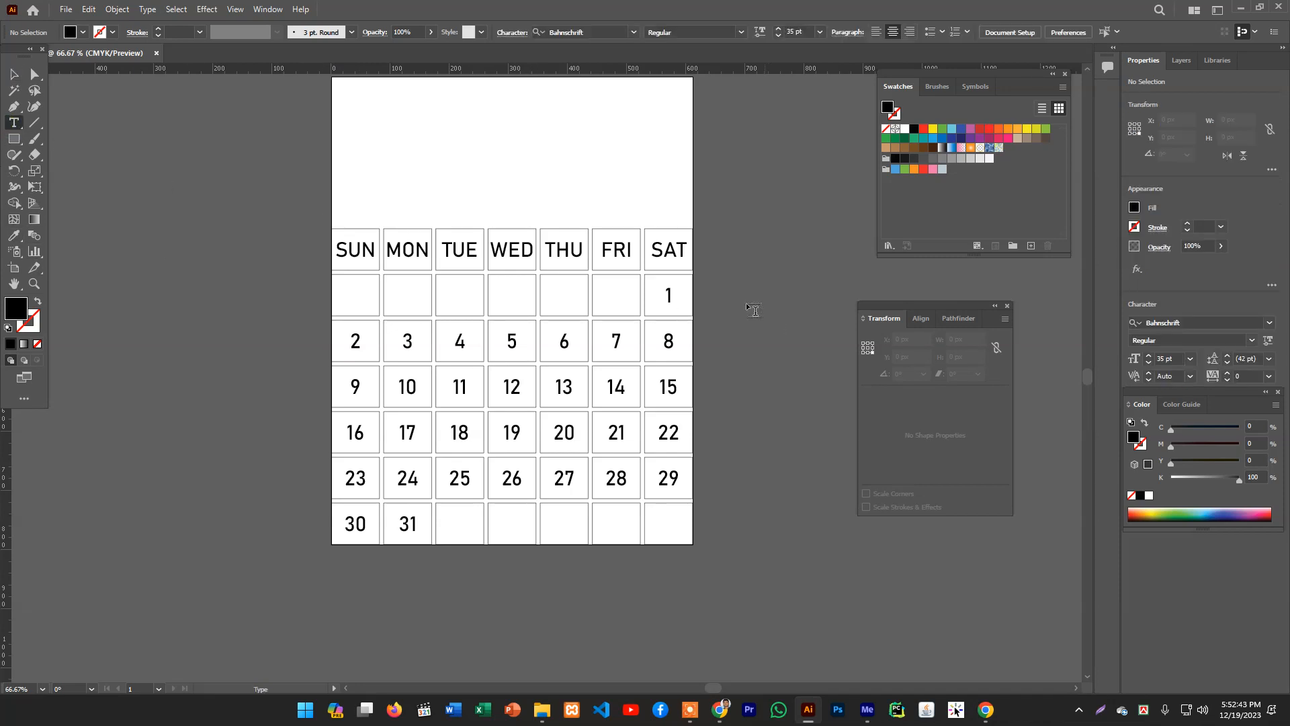
drag(600, 250, 688, 257)
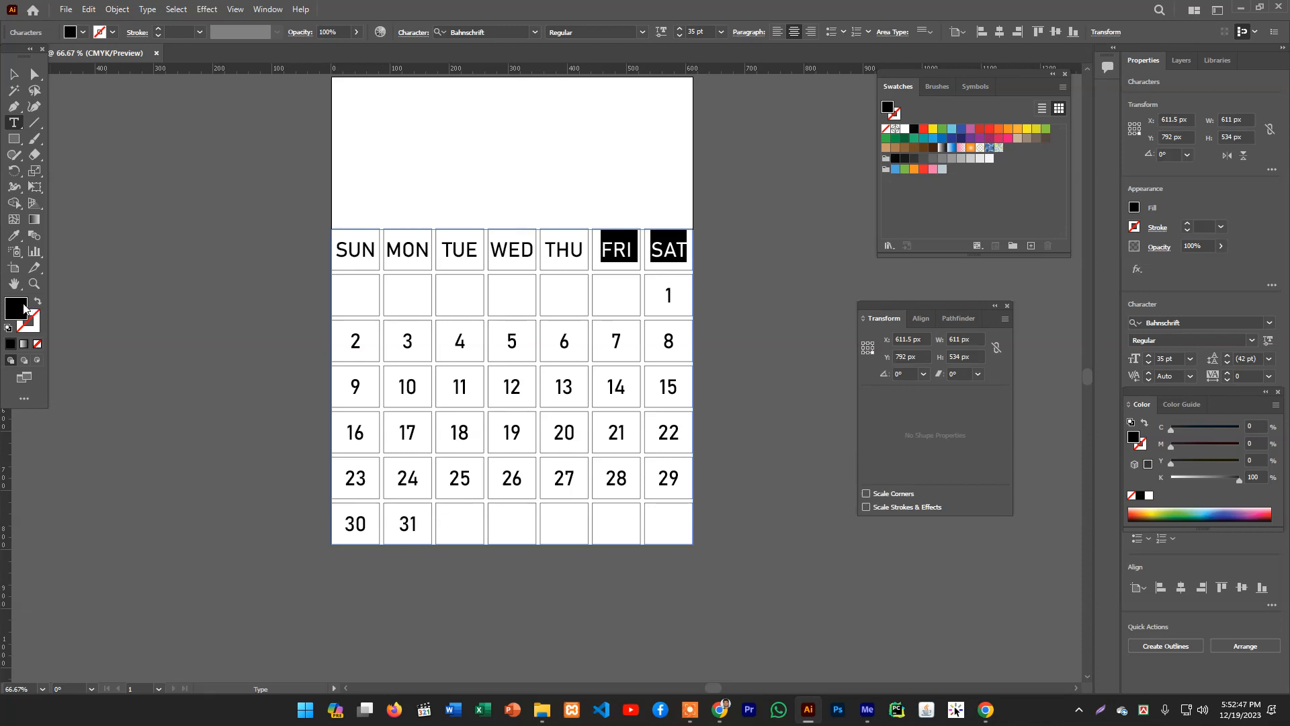
double_click(16, 308)
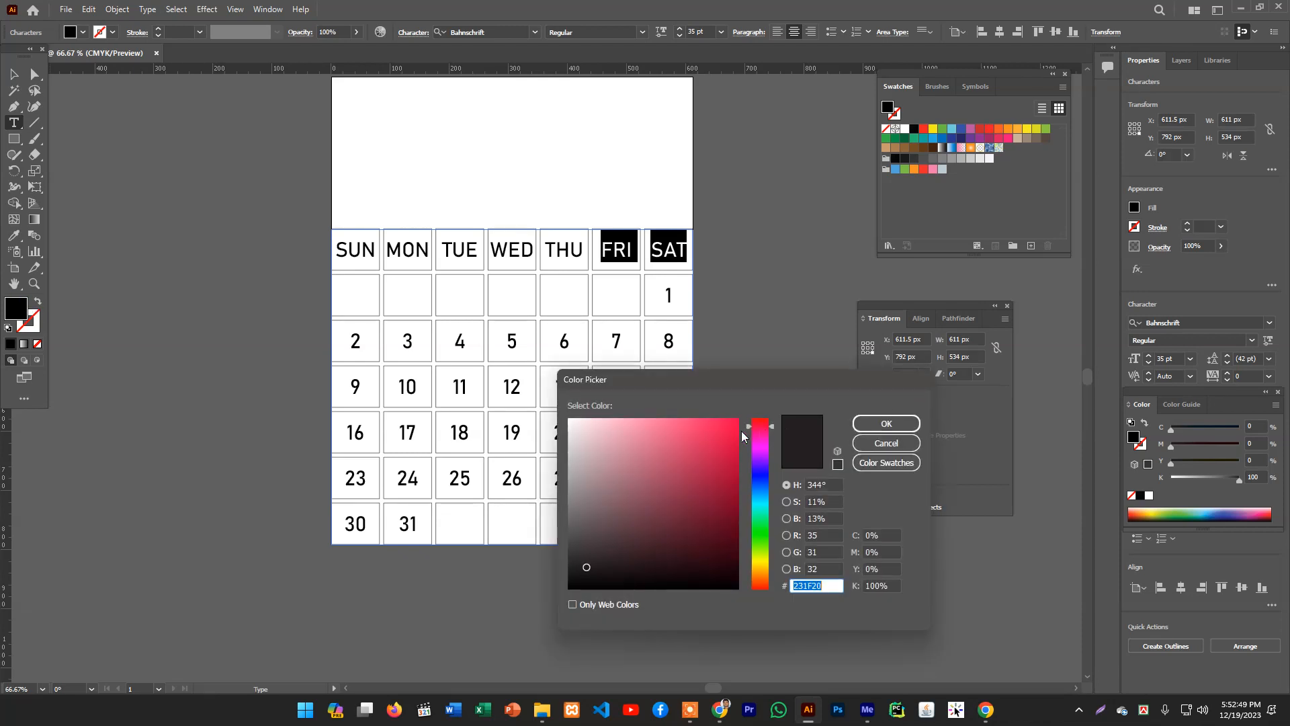
drag(765, 427, 763, 421)
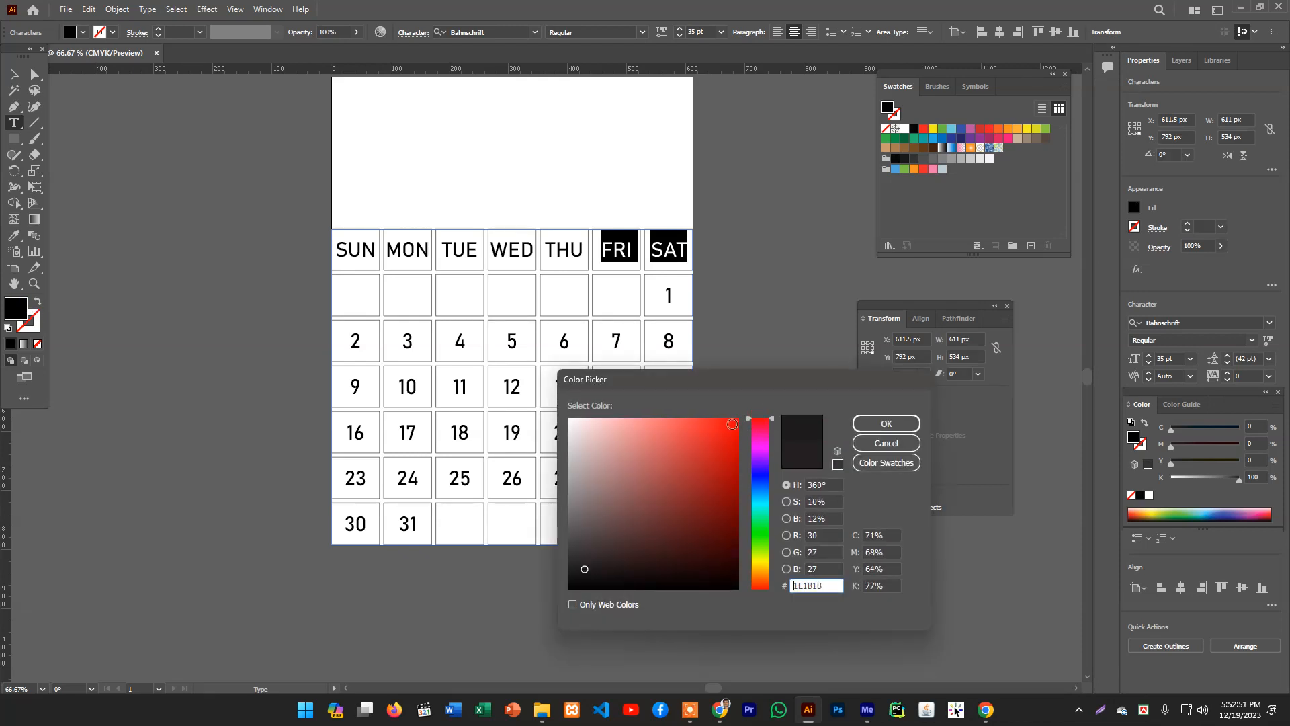
click(736, 422)
click(886, 423)
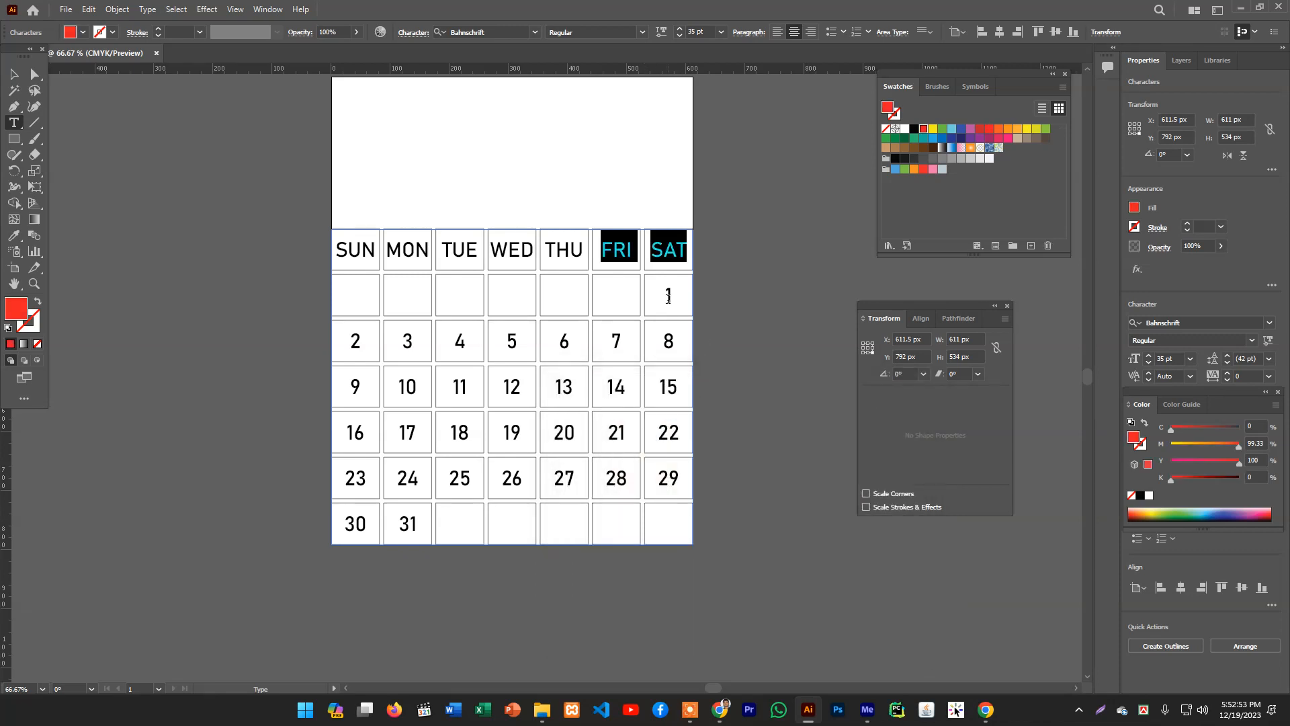
- Select the date 1 and apply the weekend labels' red color to it with the Eyedropper
double_click(669, 297)
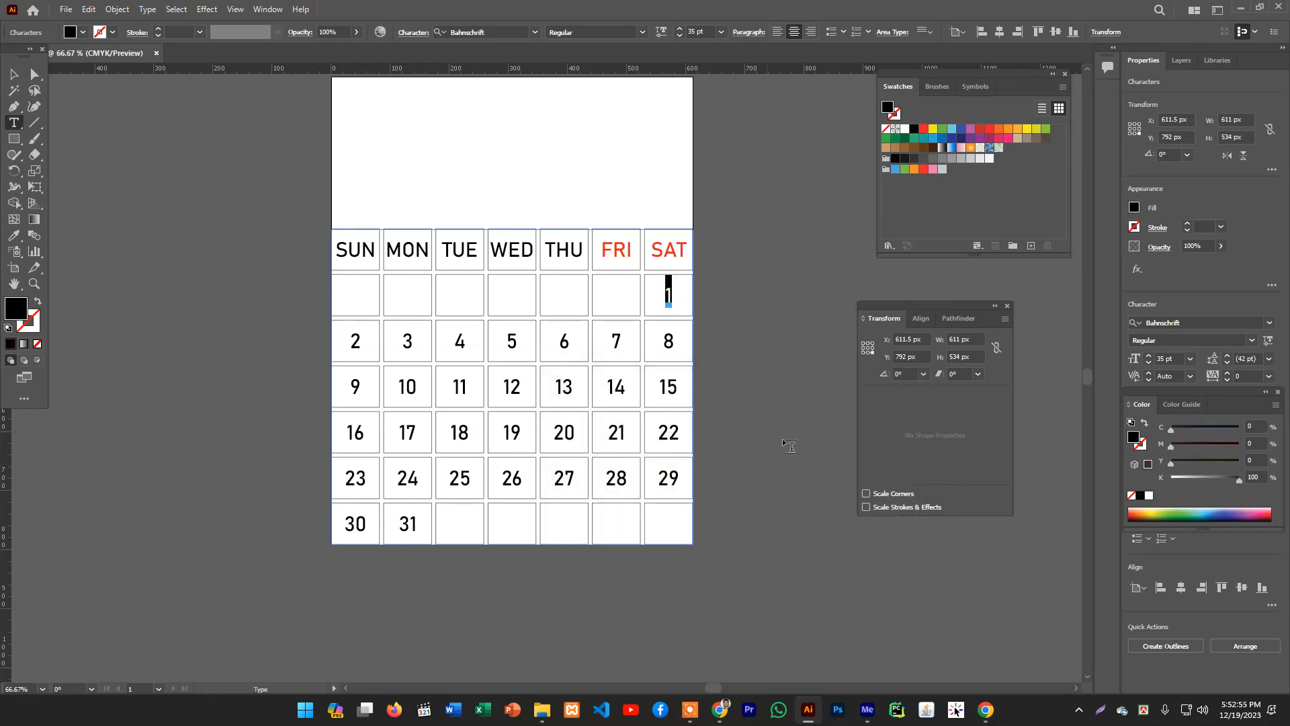
shift+click(667, 341)
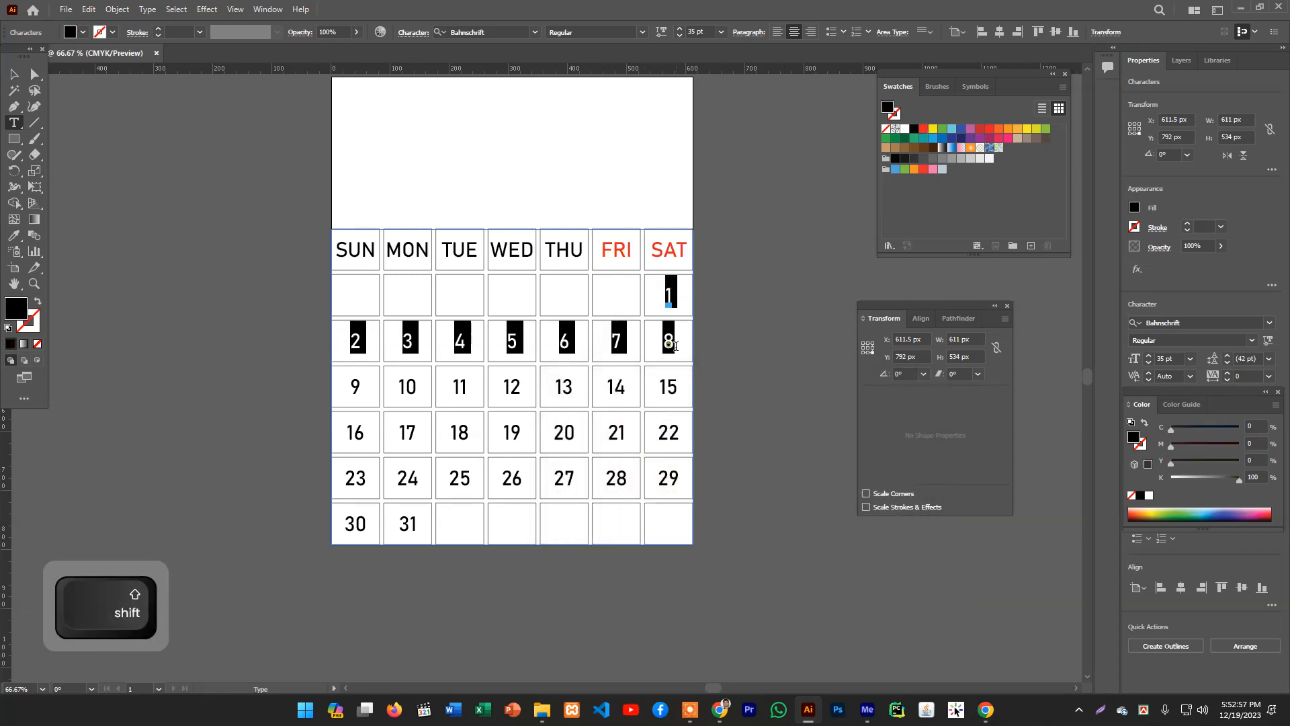
click(667, 341)
double_click(667, 293)
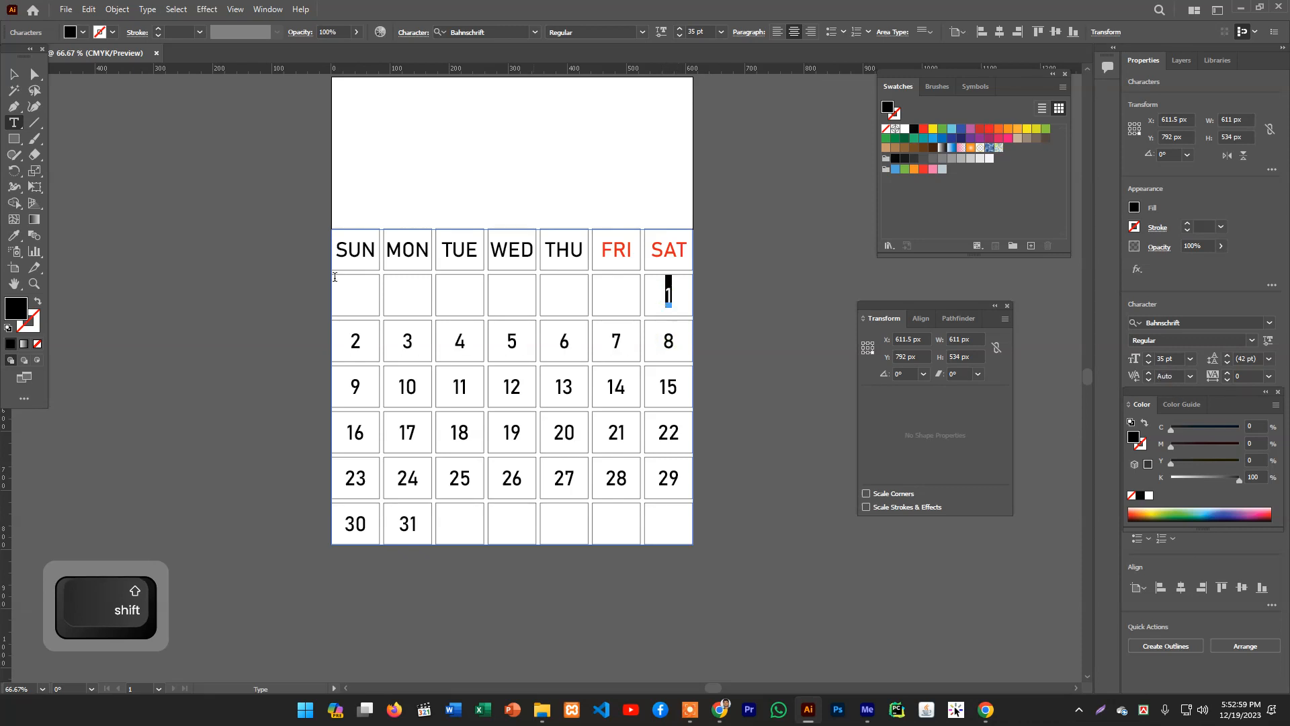
key(i)
shift+click(662, 248)
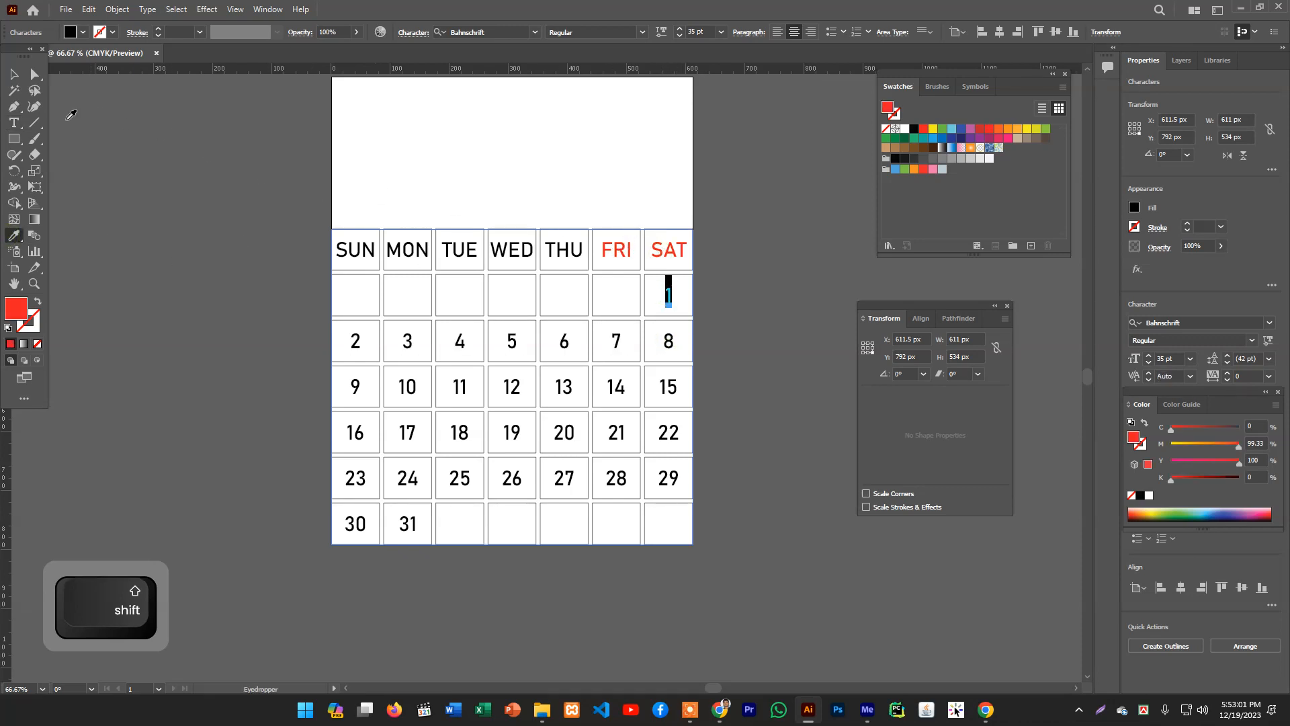
- Color the Saturday dates 8 and 15 red by sampling the weekend label with the Eyedropper
key(v)
click(13, 124)
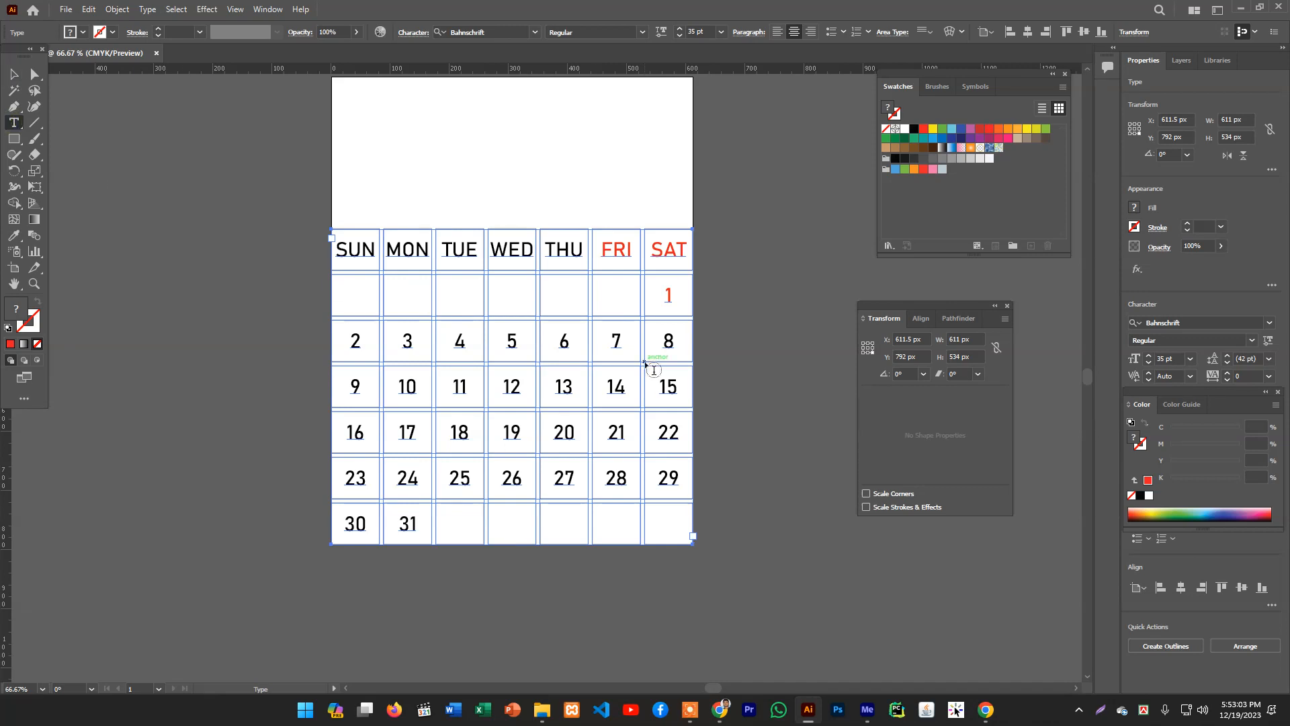
double_click(667, 342)
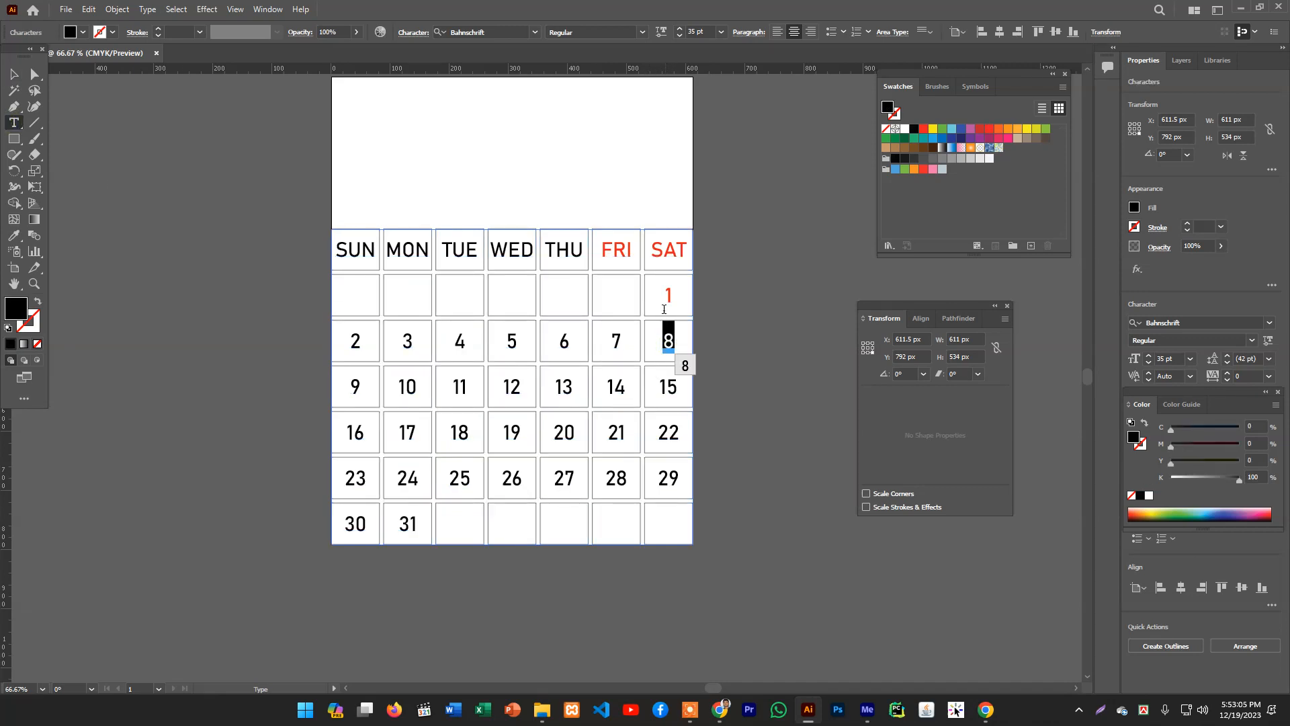
click(14, 236)
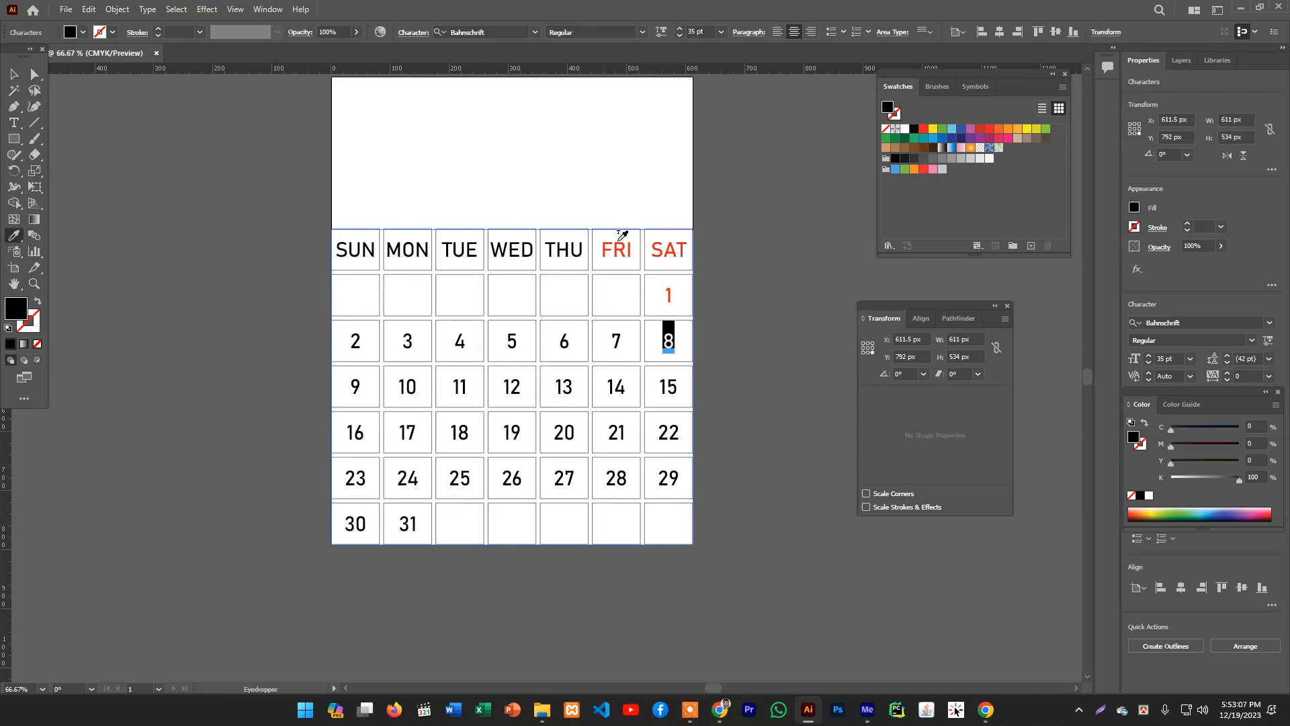
click(664, 252)
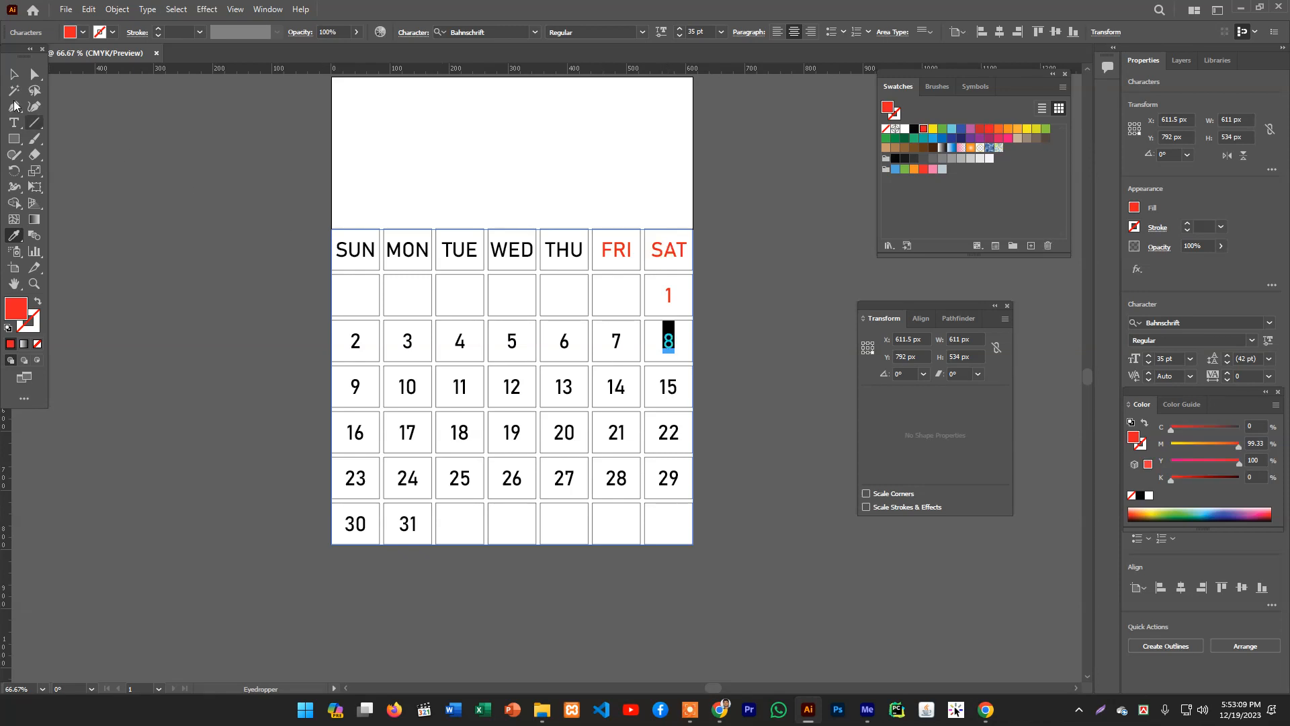
click(20, 79)
click(13, 123)
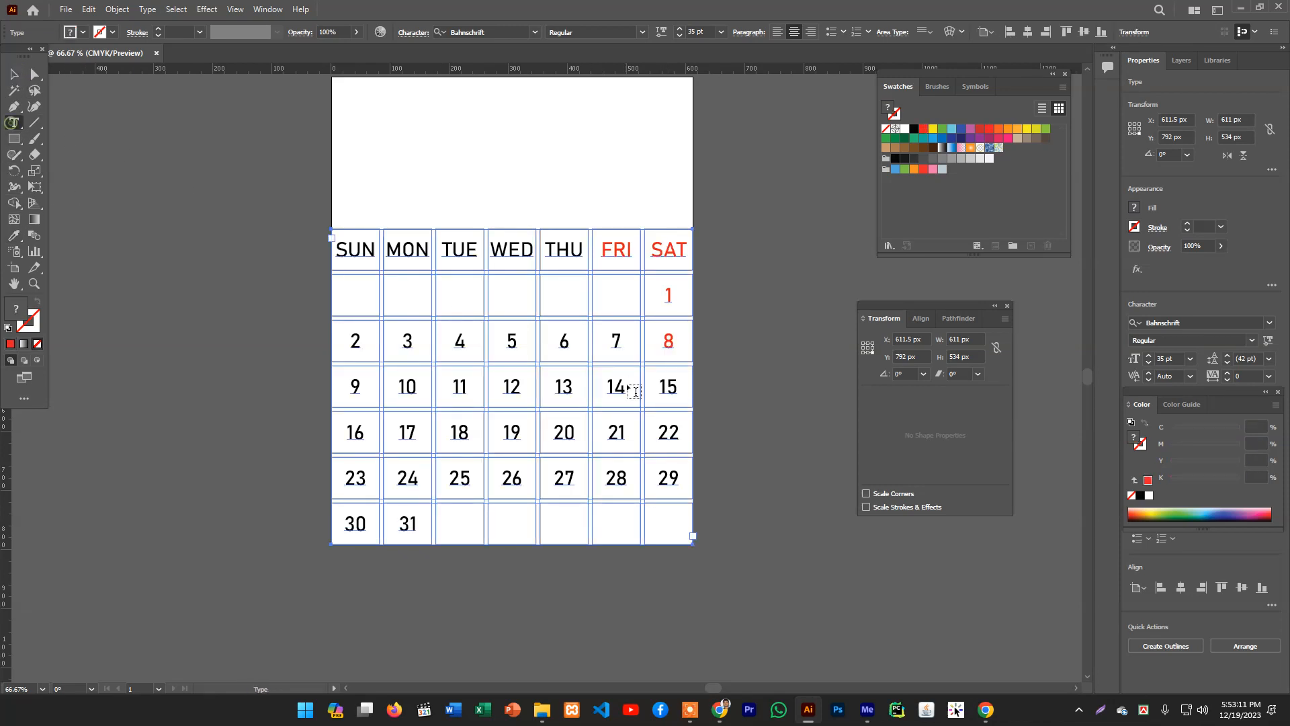
double_click(664, 380)
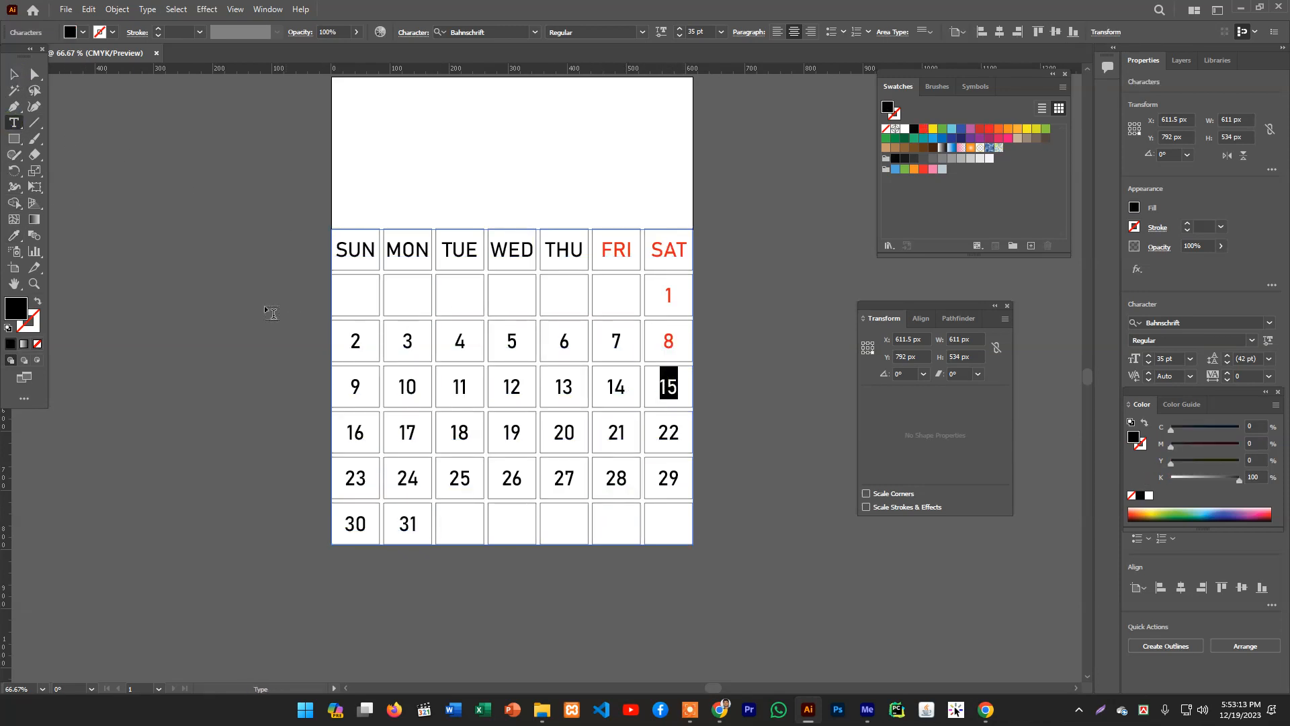
click(13, 235)
click(614, 247)
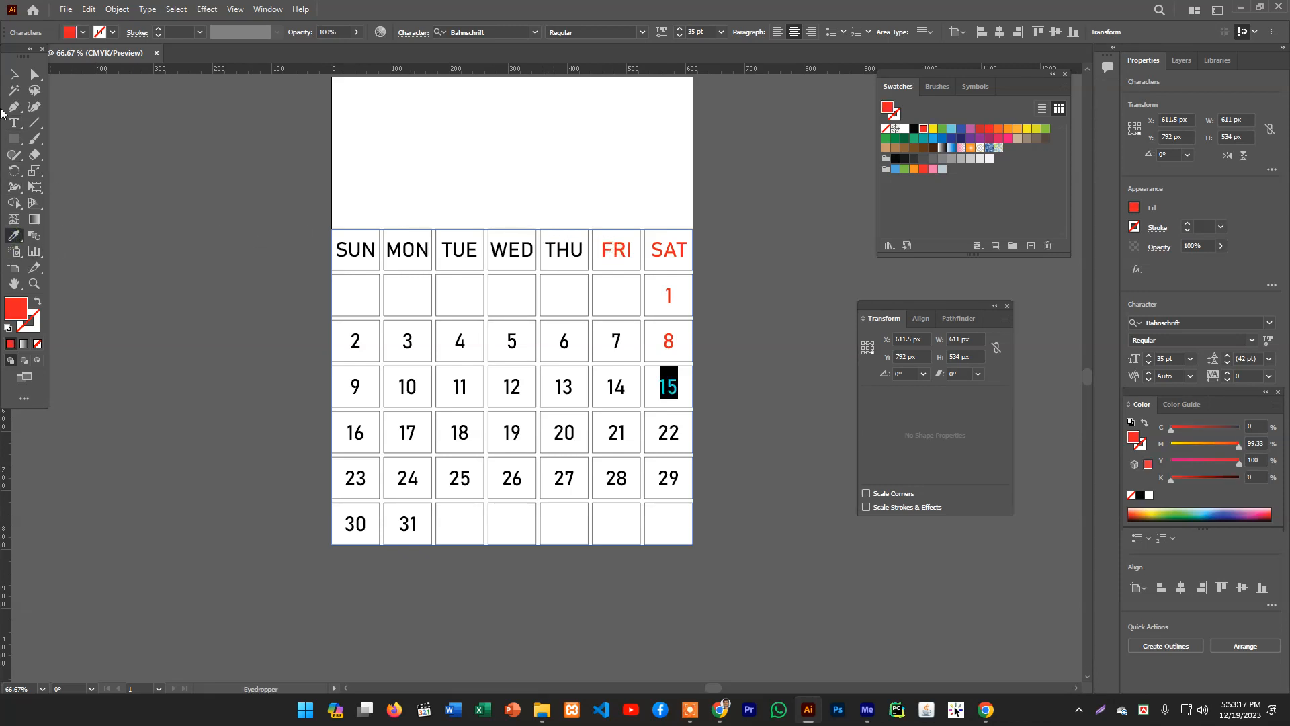
- Color the Saturday dates 22 and 29 red by sampling the FRI label with the Eyedropper
click(13, 123)
double_click(667, 433)
click(14, 236)
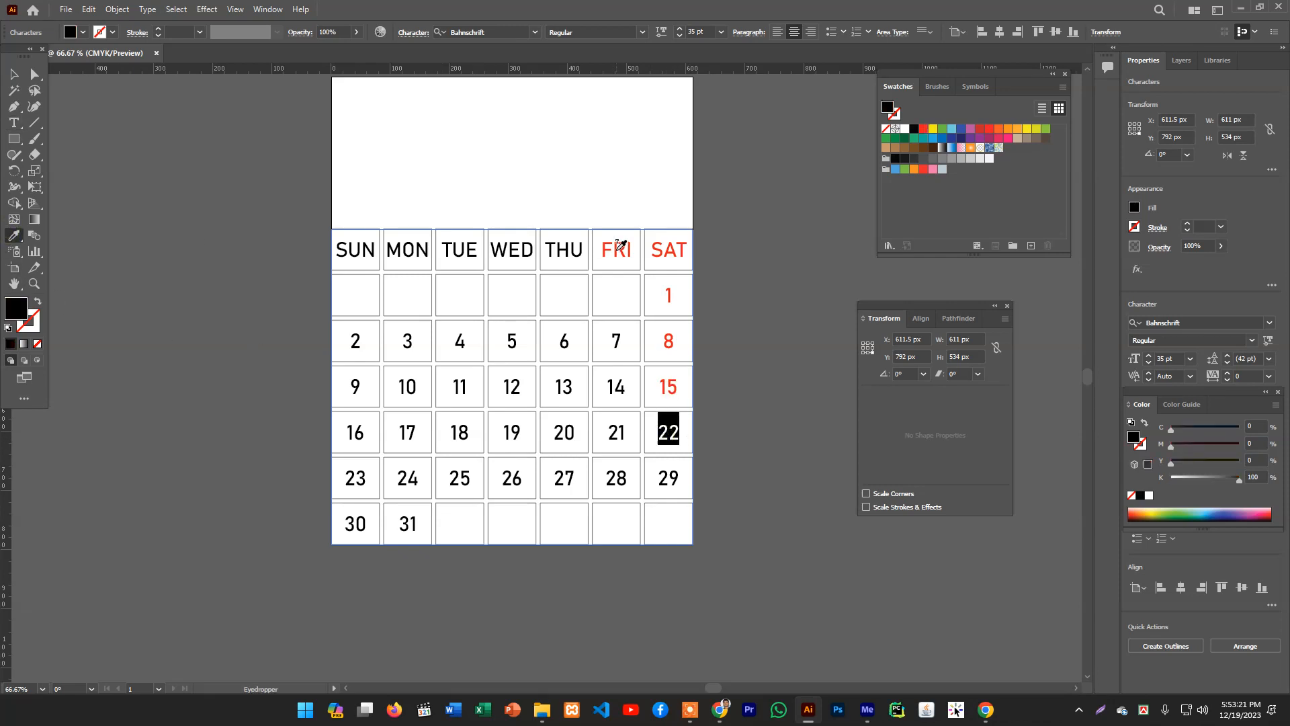
click(618, 247)
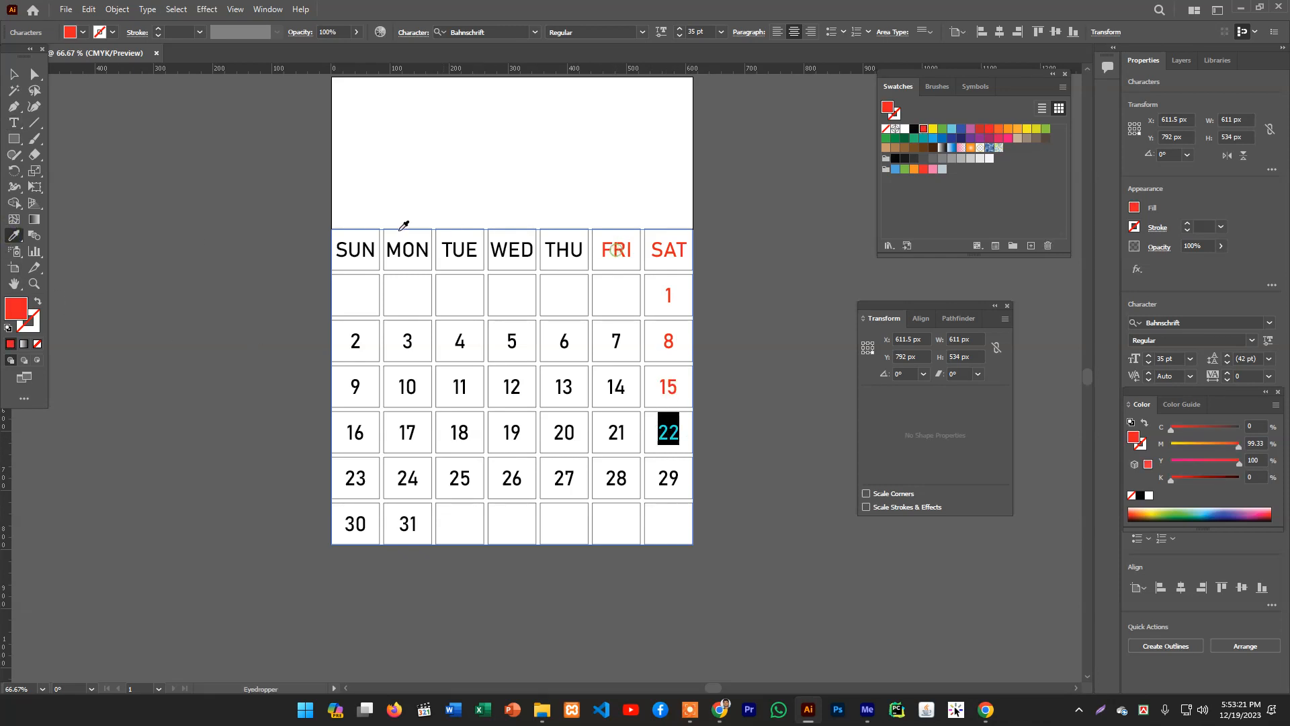
click(13, 125)
drag(658, 482, 680, 482)
click(14, 235)
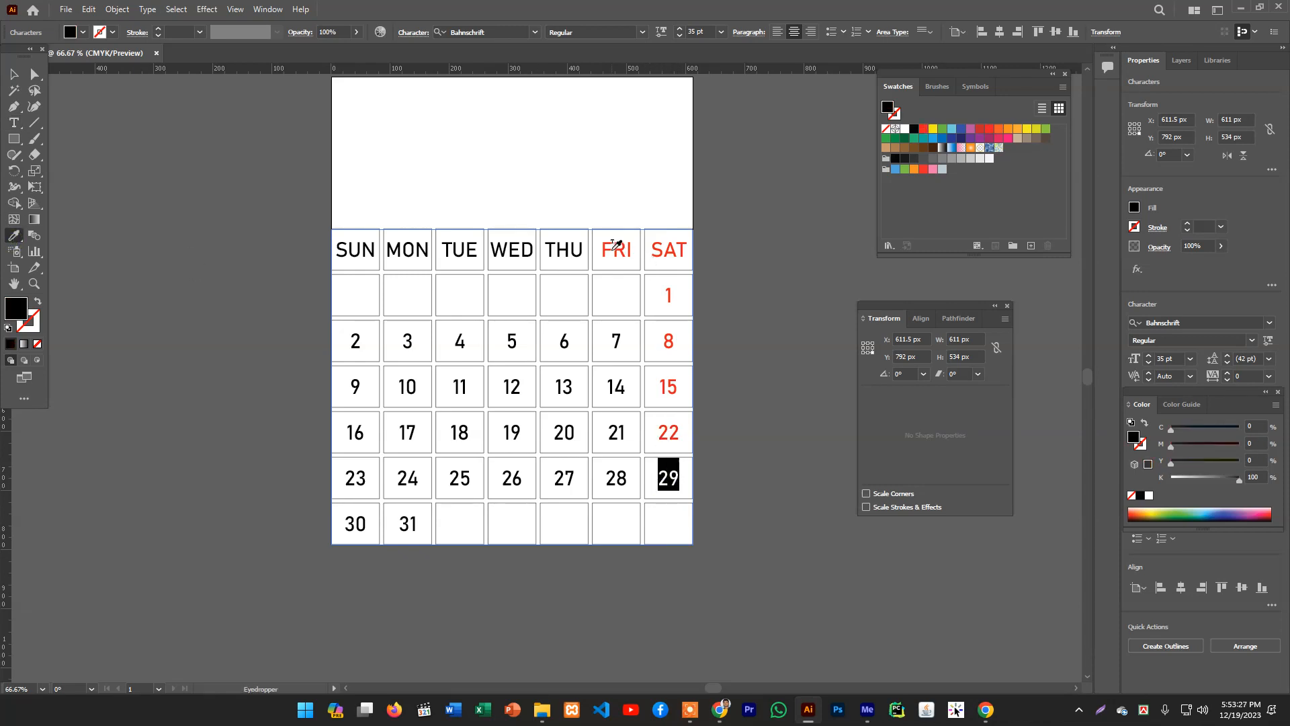
click(612, 253)
- Color the Friday dates 7 and 14 red with the Eyedropper, sampling the FRI label and date 7
click(13, 123)
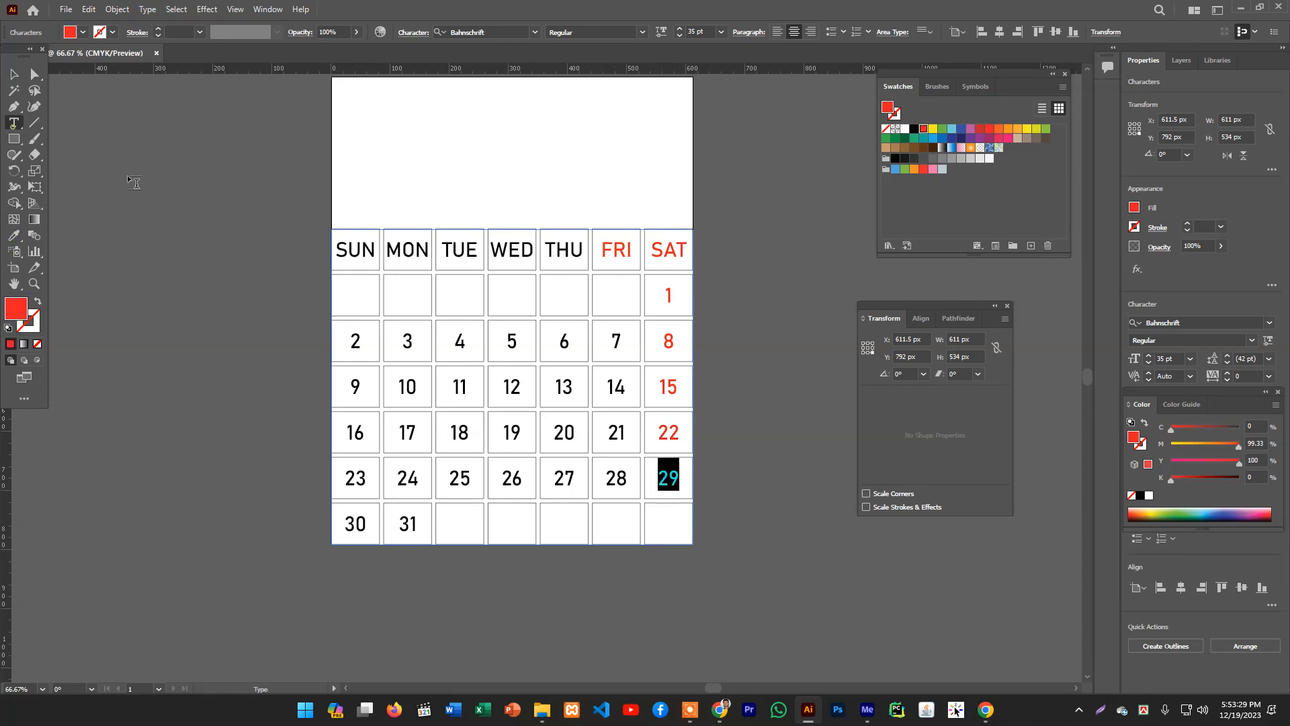
double_click(613, 340)
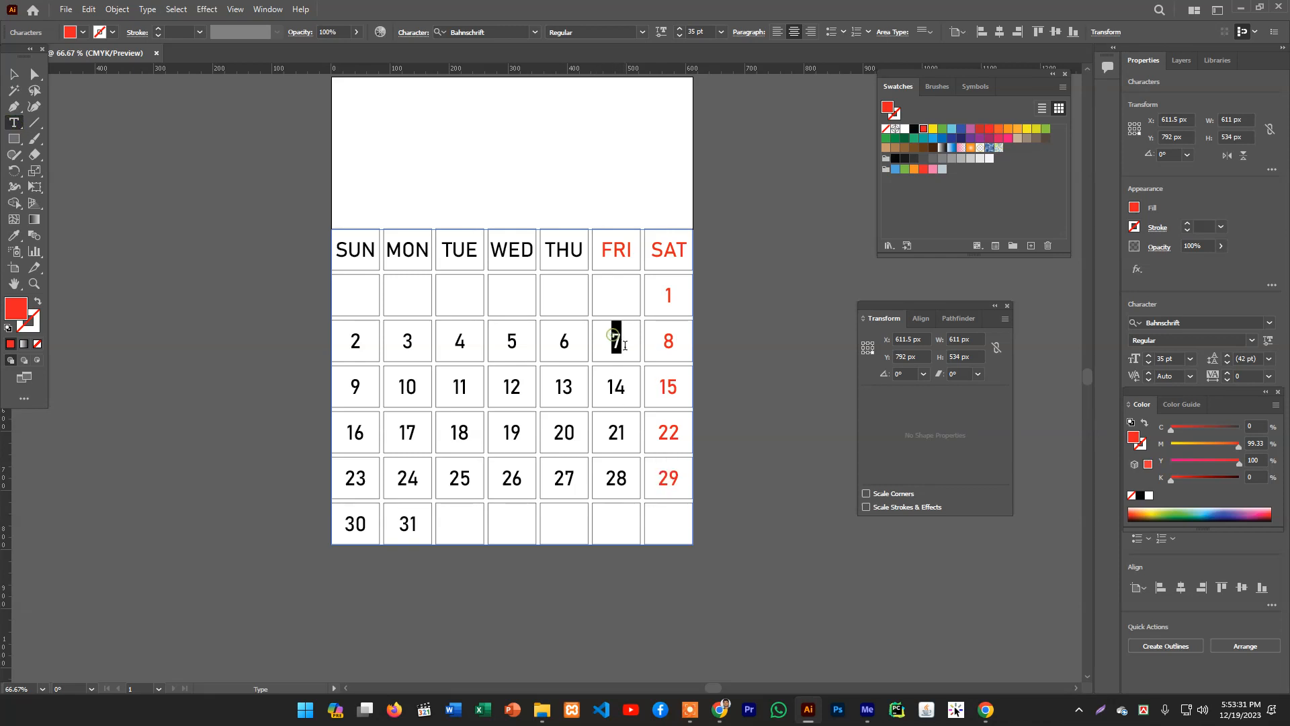
click(14, 235)
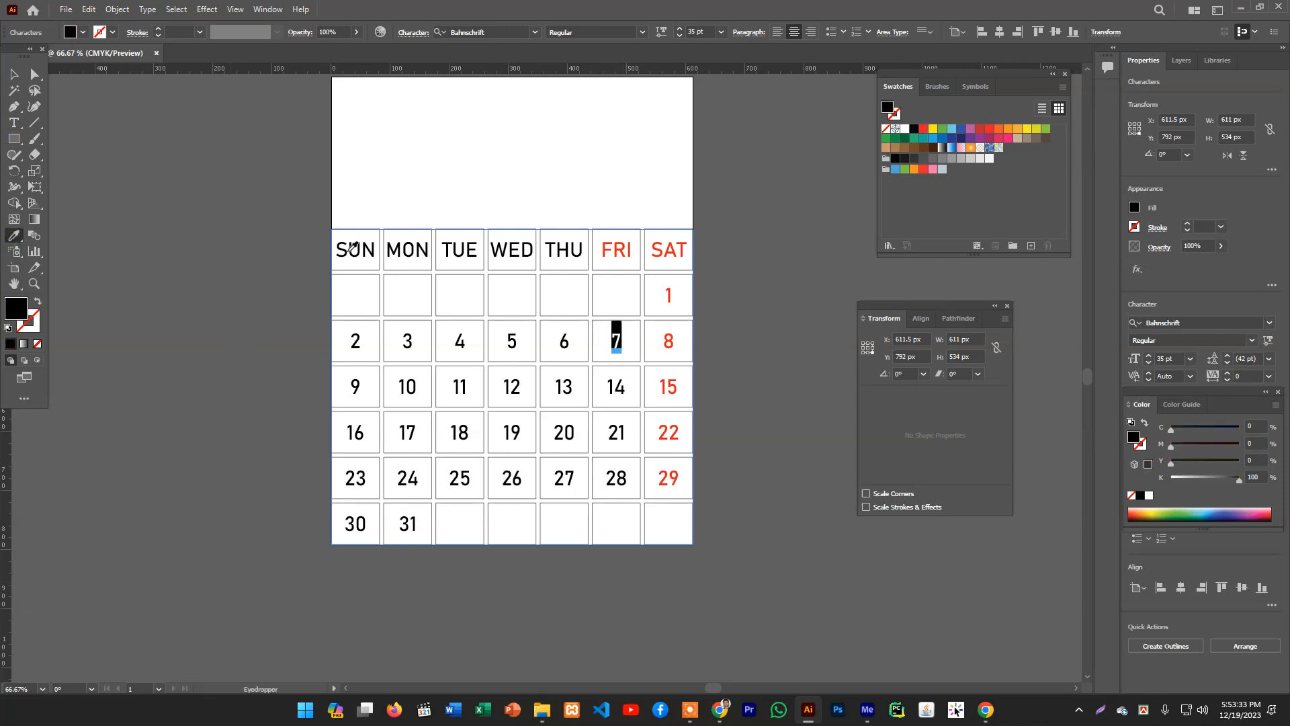
click(610, 243)
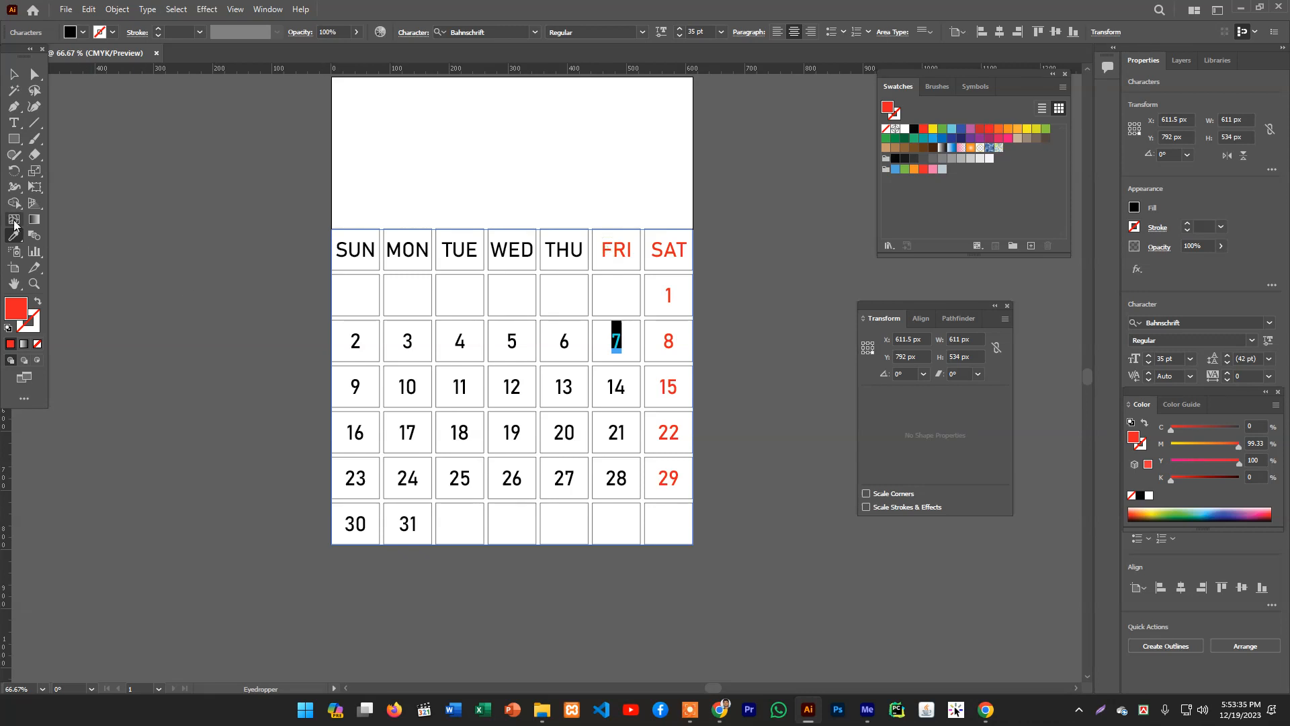
click(13, 126)
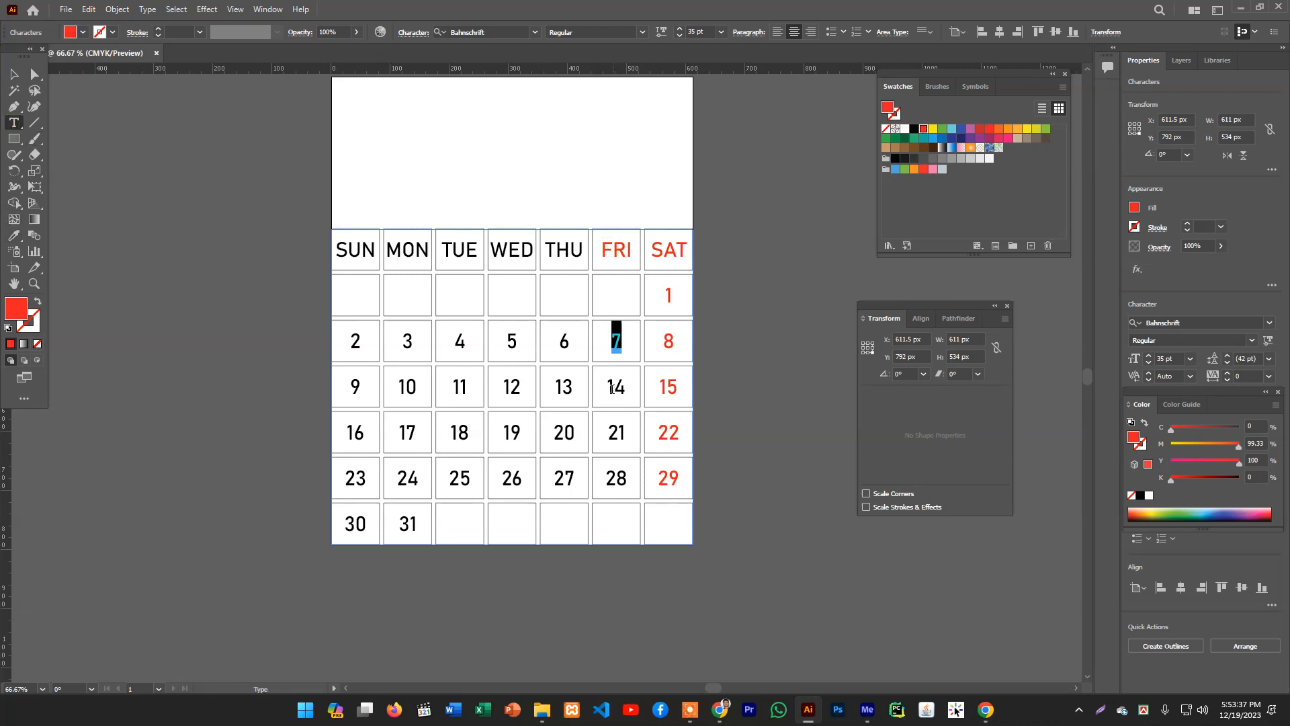
drag(627, 388, 604, 387)
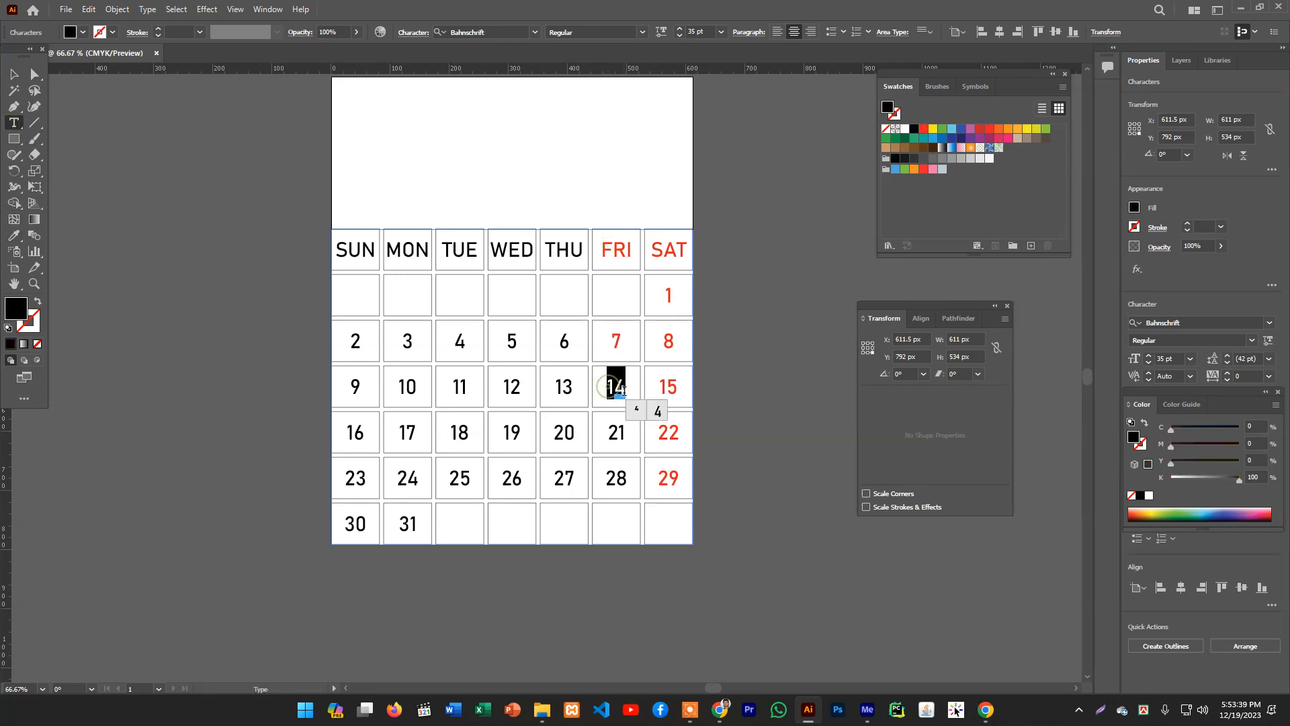
key(i)
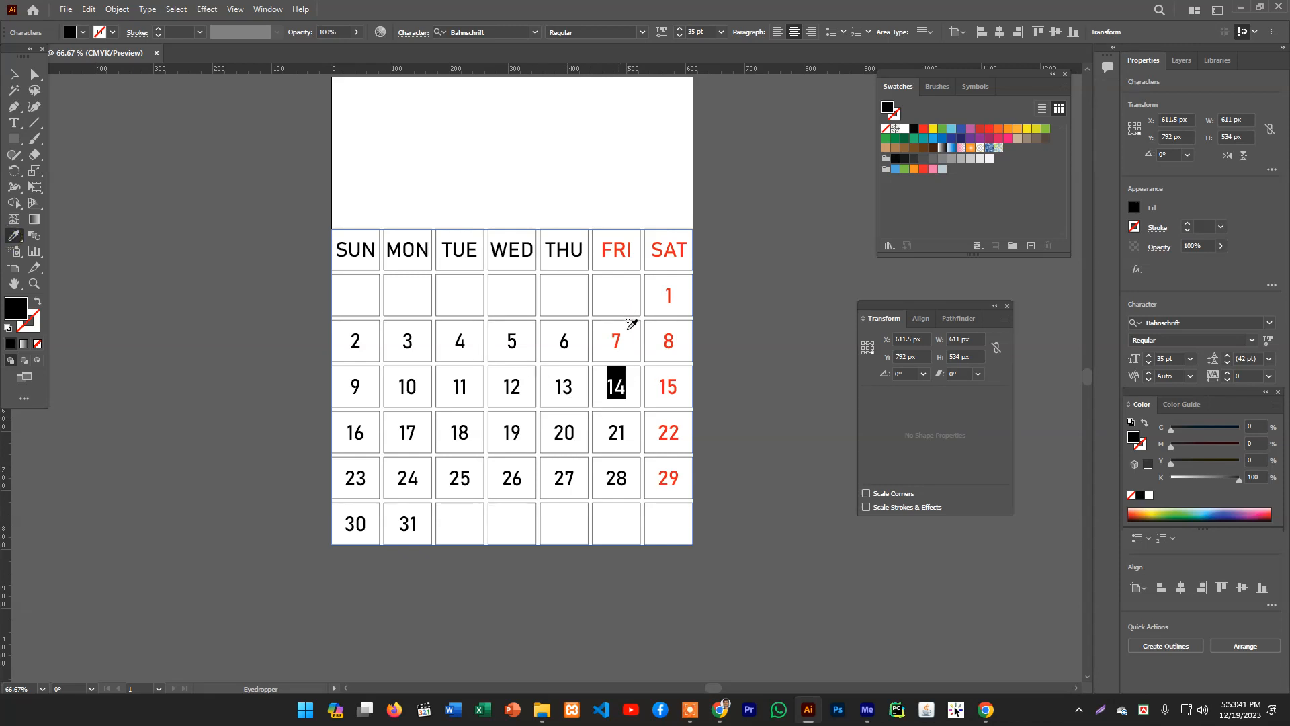
click(616, 340)
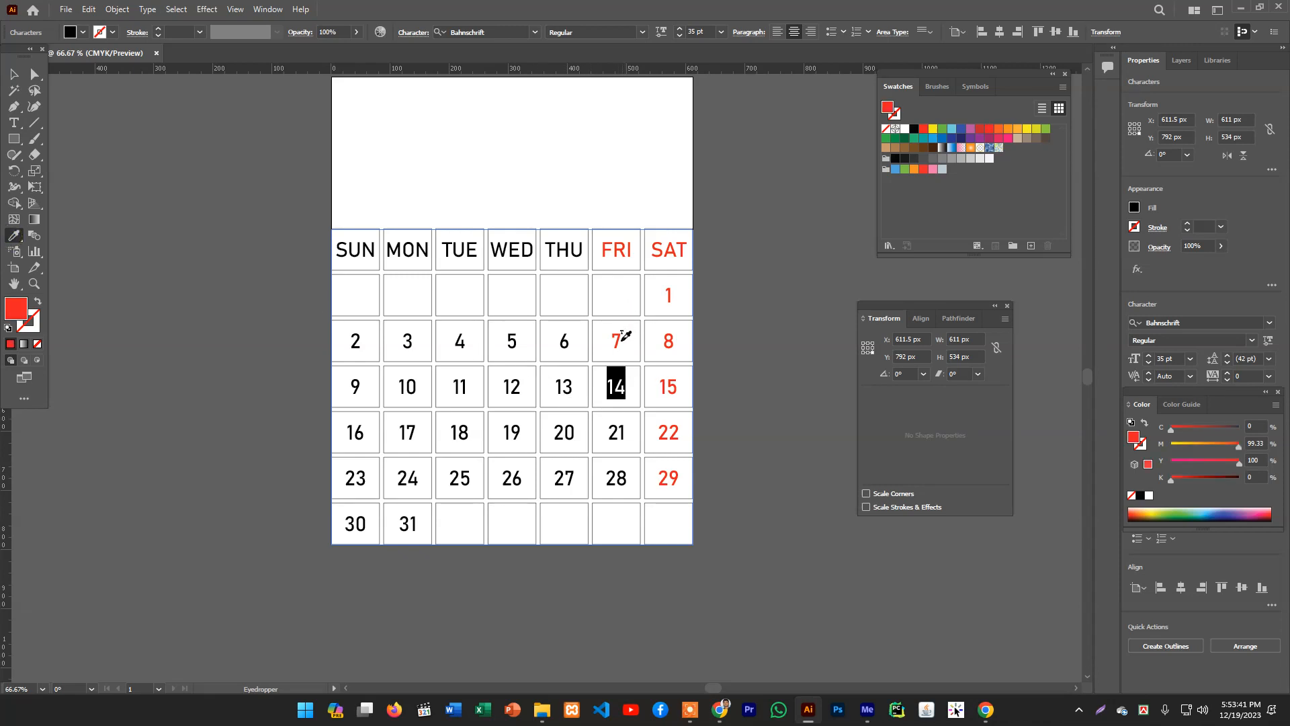
- Color the Friday dates 21 and 28 red with the Eyedropper, then deselect everything
click(9, 126)
drag(607, 437, 626, 433)
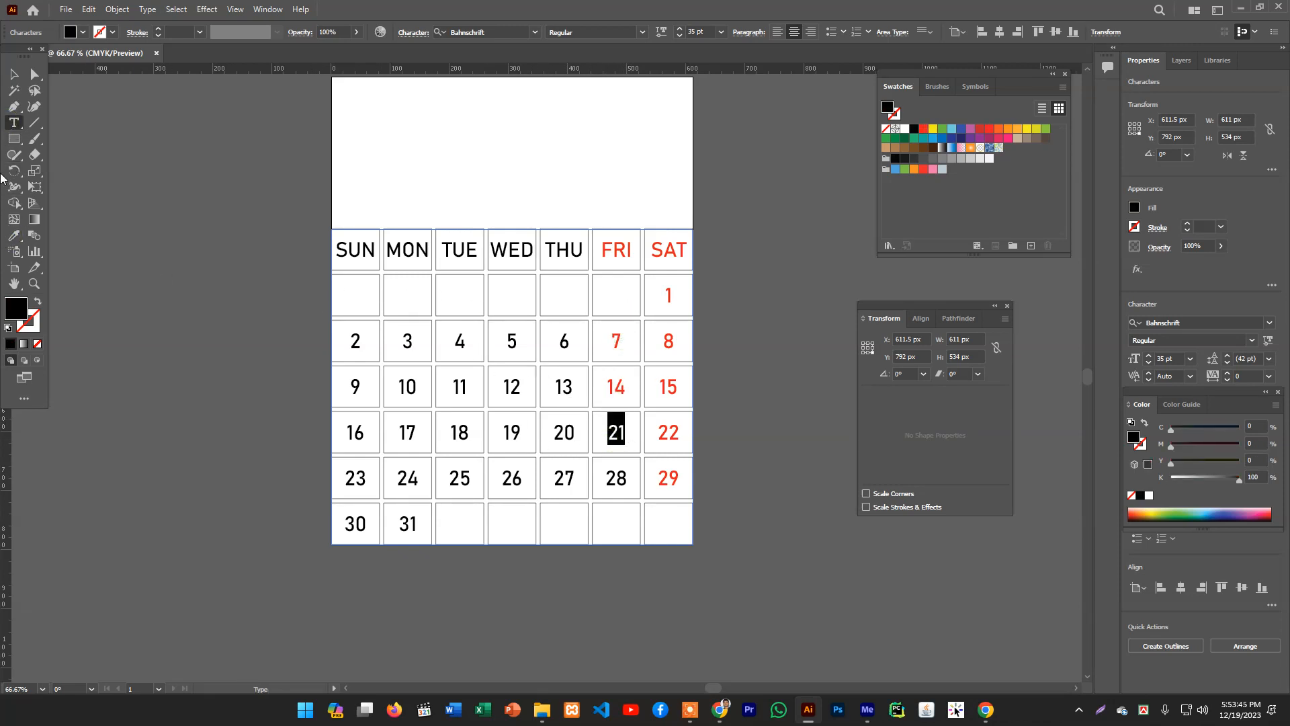
click(14, 235)
click(619, 336)
click(12, 123)
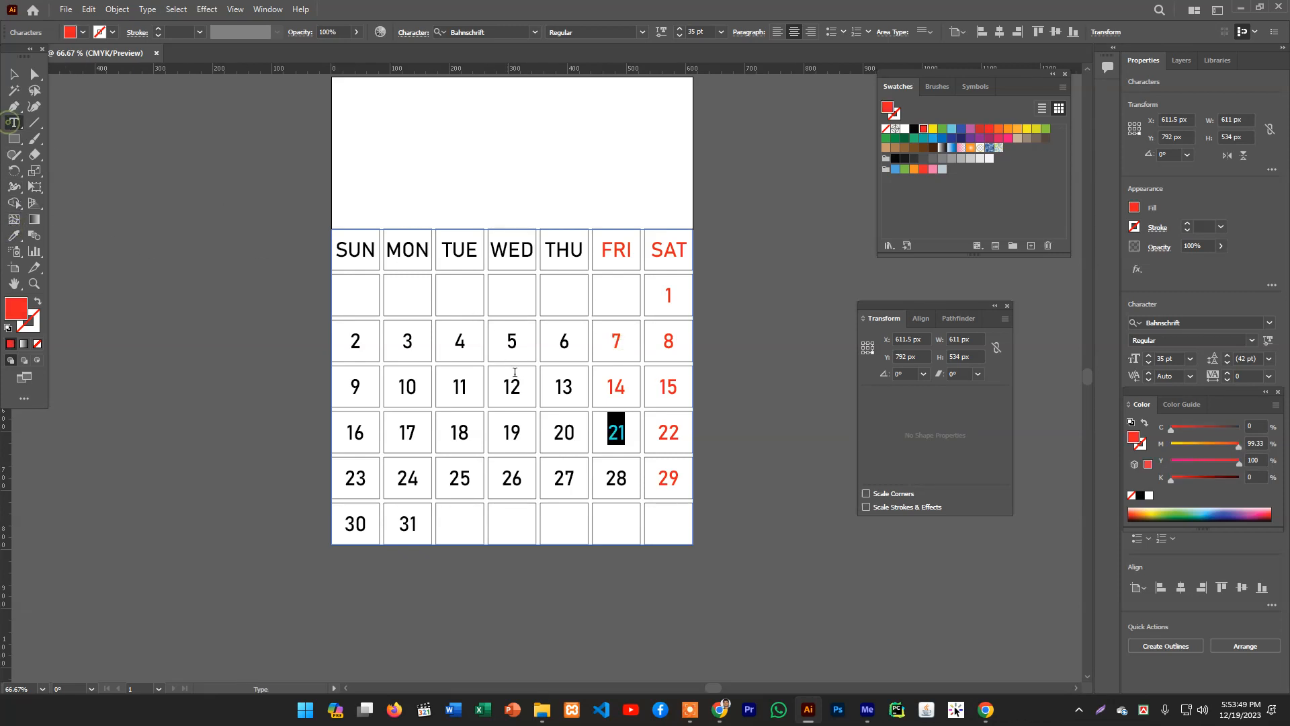
double_click(610, 481)
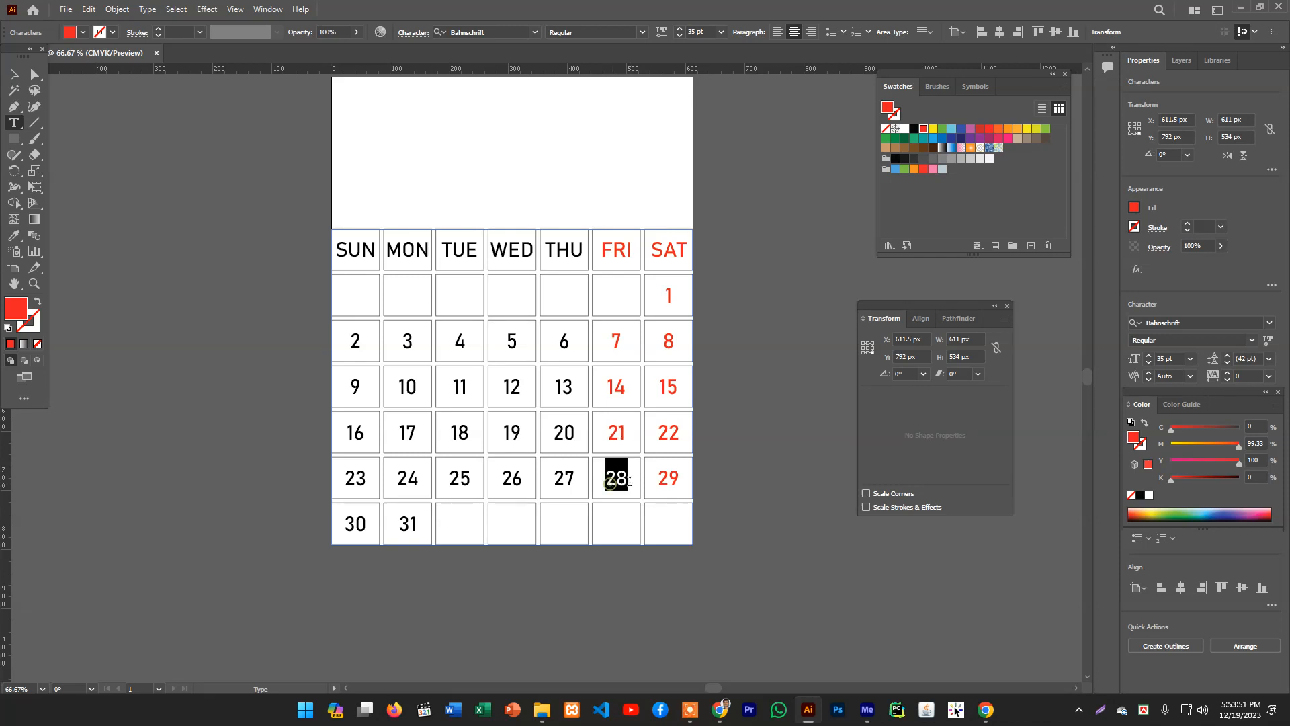
click(14, 235)
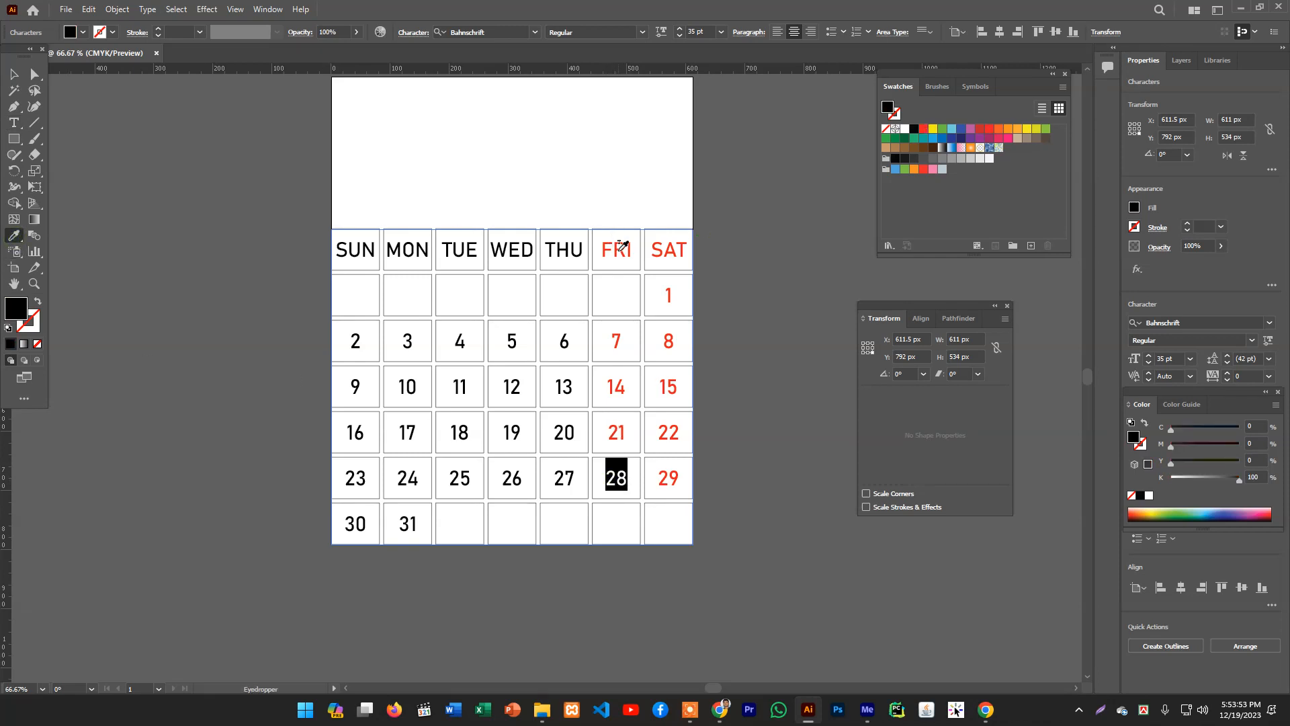
click(617, 250)
click(14, 74)
click(151, 187)
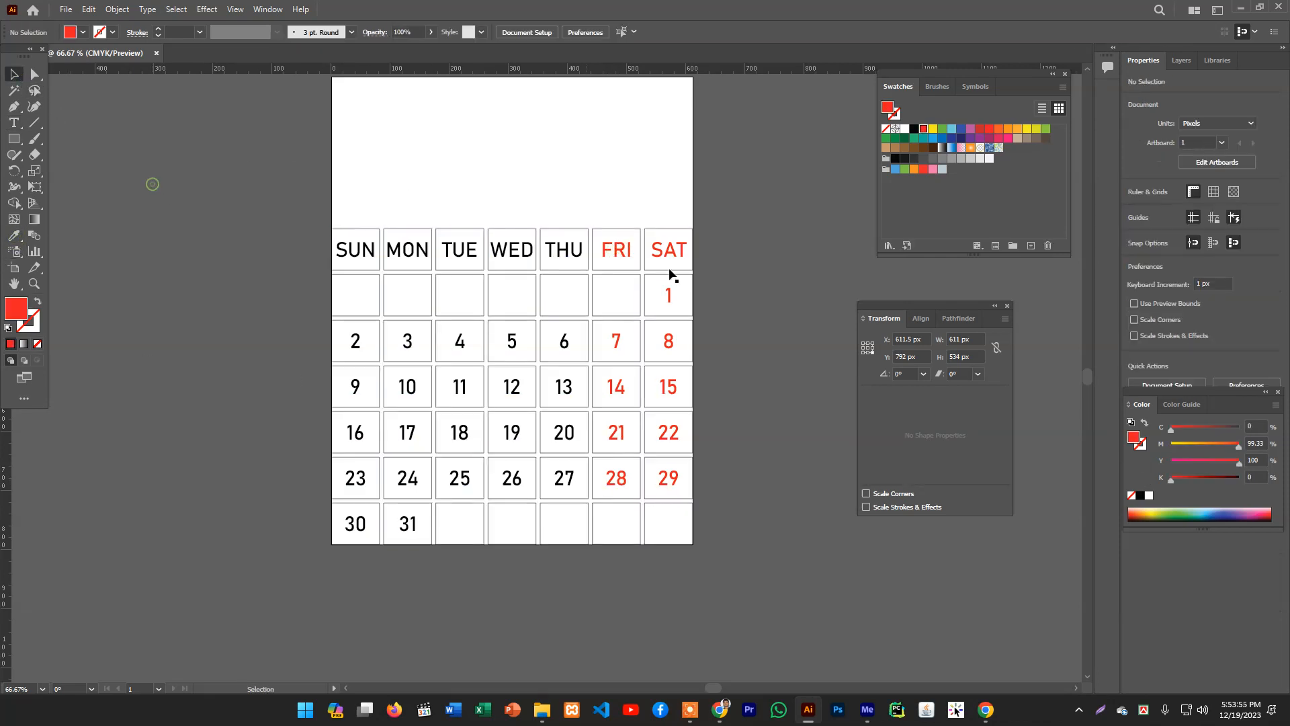
- Select the calendar's text group and lock it so only the cells stay selectable
scroll(800, 370, down, 1)
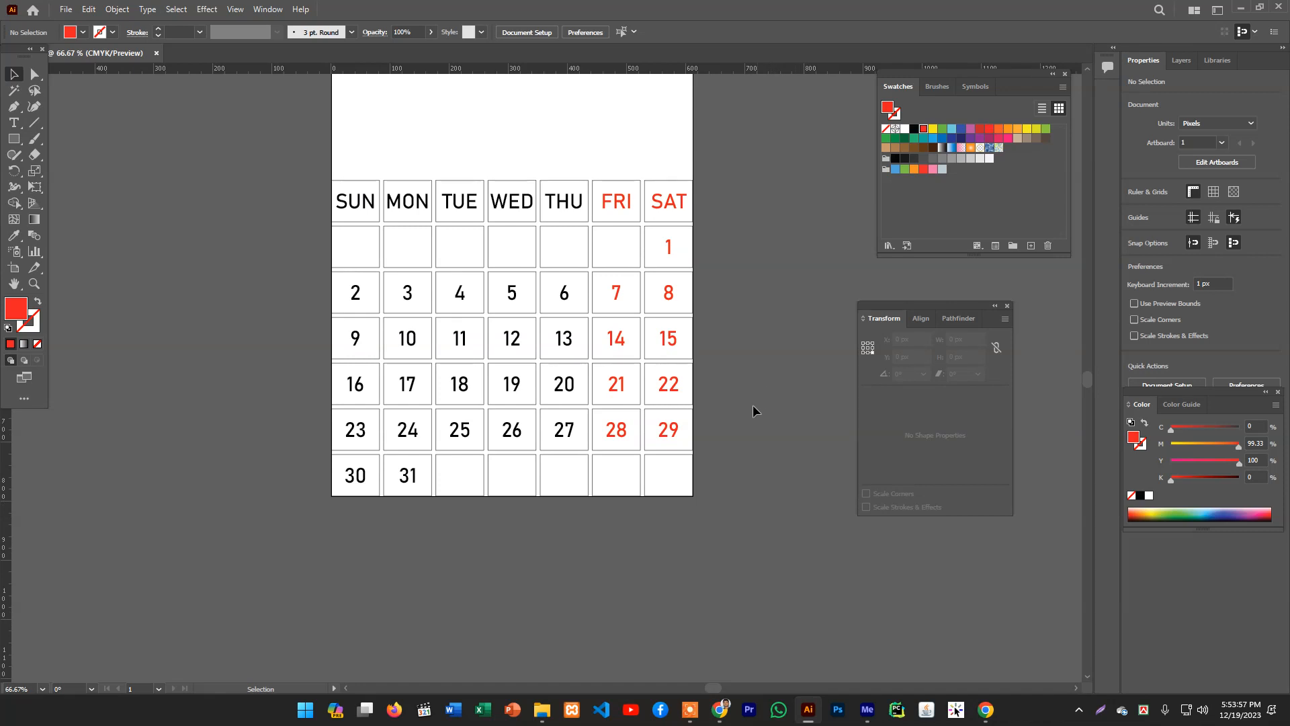
scroll(735, 421, up, 1)
scroll(735, 421, up, 2)
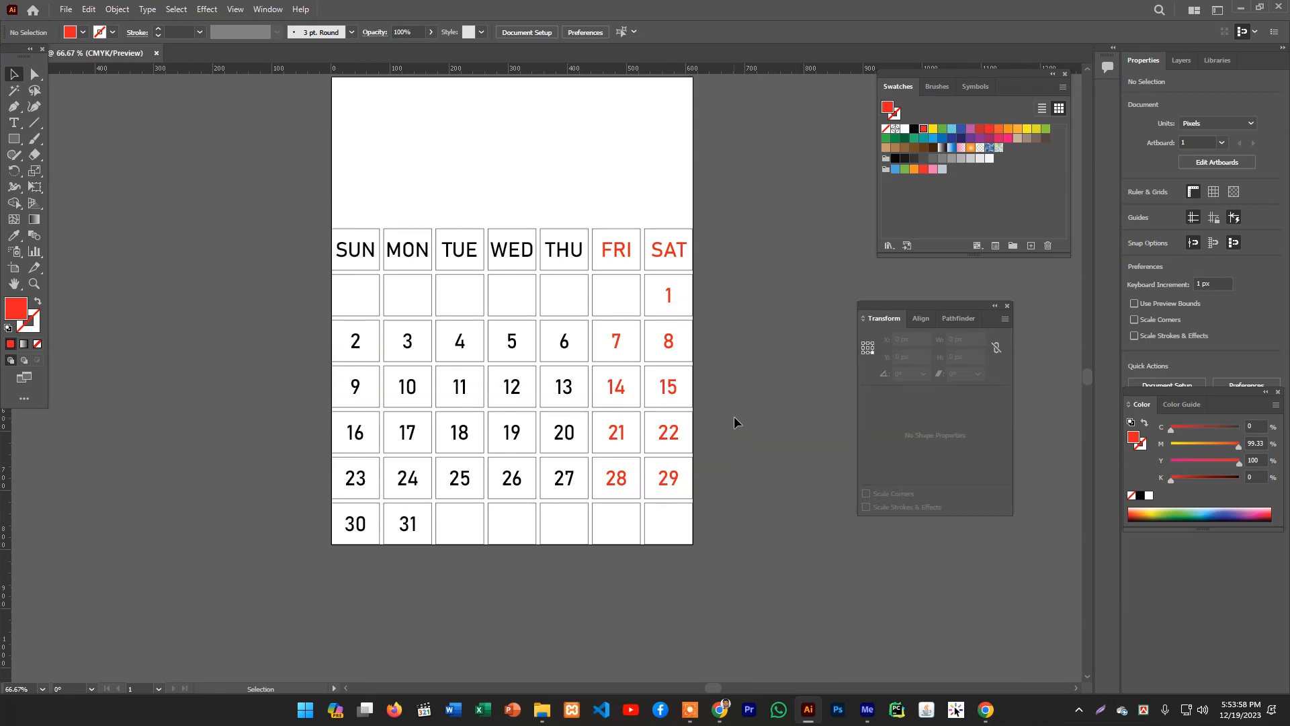
click(543, 306)
click(737, 308)
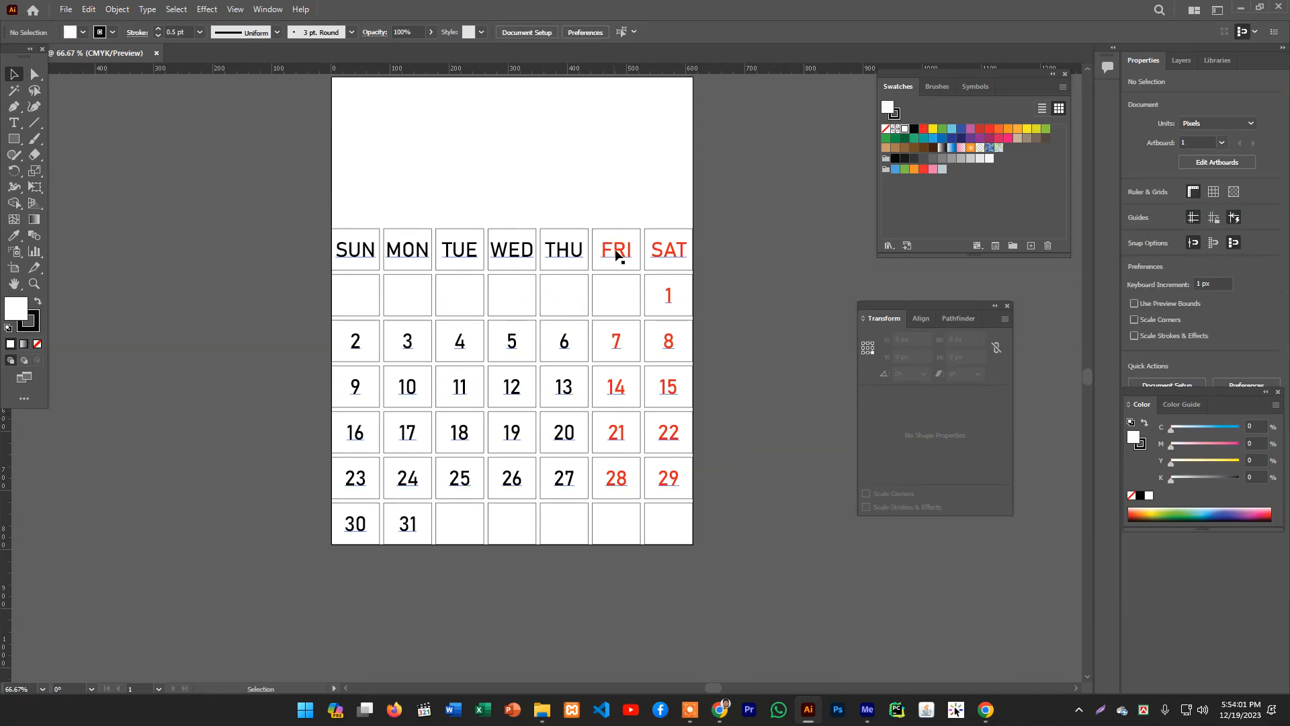
click(613, 254)
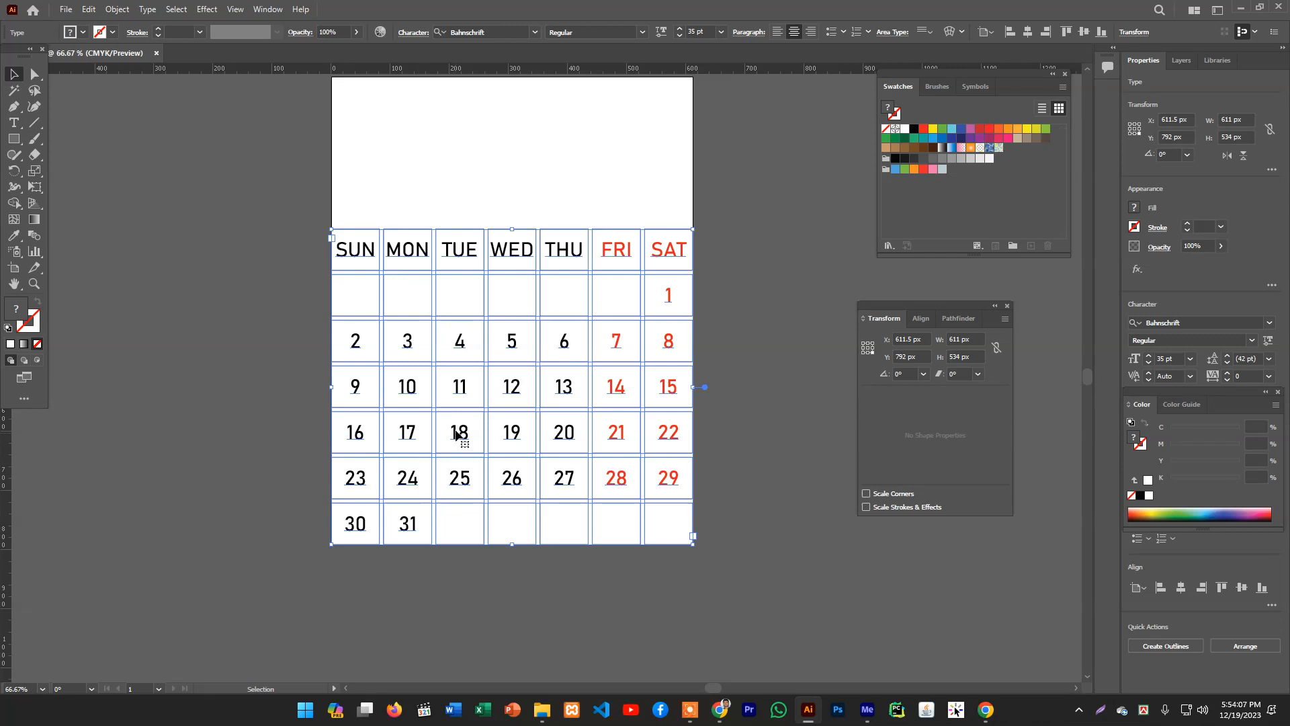
key(ctrl+2)
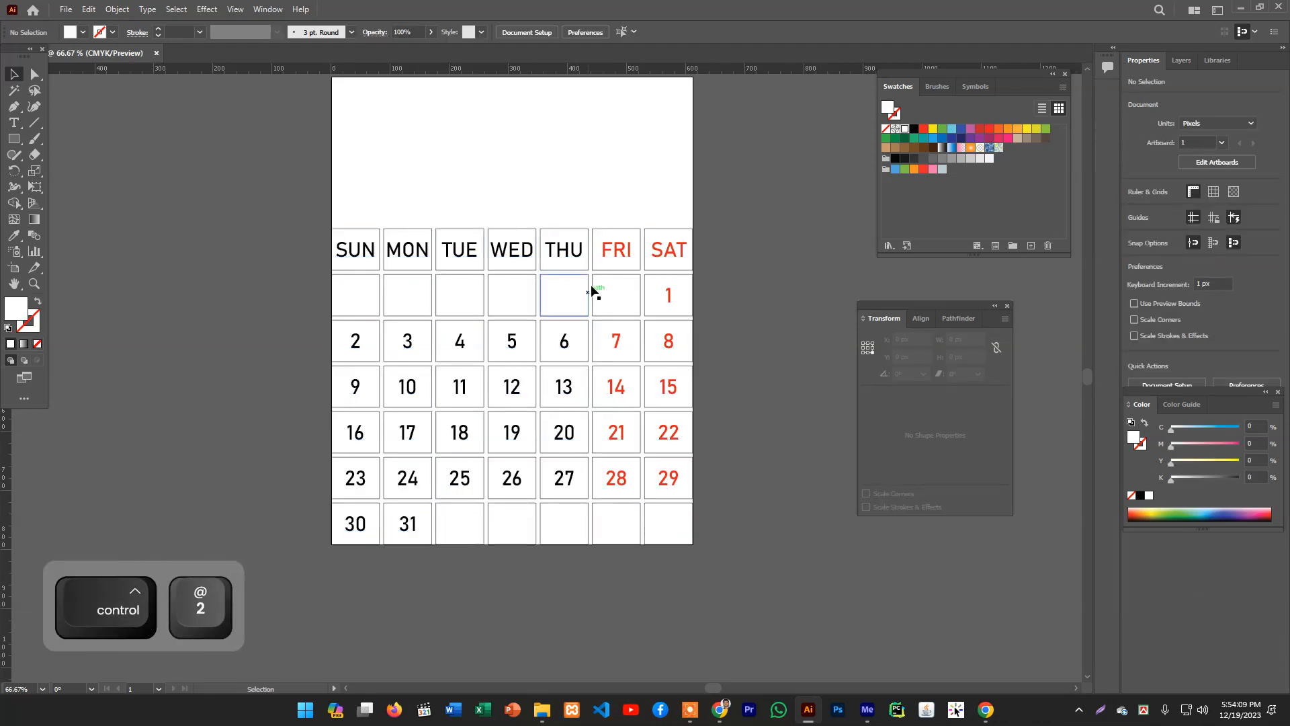
- Select the FRI and SAT column cells and set their stroke color to FF0000 in the Color Picker
drag(312, 222, 726, 568)
drag(581, 216, 707, 541)
click(578, 199)
drag(602, 208, 706, 539)
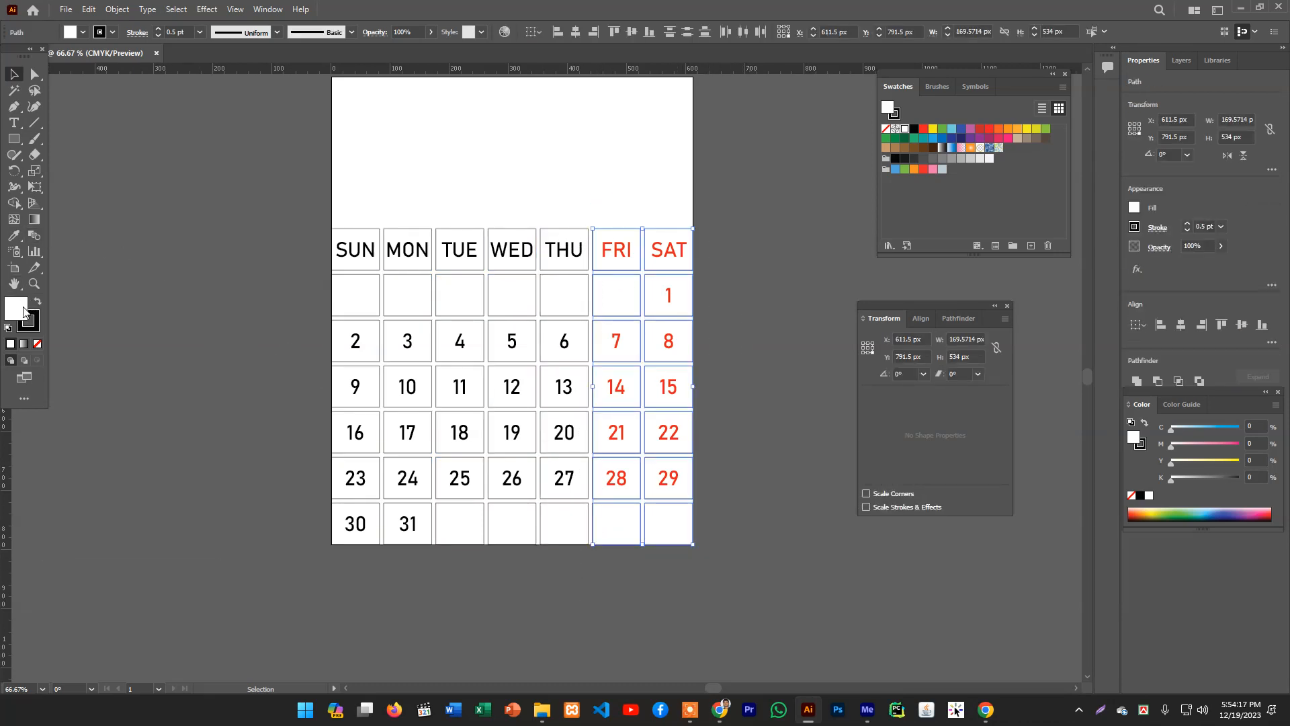
double_click(34, 320)
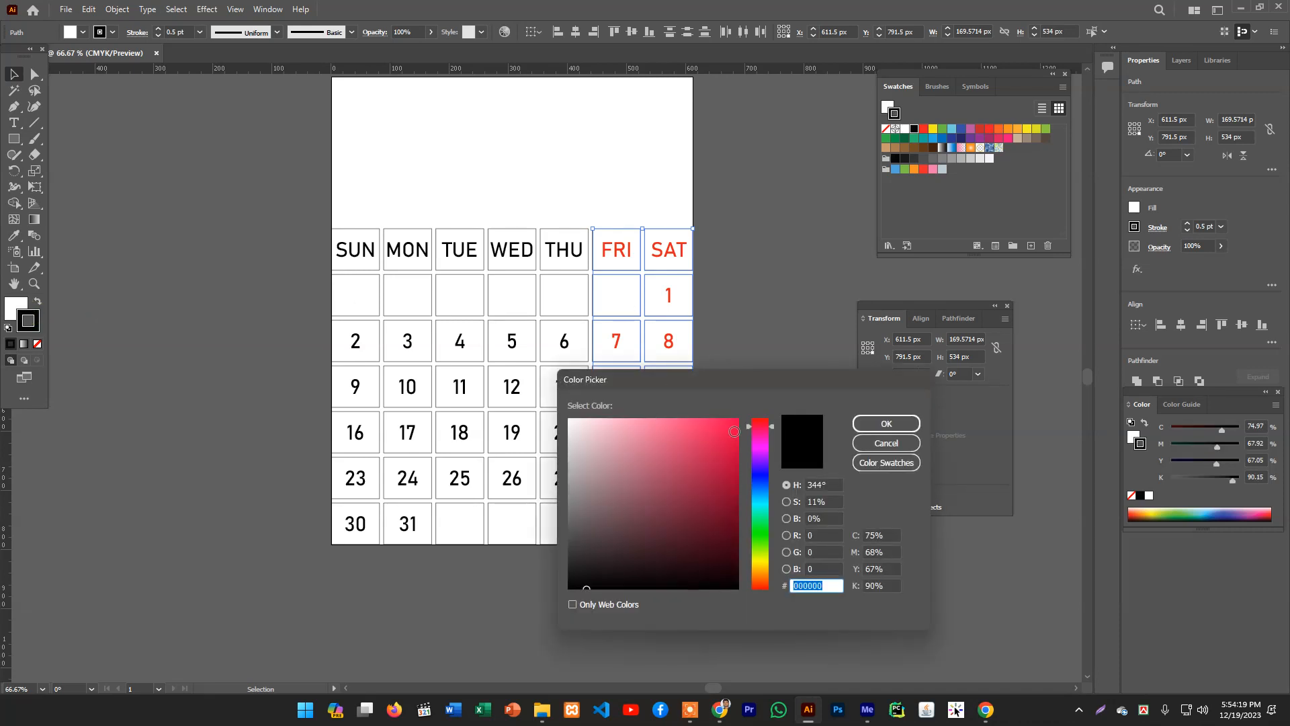
drag(754, 429, 754, 418)
click(738, 420)
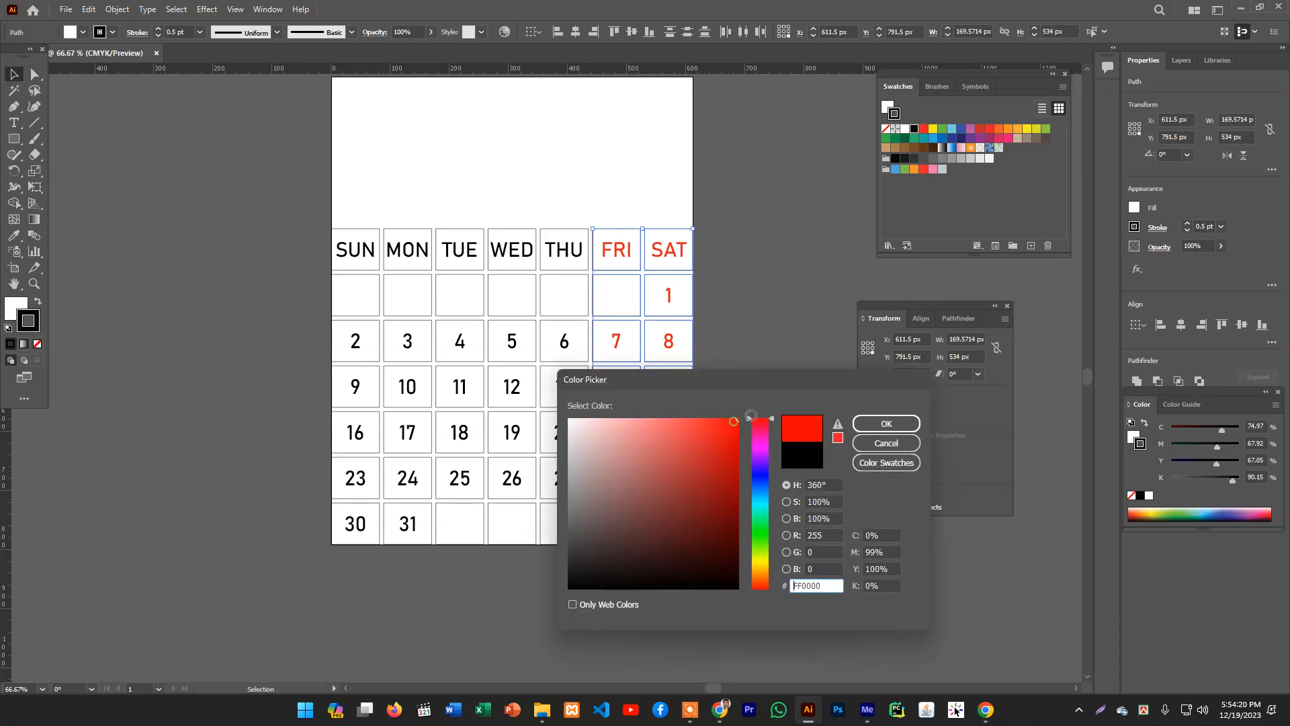
click(874, 423)
click(791, 357)
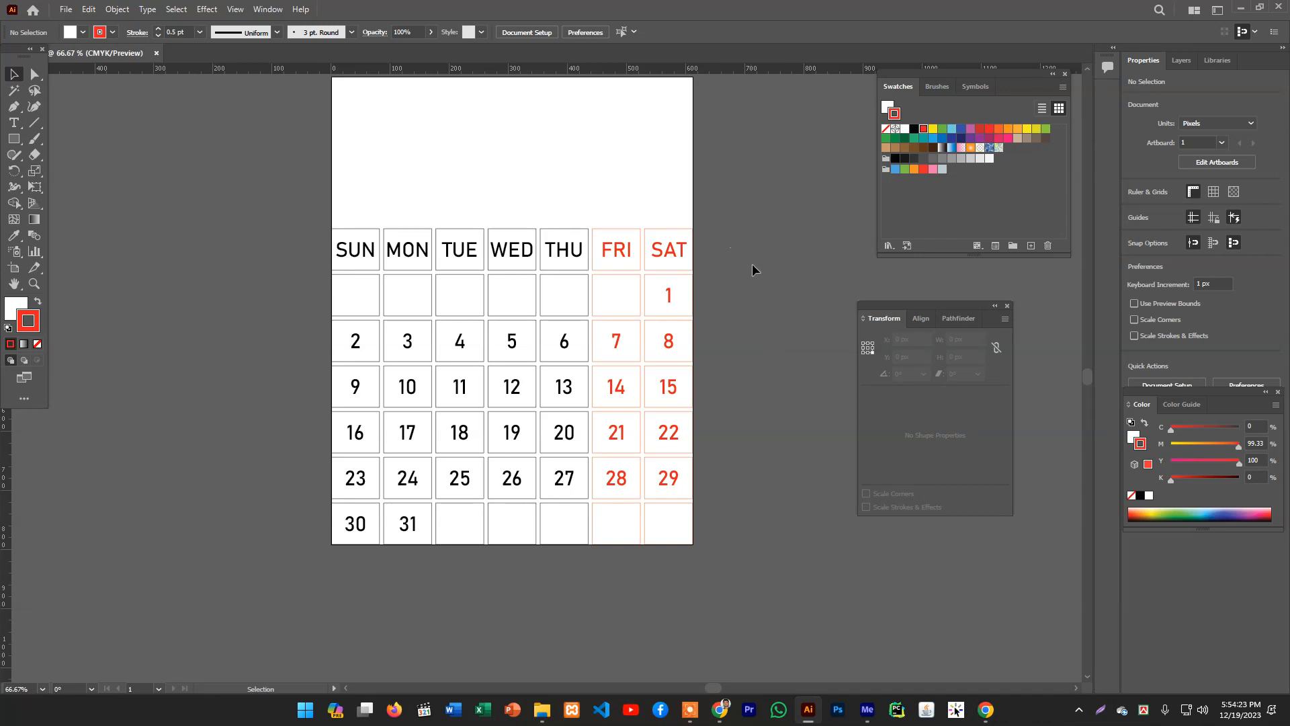
- Select all the calendar cells and give them a gradient fill
scroll(753, 269, up, 1)
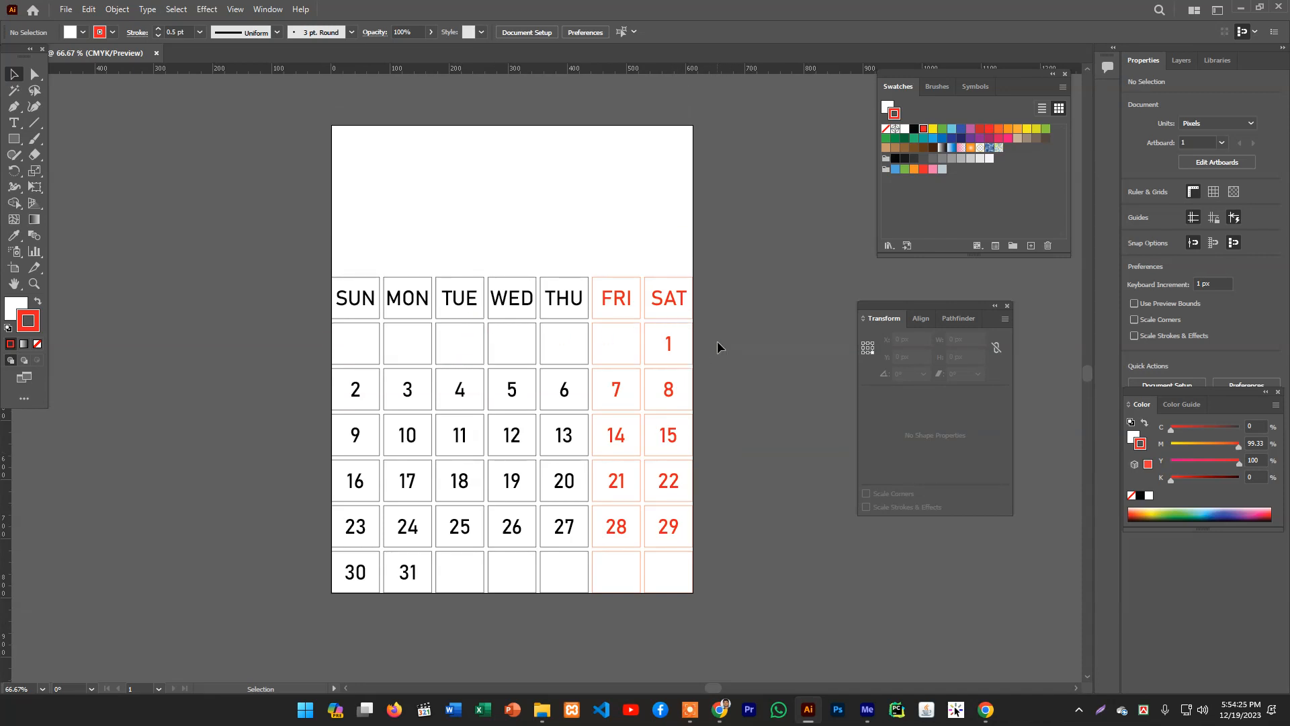
drag(426, 357, 752, 613)
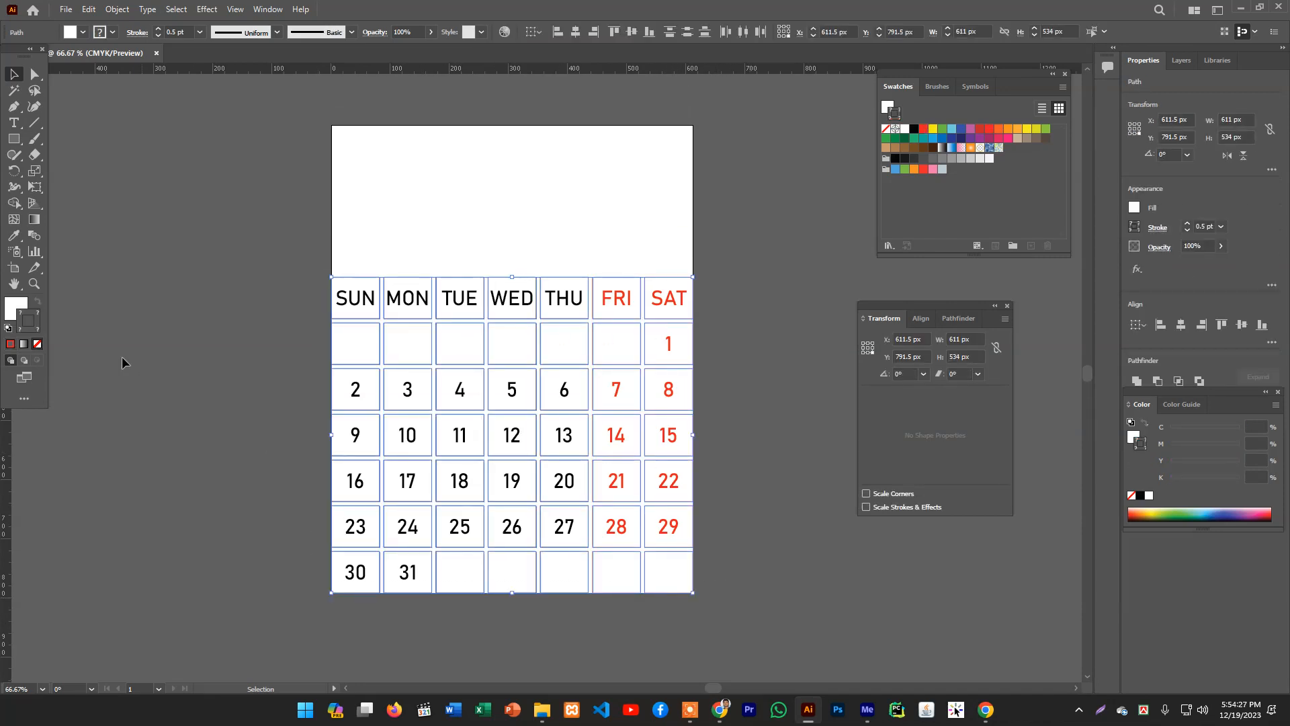
click(12, 300)
double_click(15, 304)
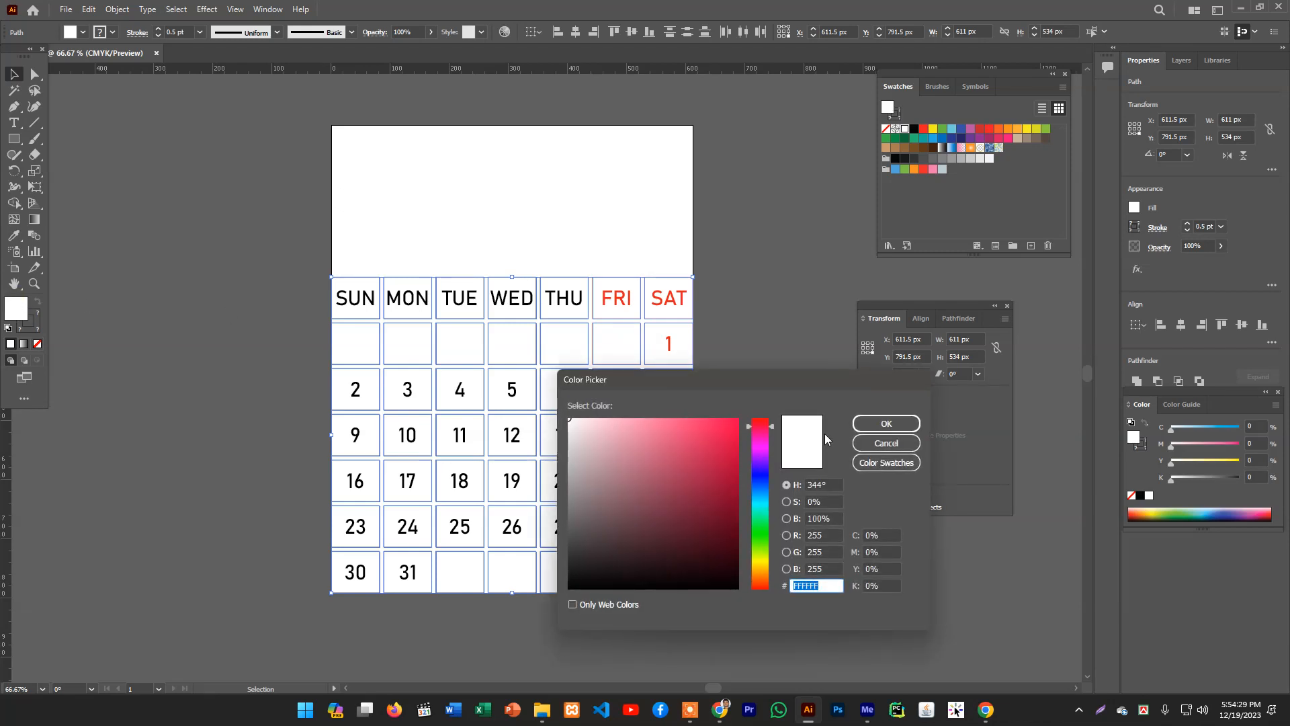
click(886, 443)
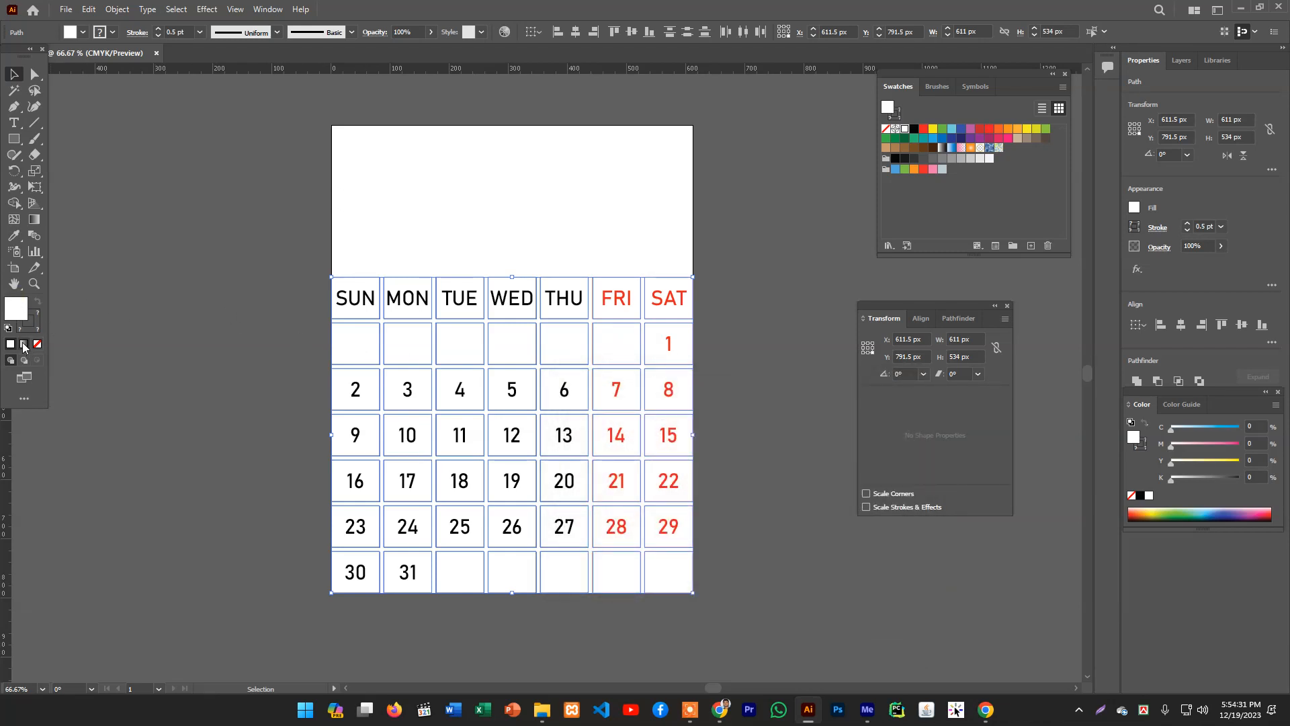
click(24, 345)
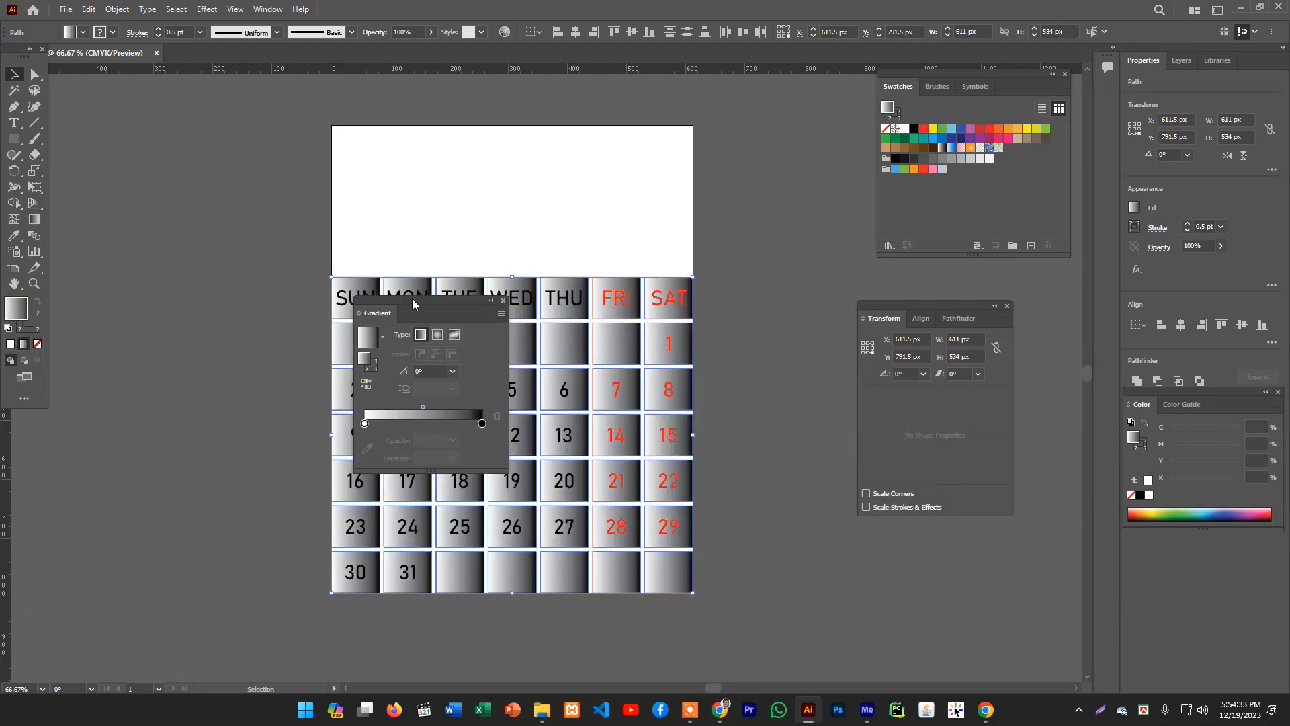
drag(413, 304, 189, 224)
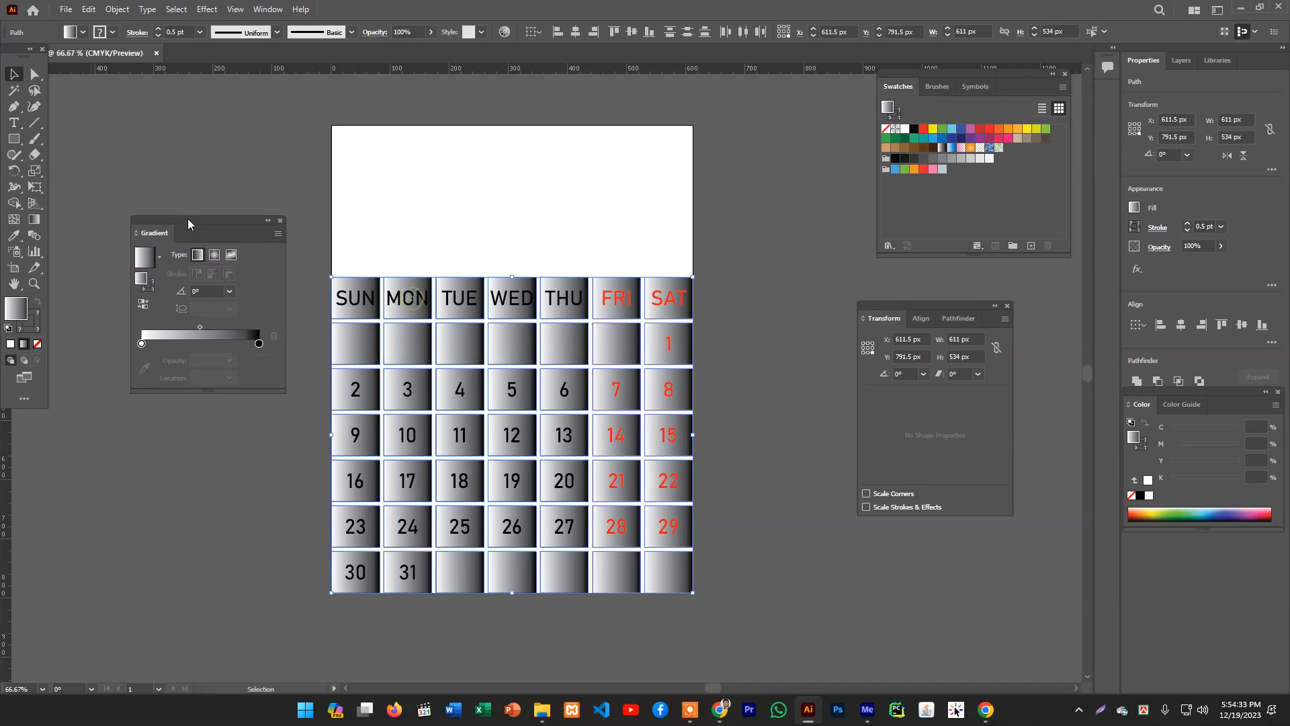
- Color the gradient's start stop pink and its end stop a darker magenta from the swatches
double_click(142, 345)
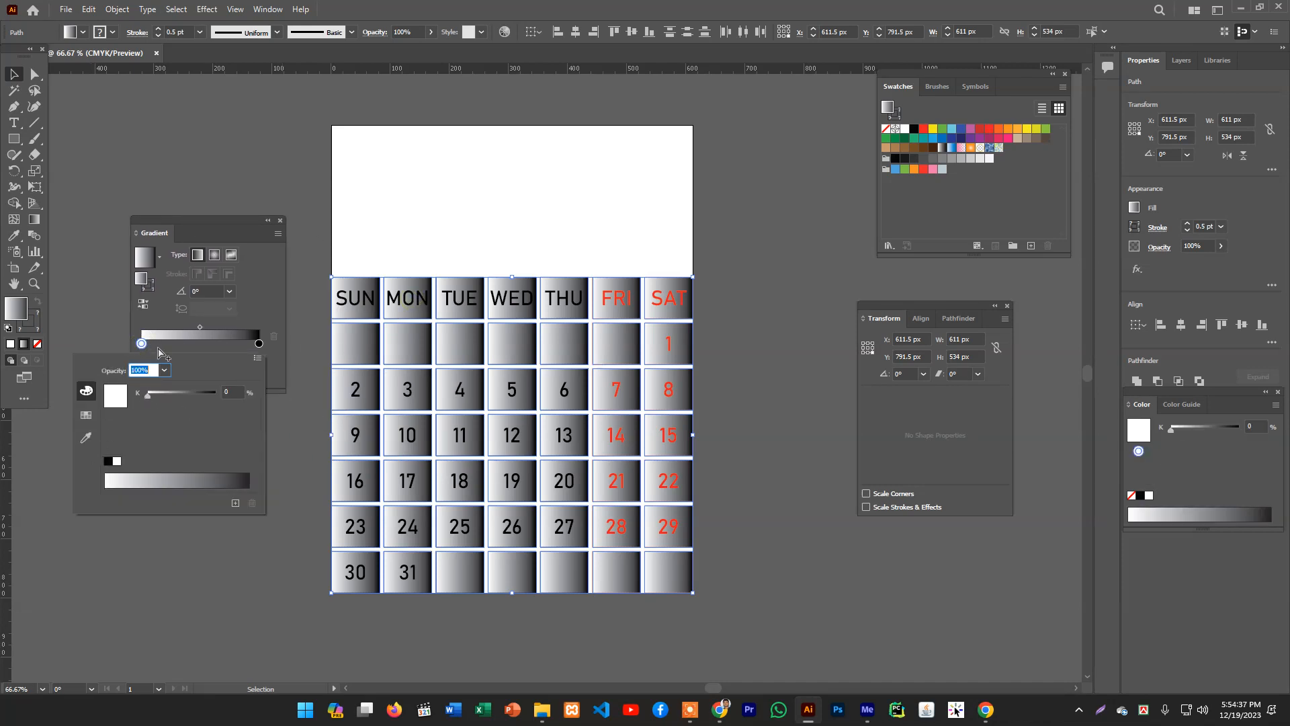
click(87, 414)
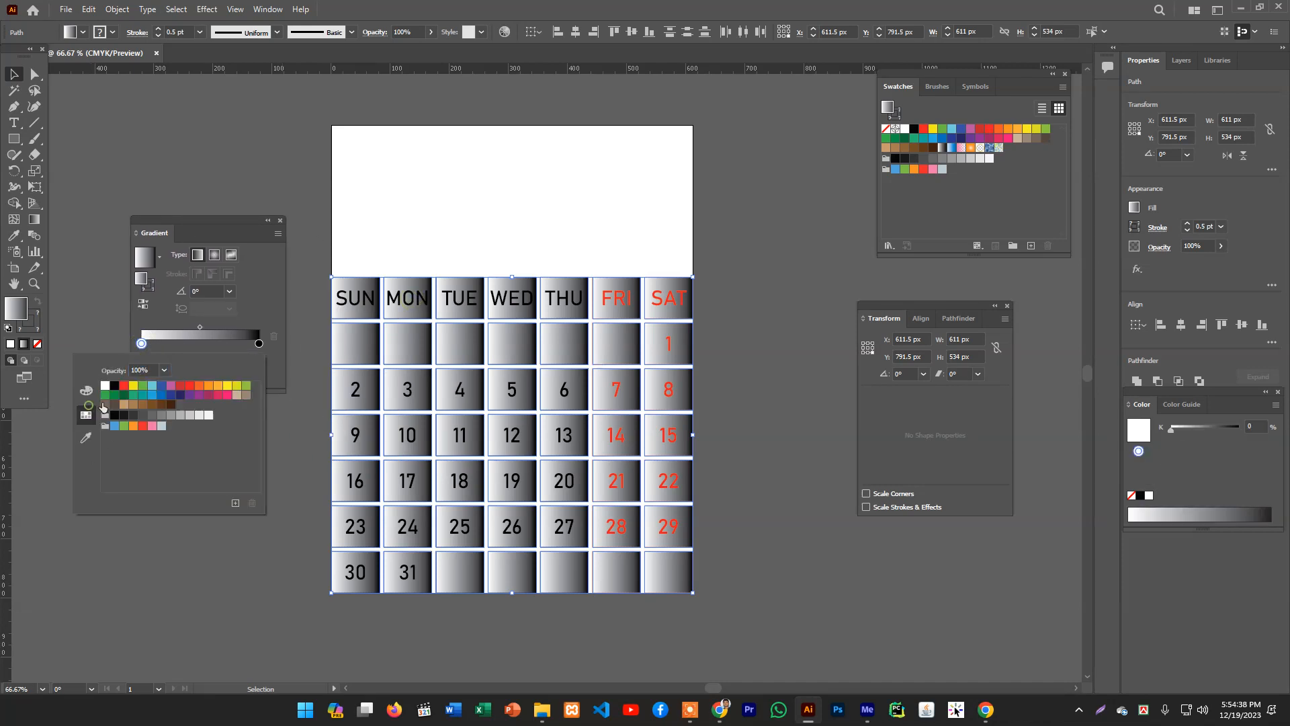
click(202, 399)
click(261, 345)
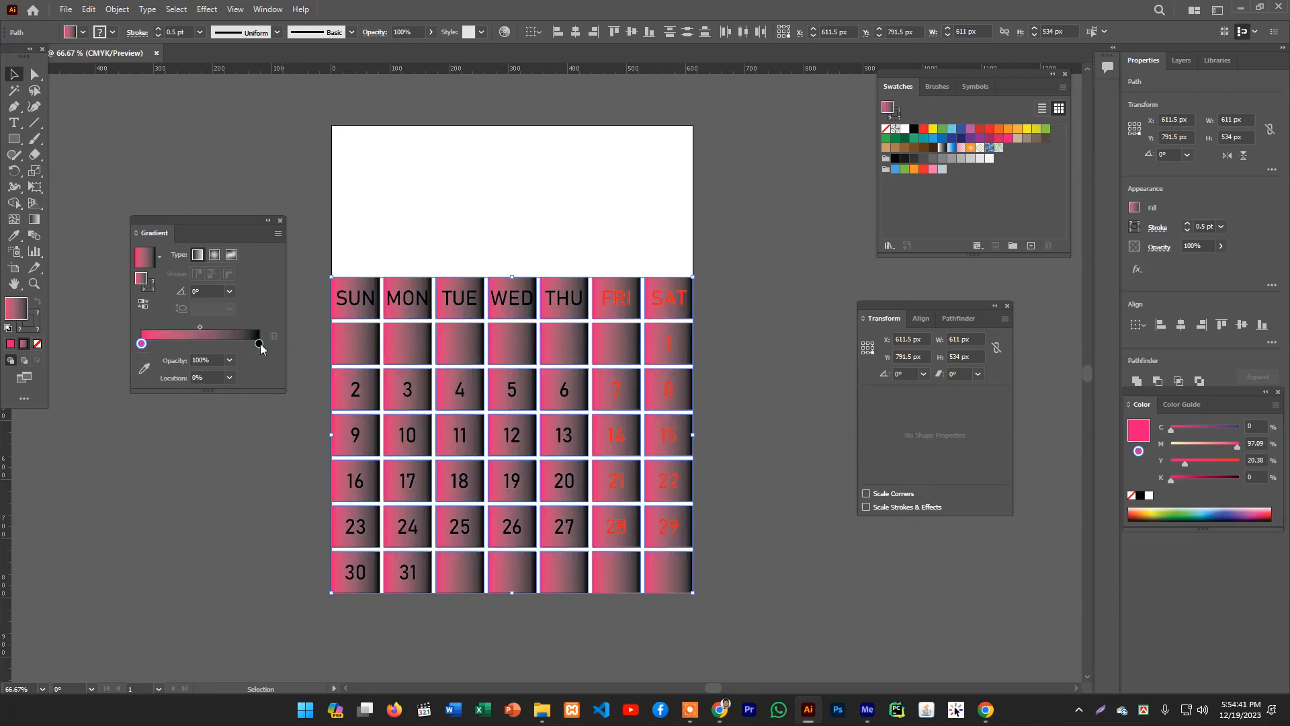
double_click(256, 343)
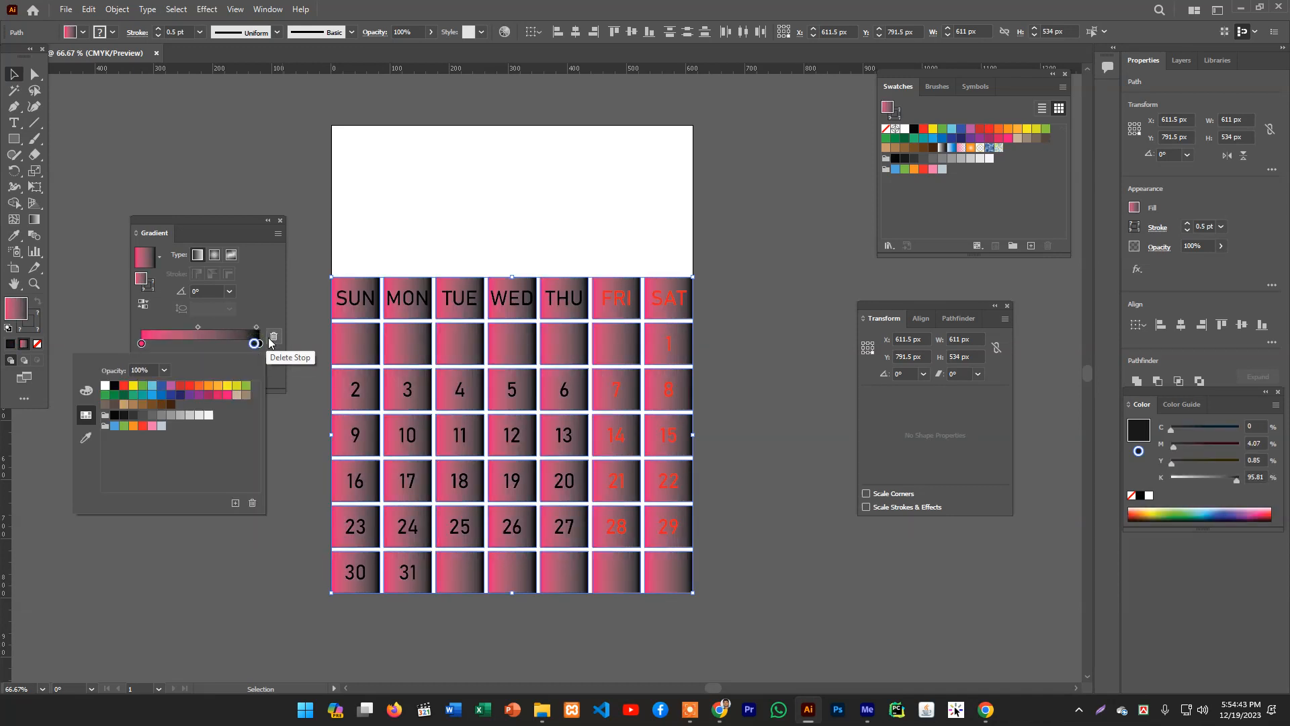
click(271, 339)
click(270, 339)
double_click(259, 343)
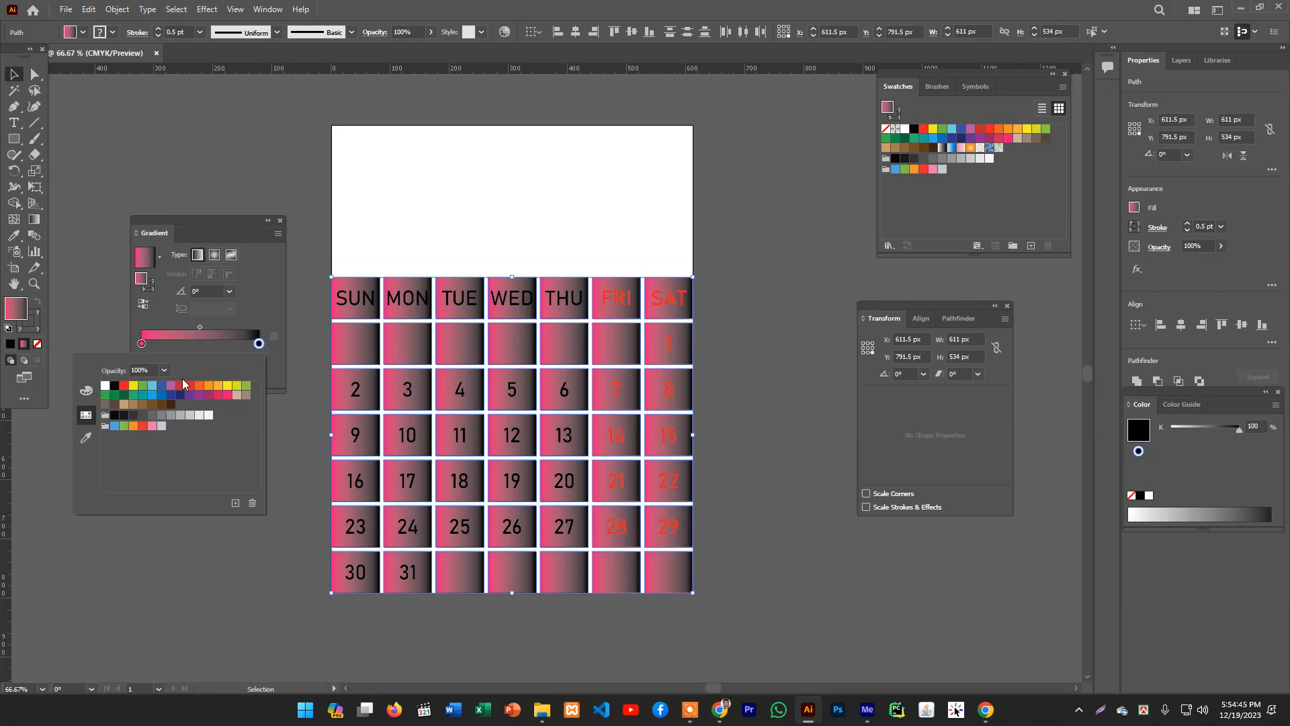
click(227, 396)
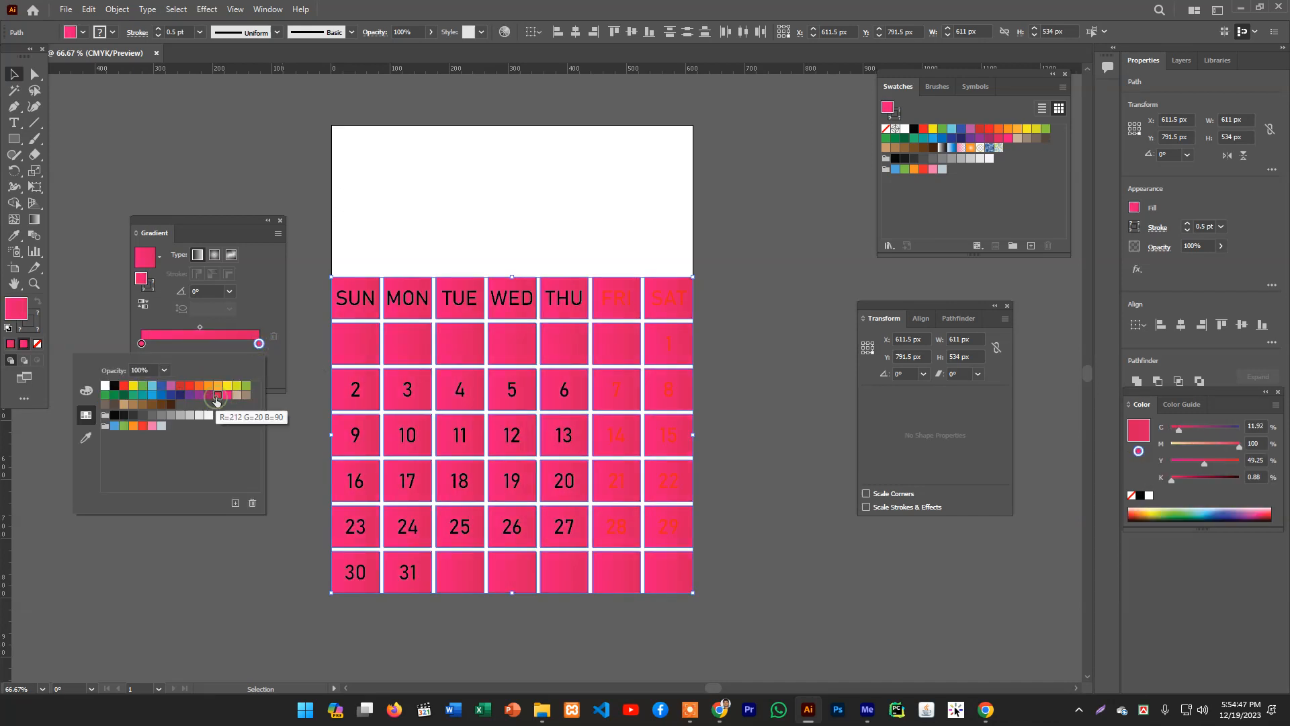
click(209, 395)
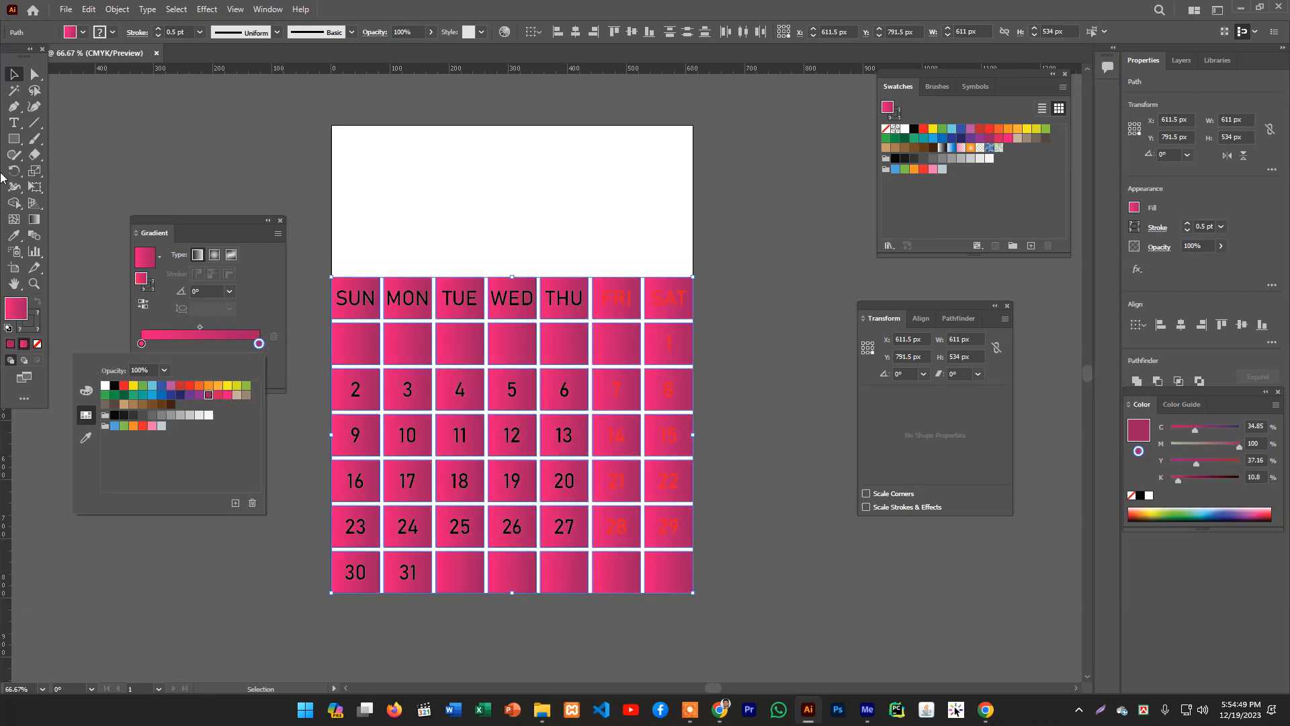
- Redirect the gradient vertically with the Gradient tool, running from above the grid to below it
click(15, 75)
click(30, 222)
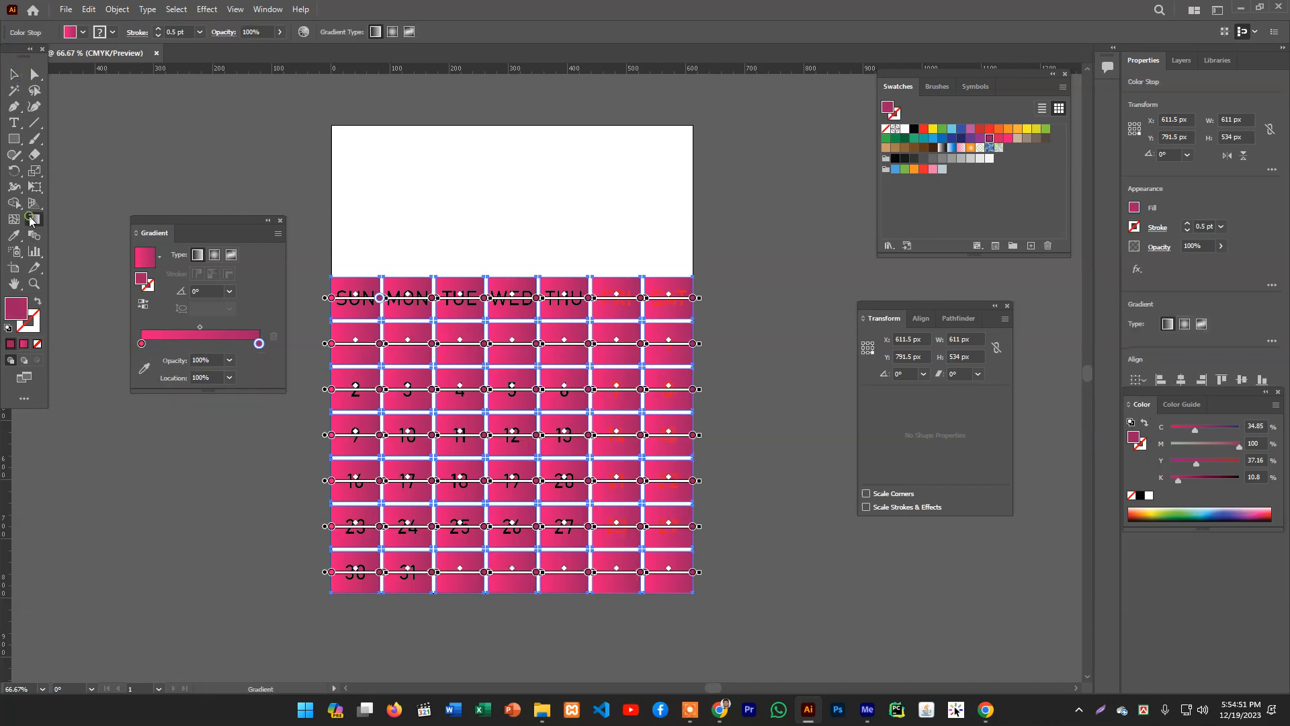
drag(527, 220, 522, 674)
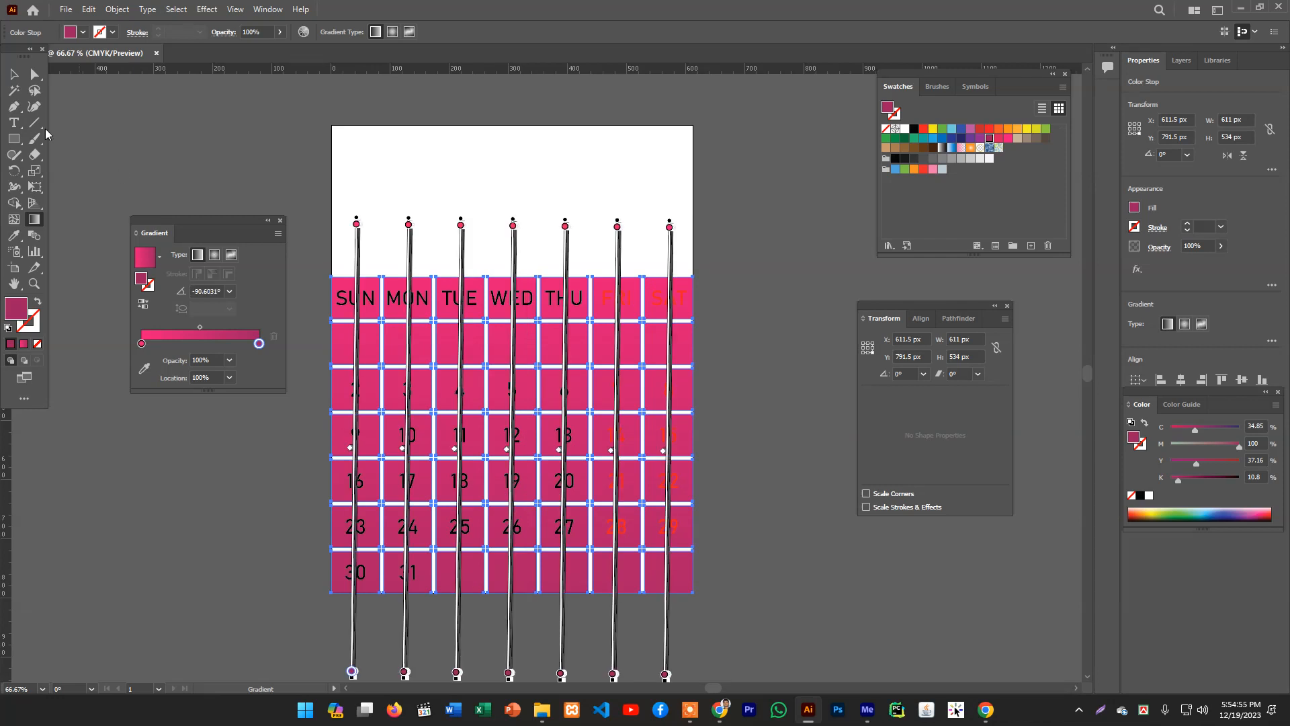
- Deselect the cells and unlock all objects
click(15, 74)
click(168, 148)
click(402, 300)
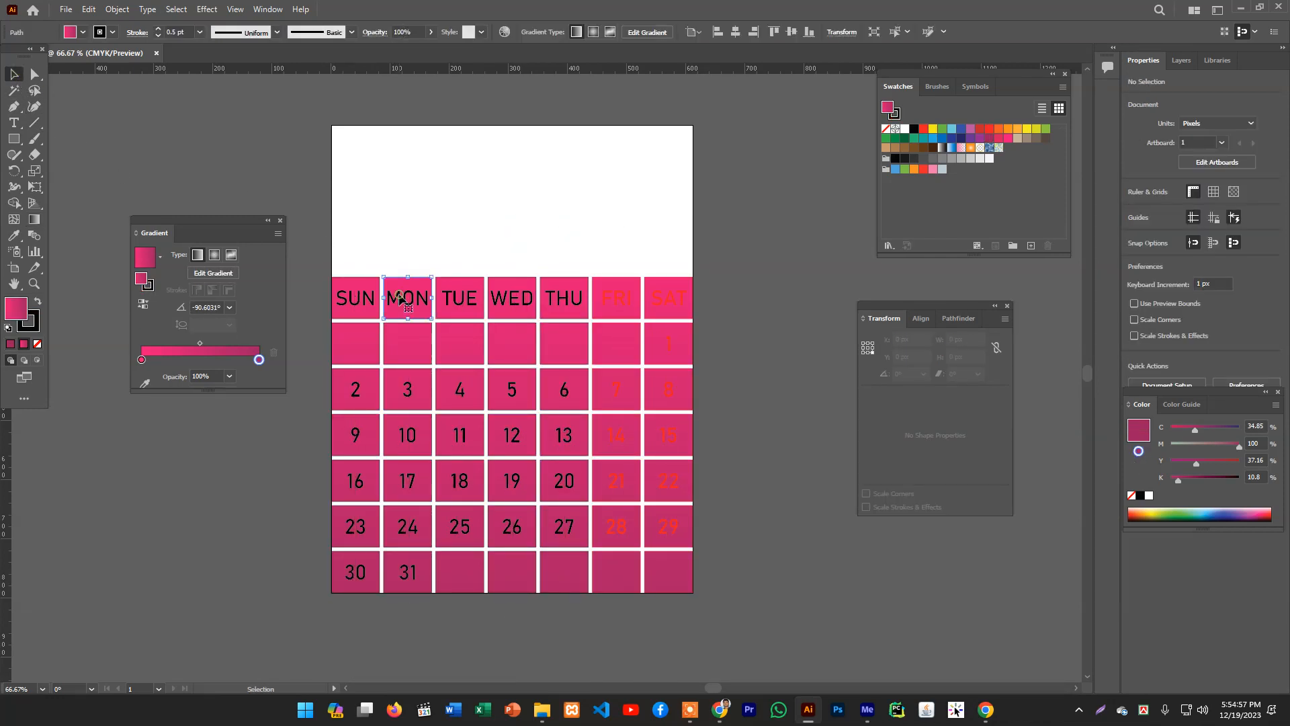
click(393, 226)
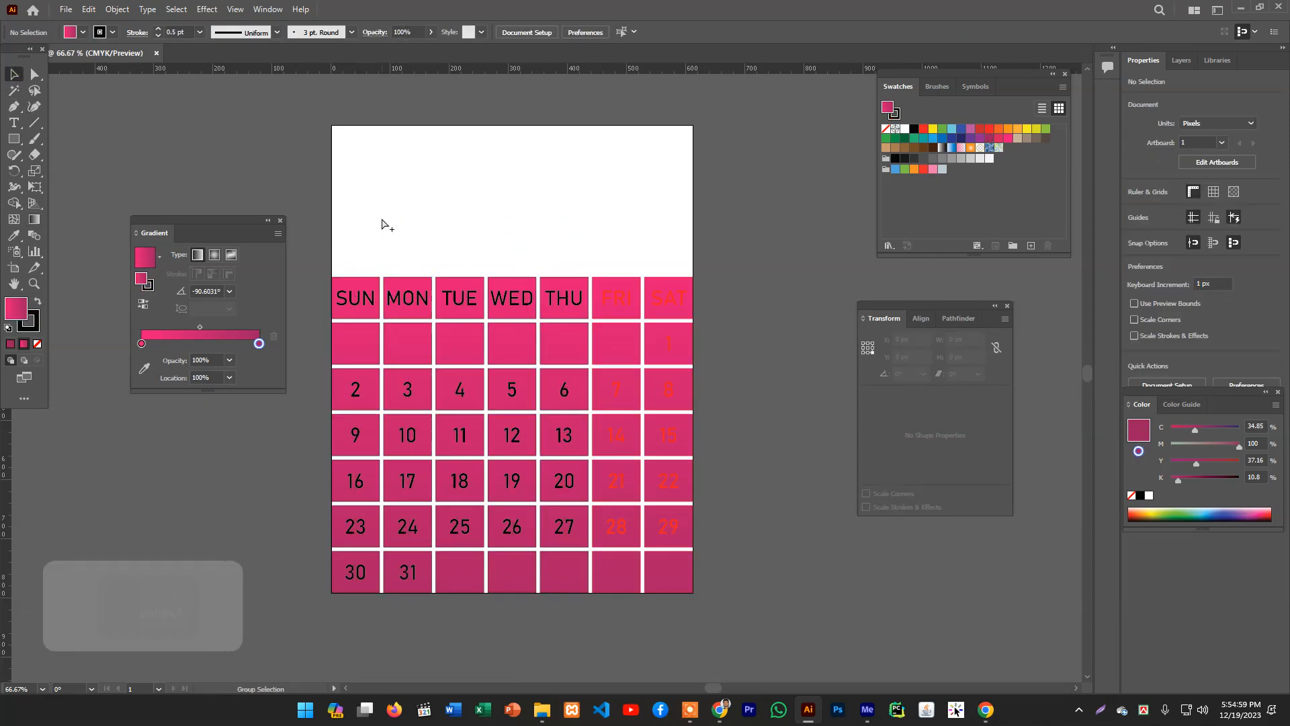
key(ctrl+alt+2)
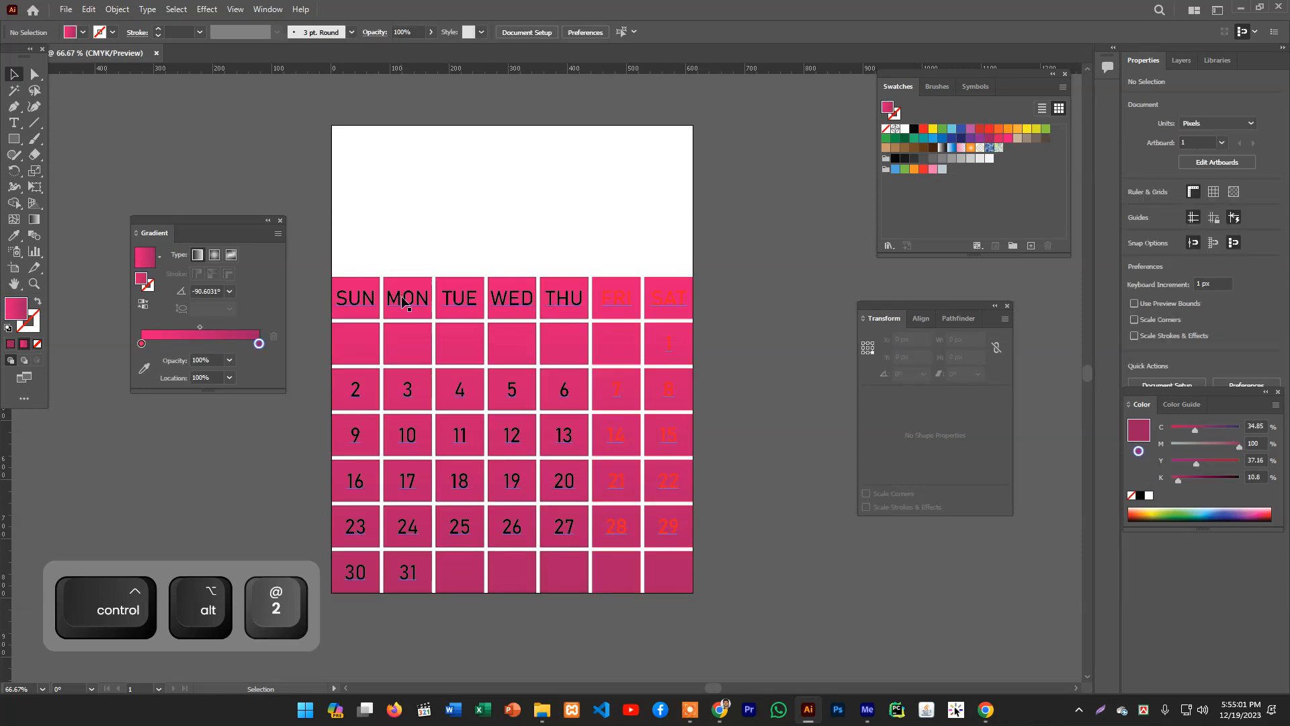
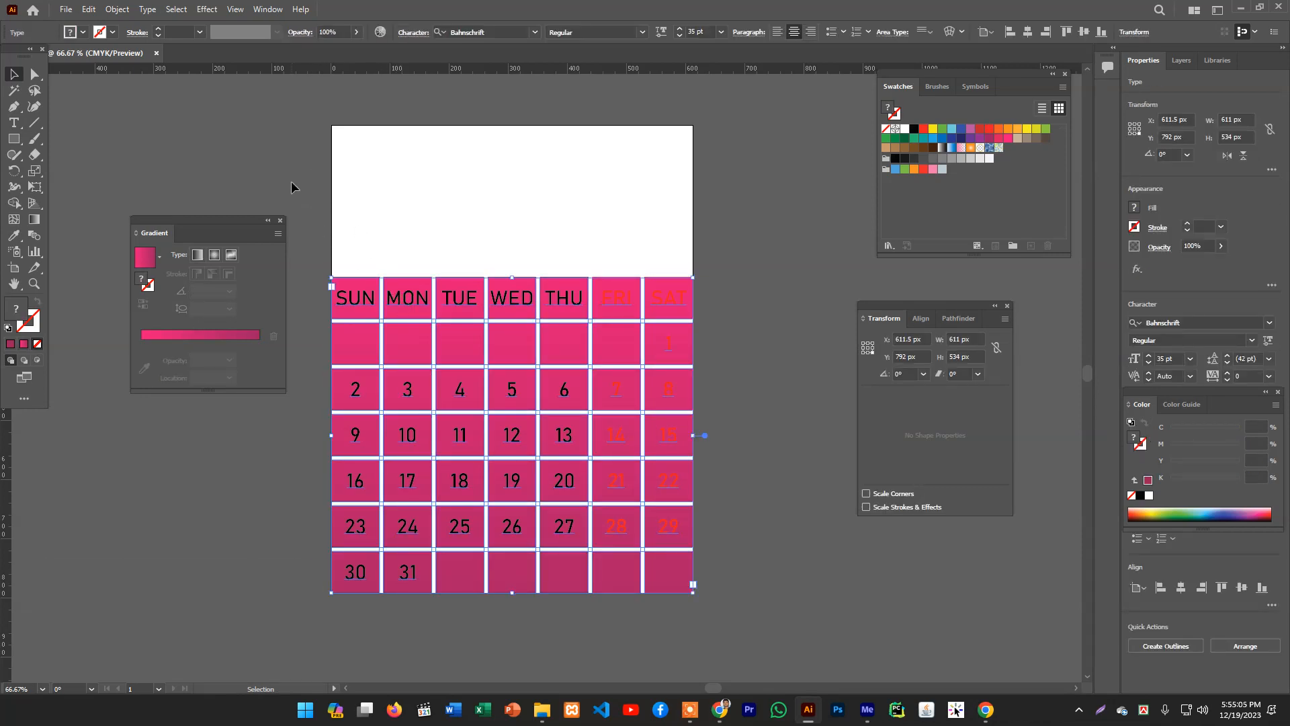
click(291, 182)
click(10, 89)
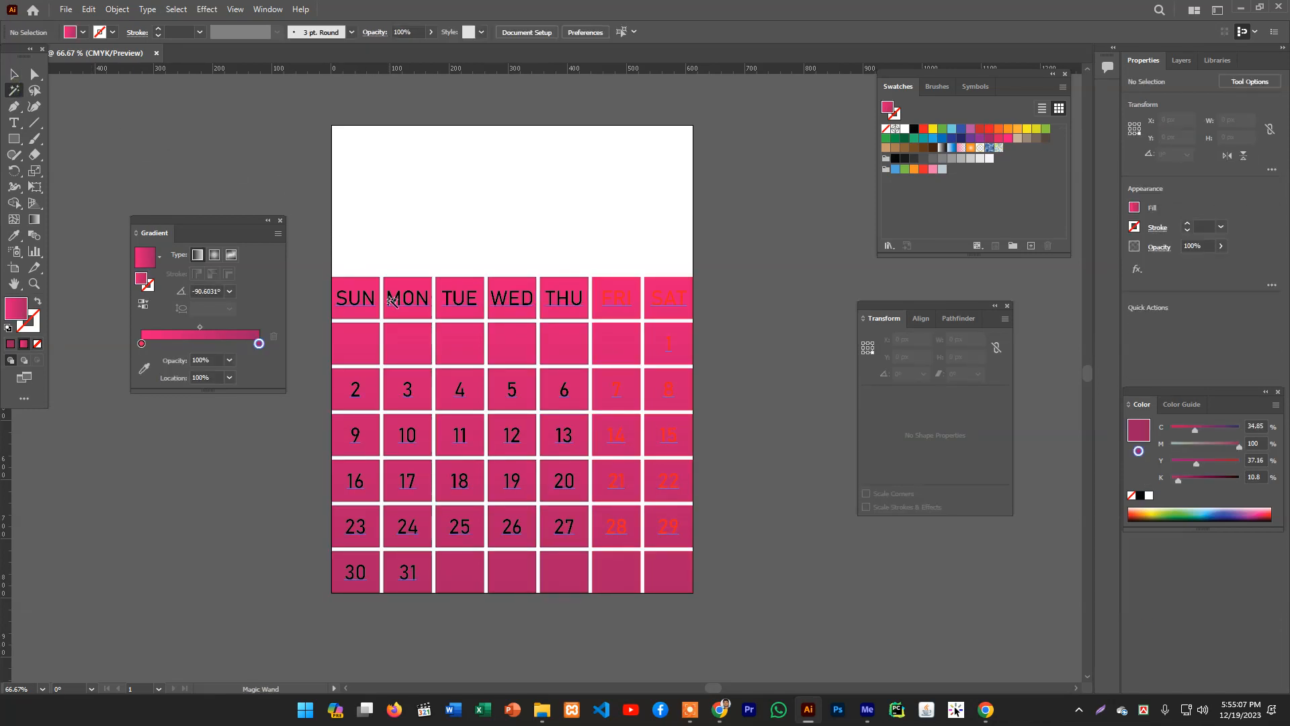
click(392, 299)
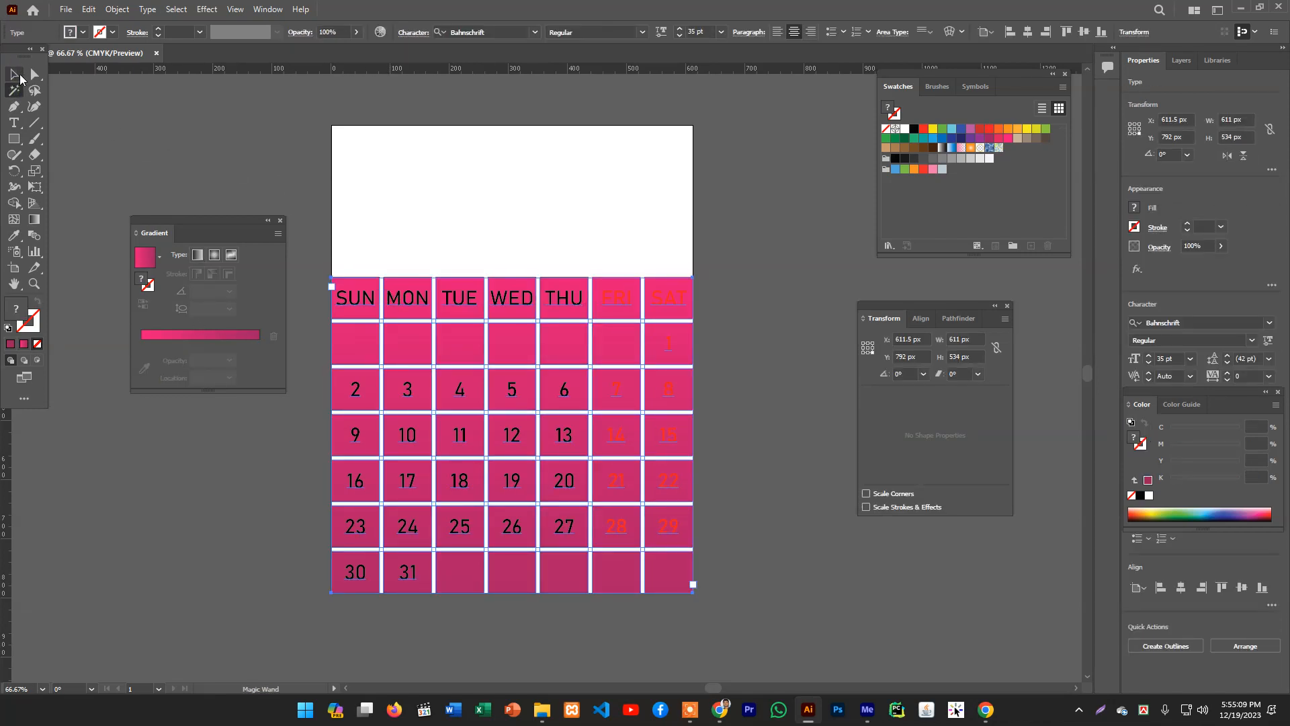
click(20, 76)
click(228, 152)
- Select all the calendar text with the Type tool and set its fill colour to white (FFFFFF)
click(21, 123)
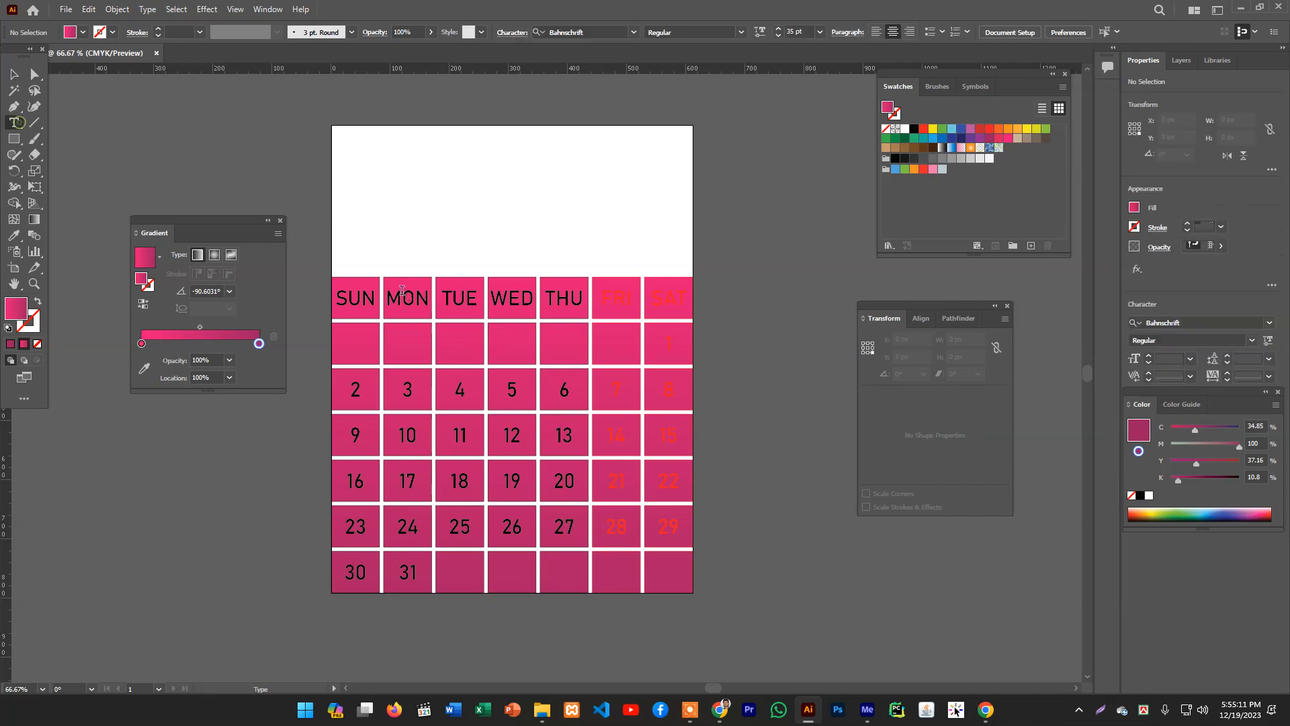
click(402, 291)
key(ctrl+a)
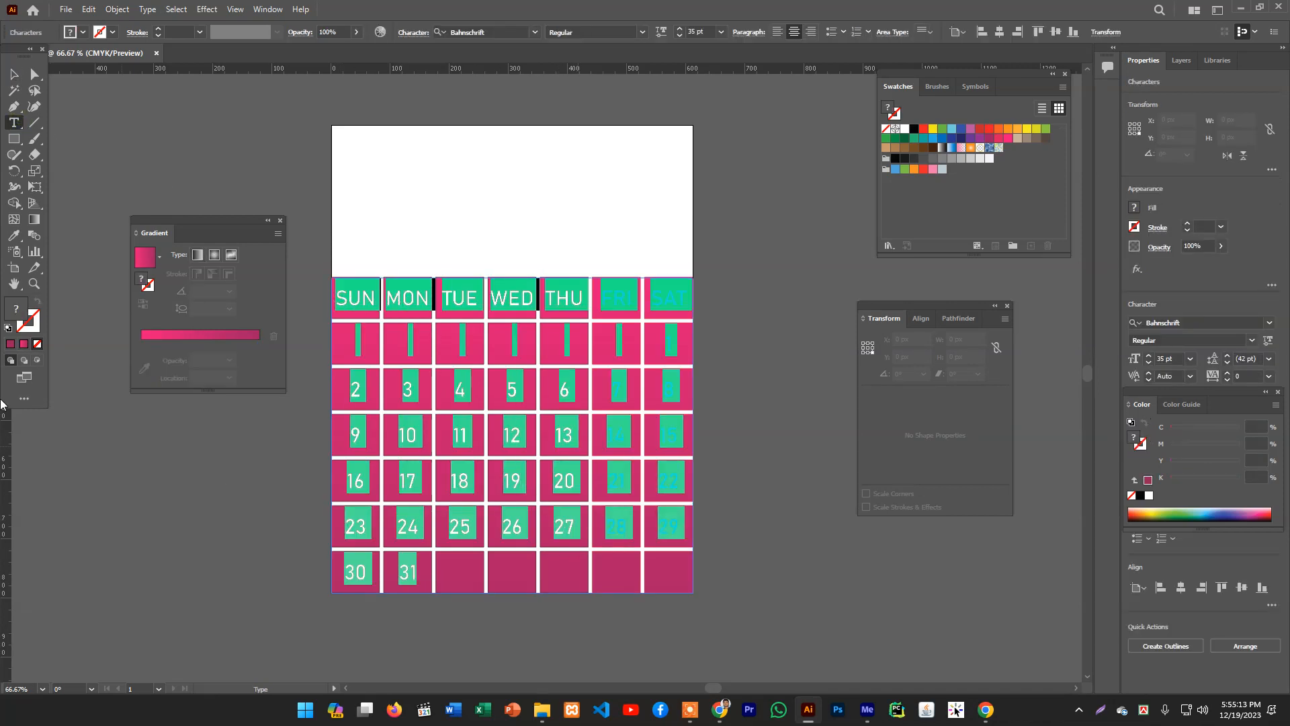
double_click(15, 309)
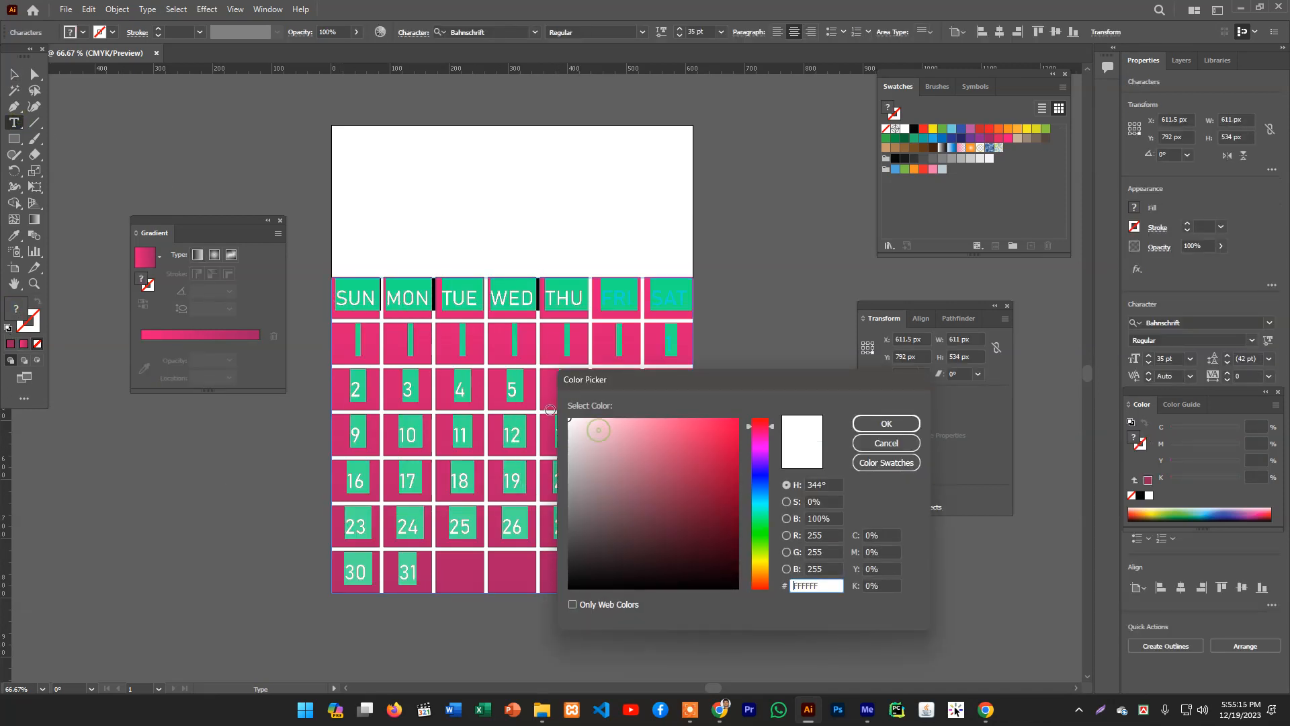
click(886, 423)
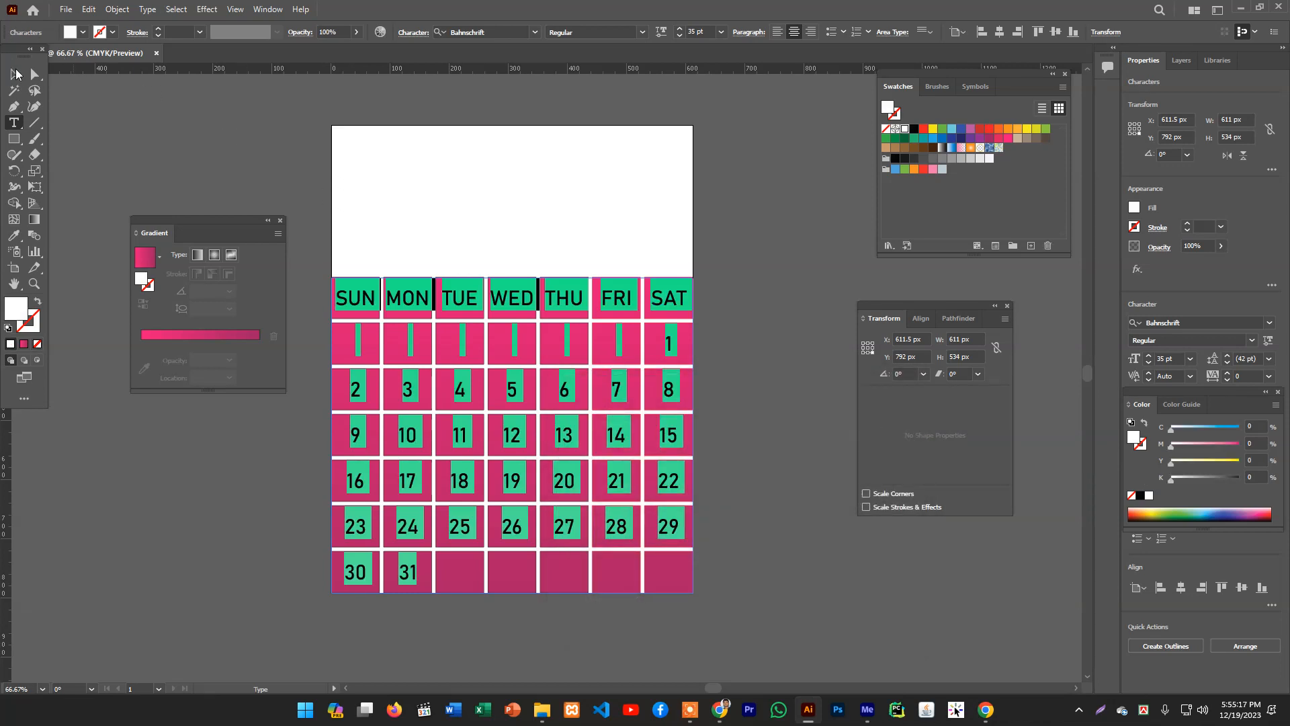
click(15, 74)
click(211, 138)
- Draw a rectangle about 611 x 258 px covering the empty area above the weekday labels
scroll(522, 227, down, 1)
scroll(522, 242, up, 2)
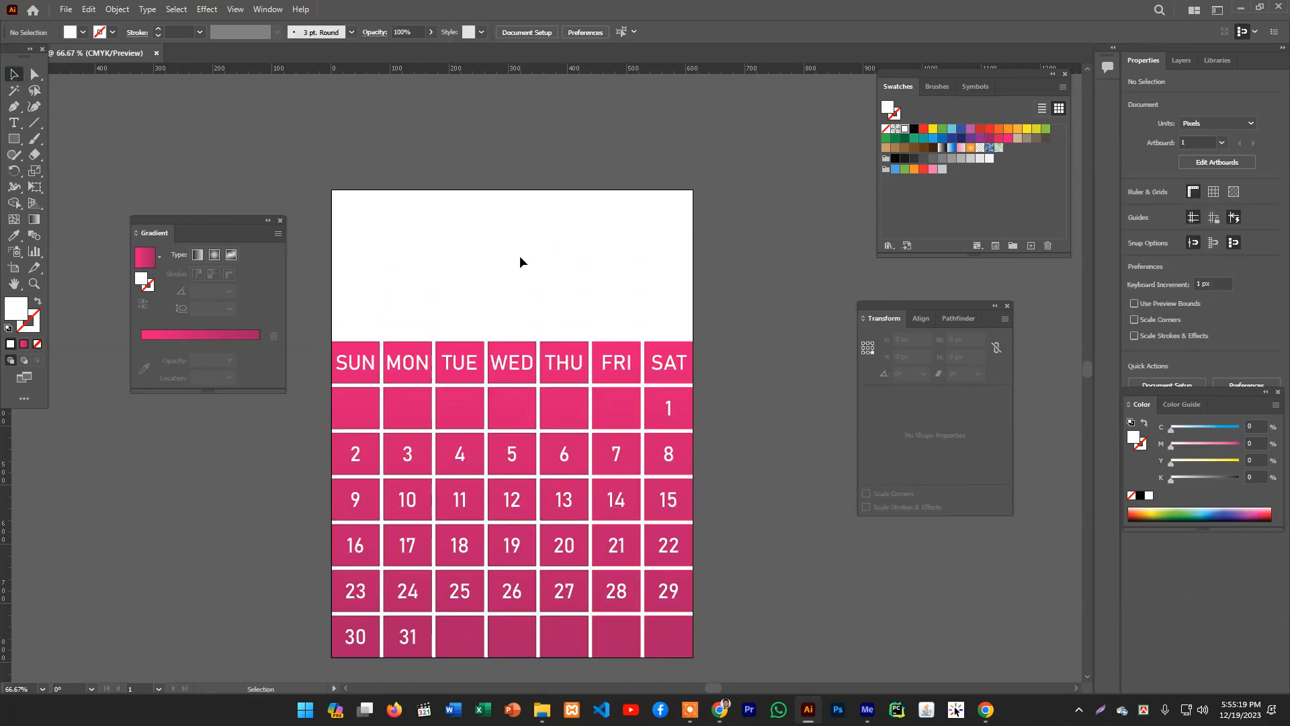
click(13, 139)
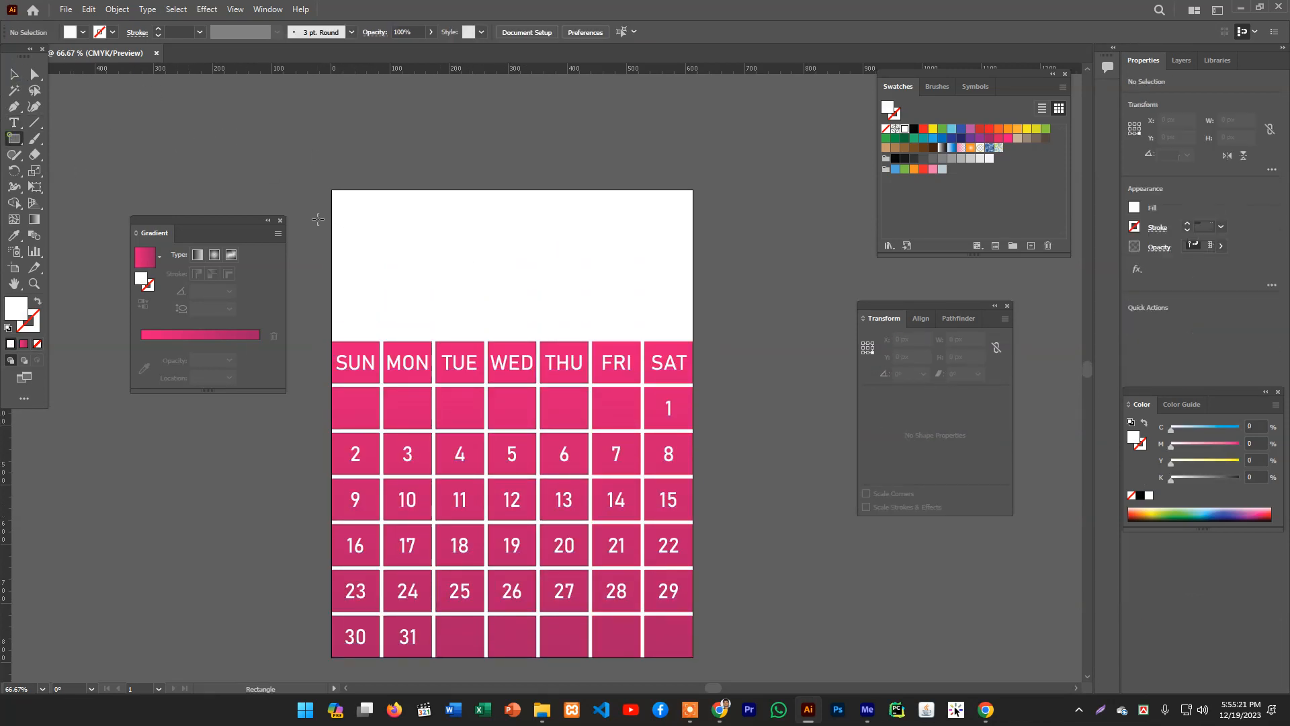
drag(326, 190, 693, 342)
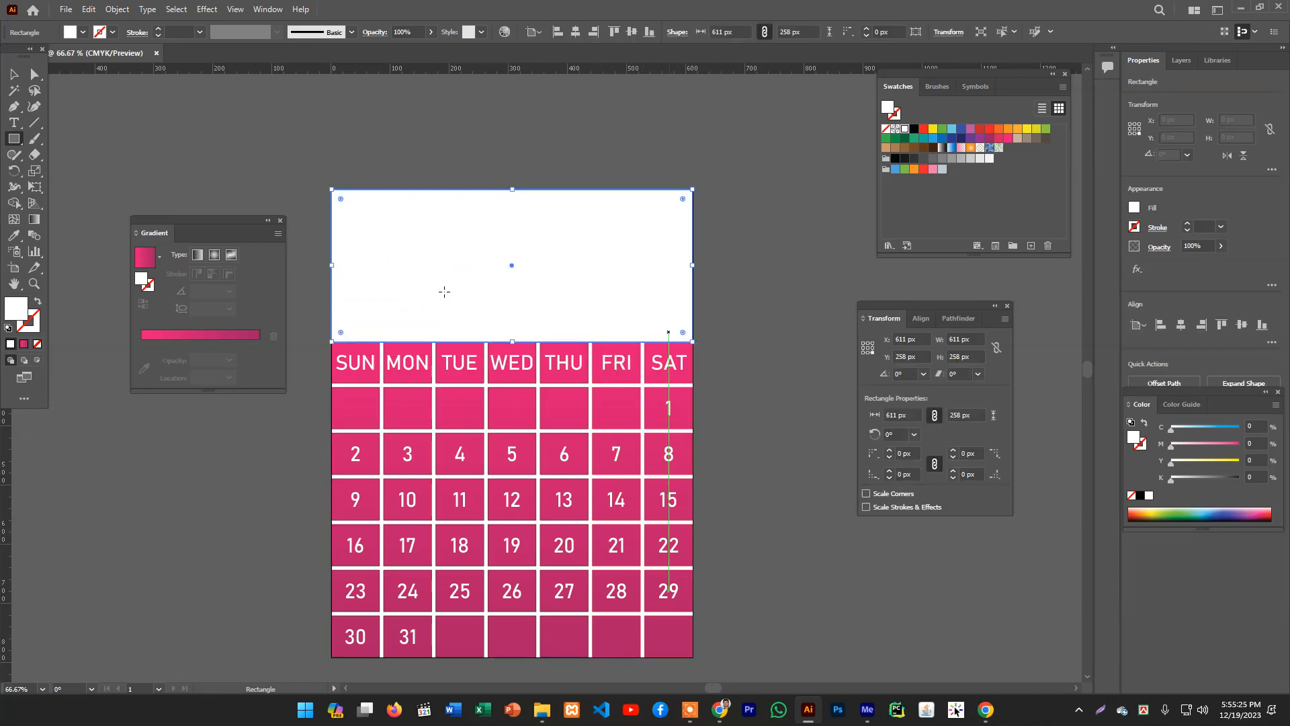
click(15, 73)
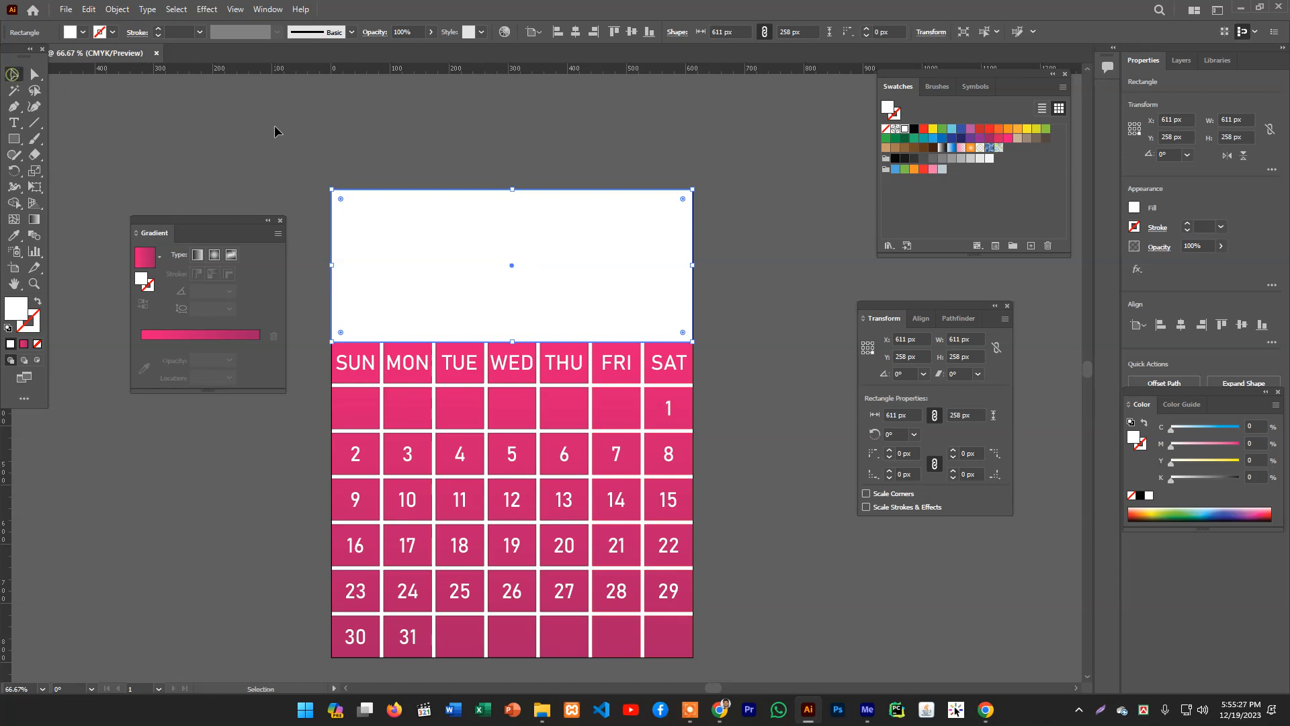
click(277, 130)
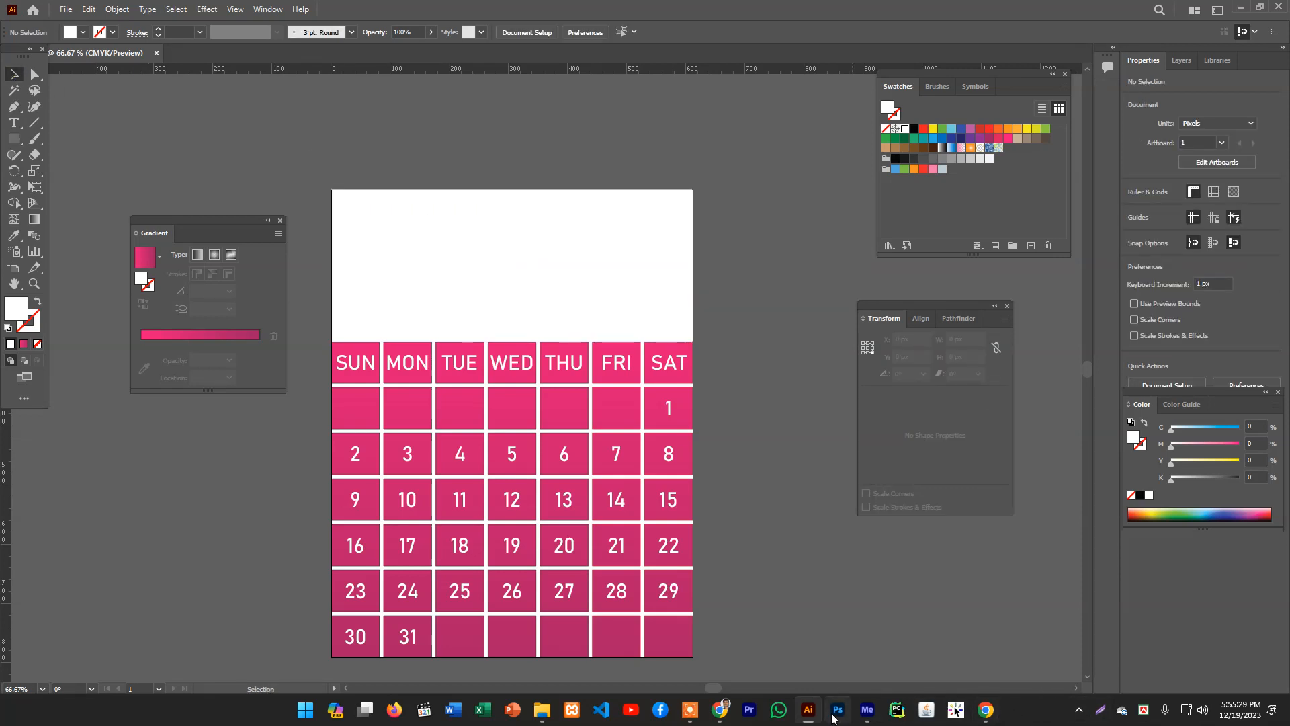
- Switch to the browser and search Google Images for "computer image"
click(720, 710)
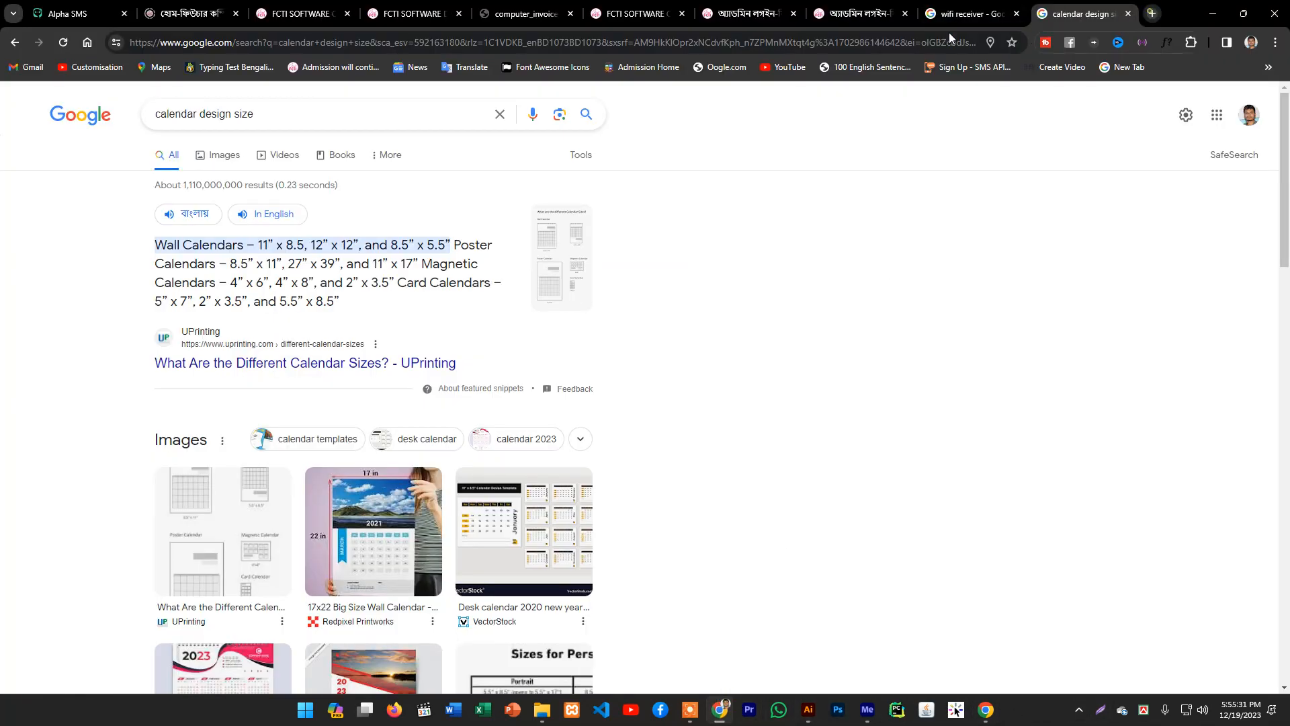
drag(462, 105, 212, 104)
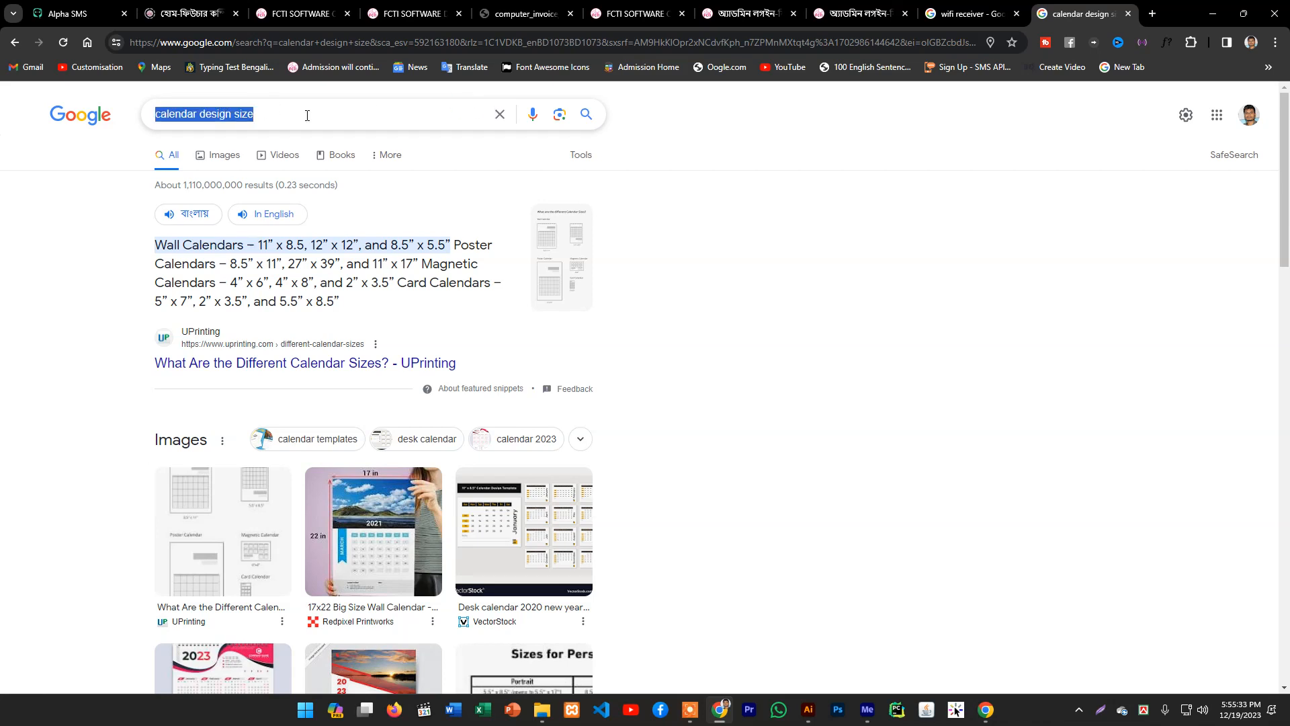
key(BackSpace)
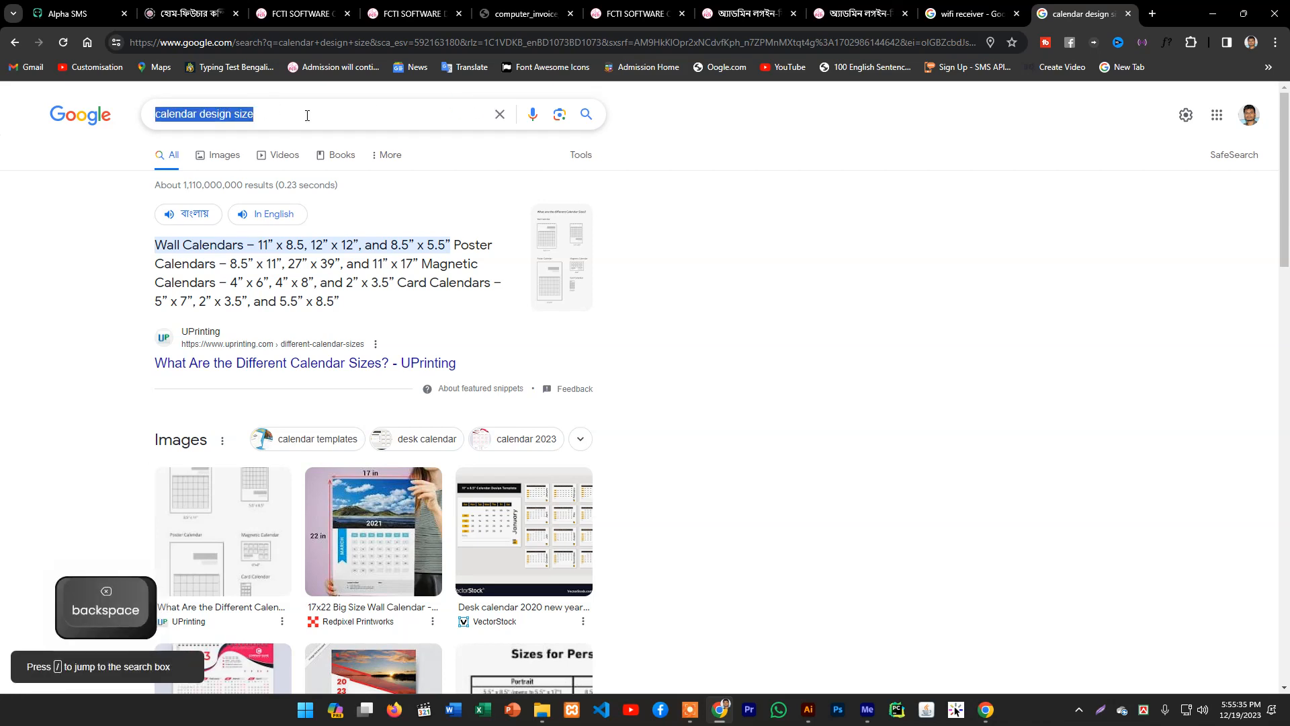
click(308, 113)
key(BackSpace)
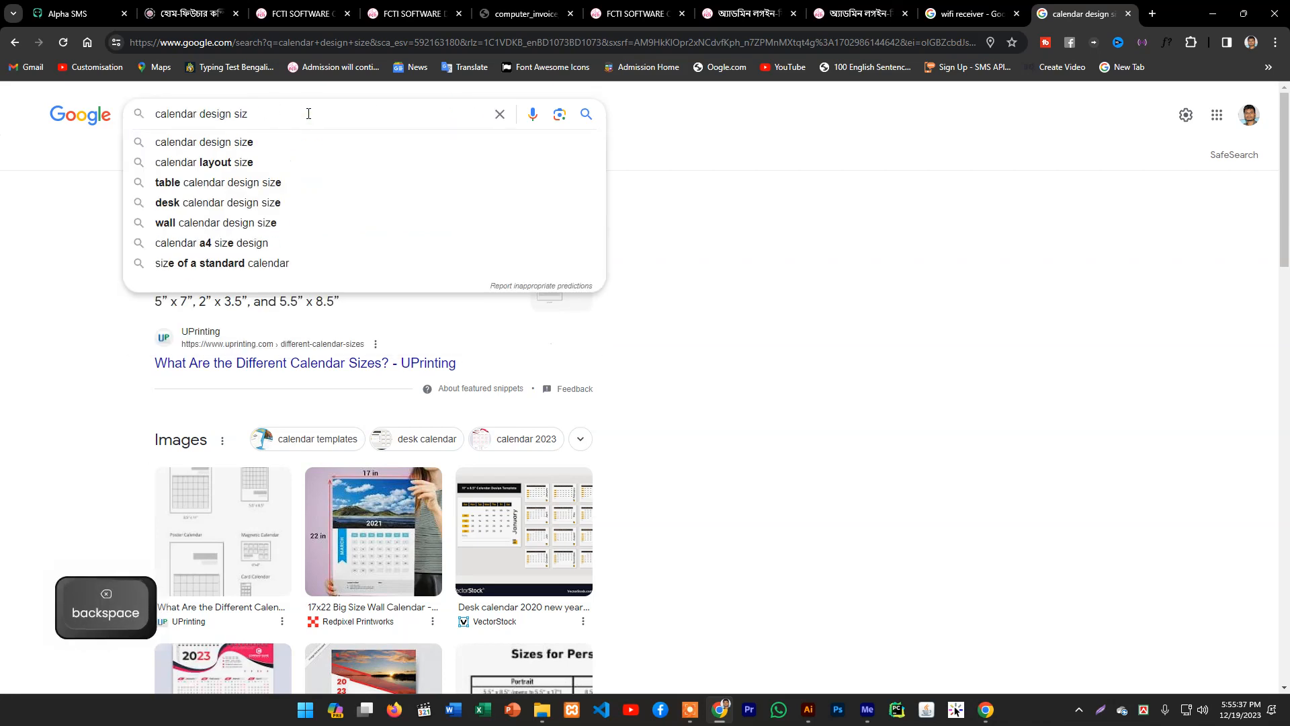
key(BackSpace)
key(BackSpace)
key(BackSpace)
key(BackSpace)
key(BackSpace)
key(BackSpace)
key(BackSpace)
key(BackSpace)
key(BackSpace)
key(BackSpace)
key(BackSpace)
key(BackSpace)
key(BackSpace)
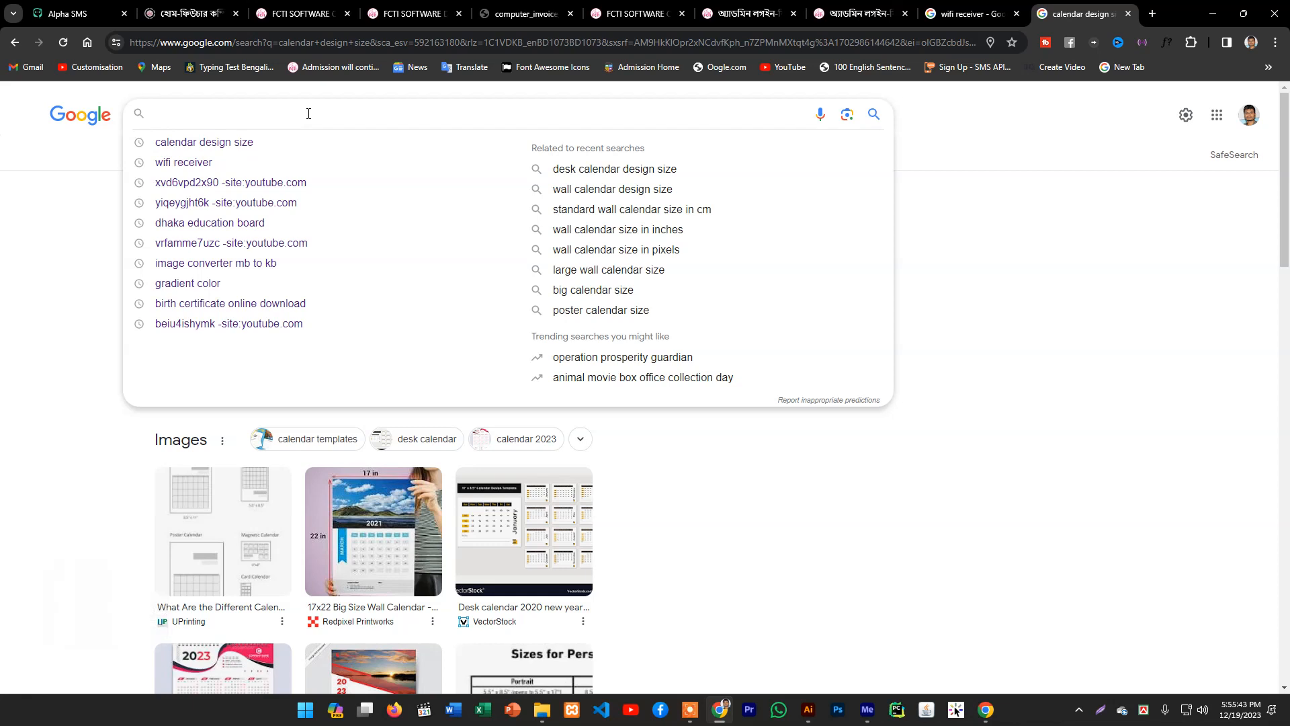
text(comp)
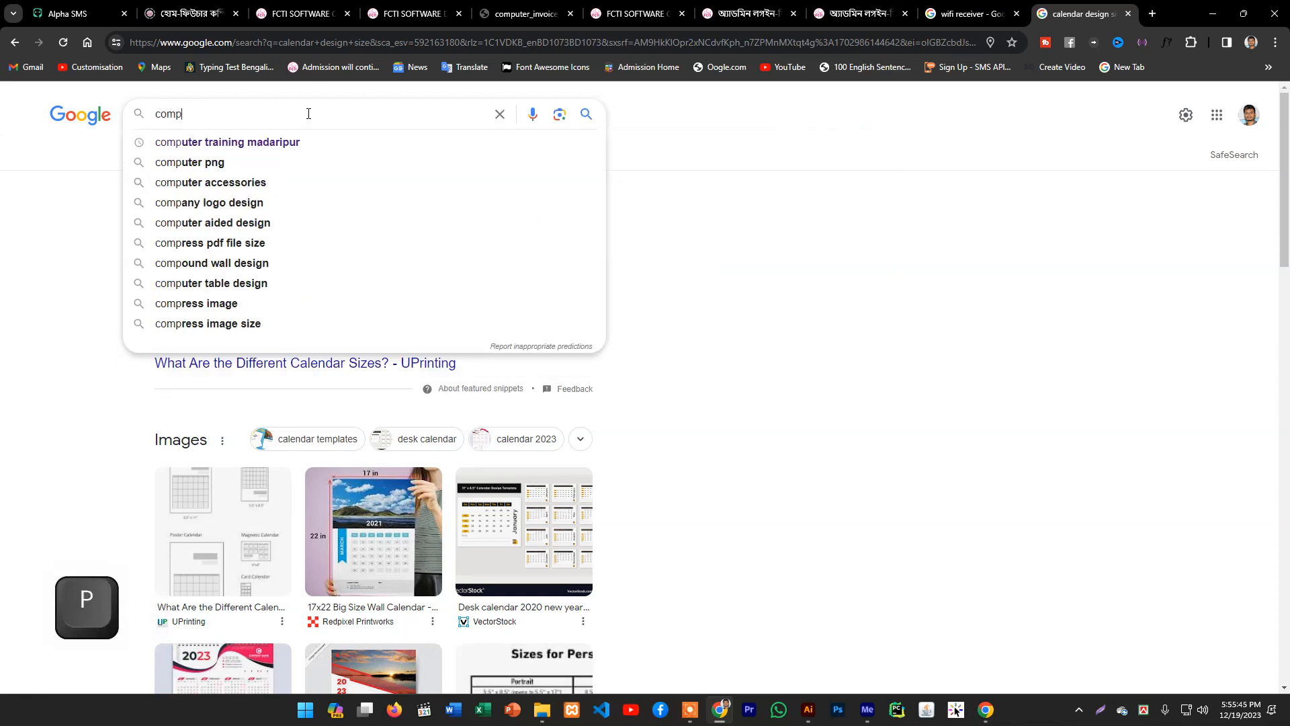
text(uter )
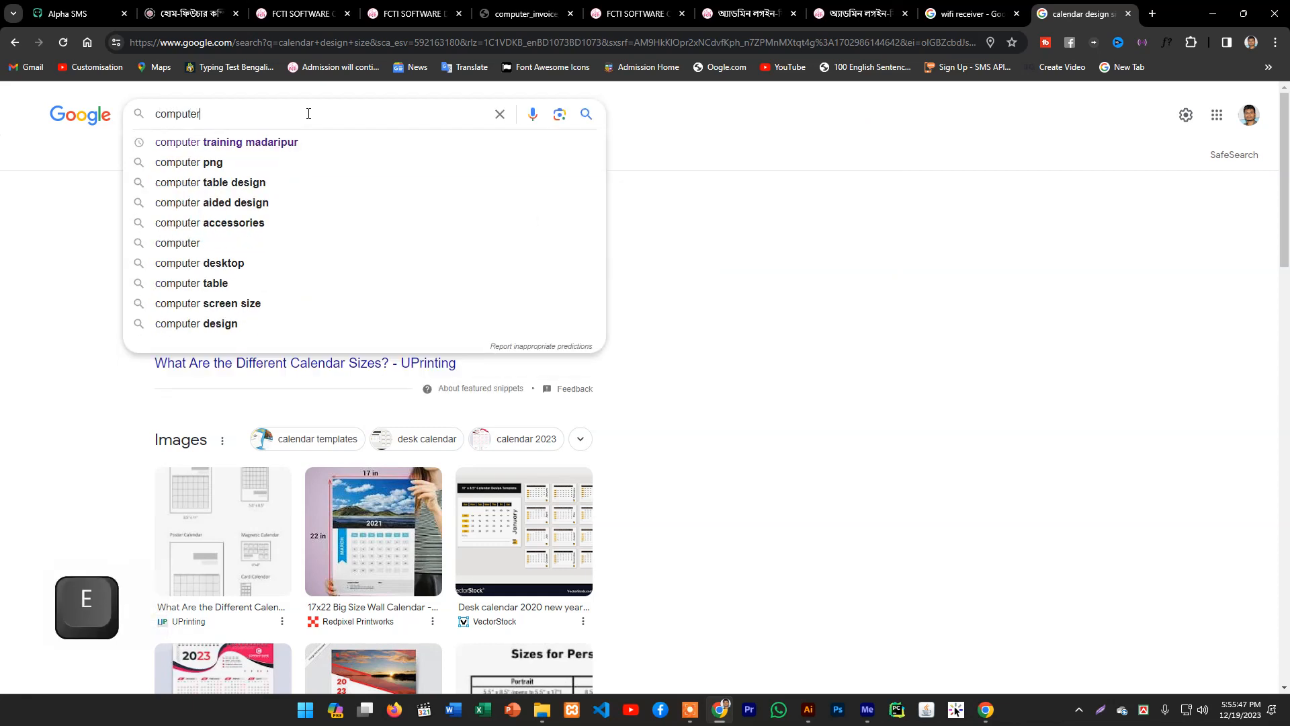
text(image)
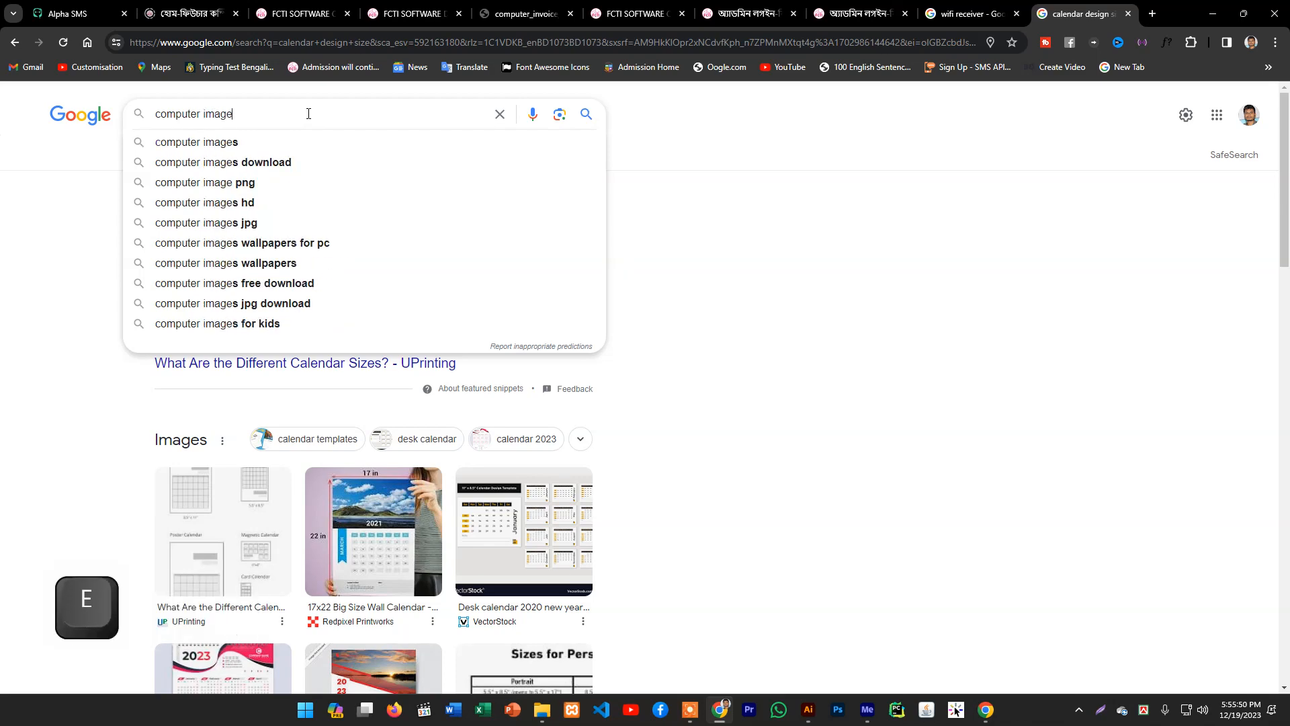
key(Return)
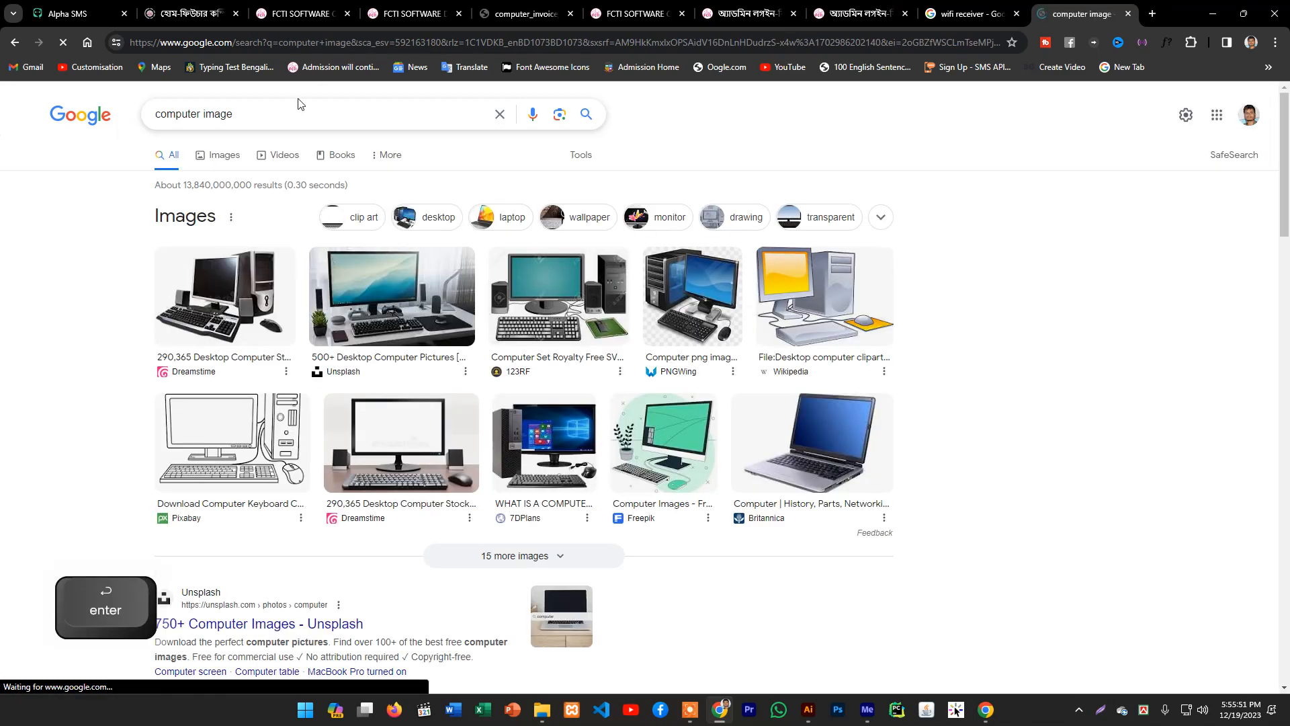
click(216, 155)
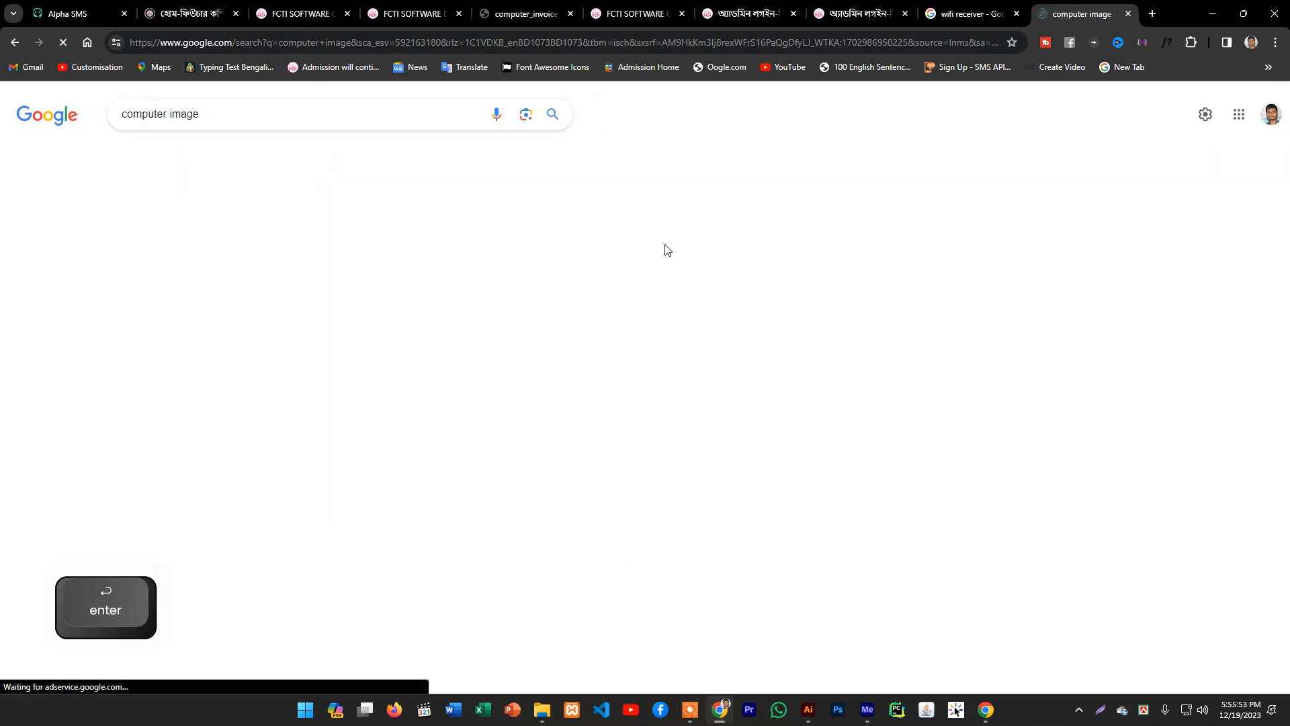
- Try to save the gaming computer photo from the image results to the Desktop
scroll(1033, 267, down, 3)
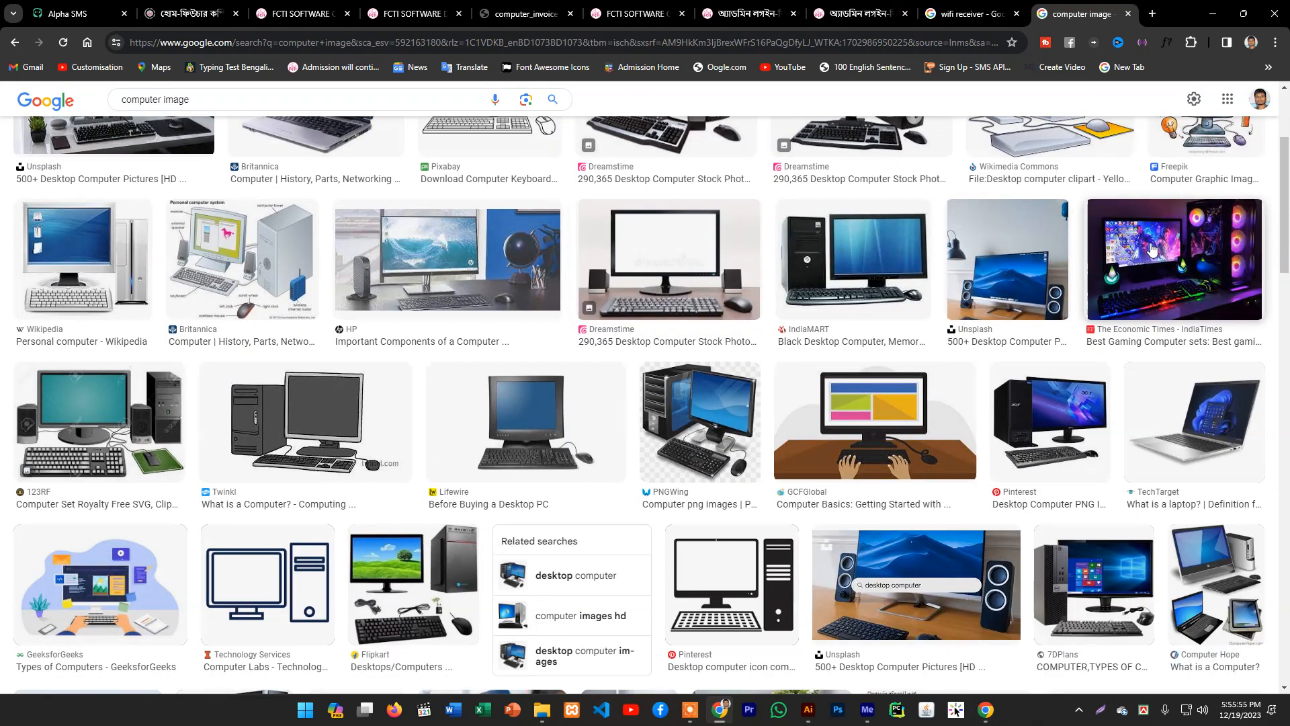
click(1123, 250)
right_click(926, 302)
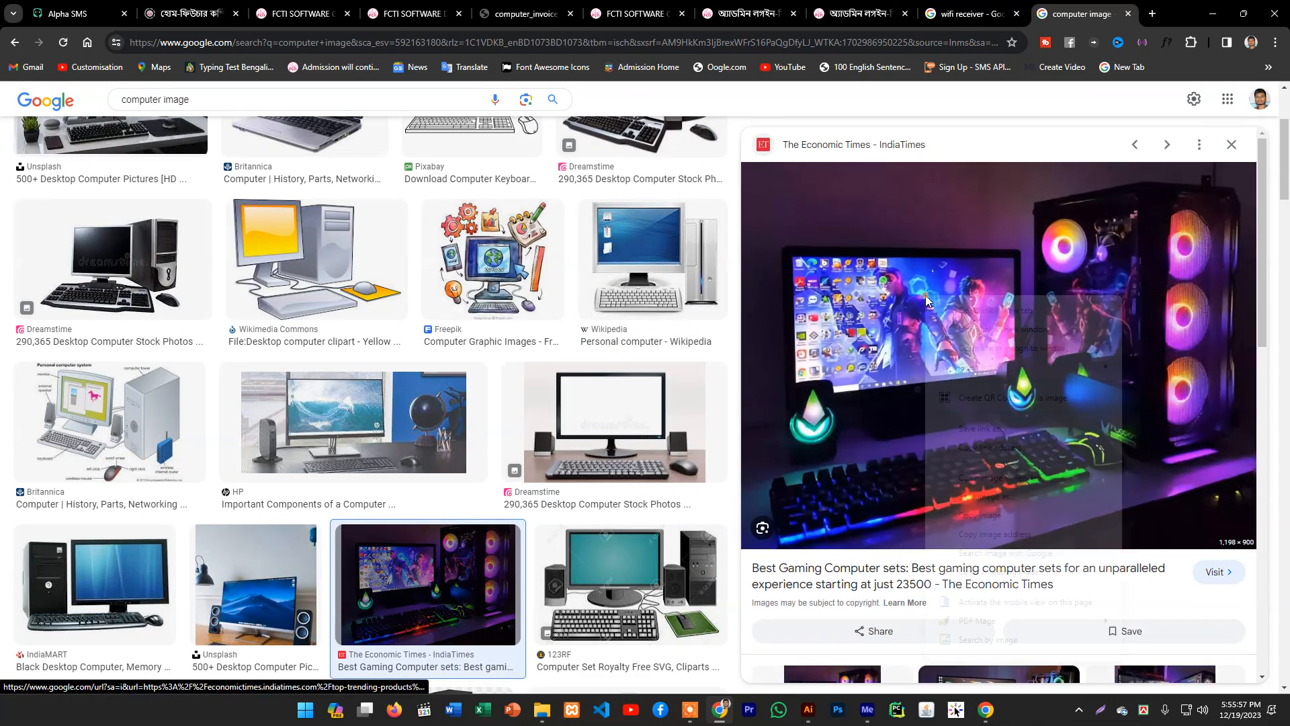
click(975, 498)
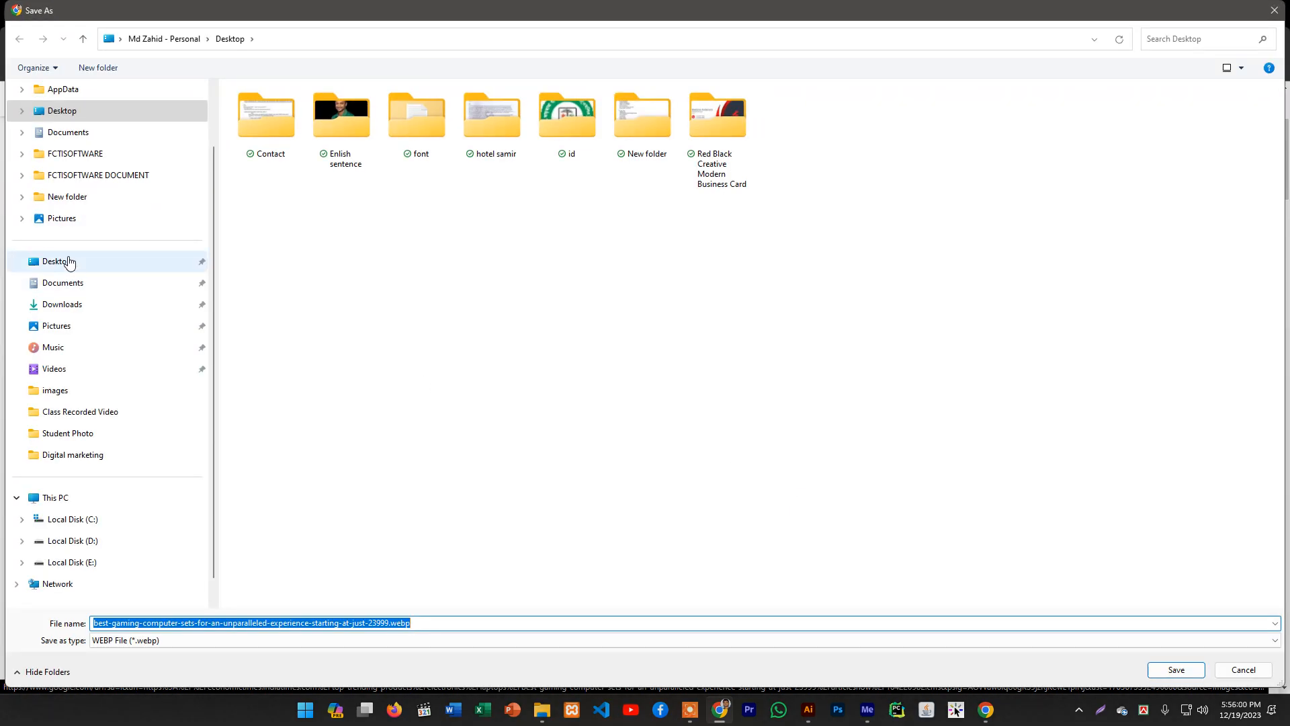
click(69, 262)
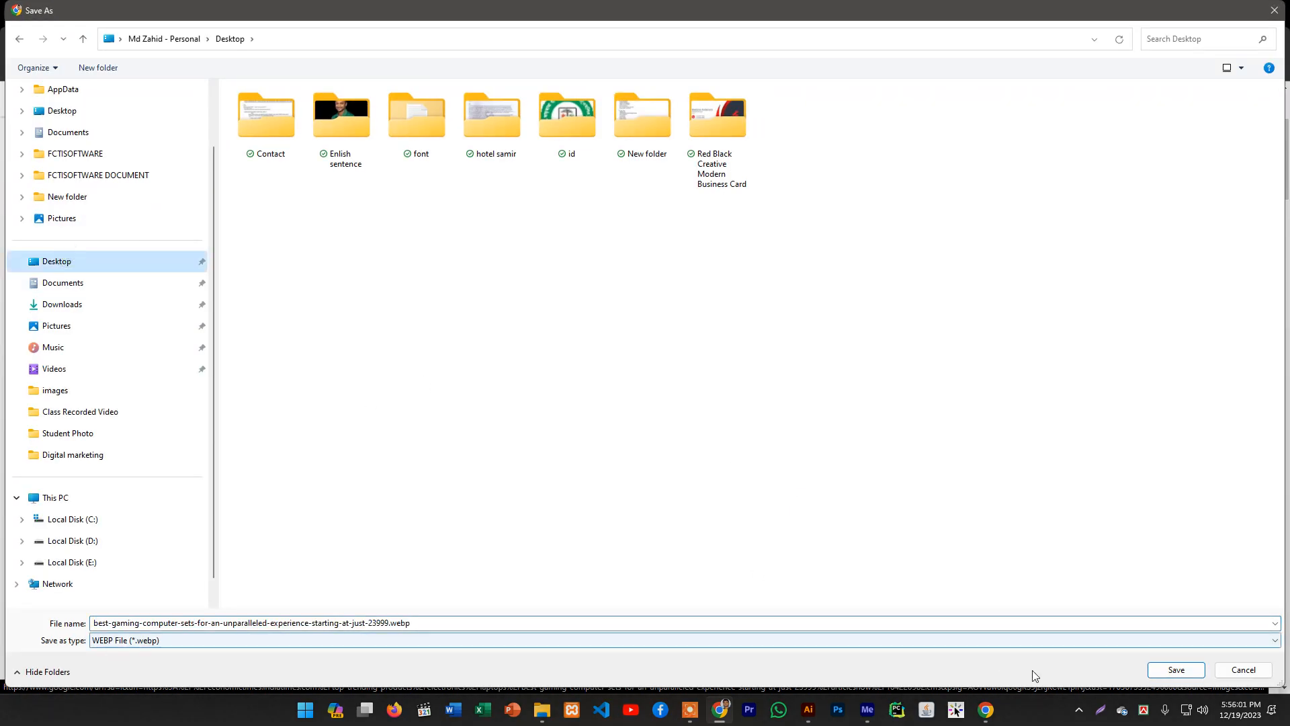
click(1225, 668)
- Open the Unsplash desktop computer photo and save it to the Desktop
scroll(1042, 470, down, 5)
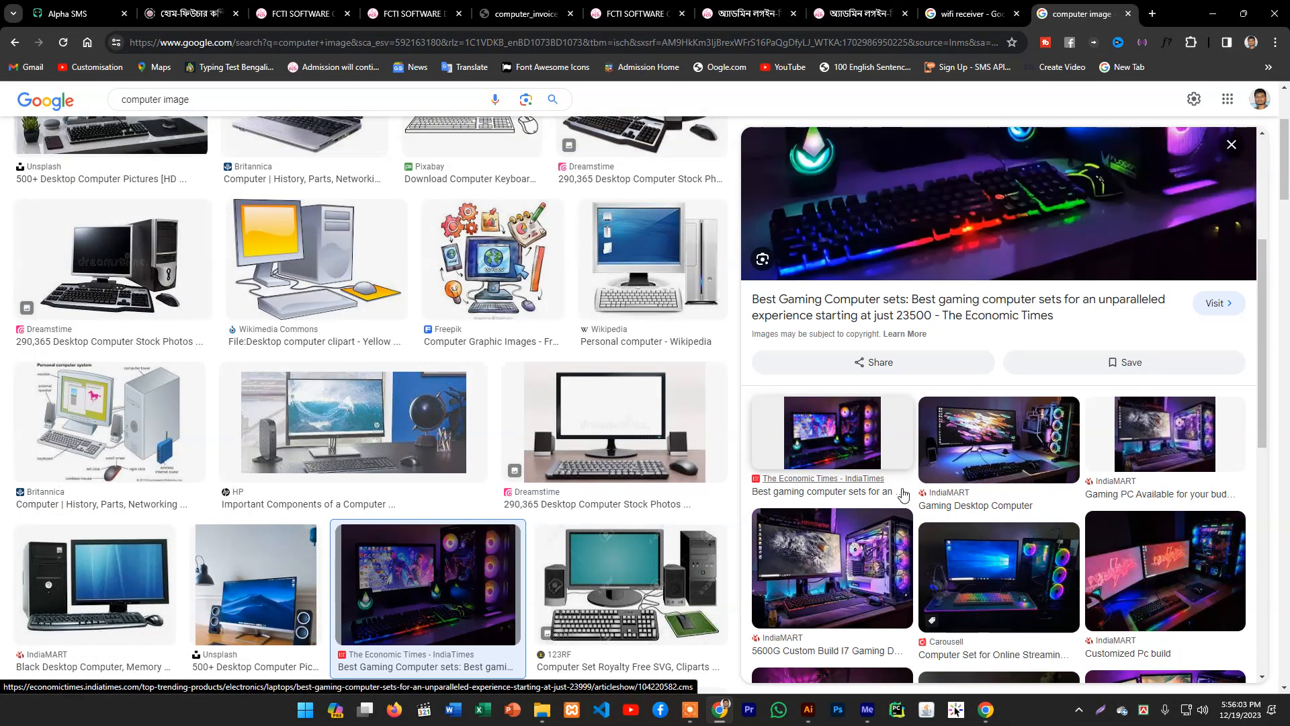
scroll(245, 229, down, 6)
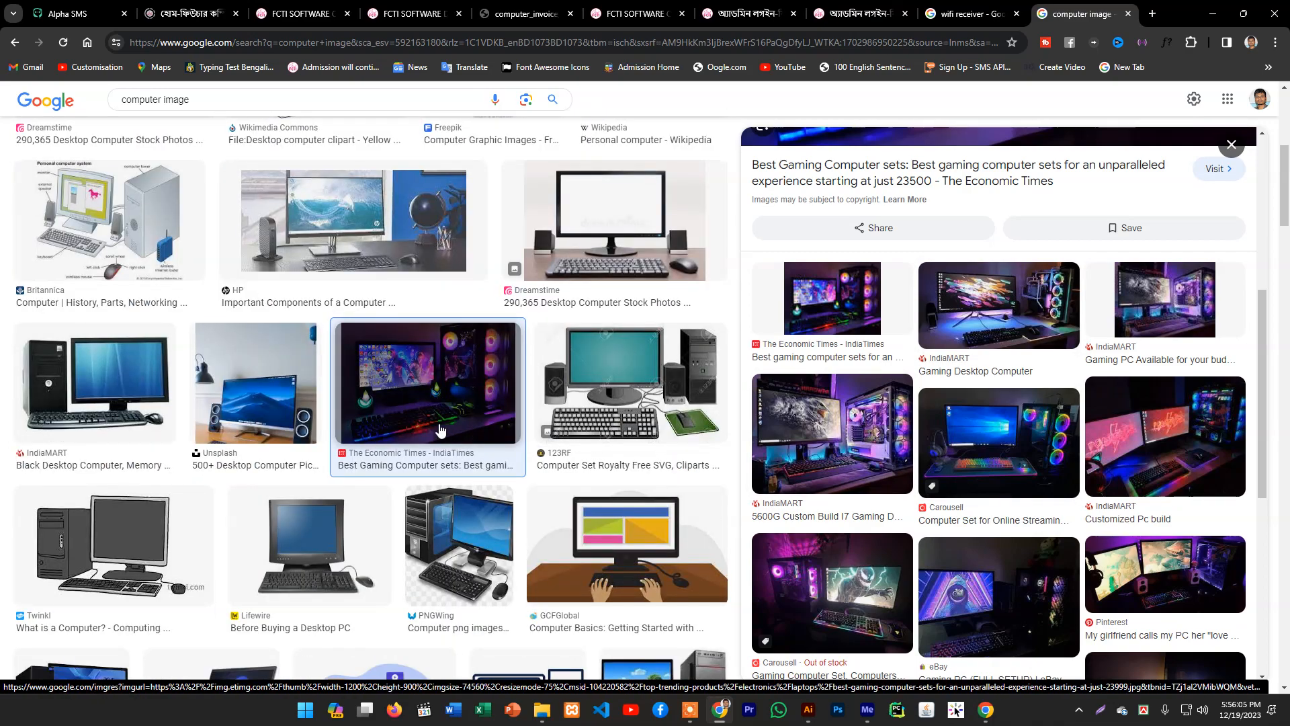
scroll(393, 258, down, 3)
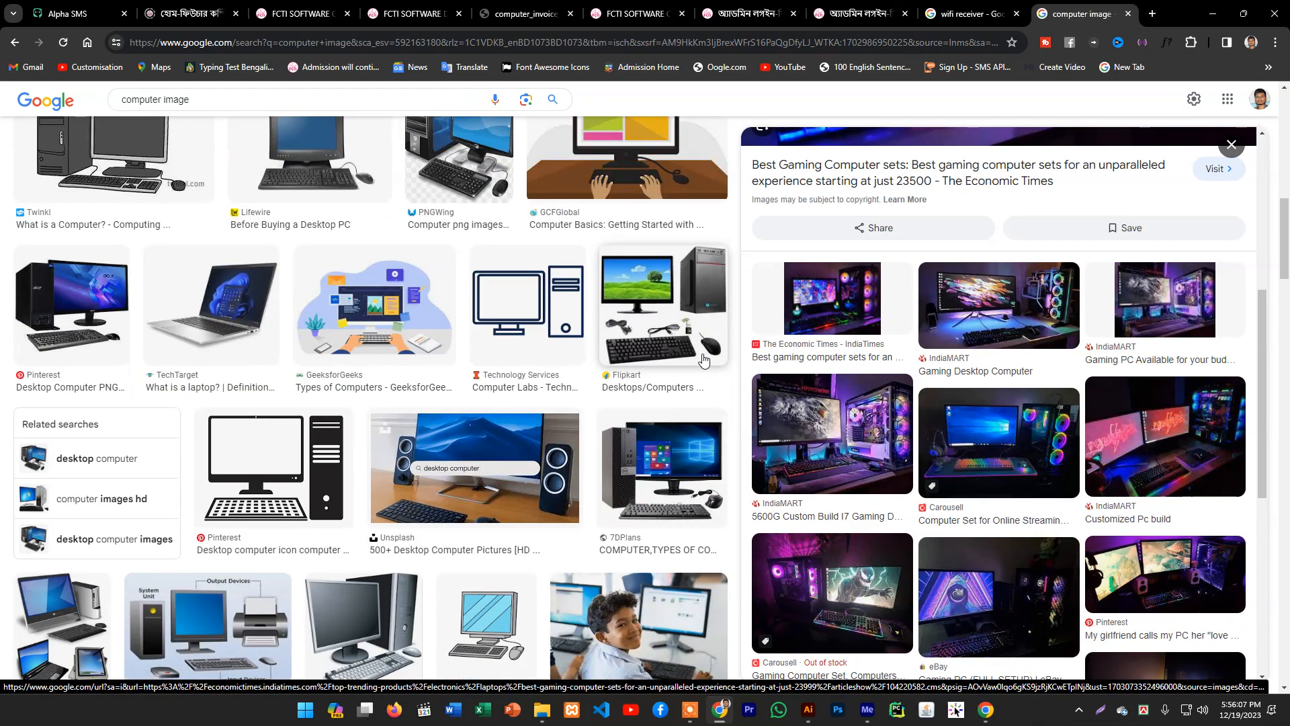
scroll(393, 309, up, 3)
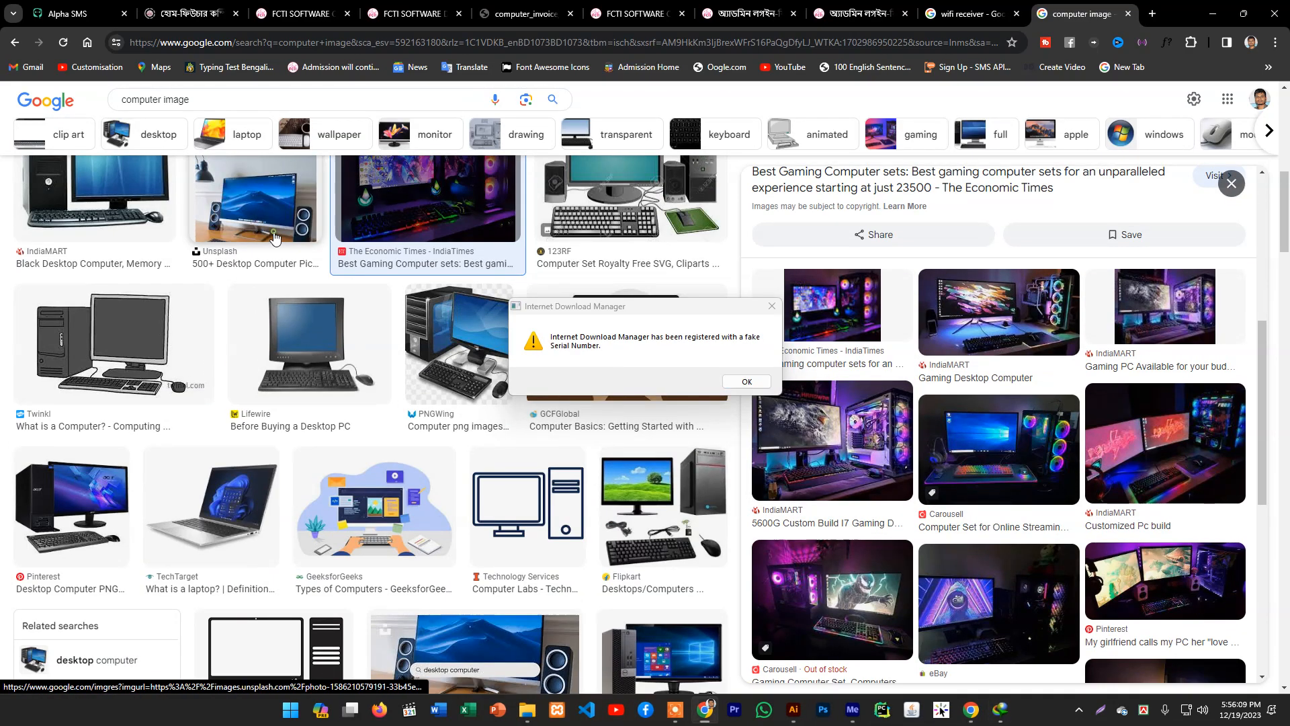
click(255, 195)
scroll(1015, 428, down, 1)
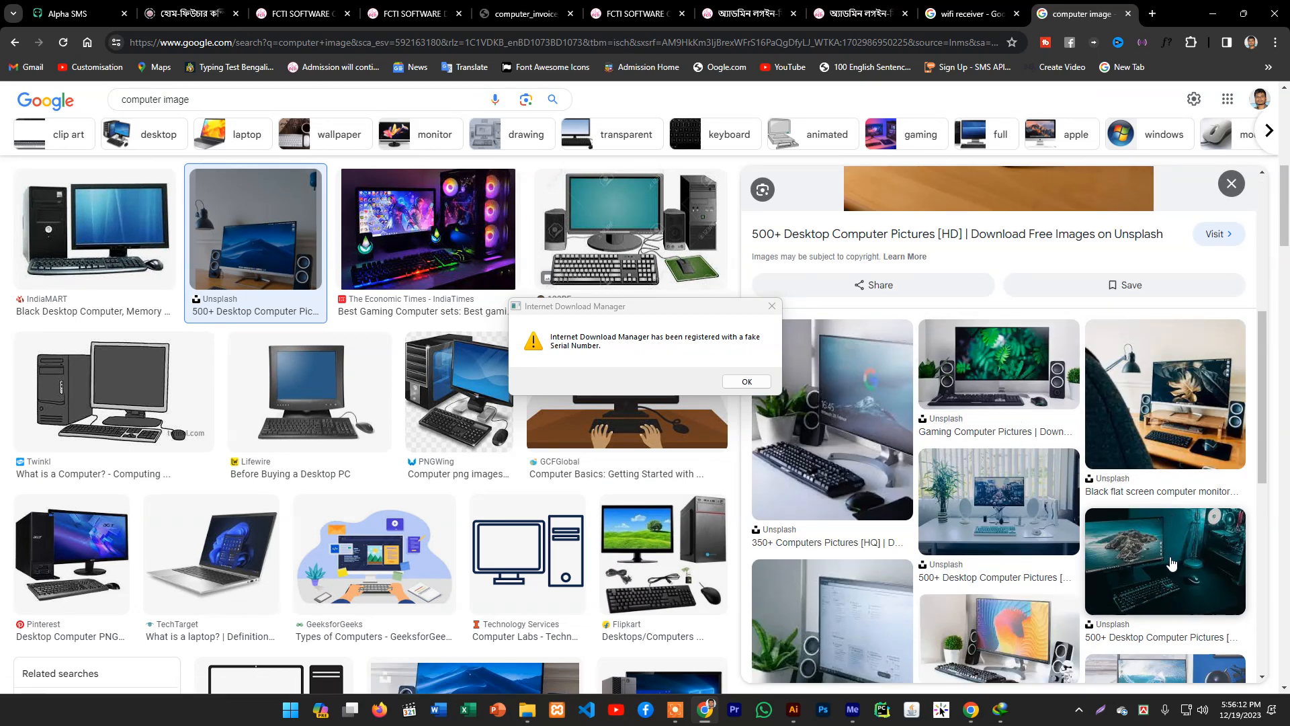
click(1039, 511)
right_click(1004, 367)
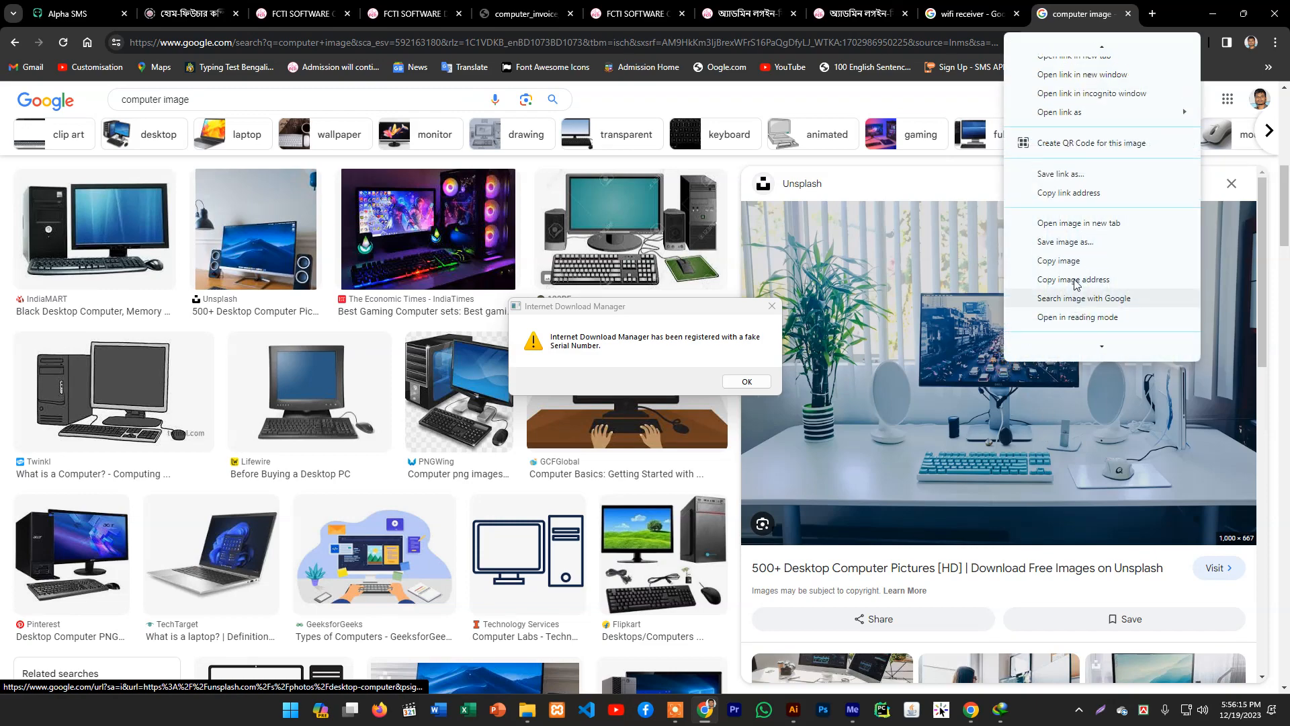
click(1055, 242)
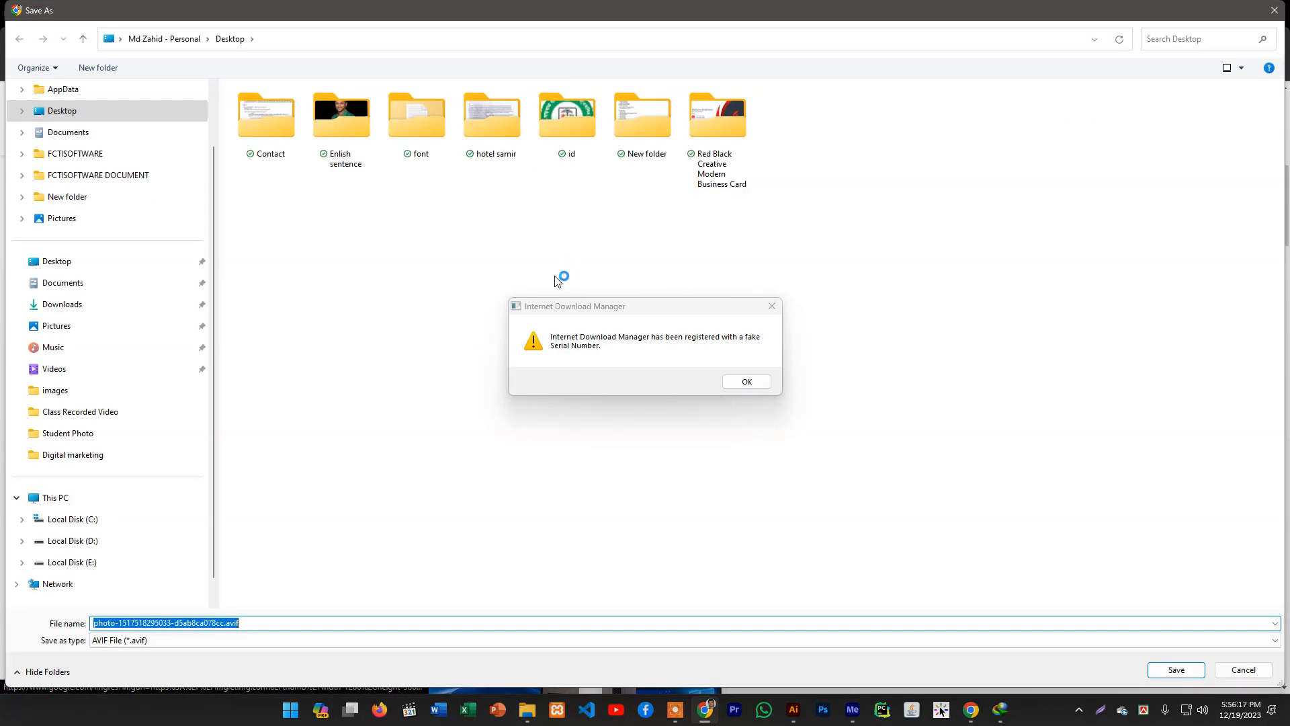
click(1171, 668)
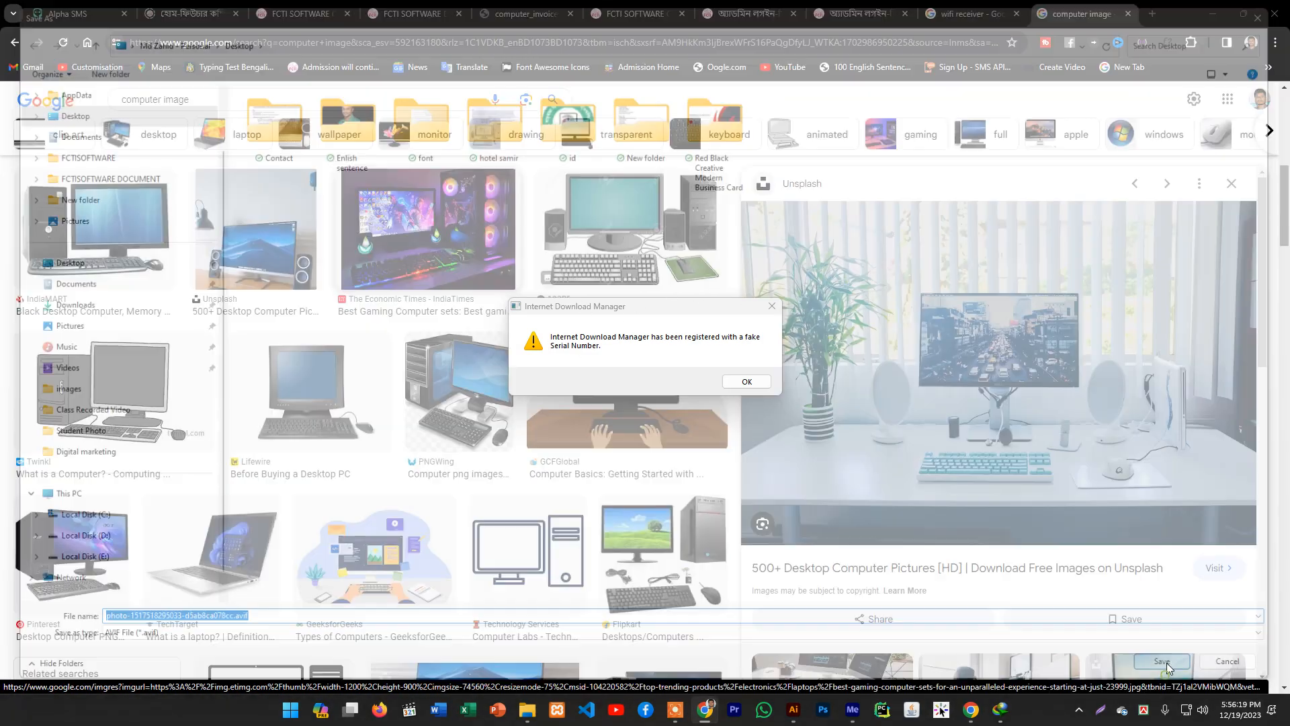
- Place the vecteezy work-from-home instructor photo from the Desktop onto the artboard
key(alt+Tab)
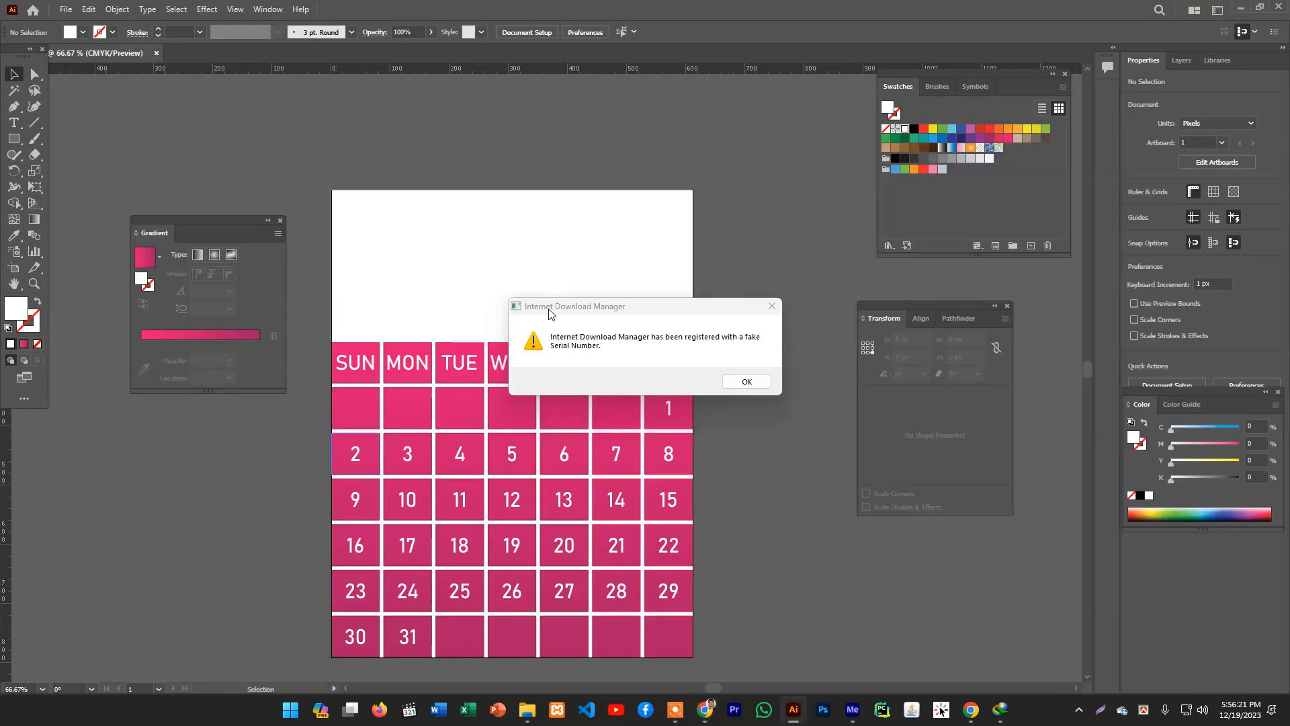
click(771, 305)
click(59, 12)
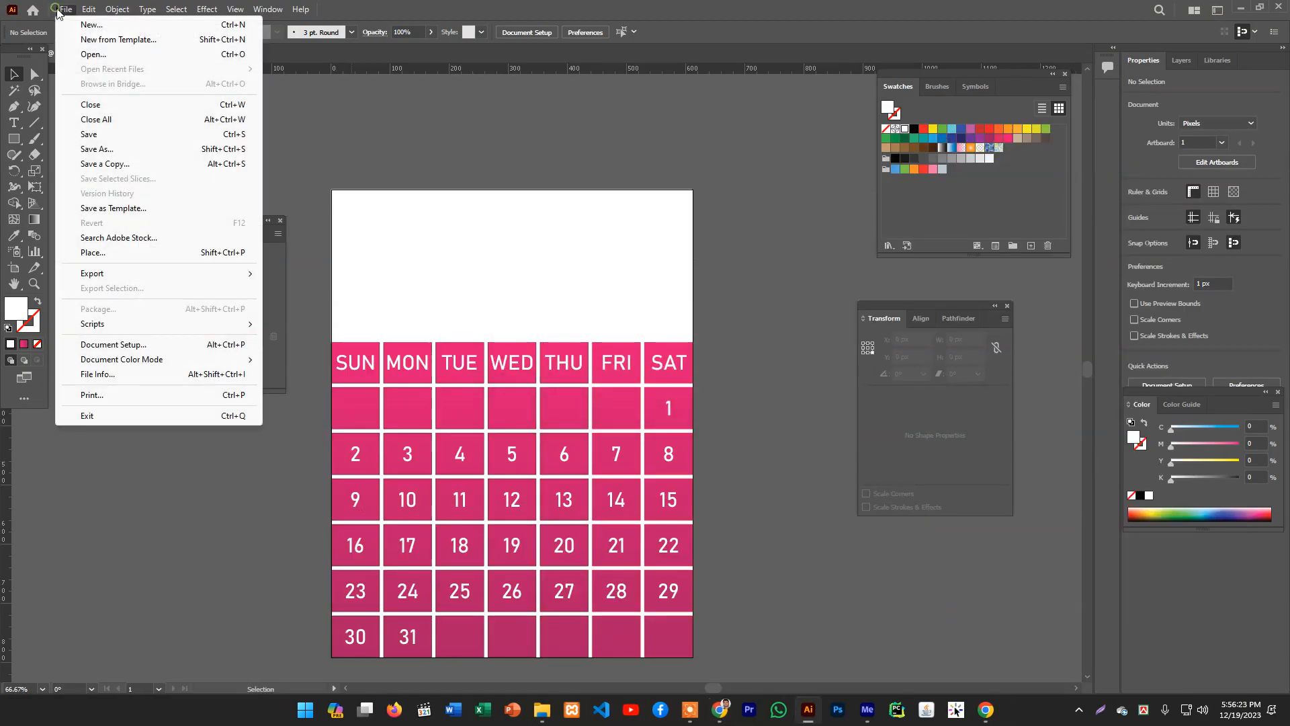
click(92, 258)
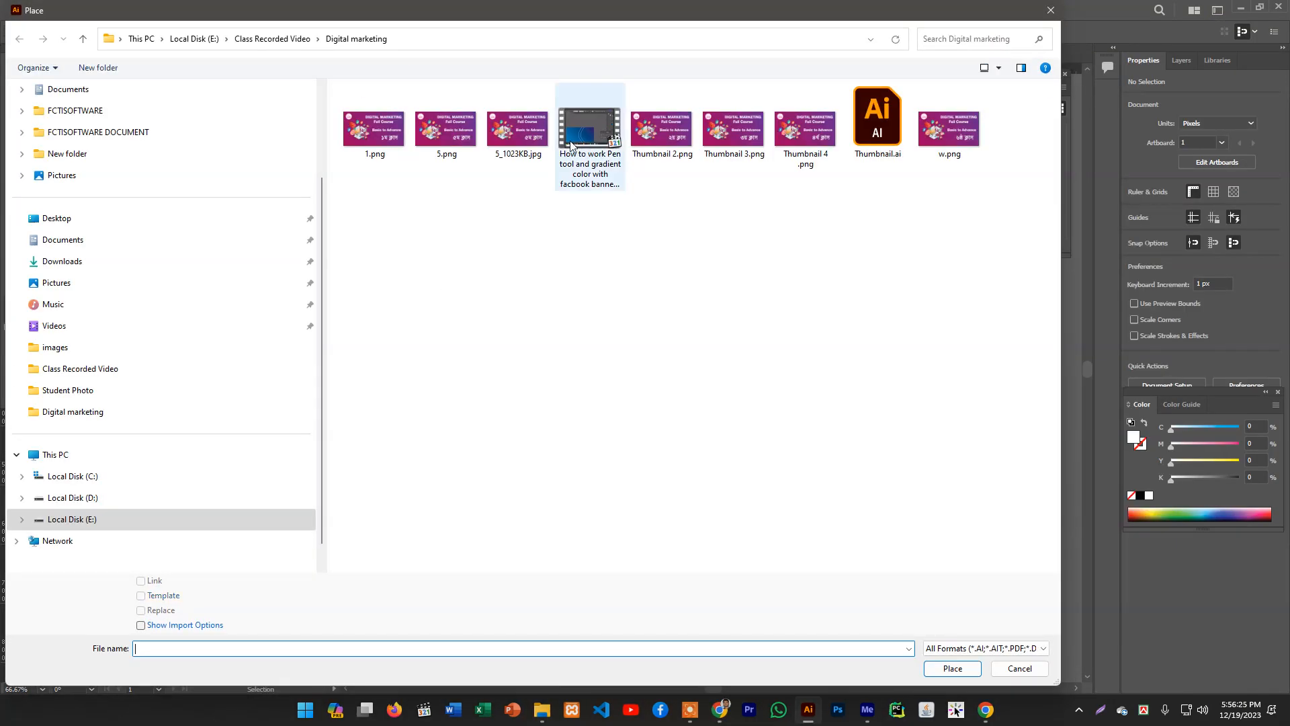
scroll(27, 175, up, 3)
click(54, 329)
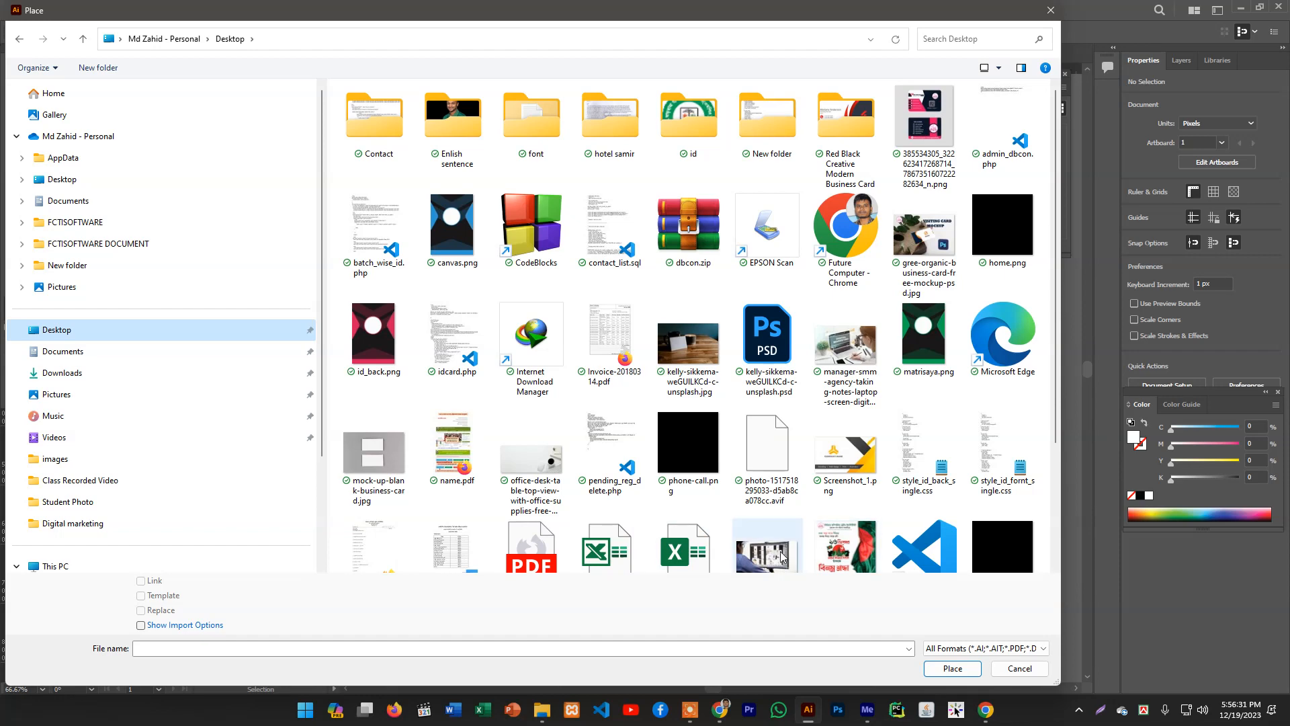
scroll(827, 464, down, 1)
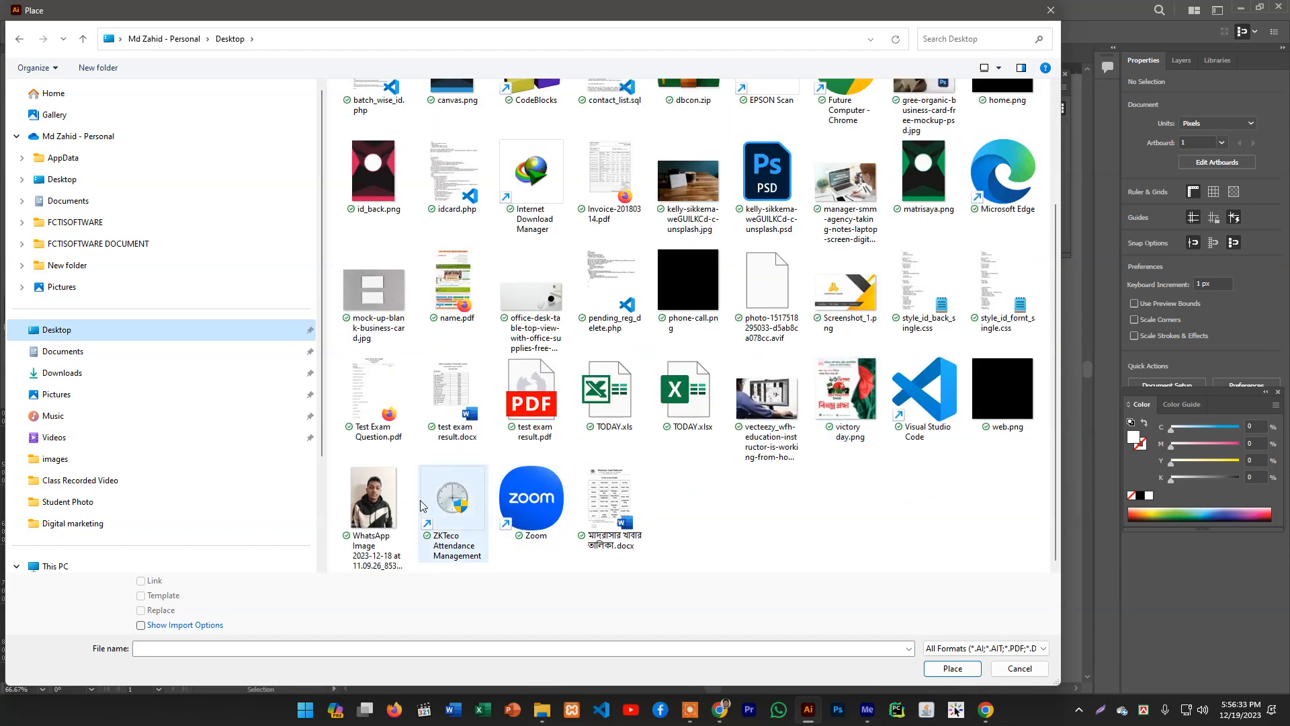
scroll(430, 482, up, 1)
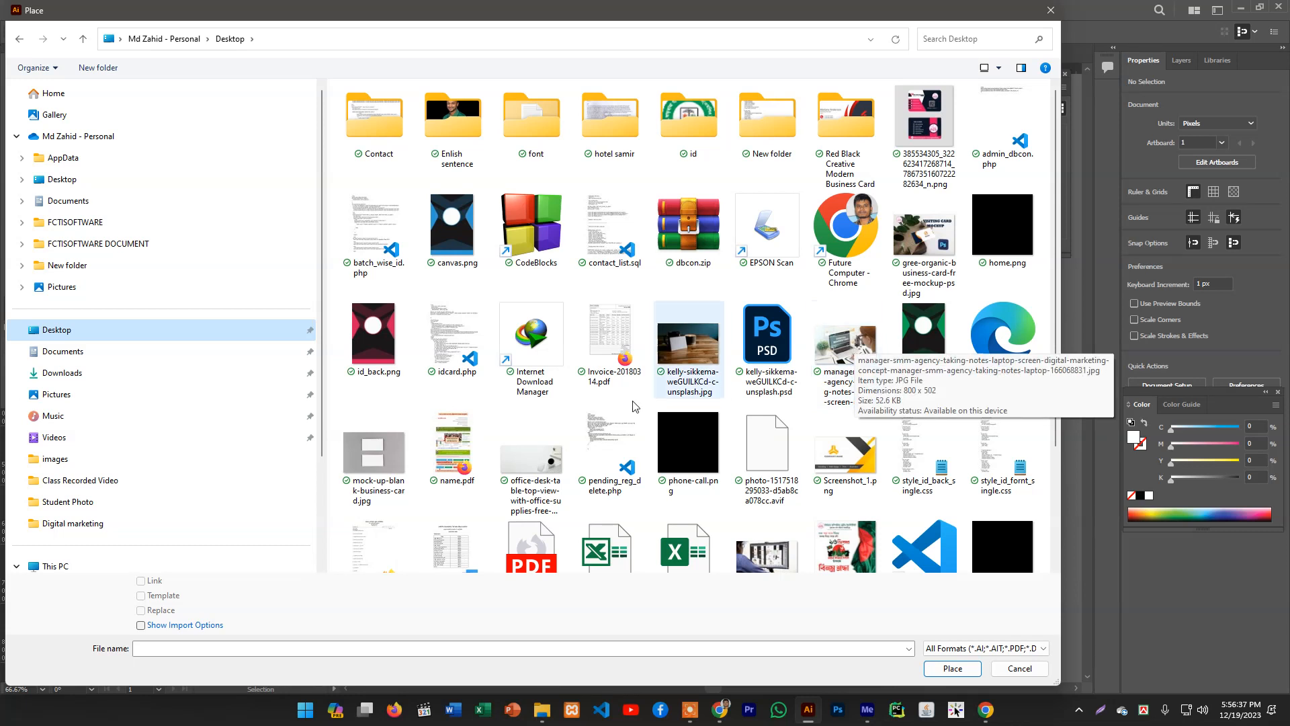
click(723, 359)
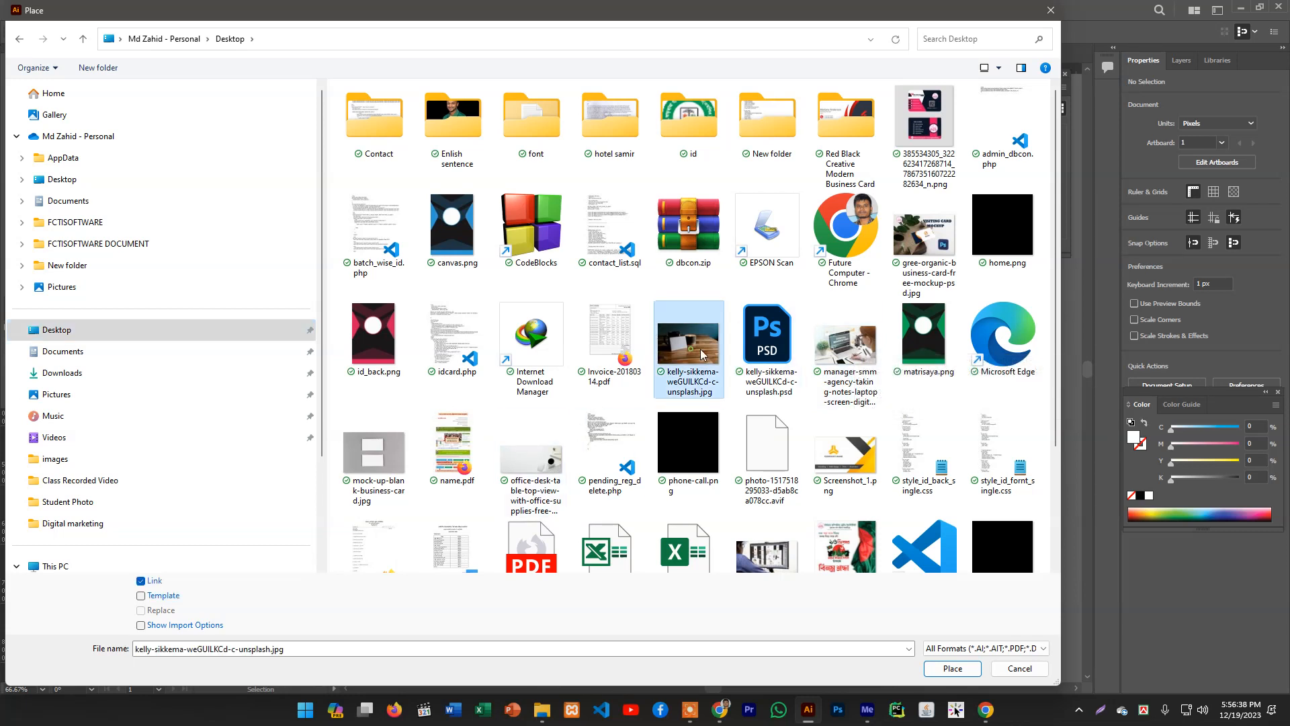
click(842, 354)
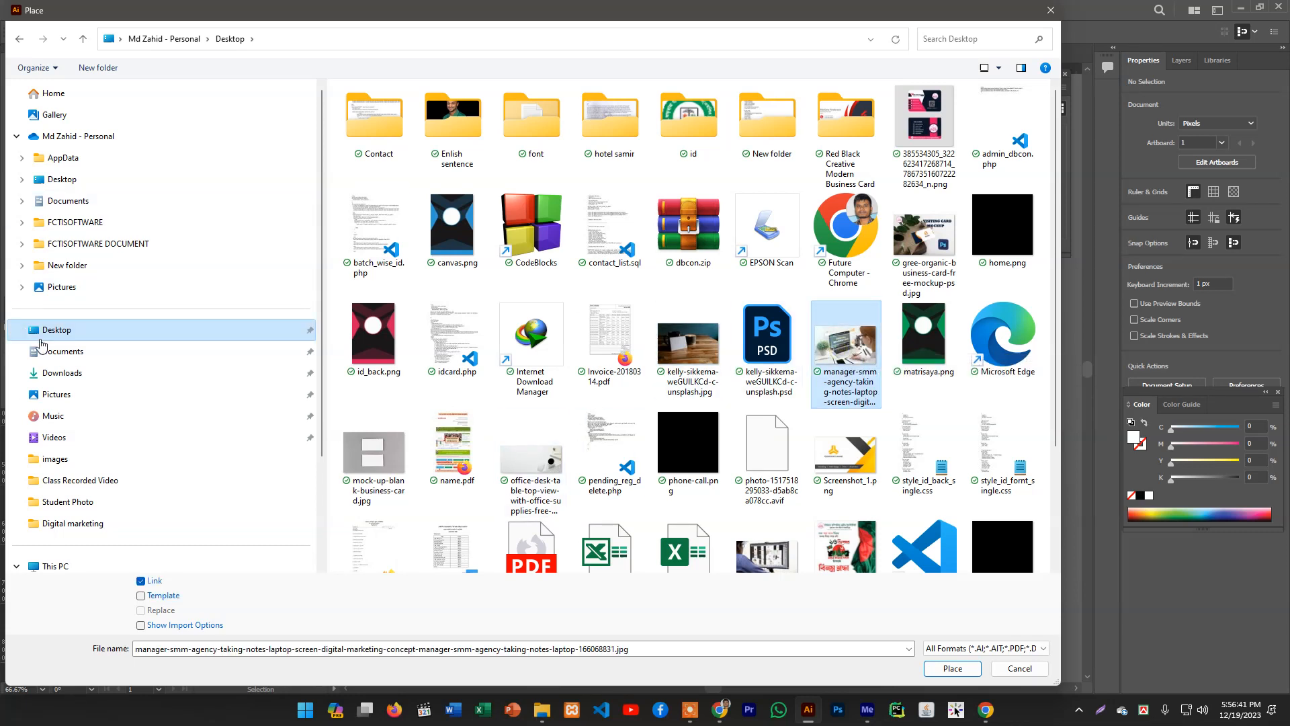
click(61, 374)
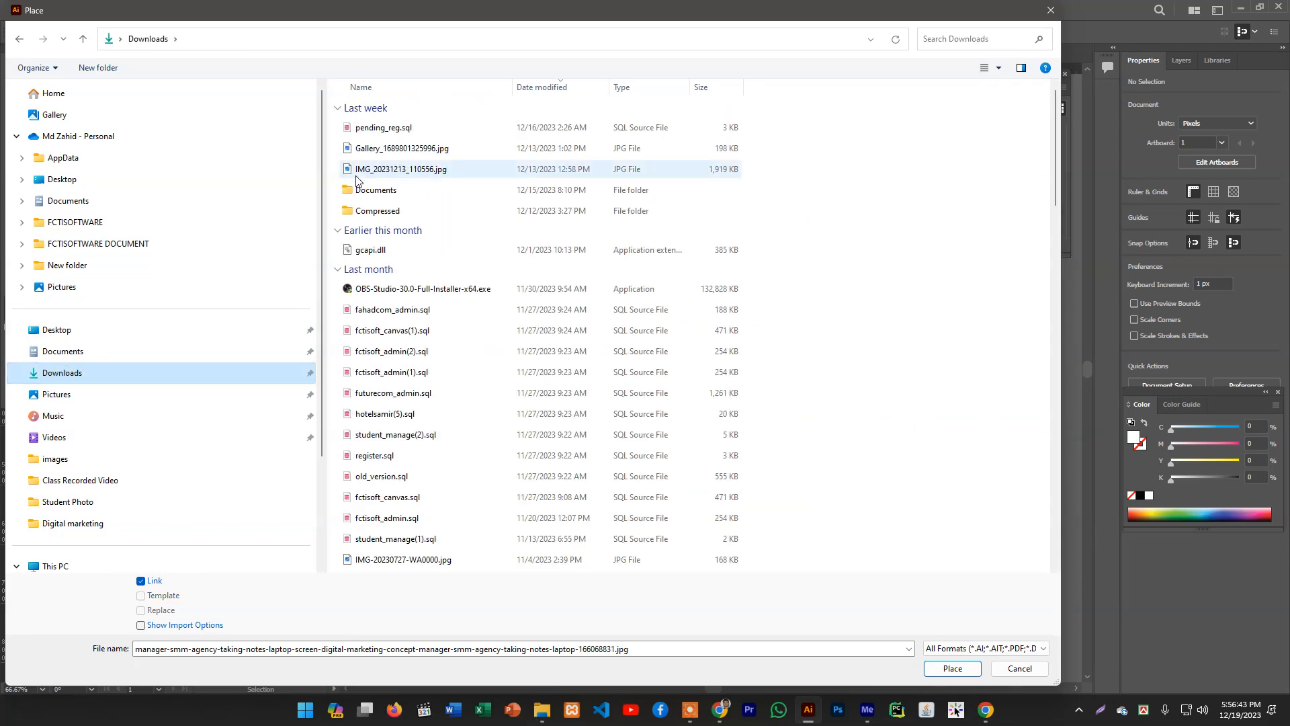
click(128, 332)
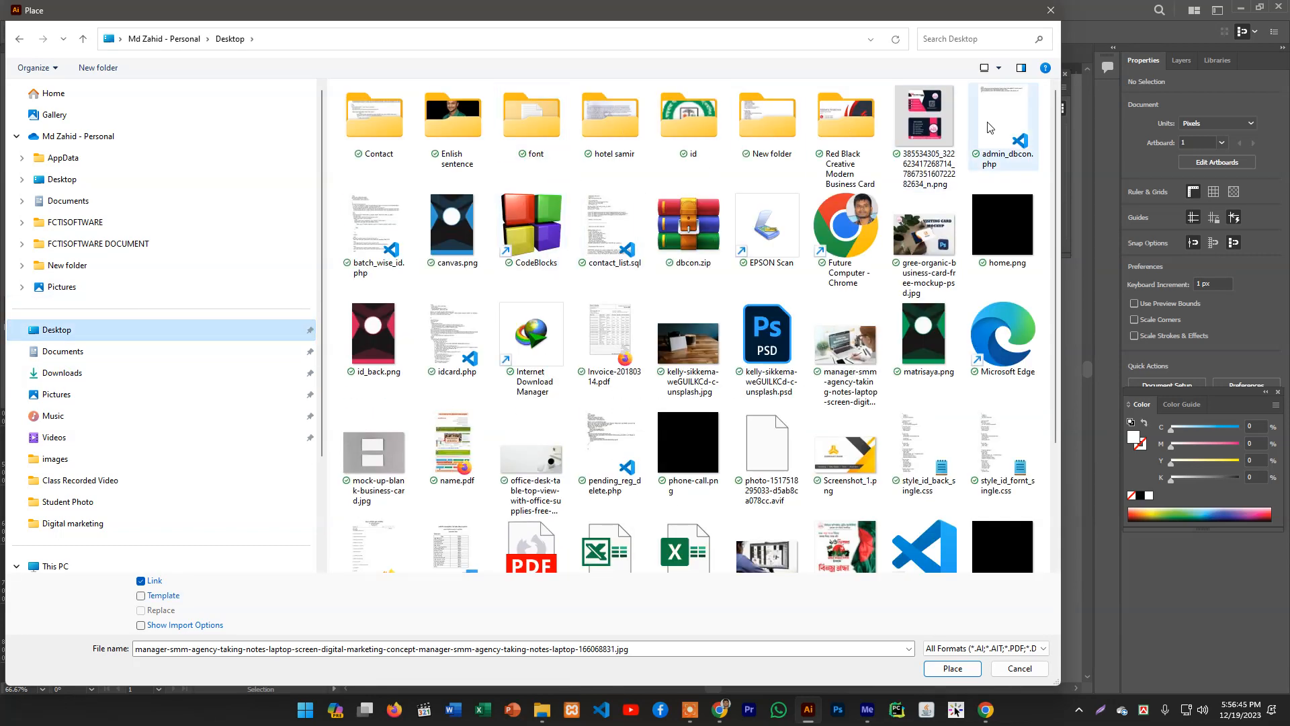
scroll(941, 377, down, 2)
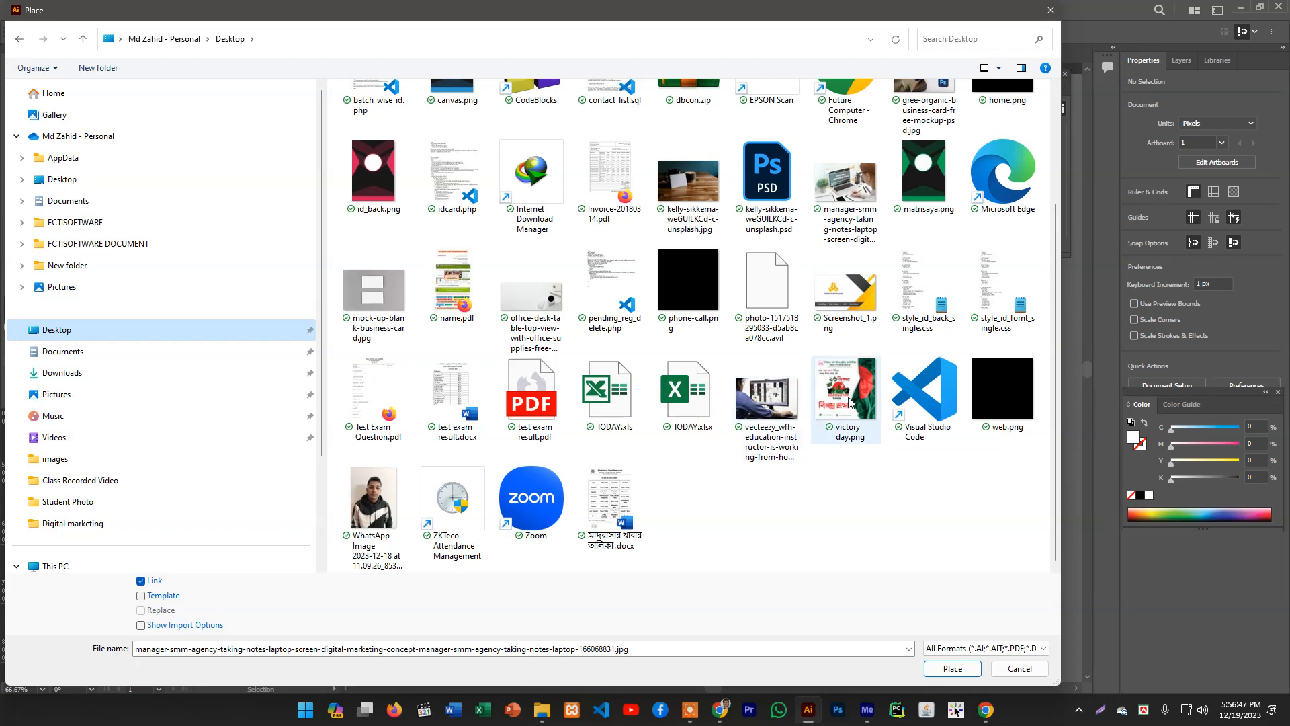
click(758, 406)
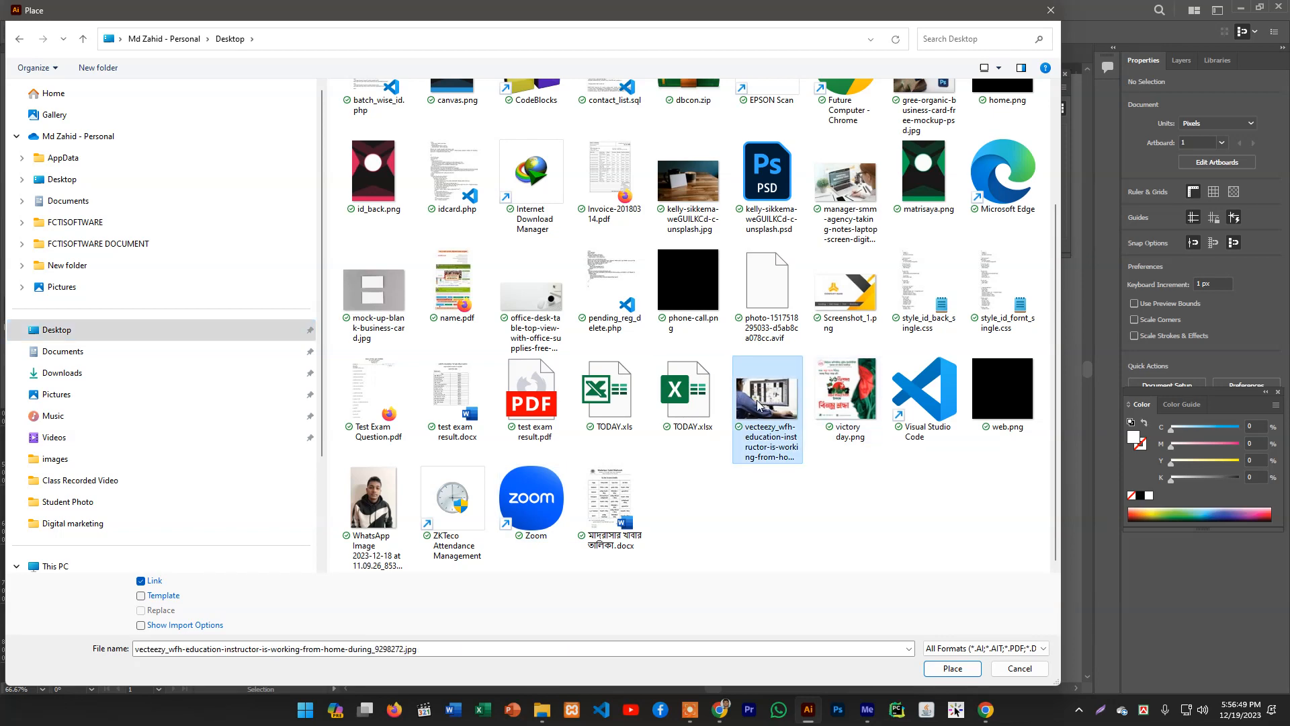
double_click(758, 405)
click(405, 222)
- Scale the photo proportionally to 612 px wide and position it over the header area above the weekday labels
drag(661, 378, 485, 254)
key(shift+alt)
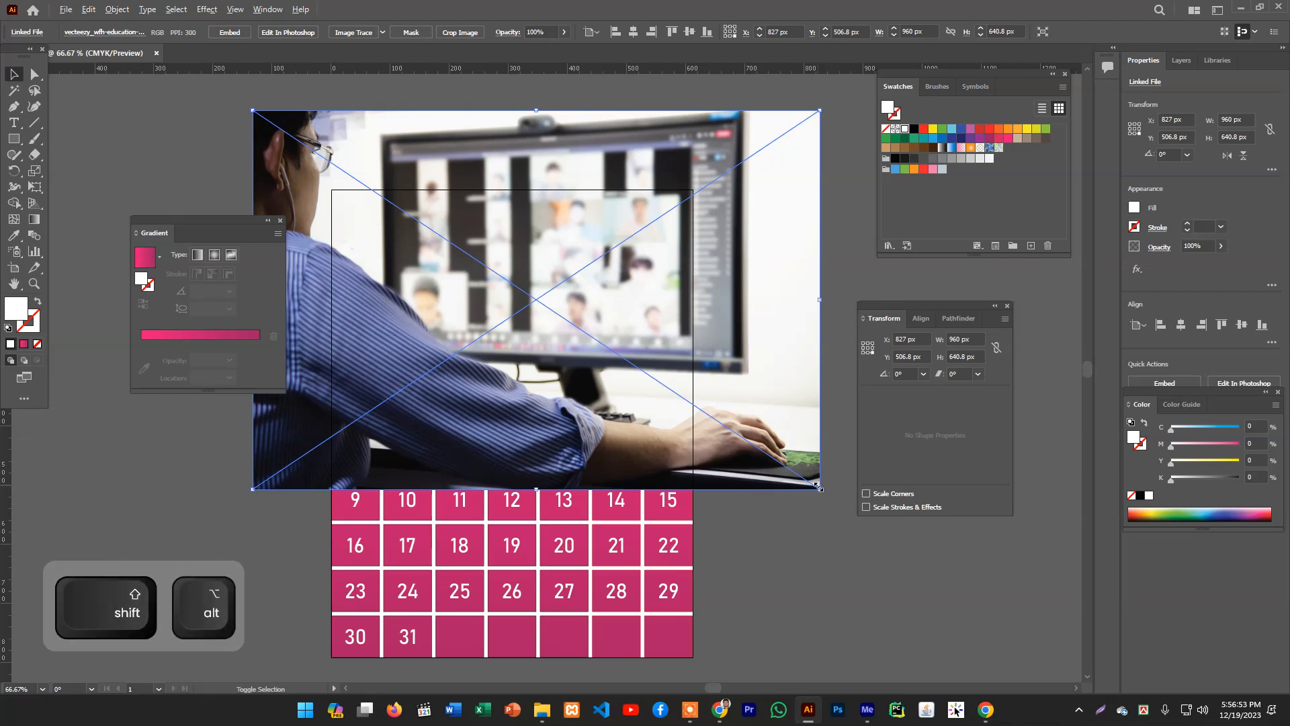
drag(819, 488, 712, 416)
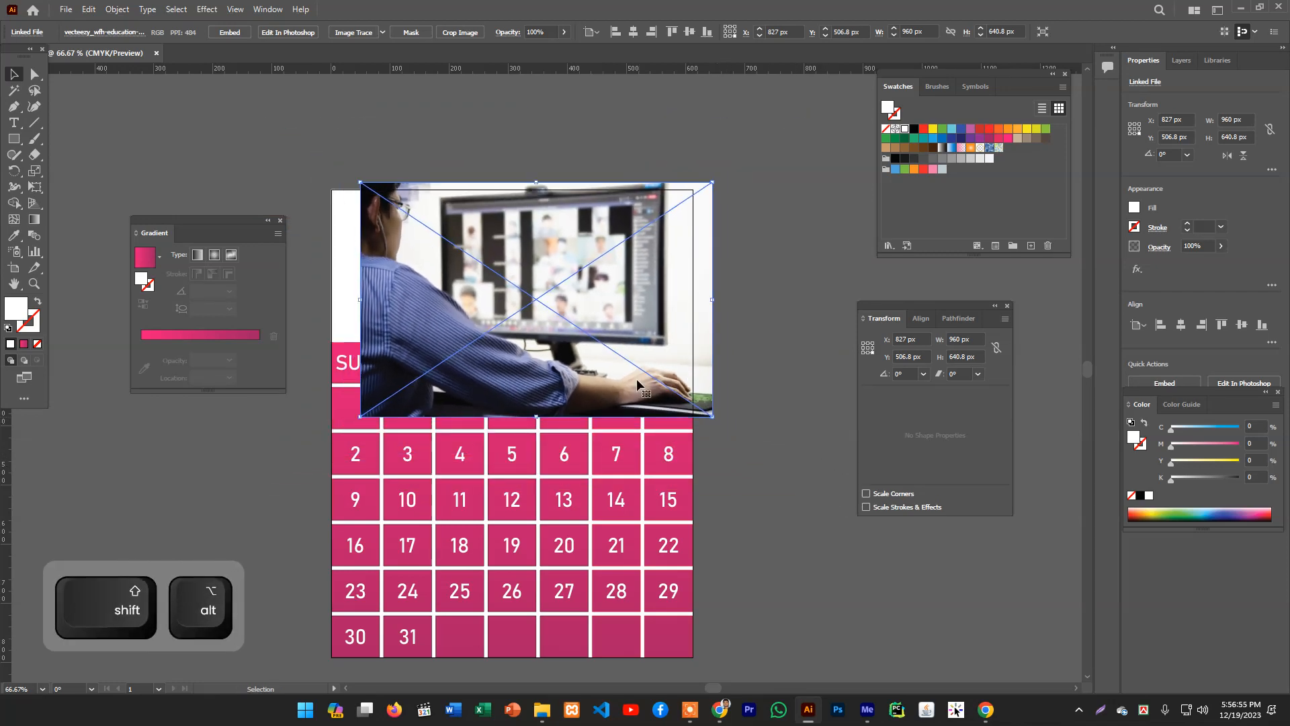
drag(636, 378, 606, 357)
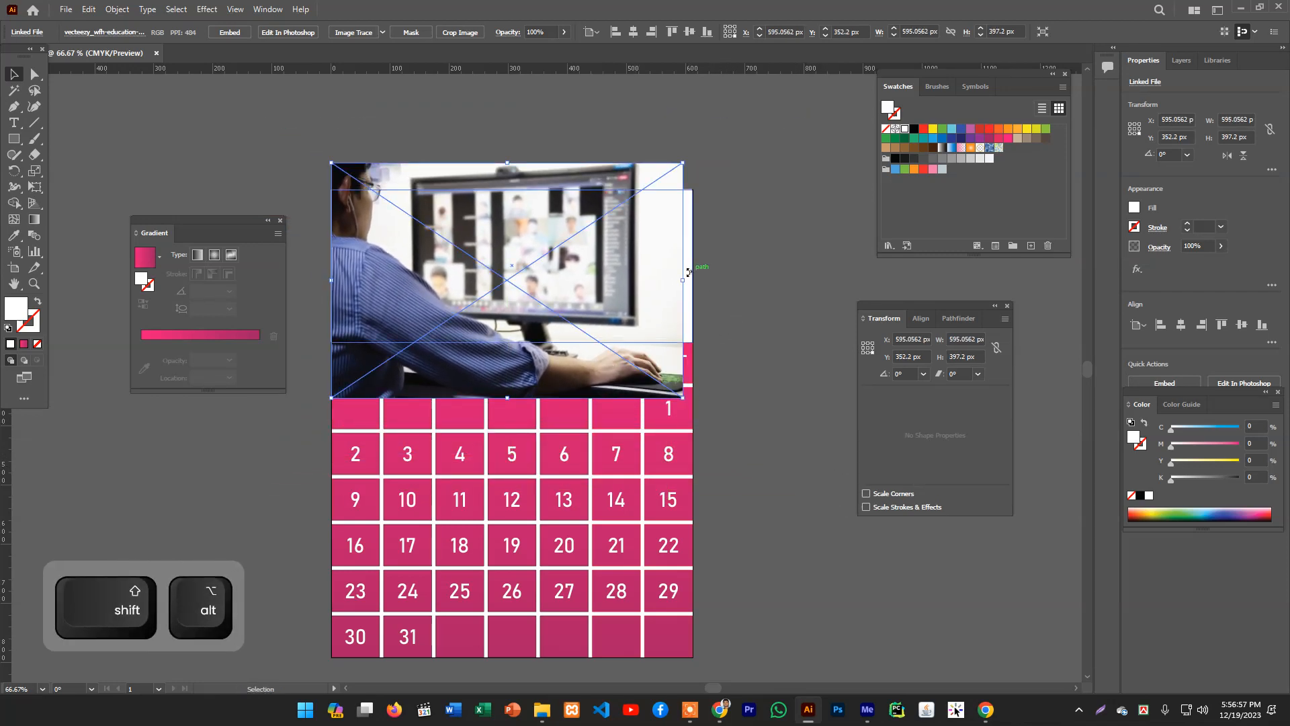
drag(682, 283, 693, 283)
drag(607, 324, 604, 309)
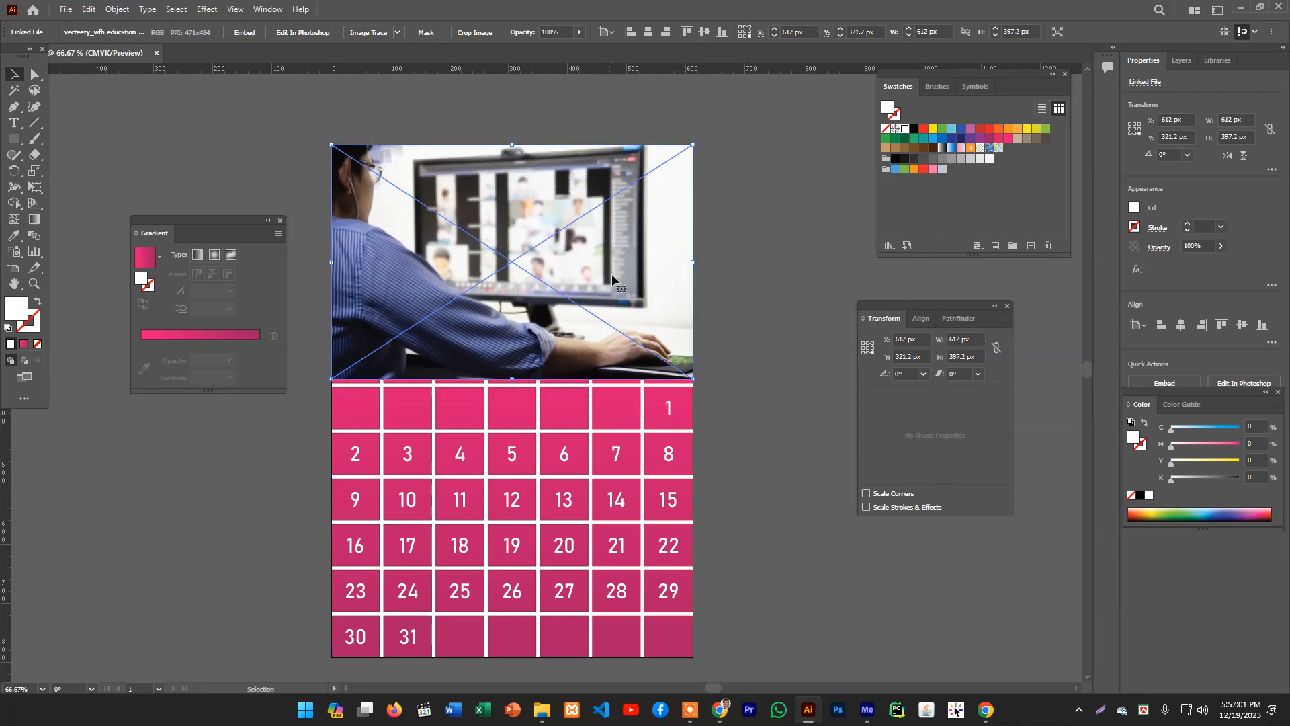
- Embed the placed photo and send it to the back behind the header rectangle
right_click(612, 276)
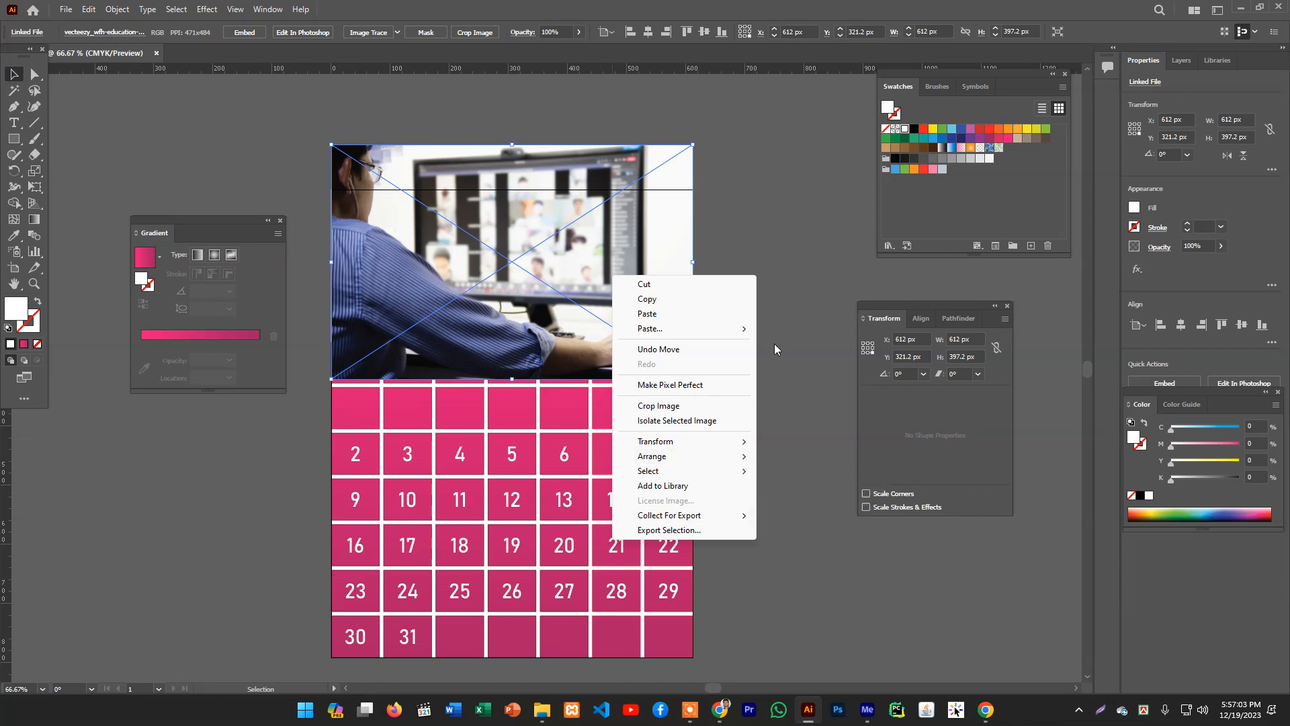
click(245, 32)
click(245, 33)
right_click(475, 198)
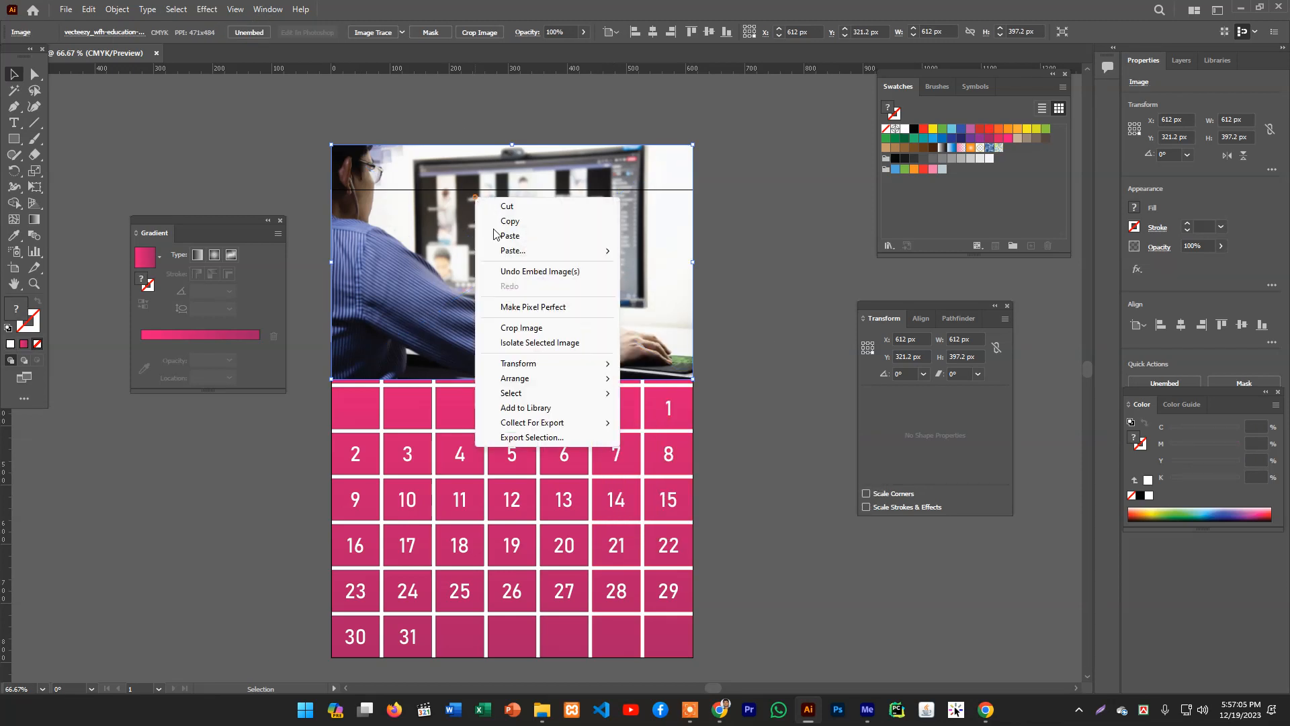
mouse_move(531, 381)
click(714, 433)
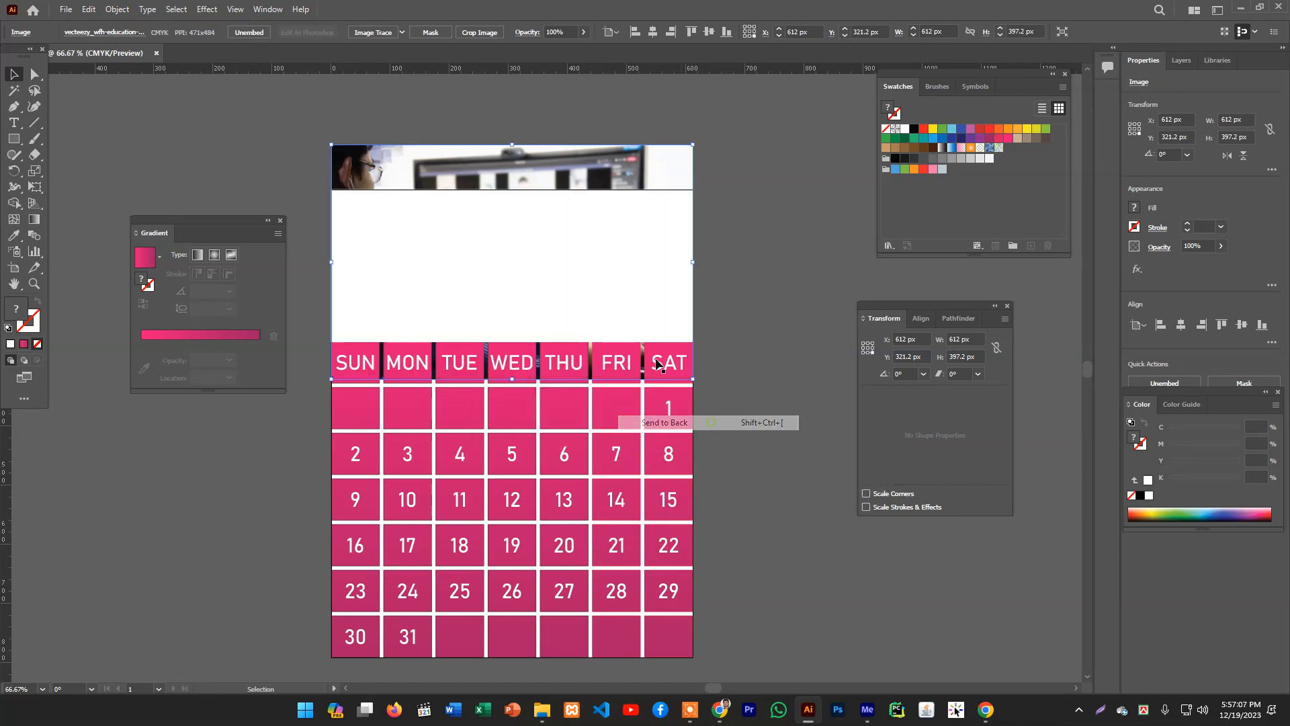
- Select the photo together with the header rectangle and make a clipping mask from them
shift+click(593, 269)
right_click(593, 269)
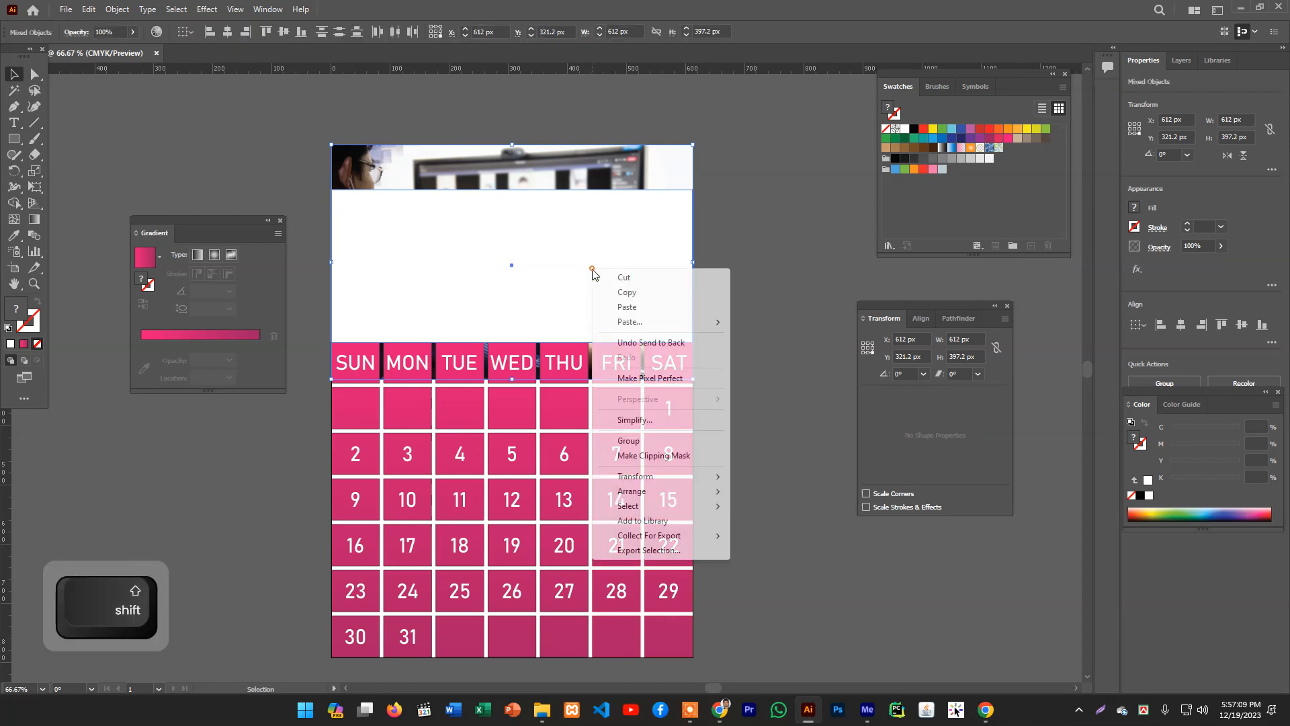
click(654, 455)
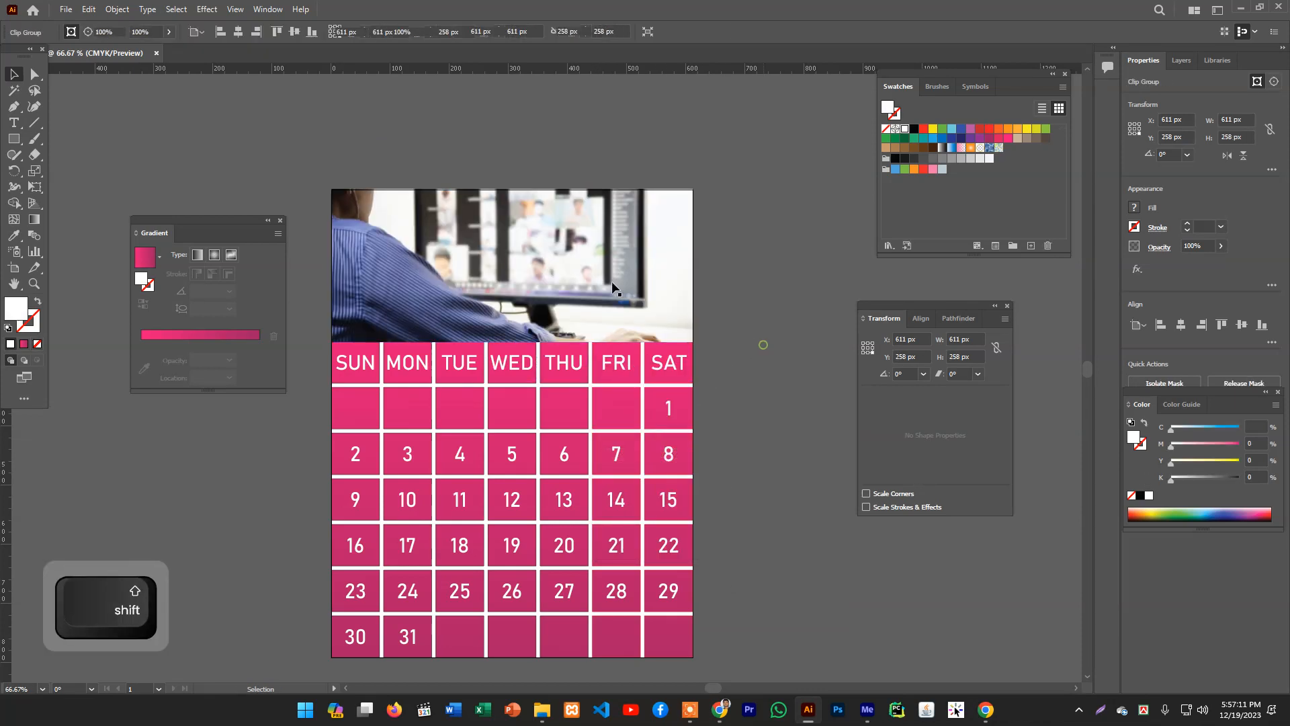
- Edit the clipping mask contents and move the photo about 87 px down so the monitor fills the header
right_click(552, 248)
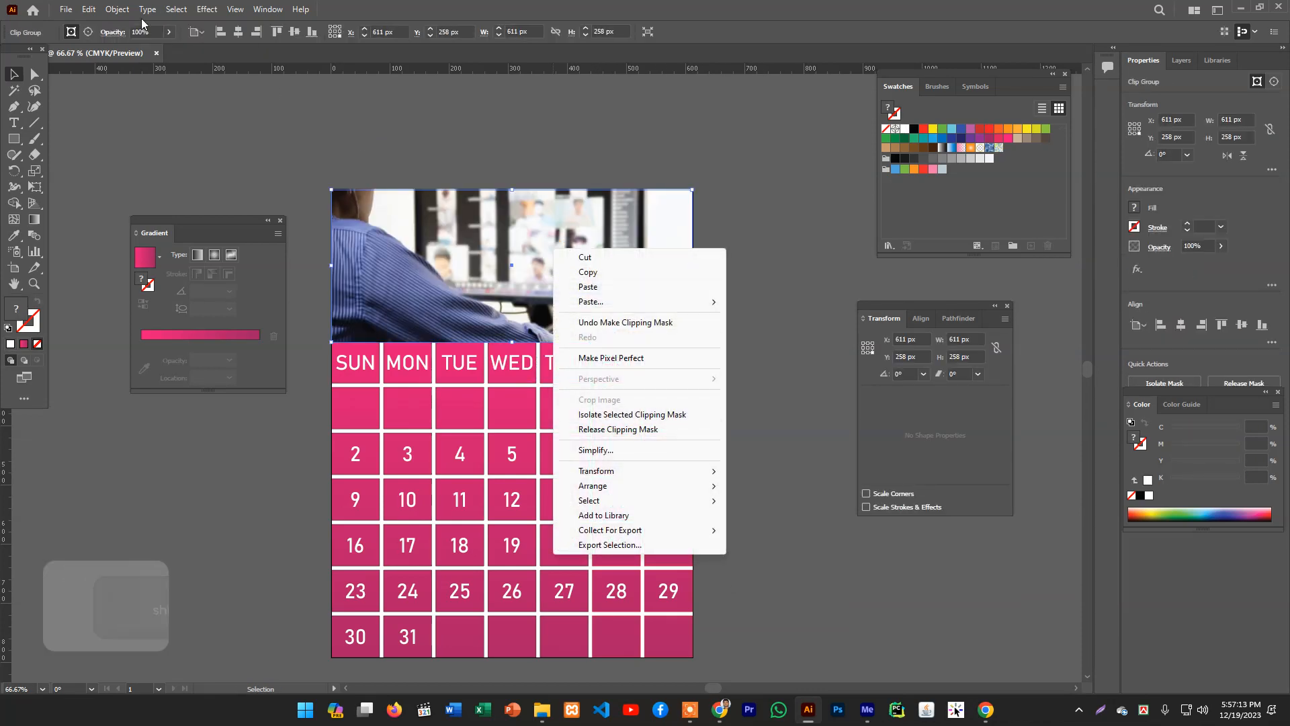
click(115, 9)
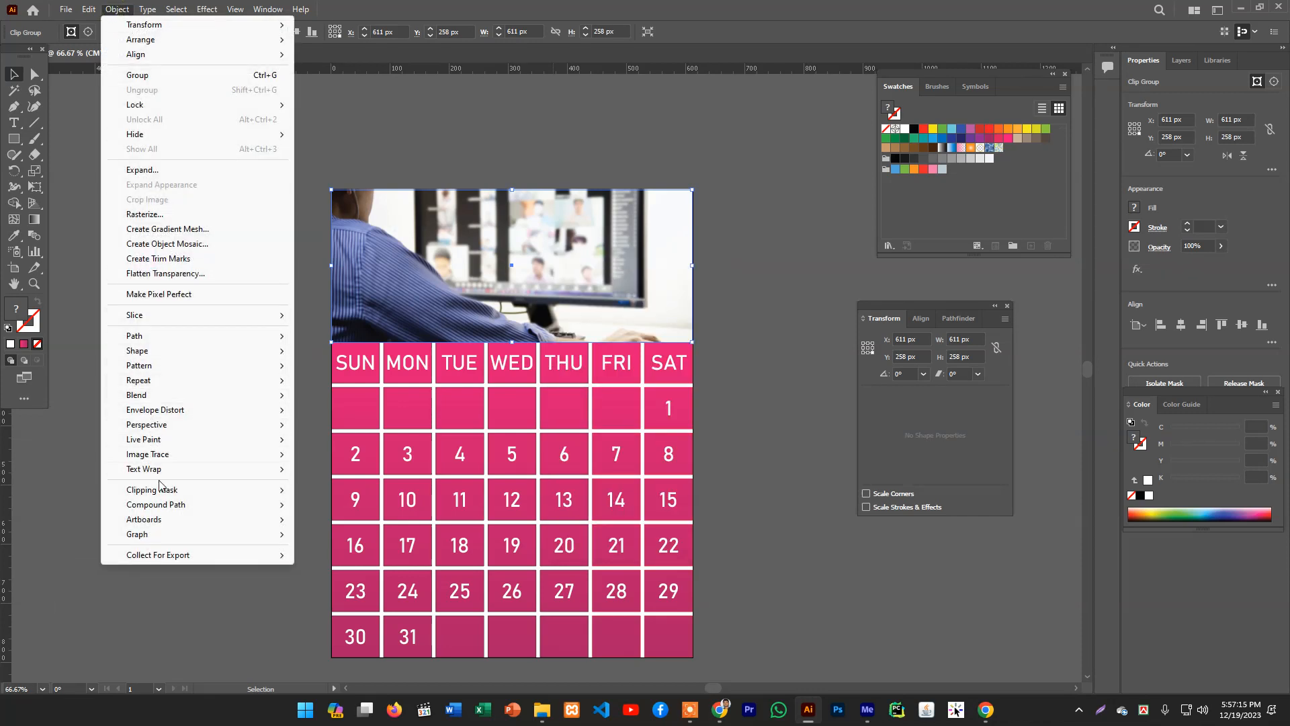
mouse_move(242, 495)
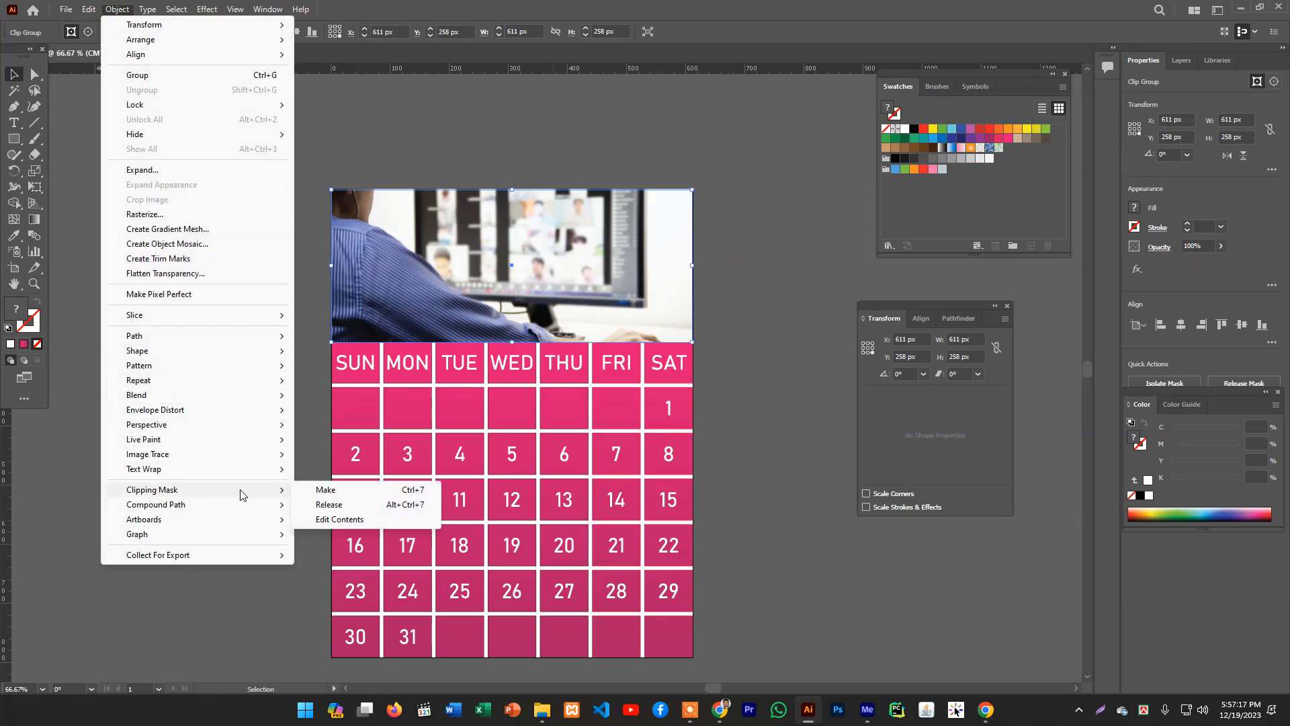
click(330, 521)
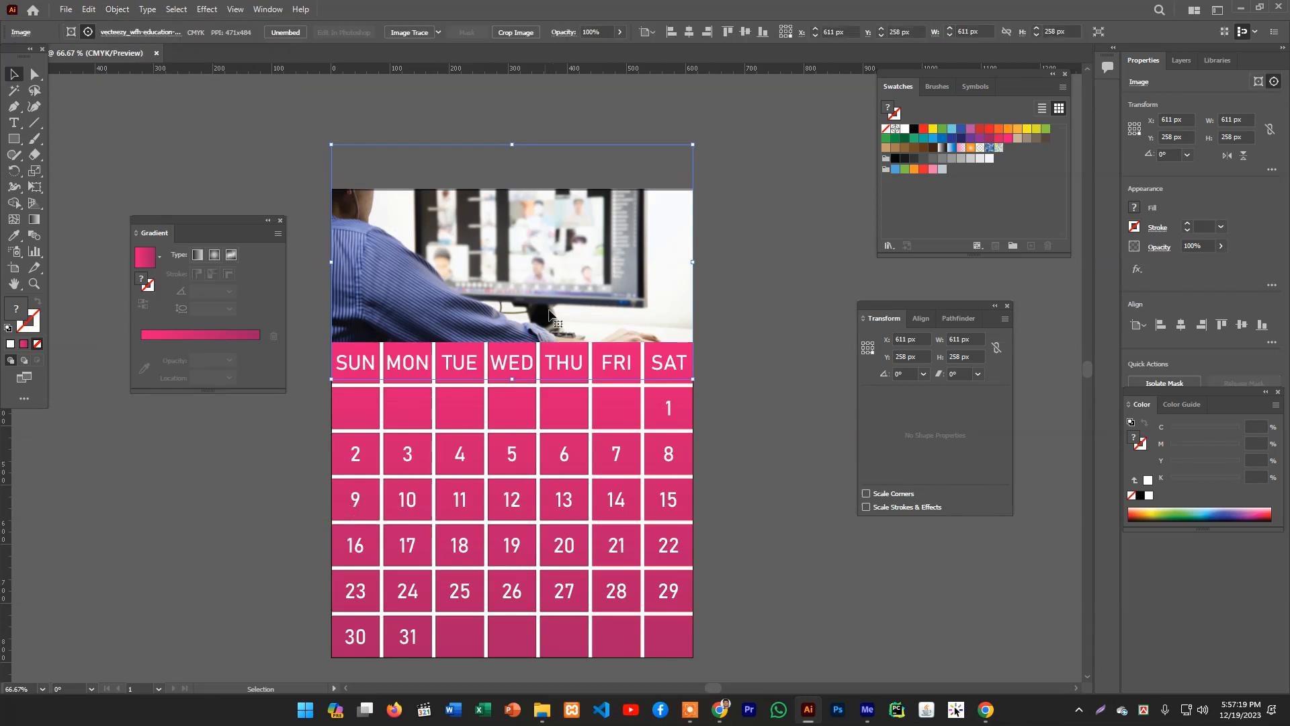
drag(553, 295, 569, 286)
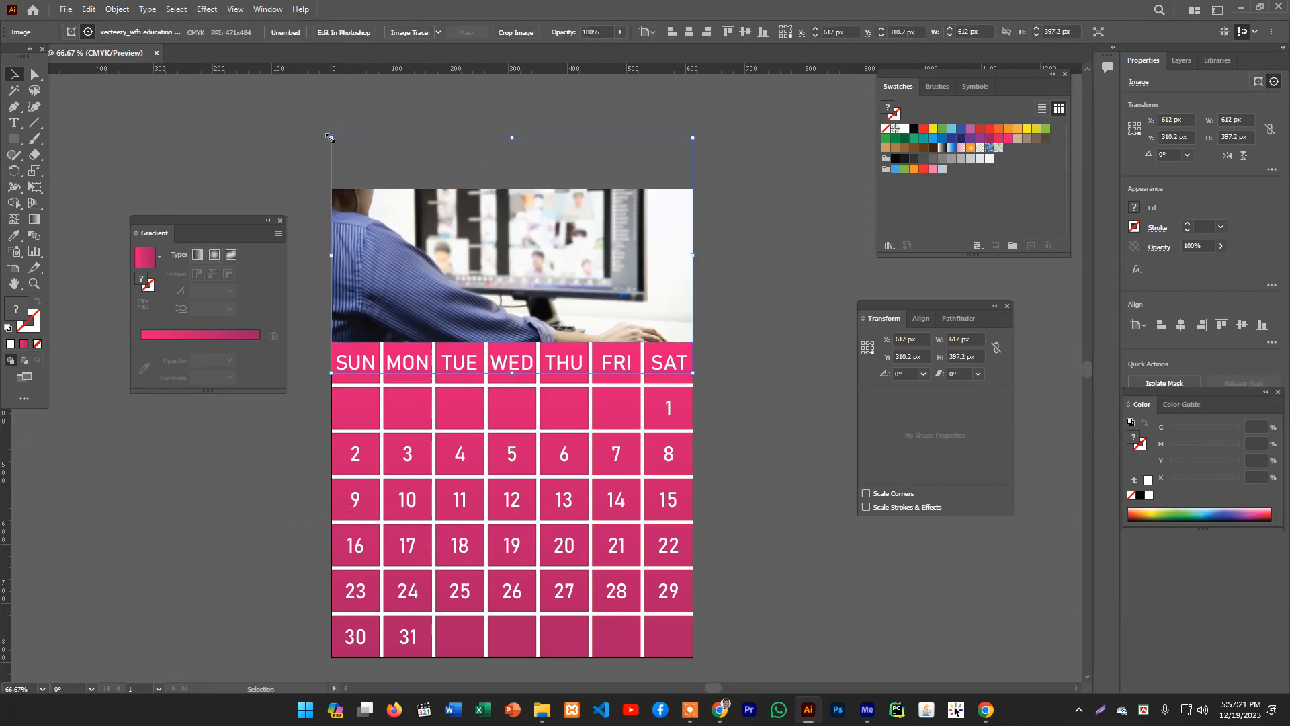
drag(478, 247, 476, 294)
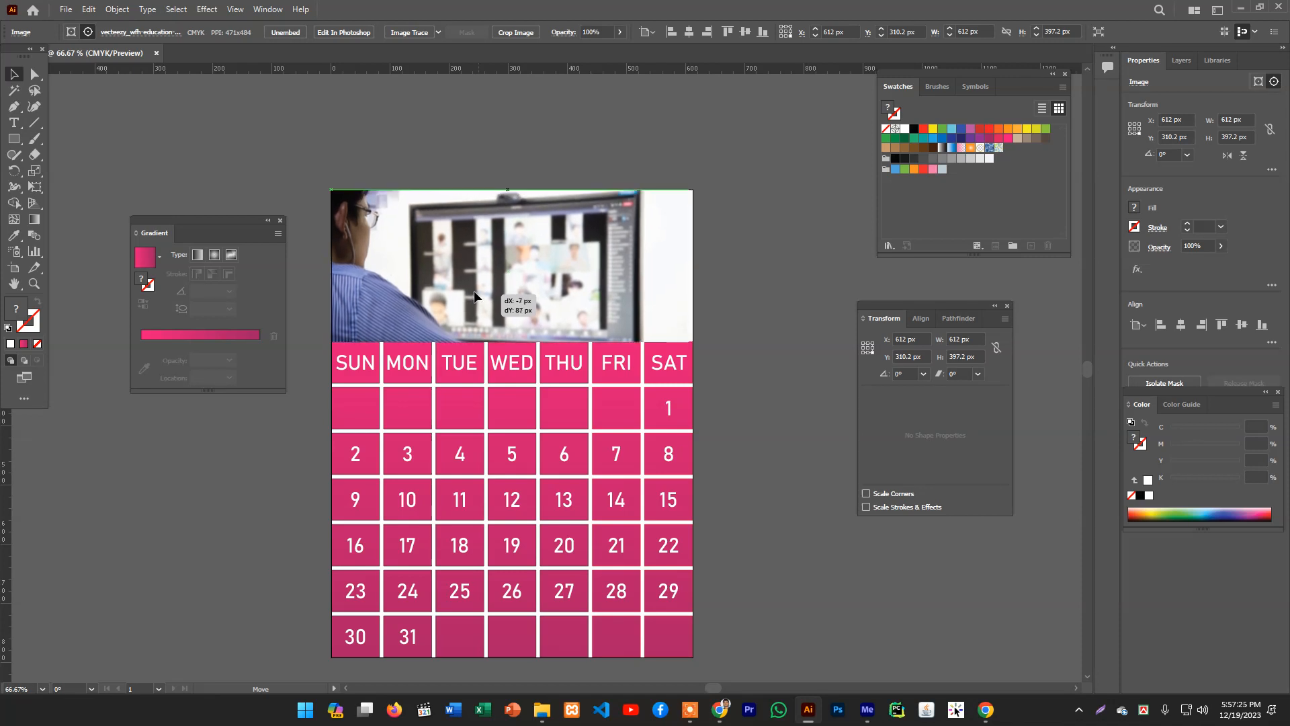
click(461, 143)
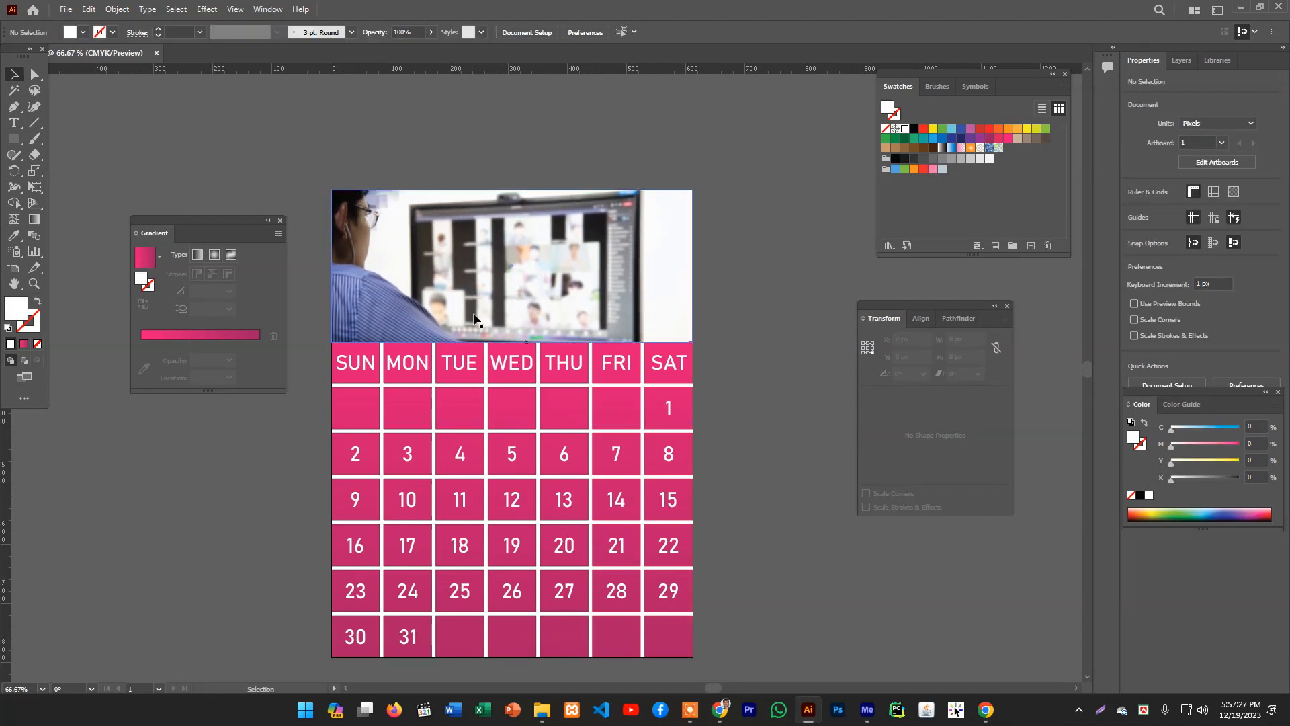
- Draw a rectangle about 347 x 83 px over the photo's lower middle and sample the pink gradient from a date cell
drag(255, 116, 542, 313)
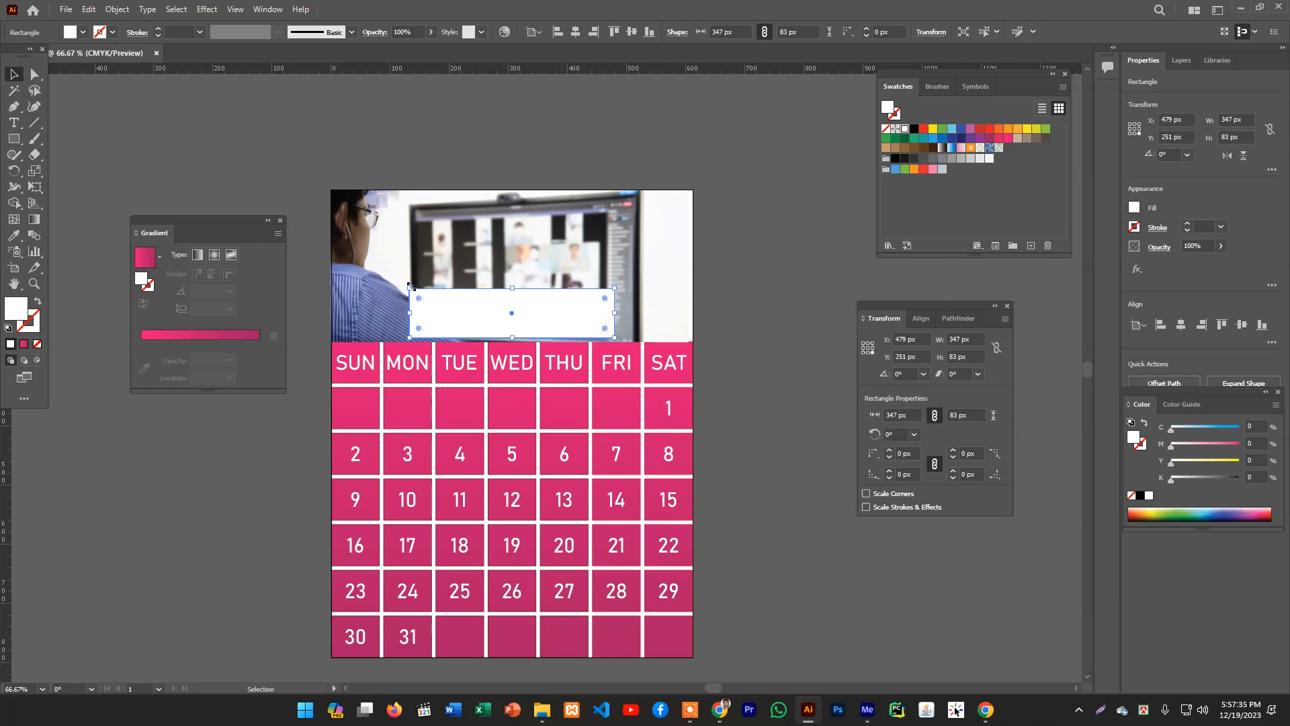
click(15, 236)
click(408, 410)
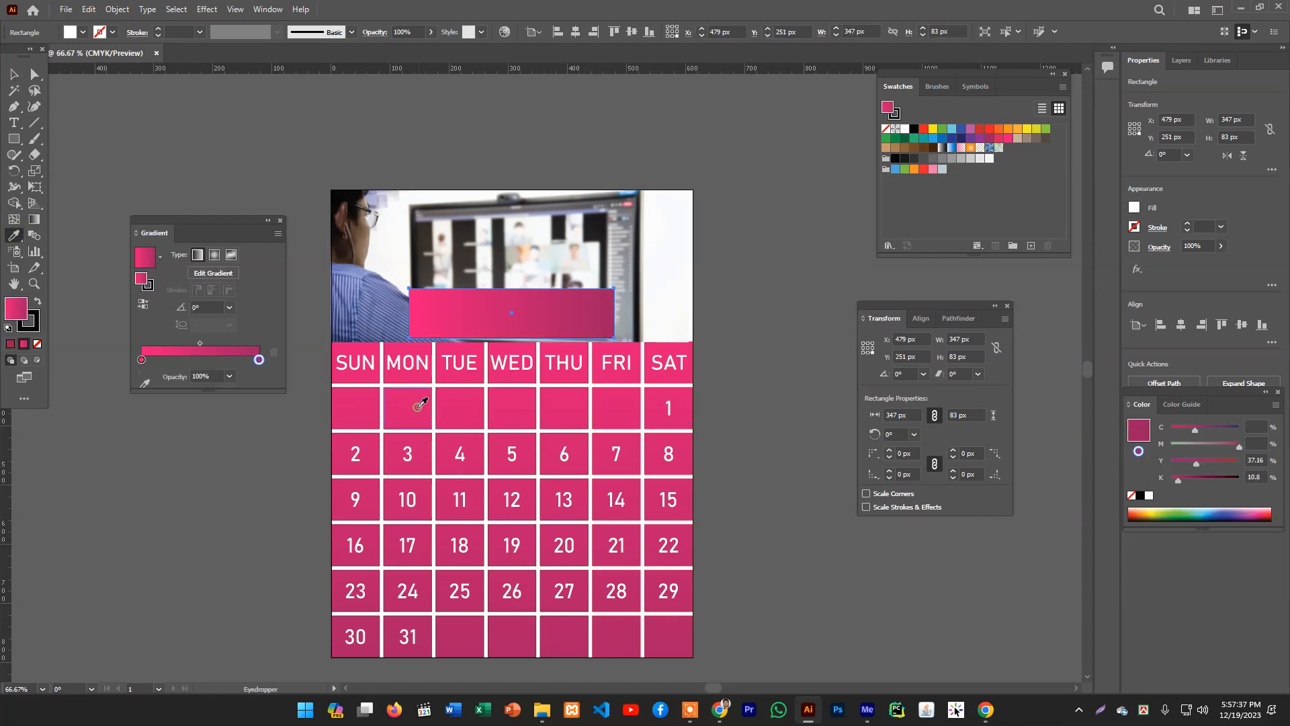
click(10, 75)
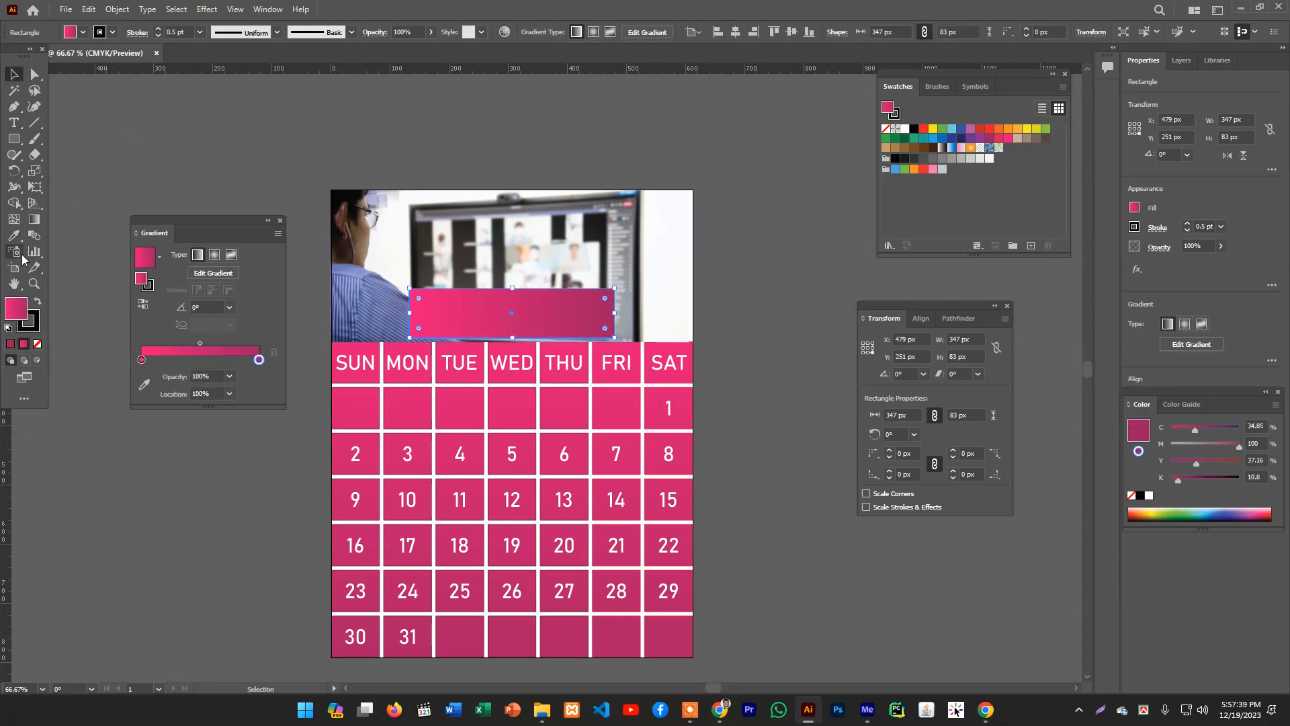
- Set the new rectangle's stroke to none
click(27, 319)
key(slash)
click(16, 308)
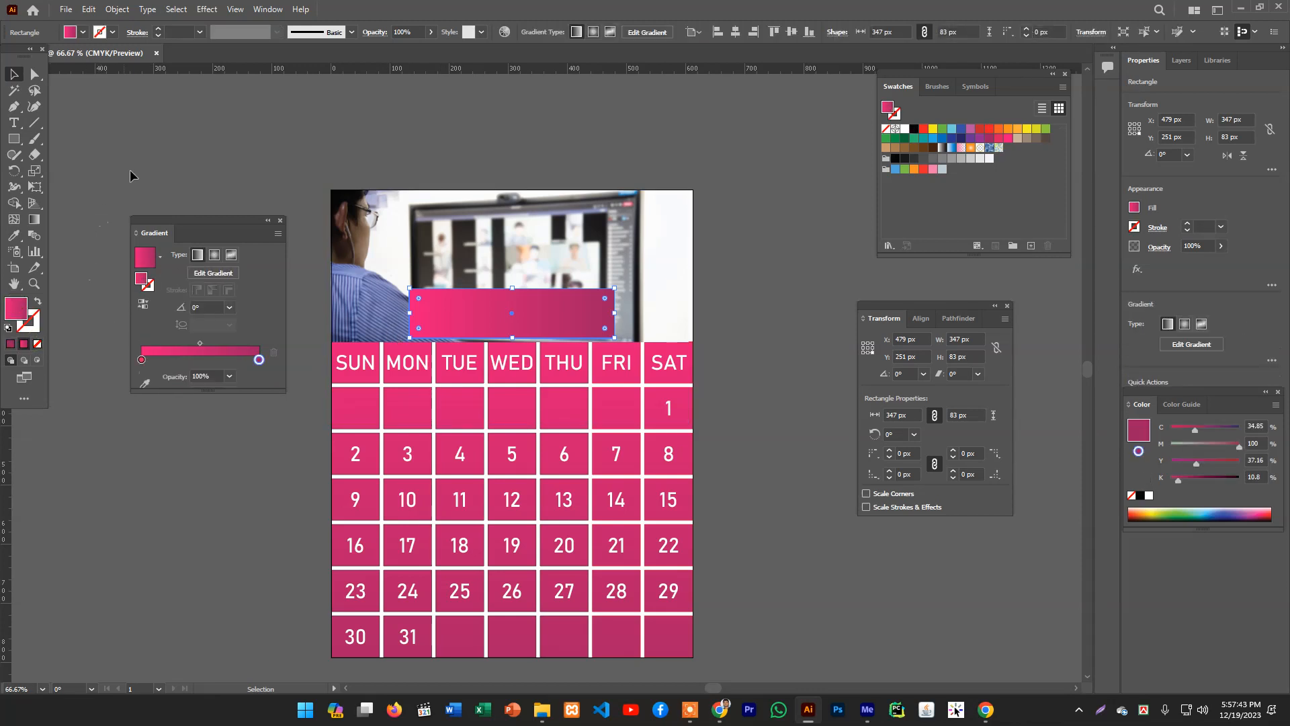
click(208, 182)
key(t)
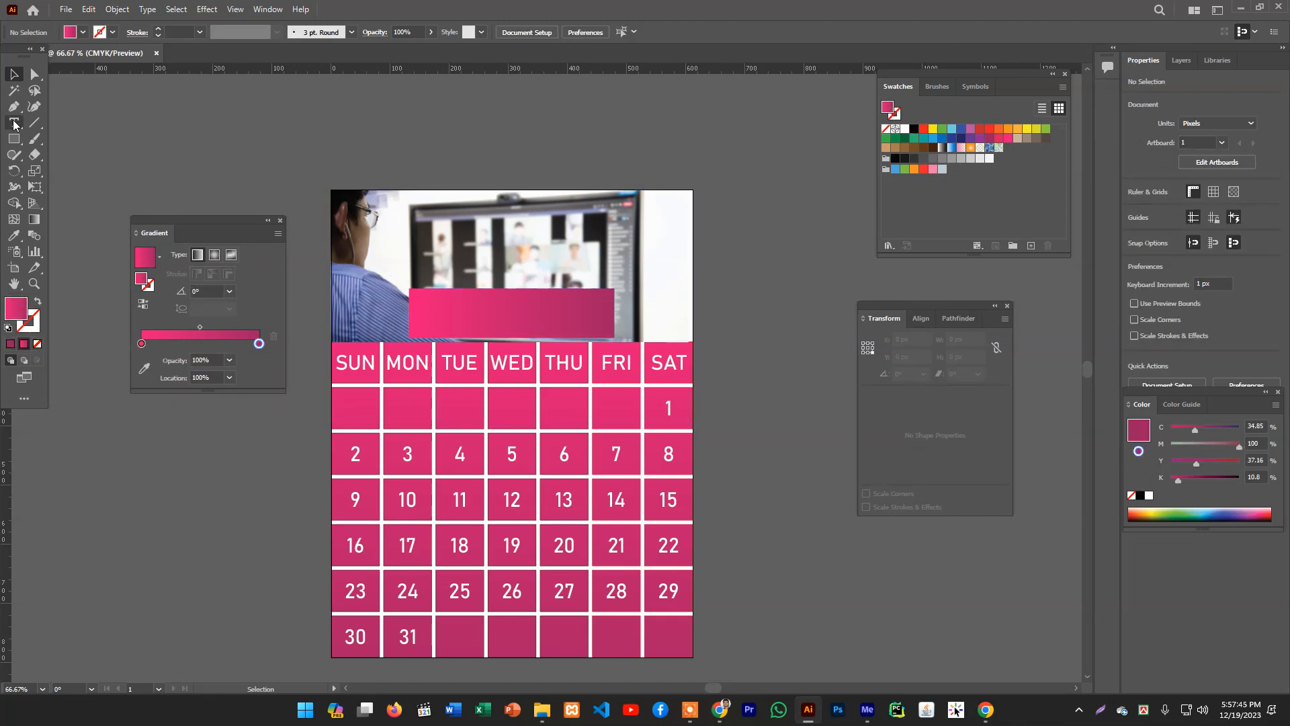
click(312, 134)
text(20)
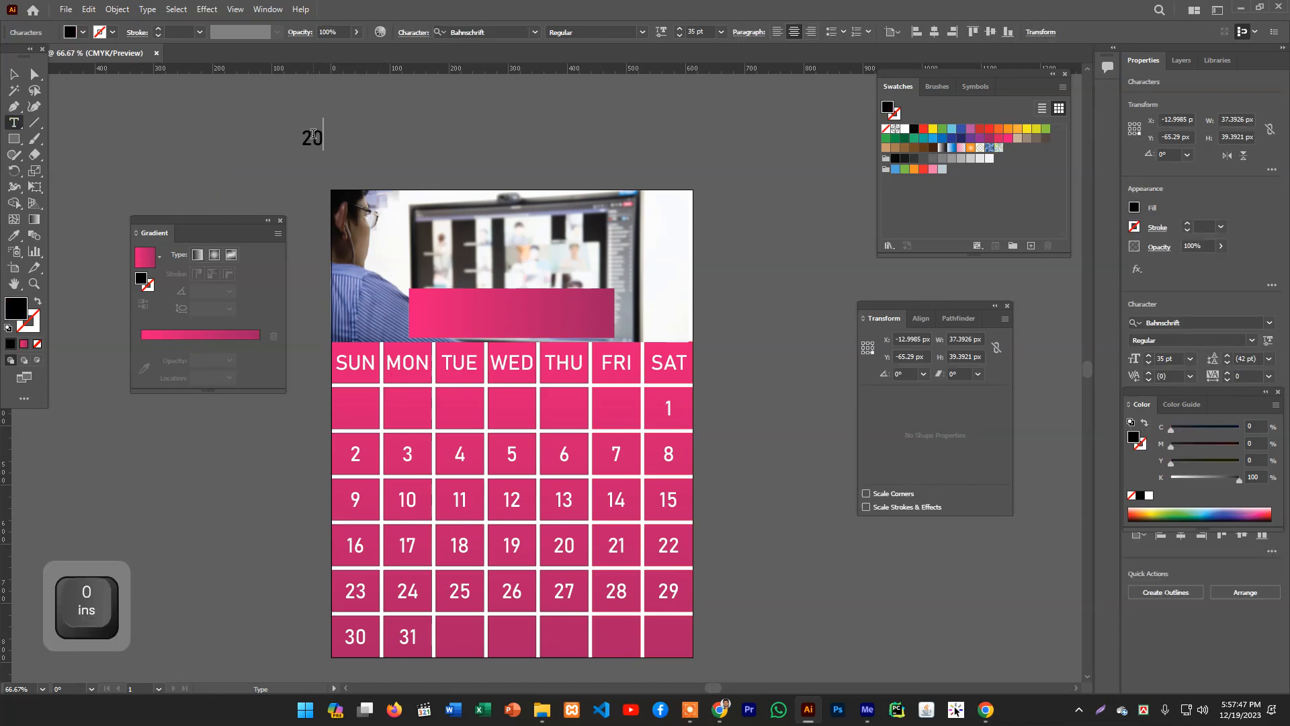
key(BackSpace)
key(BackSpace)
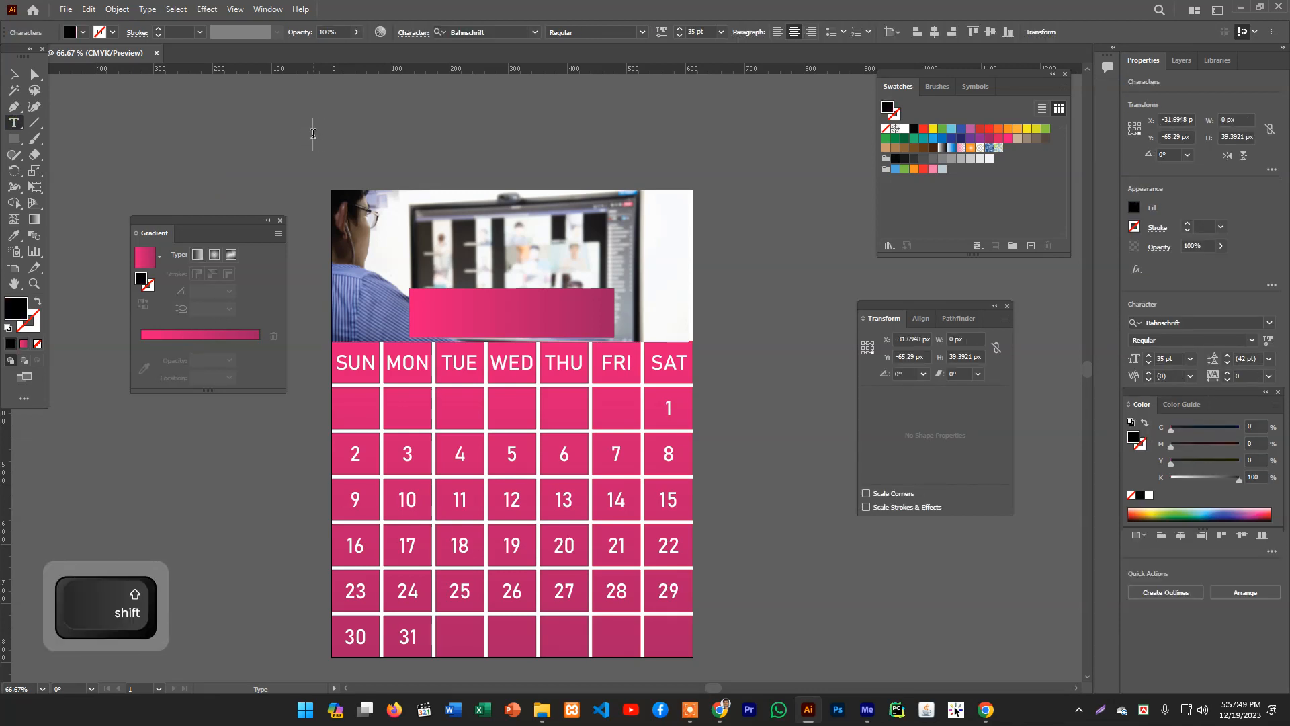
- Type the title text "January-2024" above the page
text(Ja)
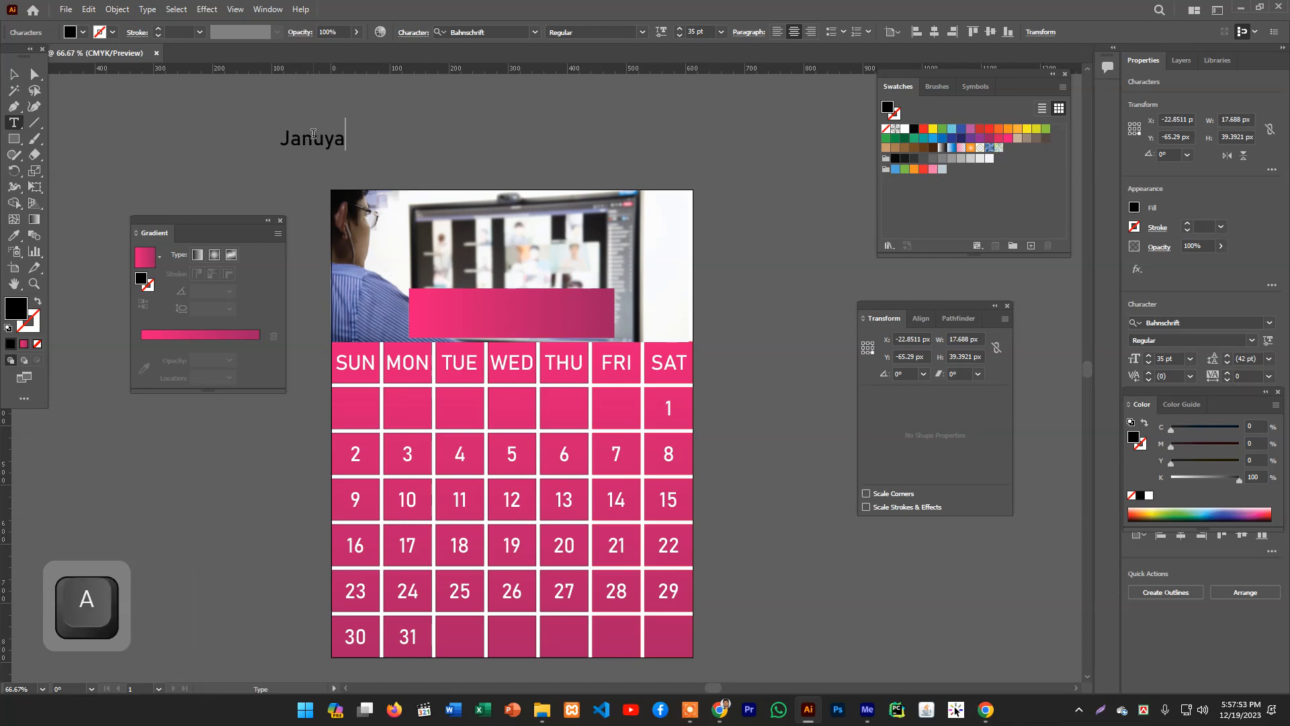
text(nuya)
key(BackSpace)
key(BackSpace)
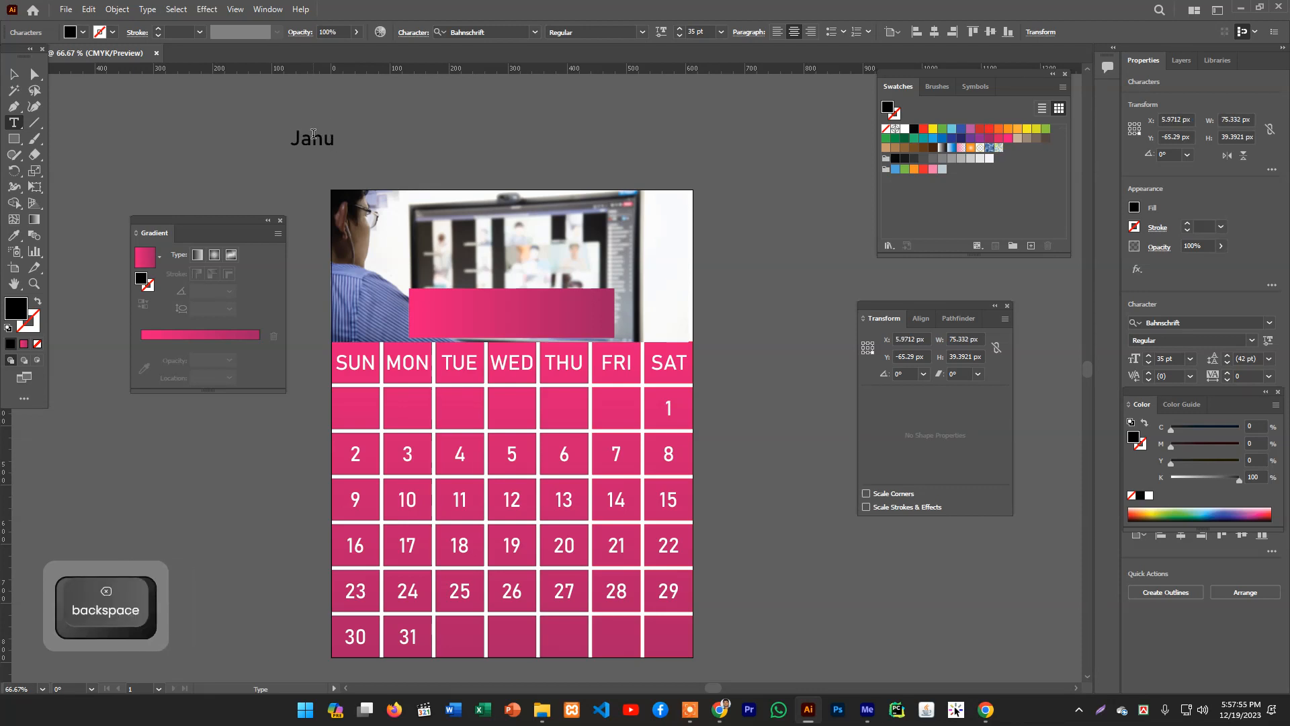
text(ary)
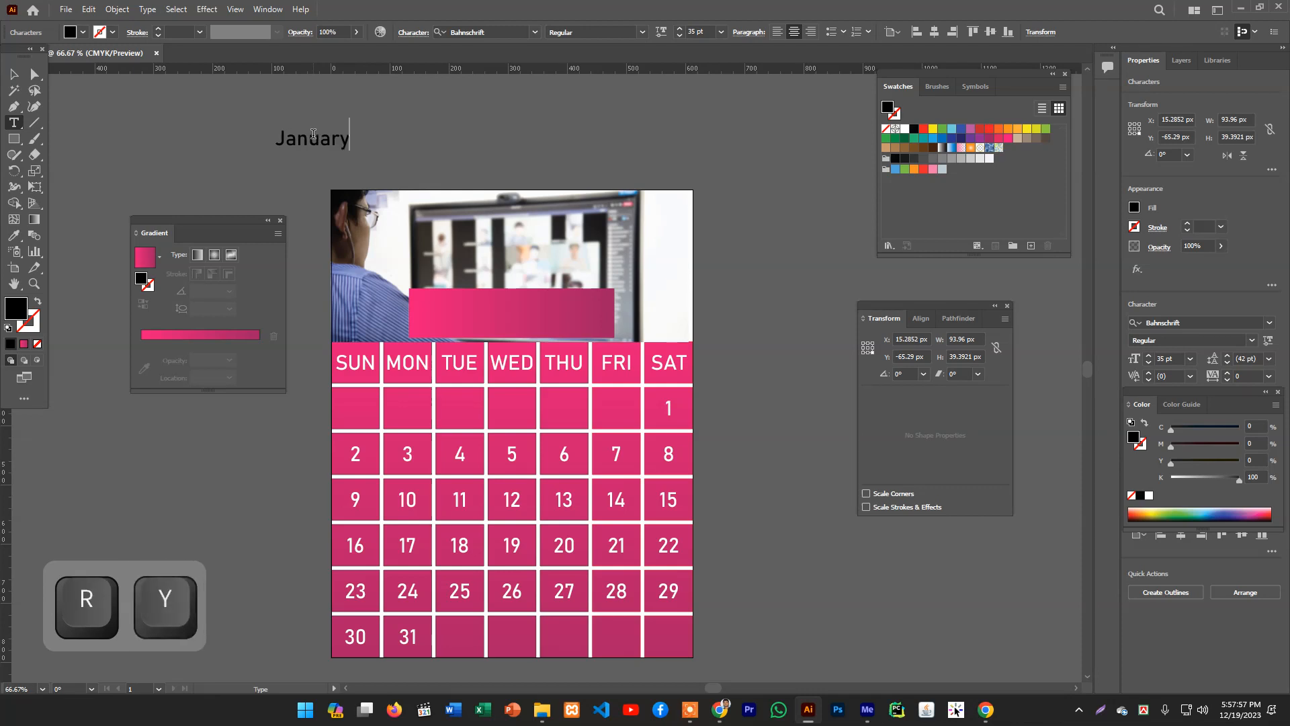
text(-2024)
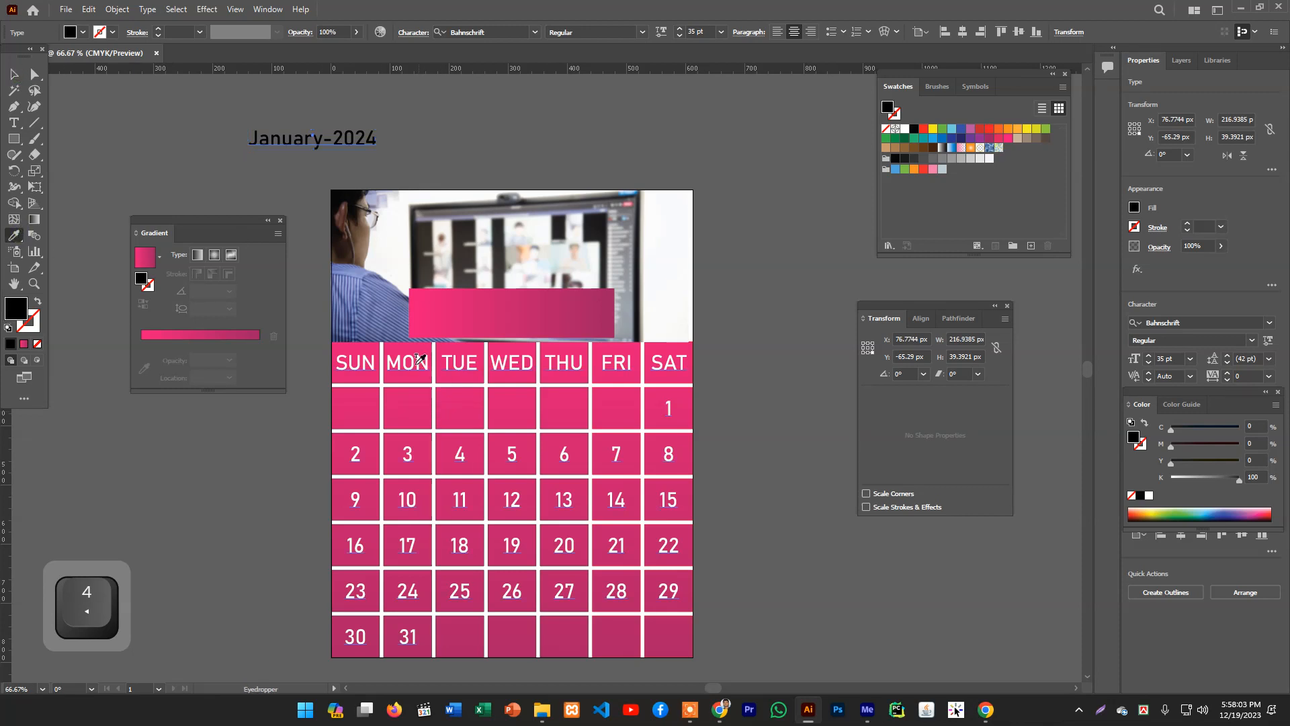
- Sample the white weekday label style onto the title and move it onto the pink banner, enlarged to about 50 pt
click(416, 364)
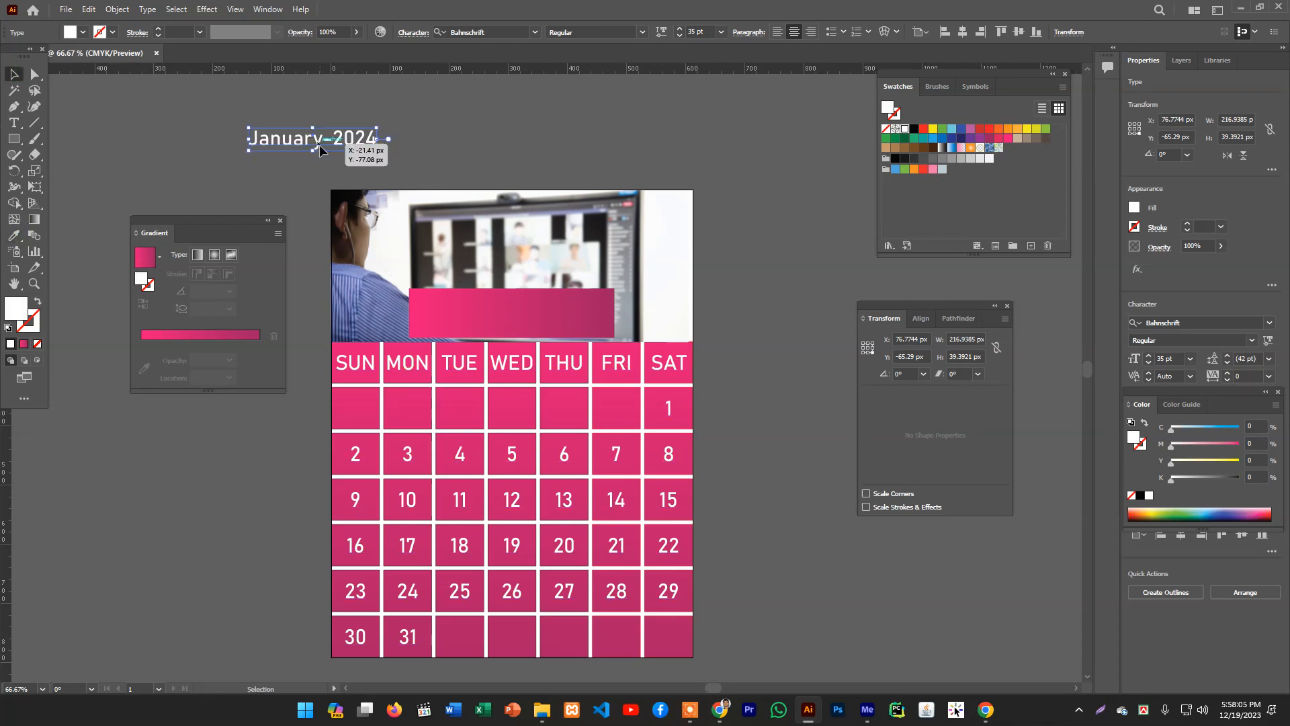
drag(319, 149, 553, 321)
key(shift)
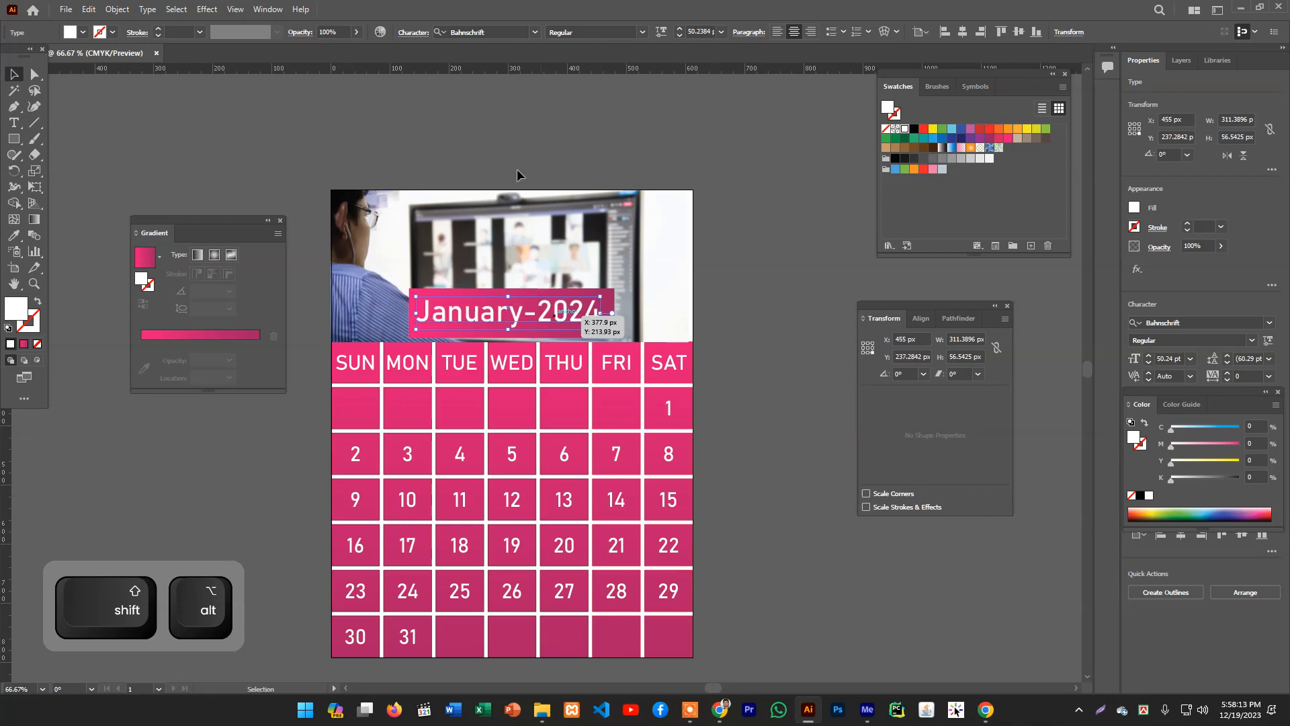
- Change the title's font to Franklin Gothic Demi
click(535, 32)
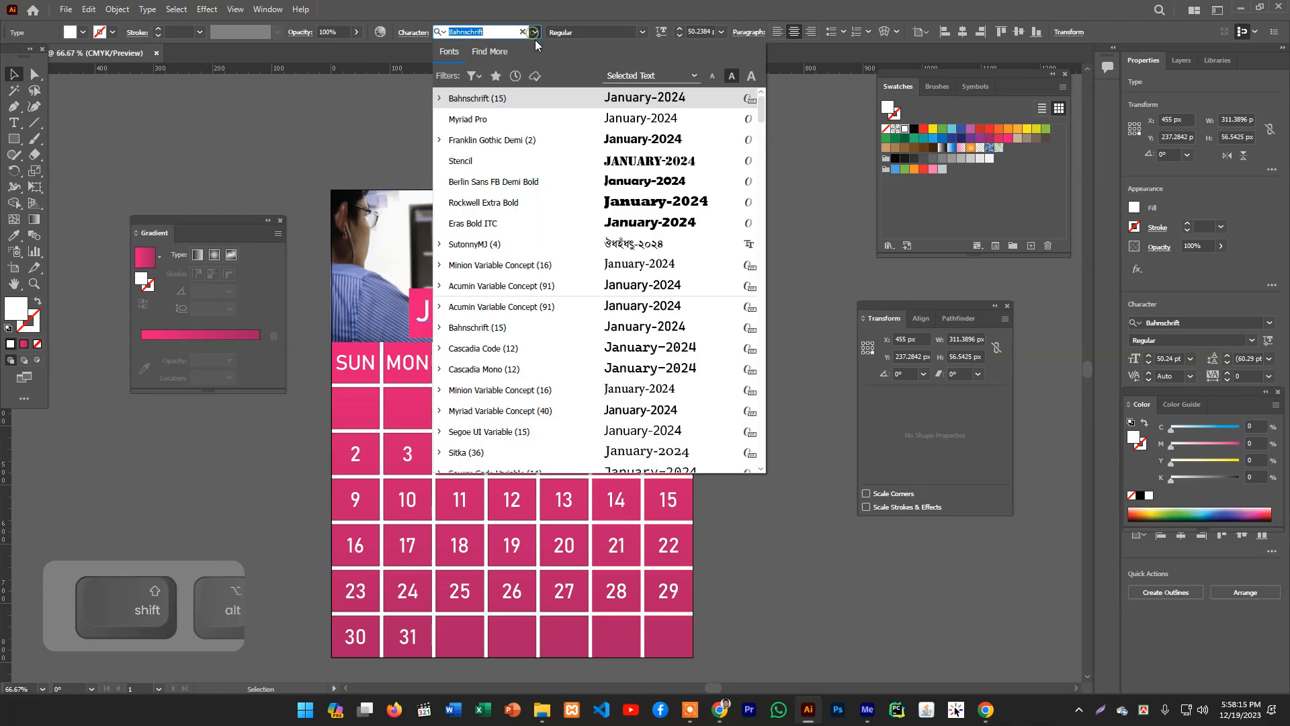
click(595, 152)
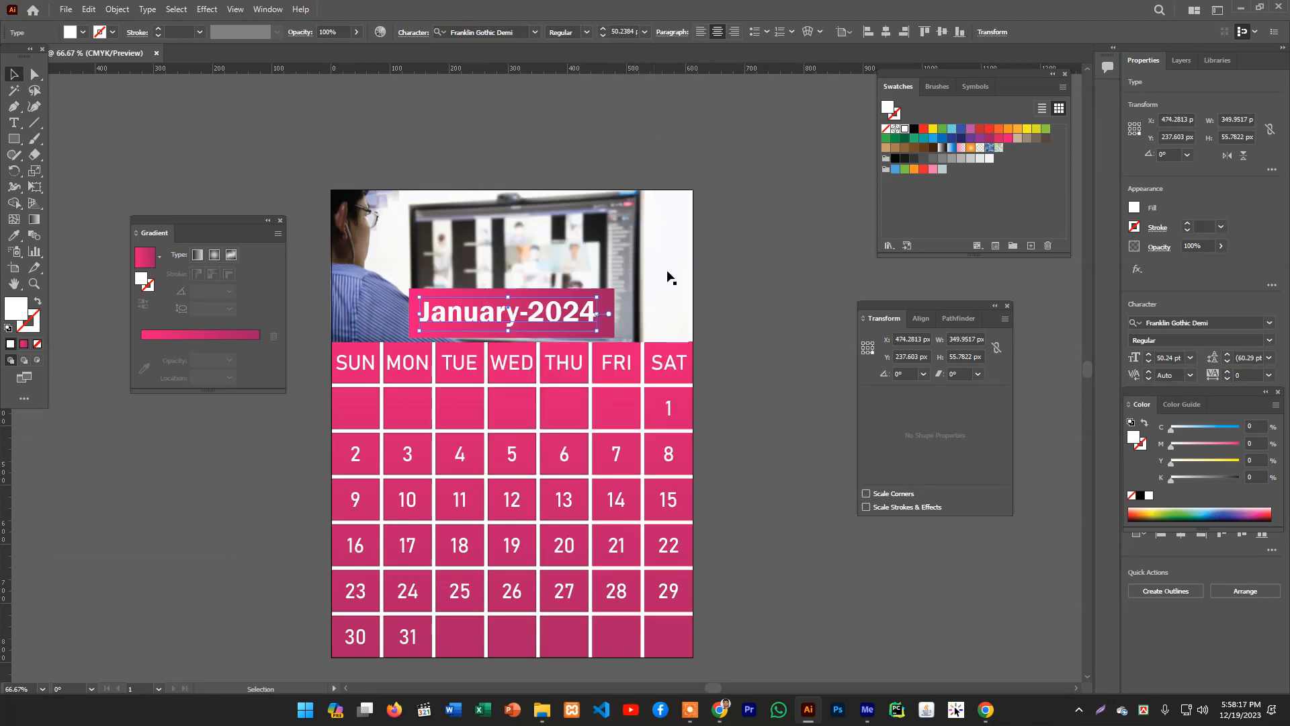
click(732, 264)
- Create a text object beside the page reading "future computer training Institute"
scroll(735, 272, up, 2)
scroll(736, 271, down, 4)
scroll(735, 271, down, 1)
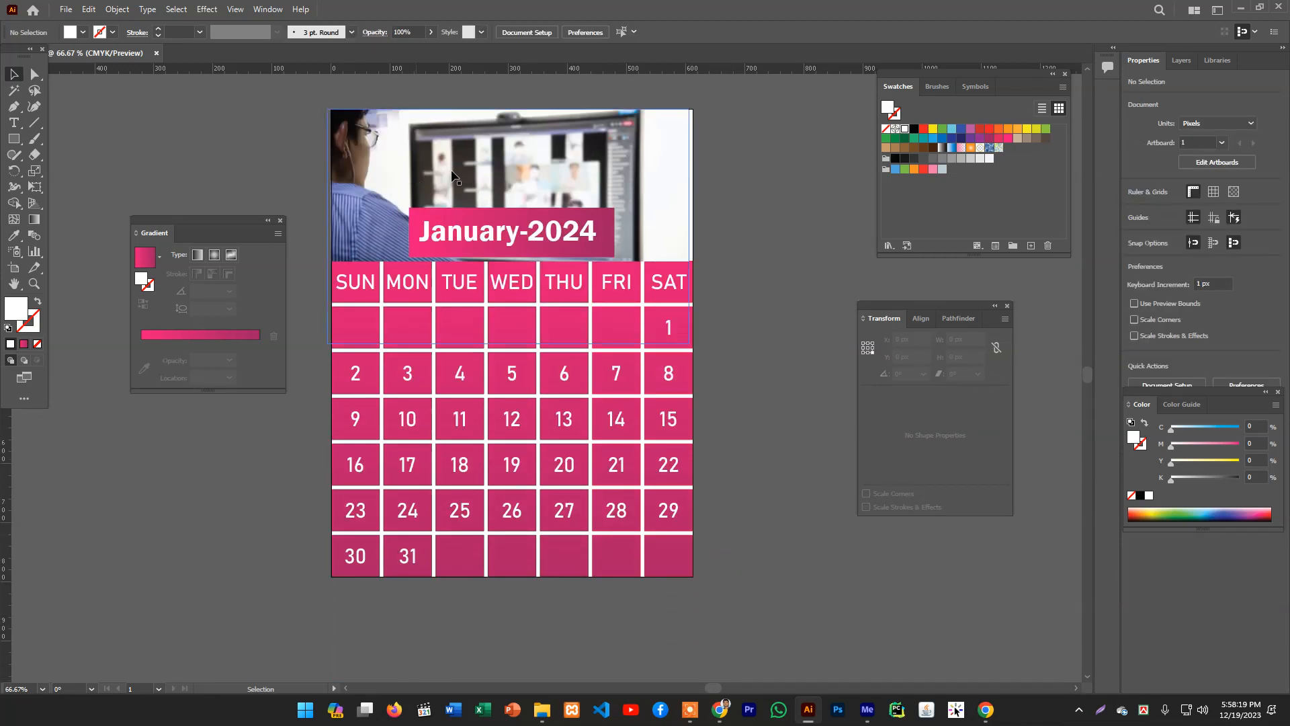
click(14, 123)
click(99, 147)
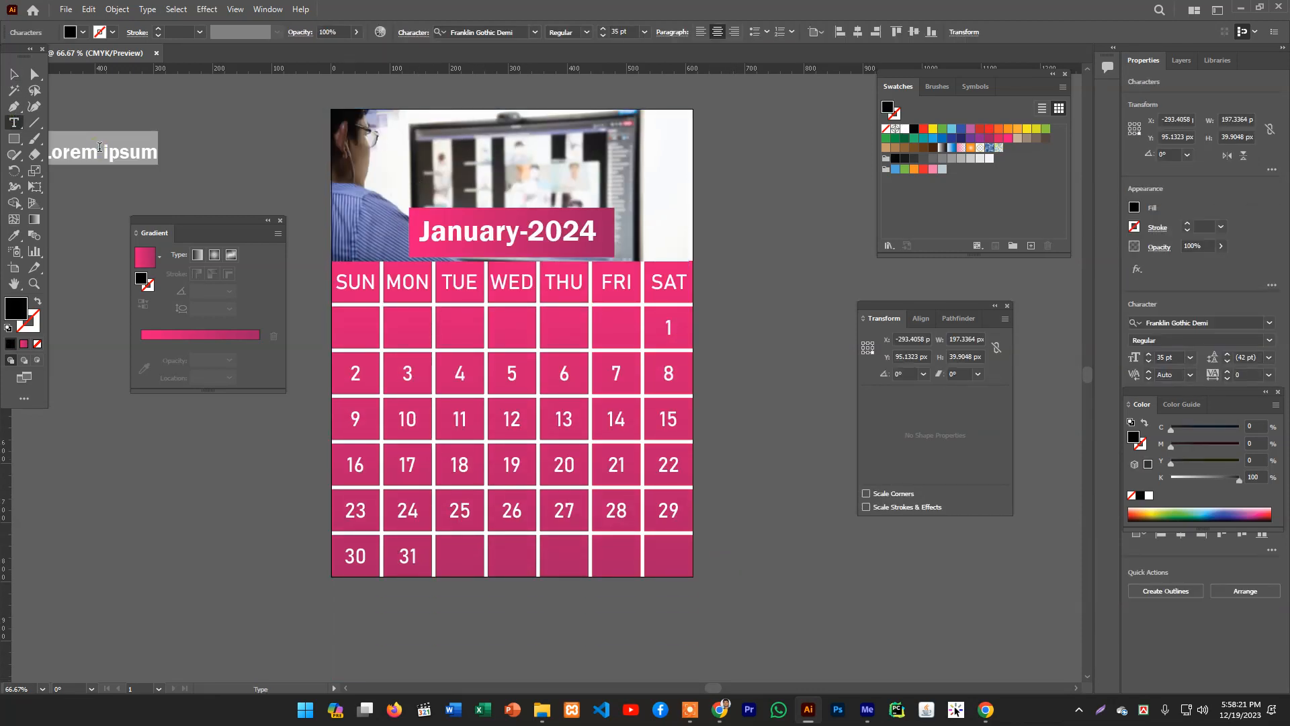
text(futur)
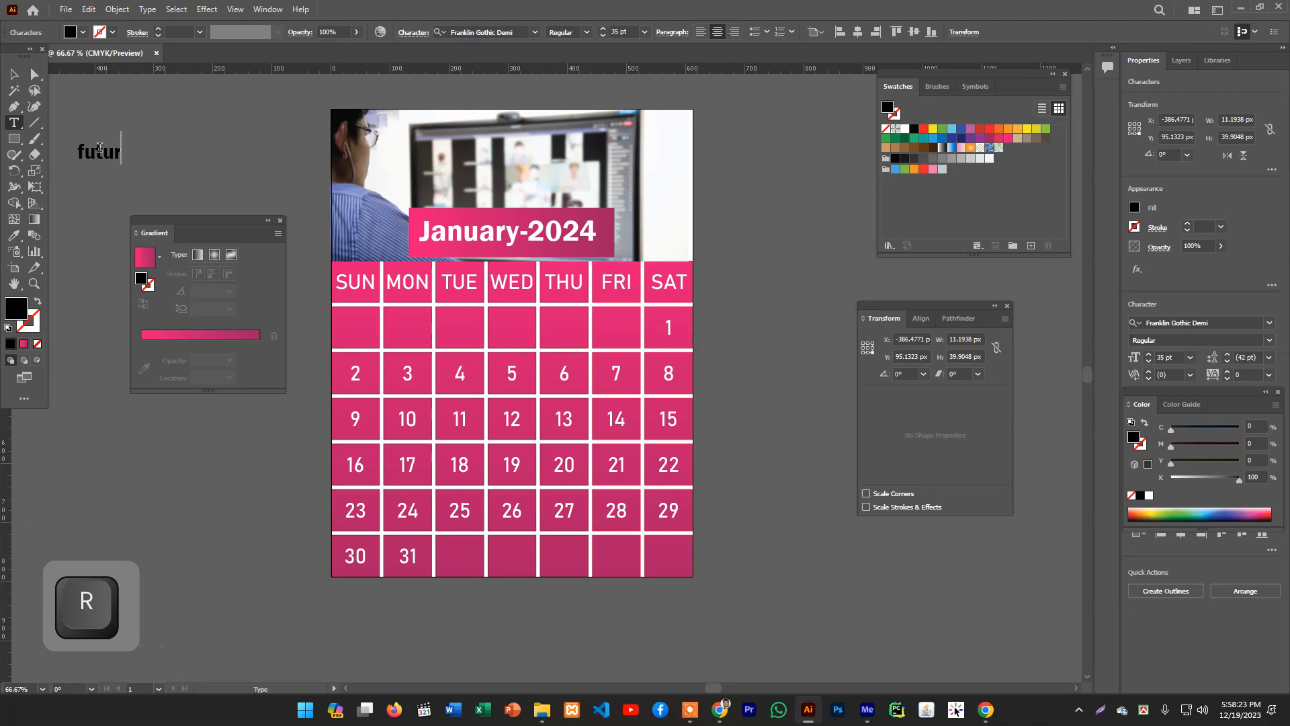
text(e coumpute)
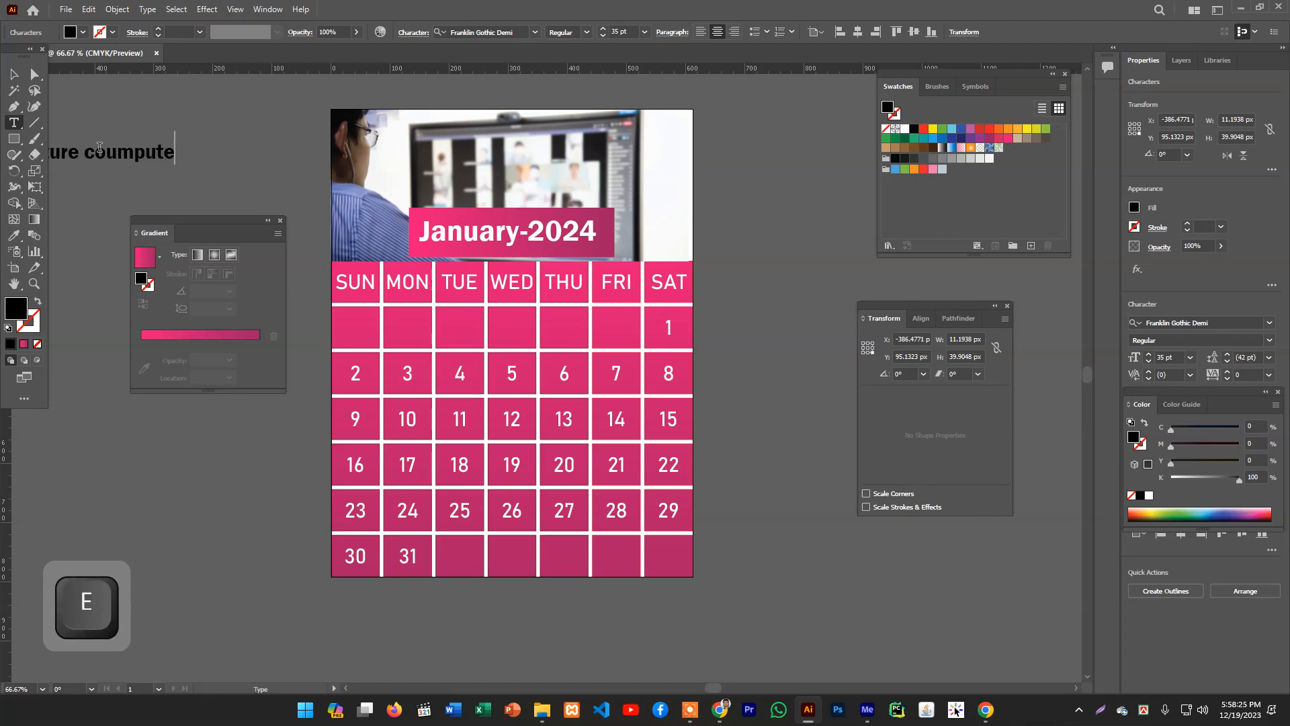
text(r)
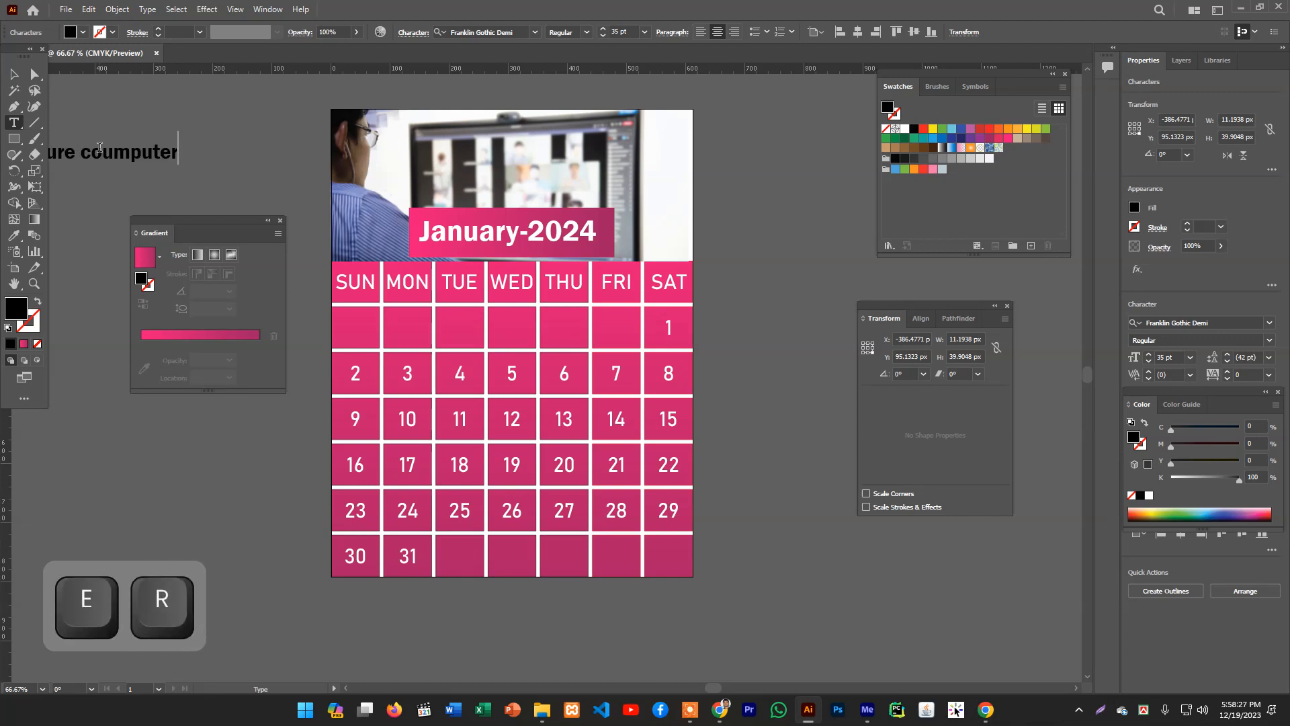
key(Left)
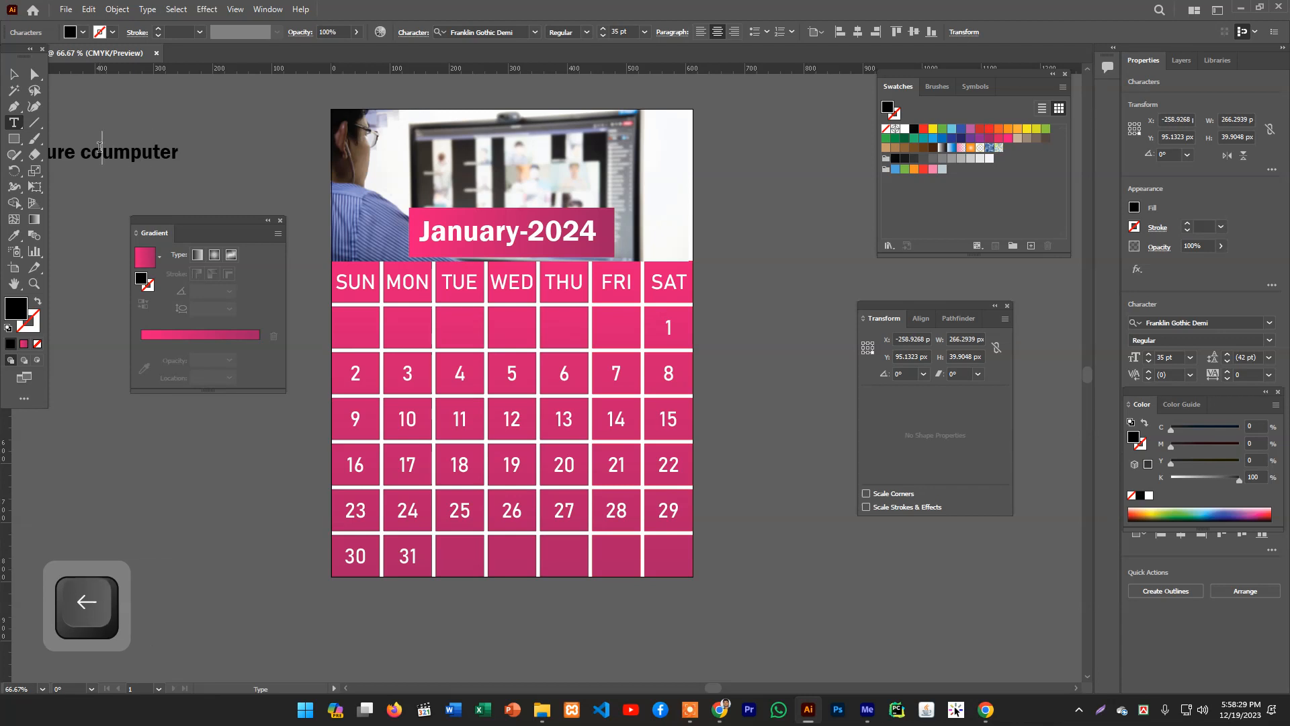
key(BackSpace)
key(Right)
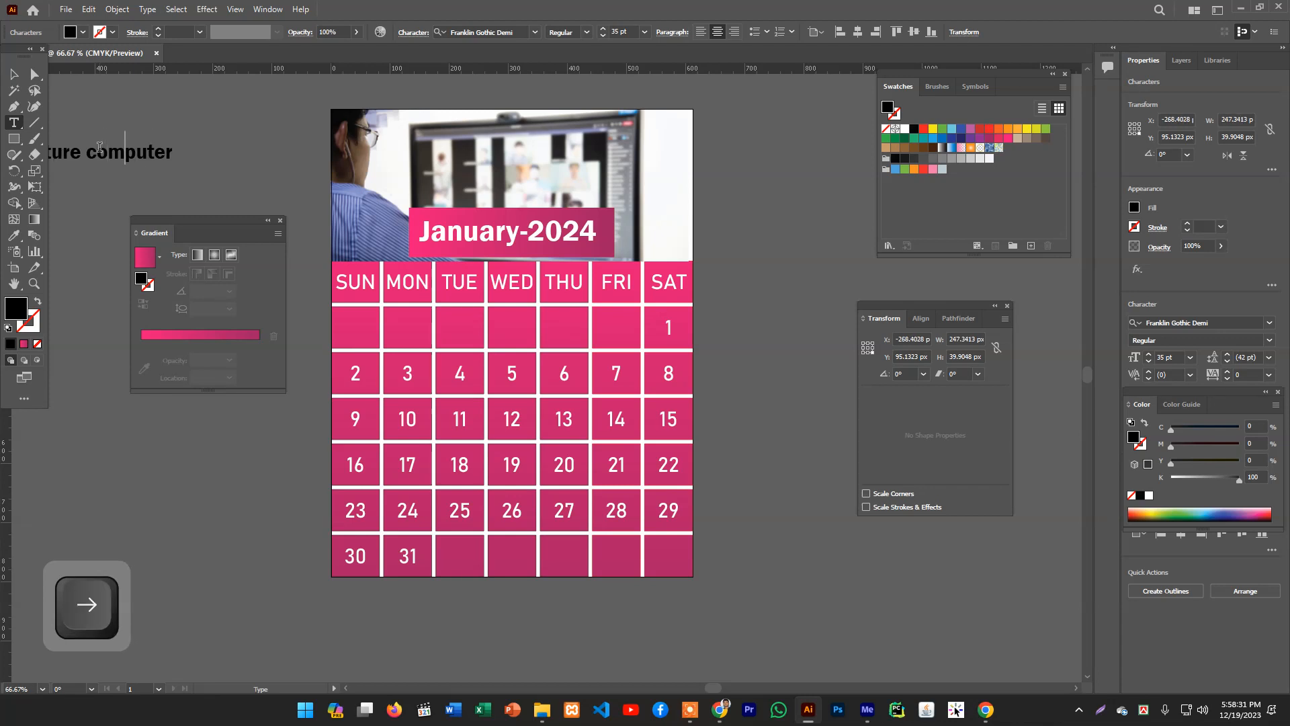
text(t)
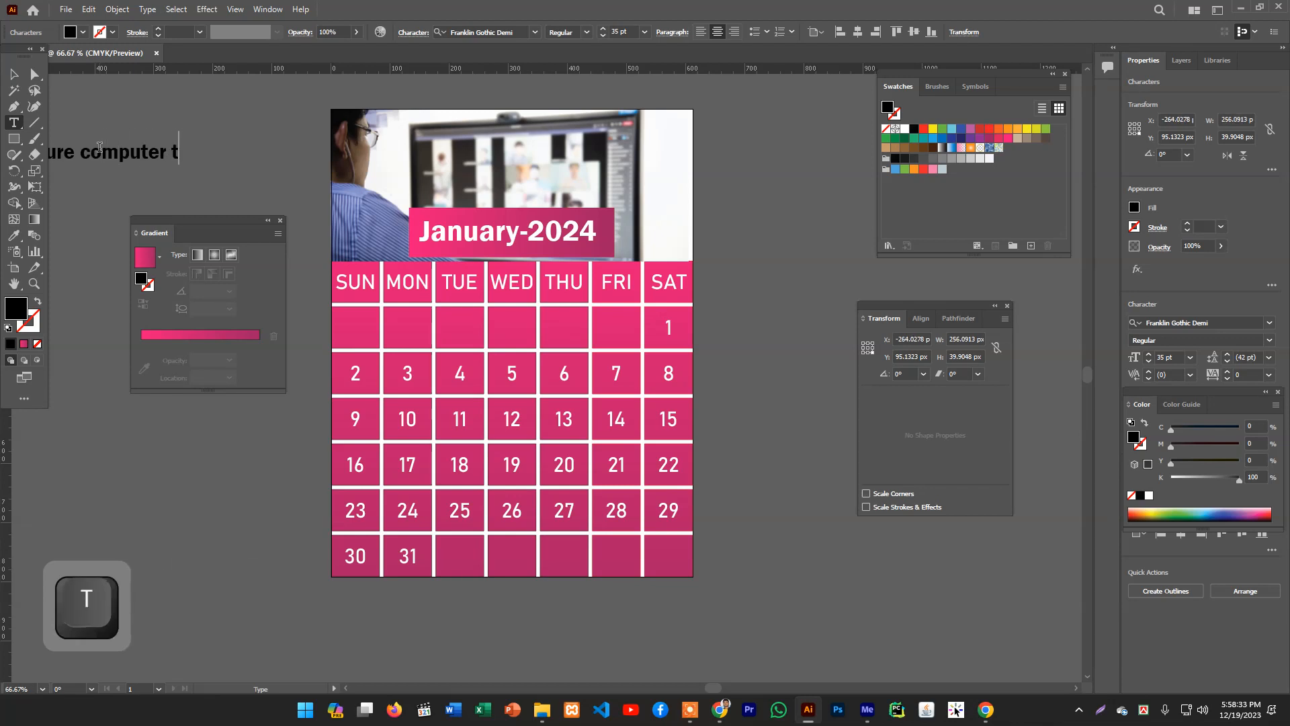
text(rainin)
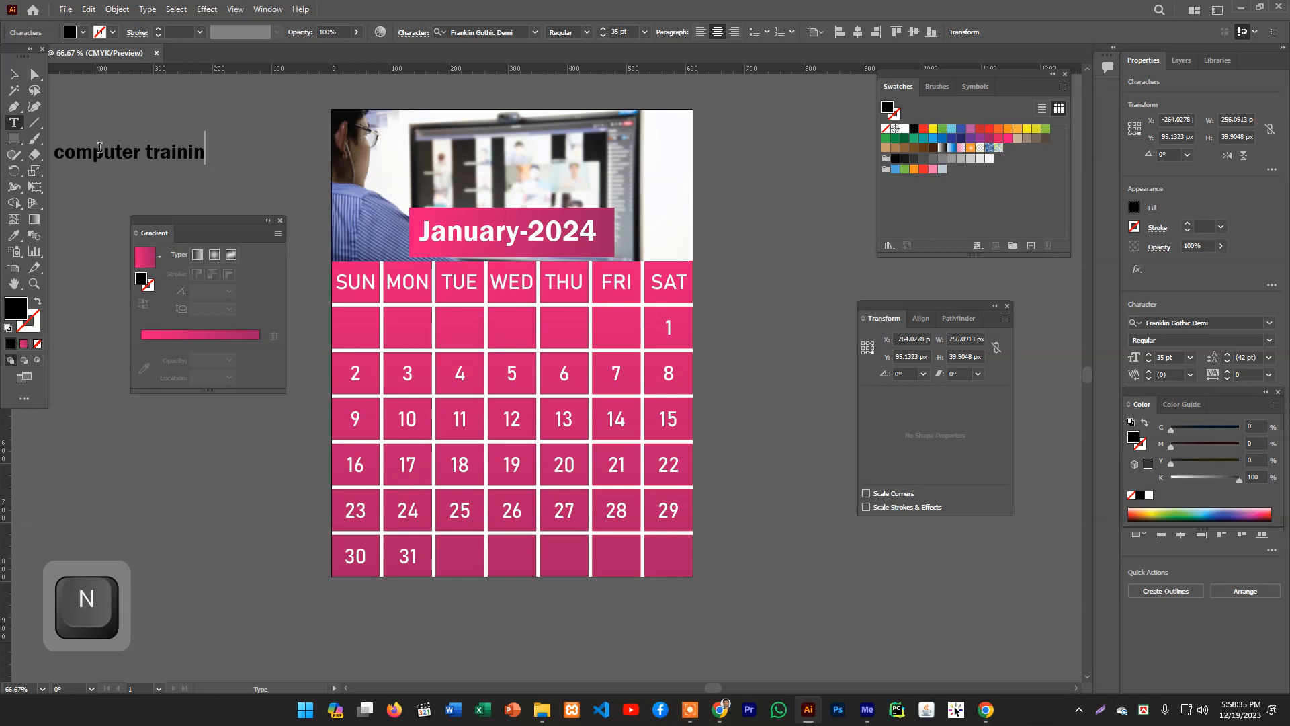
text(g )
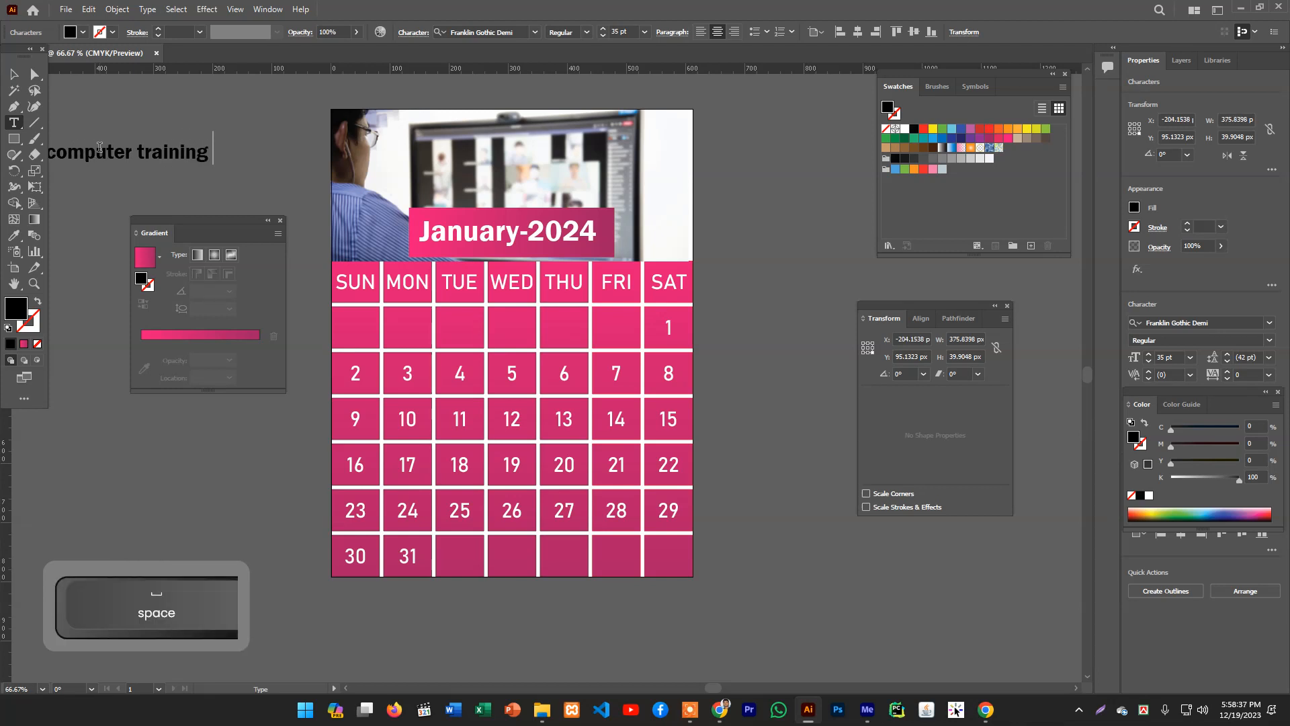
text(Insti)
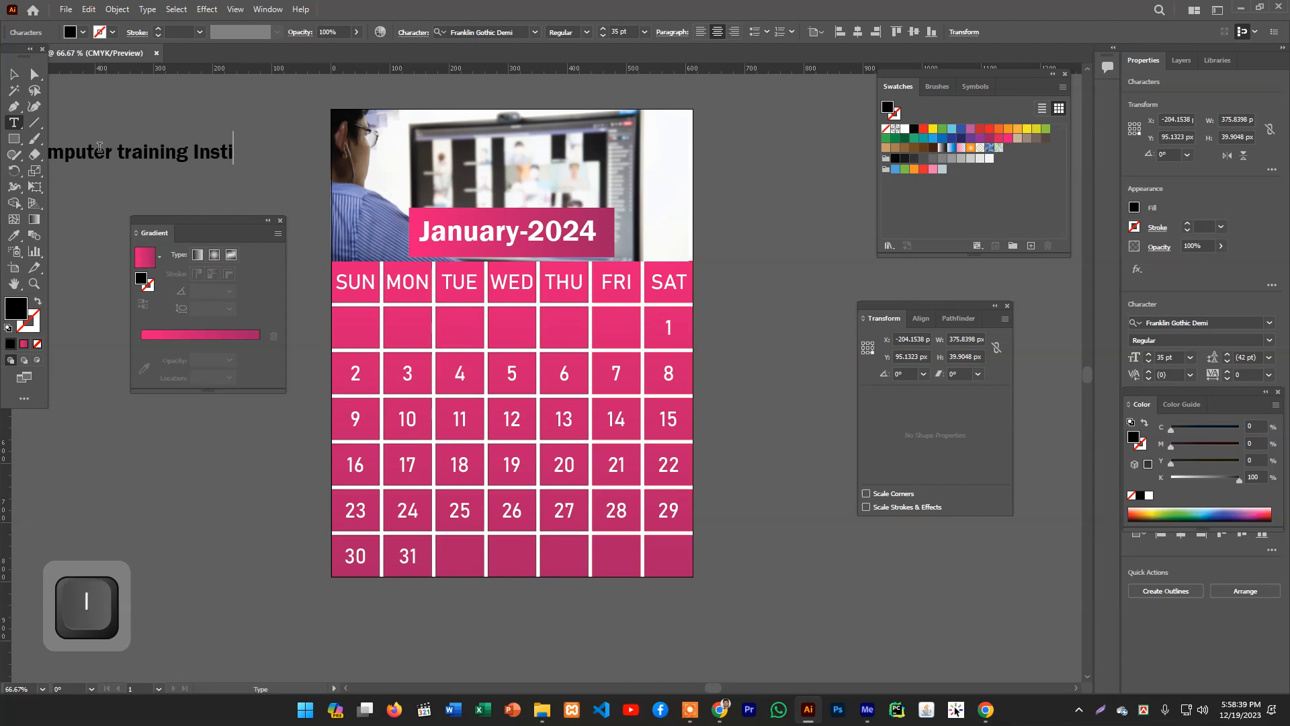
text(tute)
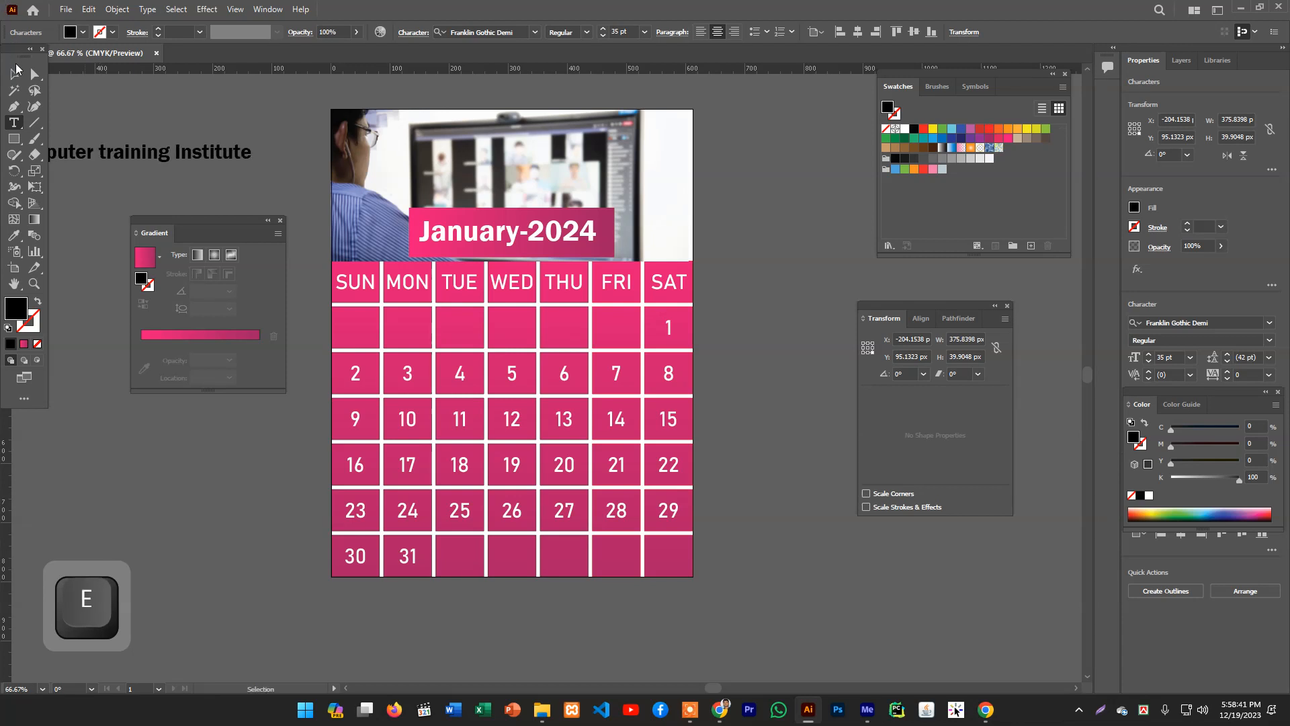
- Sample the January-2024 title's style onto the institute text with the Eyedropper
click(15, 71)
click(15, 236)
click(423, 227)
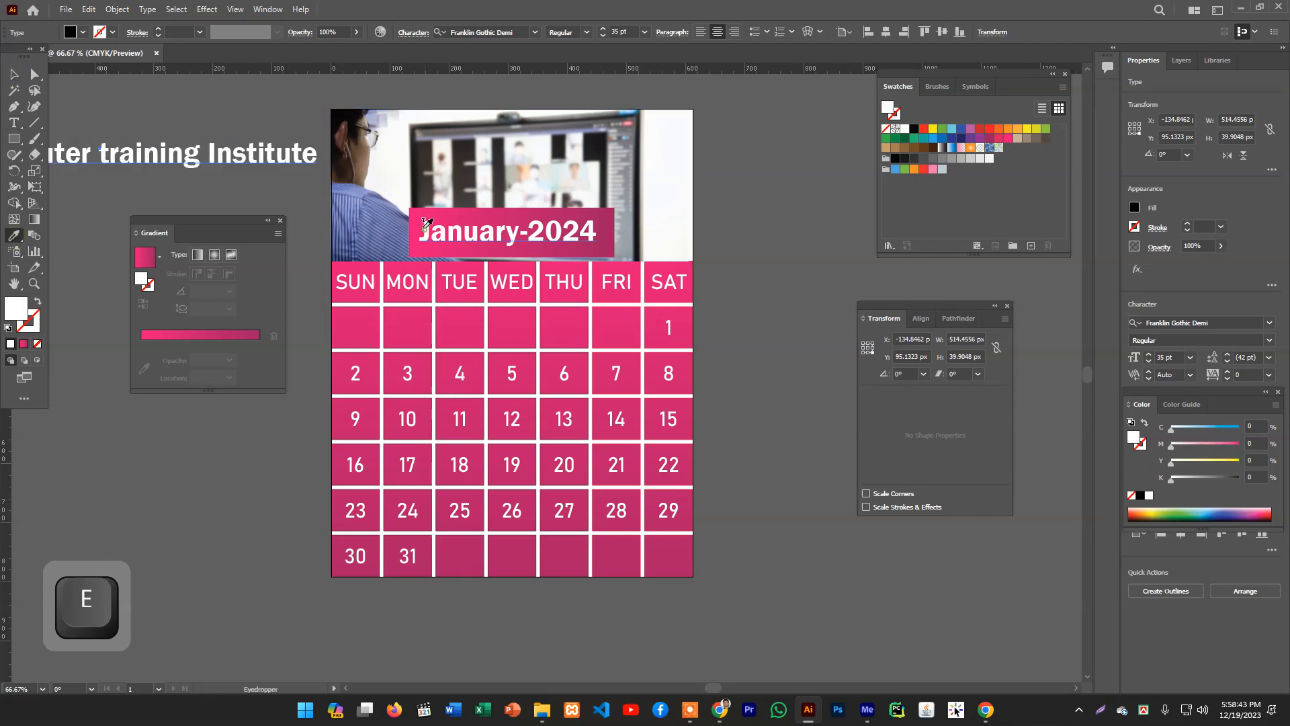
- Move the institute text onto the top of the header and scale it down to about 24 pt
key(v)
drag(188, 162, 553, 176)
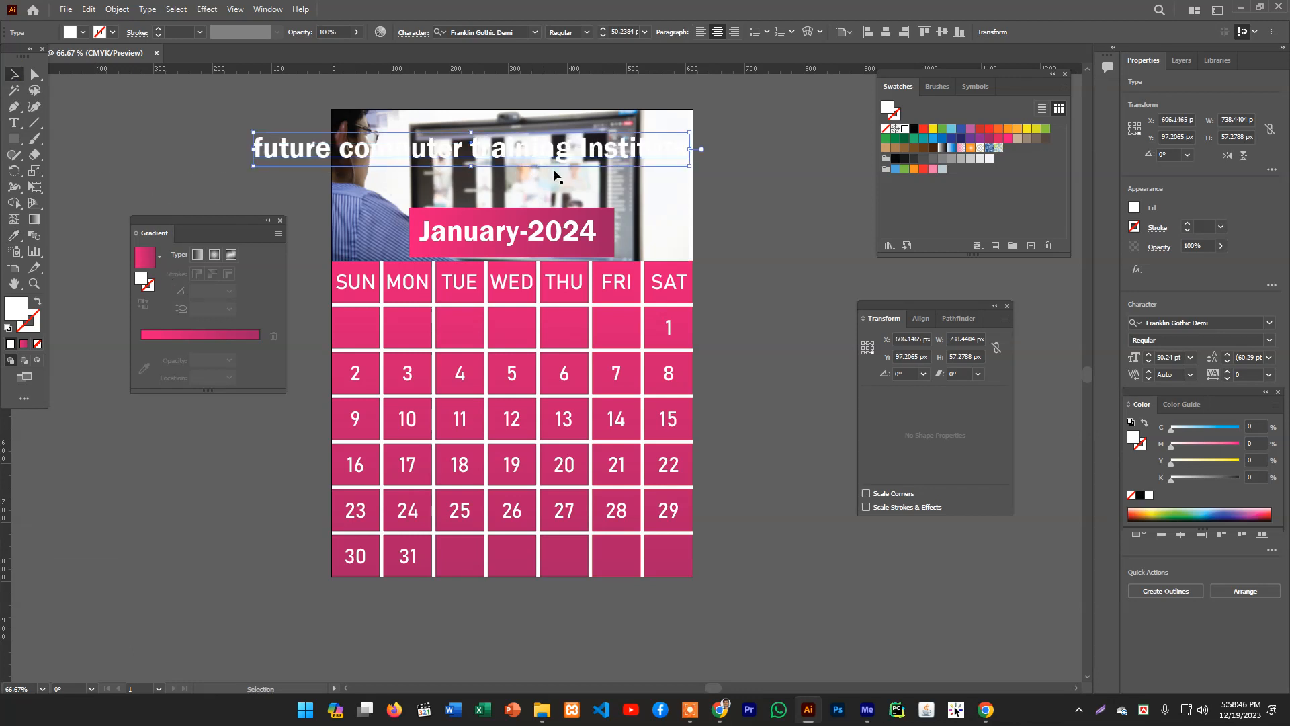
alt+shift+click(685, 164)
click(665, 153)
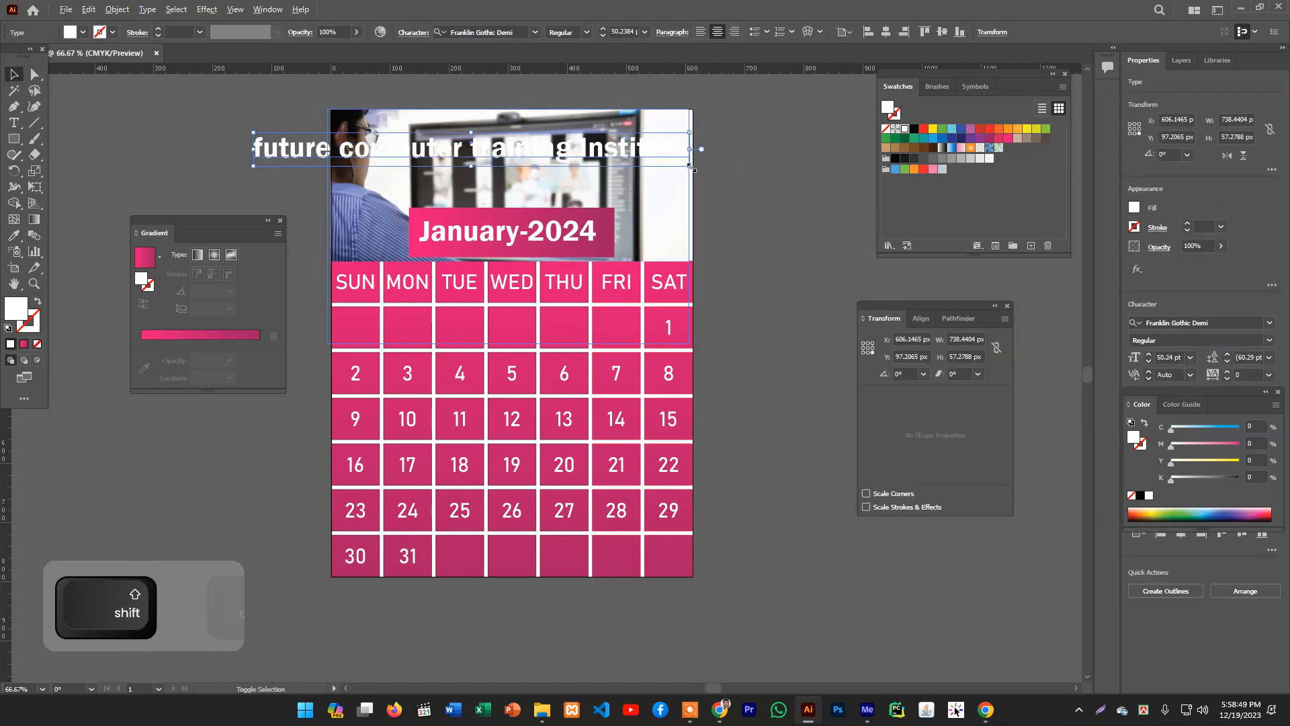
drag(690, 166, 670, 158)
drag(563, 152, 640, 139)
- Set the institute text's fill colour to FF0049
double_click(18, 320)
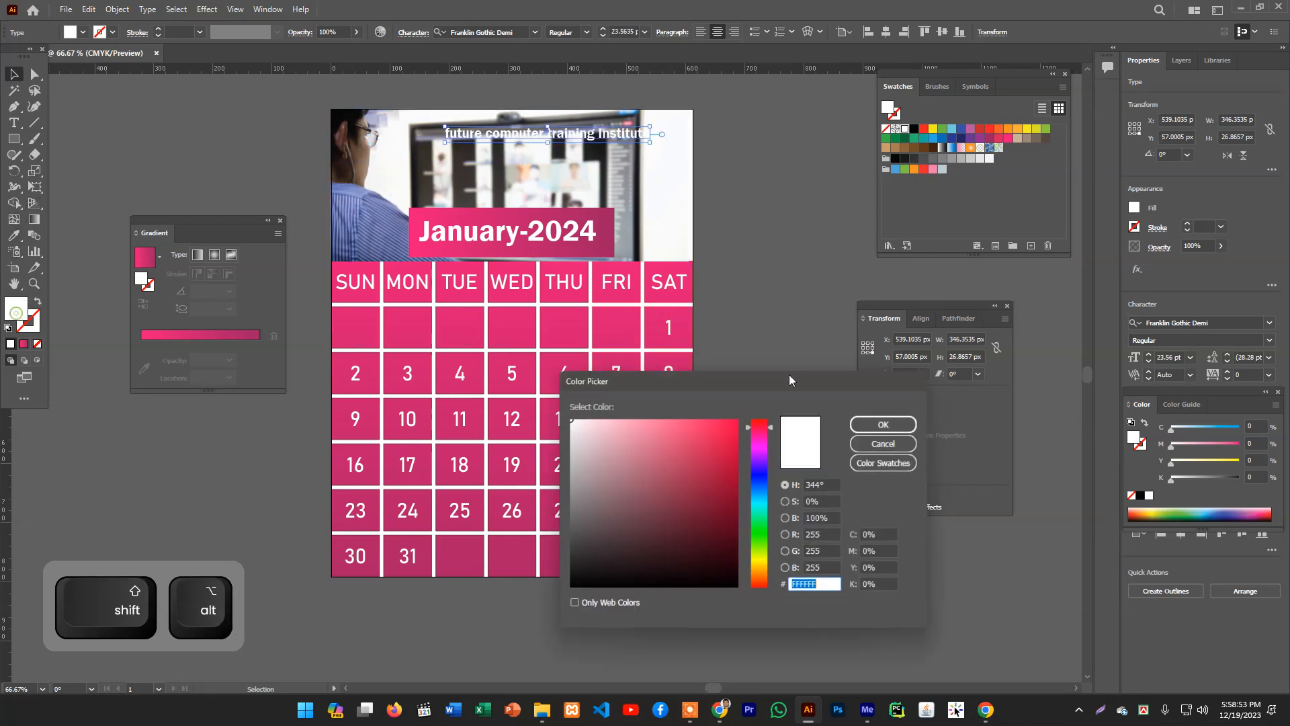
text(FF0049)
click(865, 423)
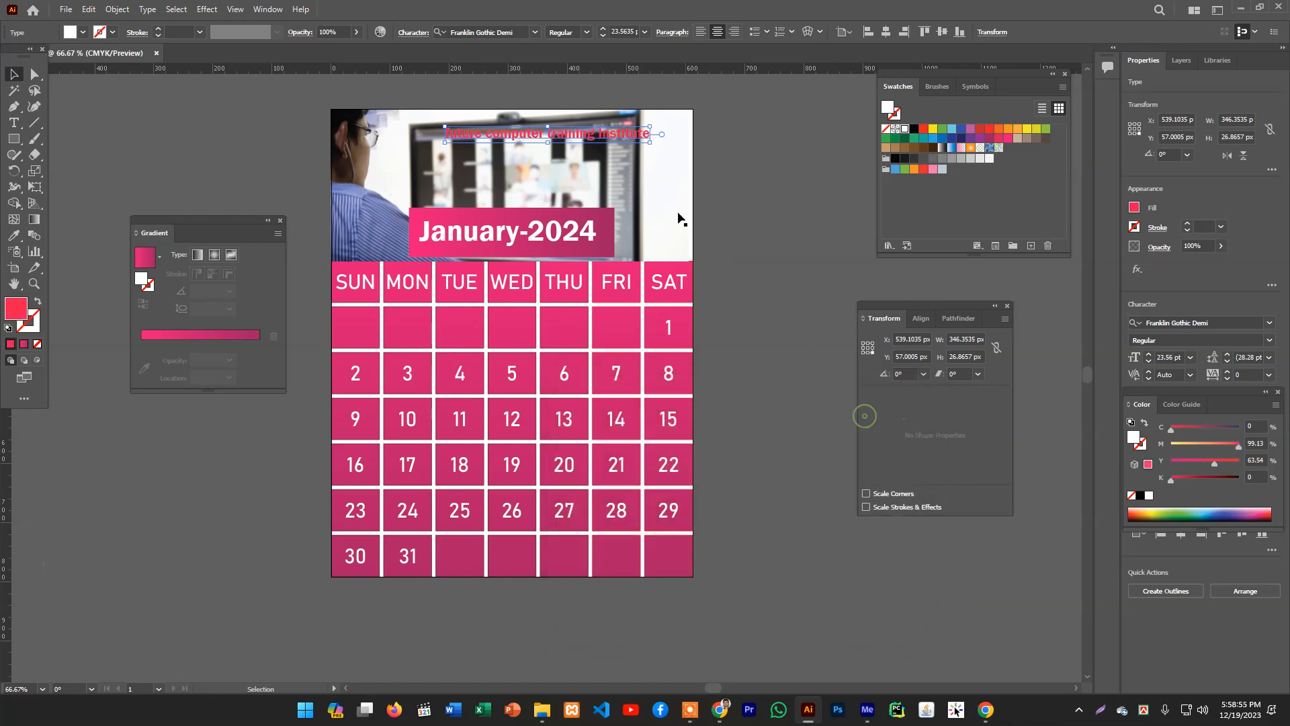
- Enlarge the institute text and move it into the header's top right corner
drag(651, 142, 685, 158)
drag(644, 139, 641, 127)
click(756, 167)
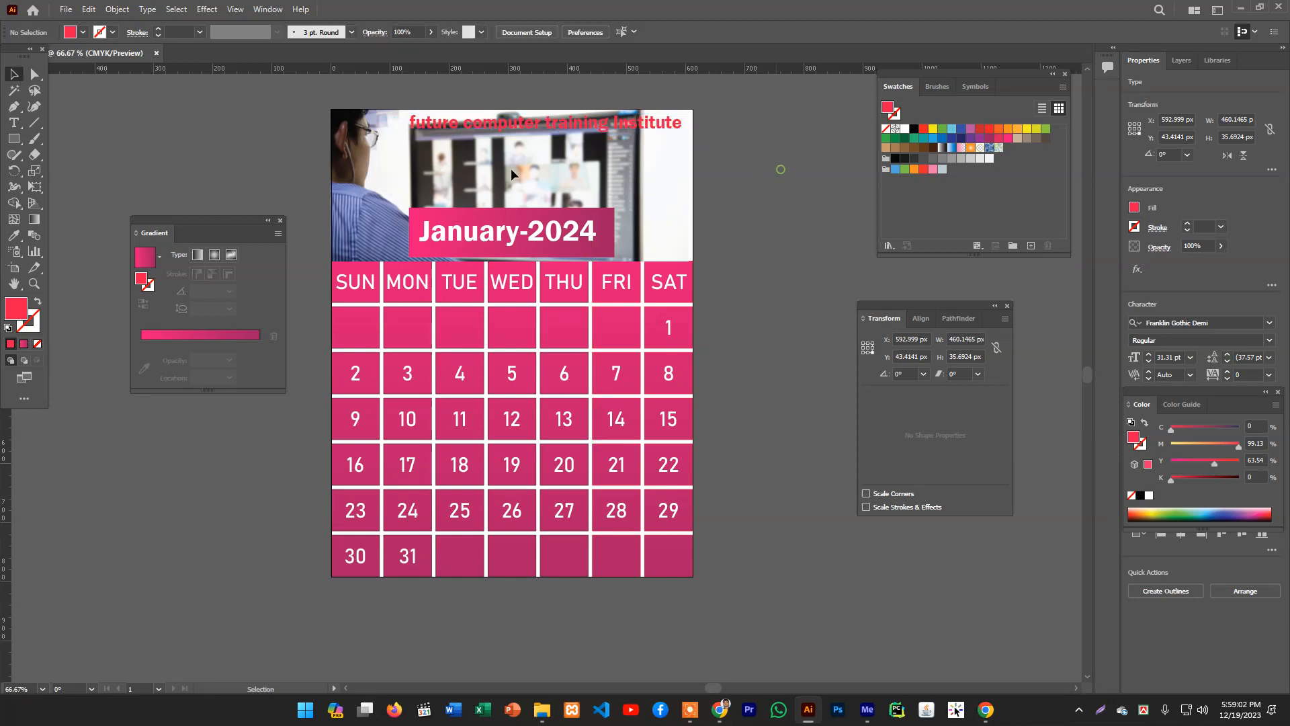
- Draw a red rectangle about 499 x 53 px along the header's top edge over the institute text
click(12, 140)
drag(398, 109, 695, 140)
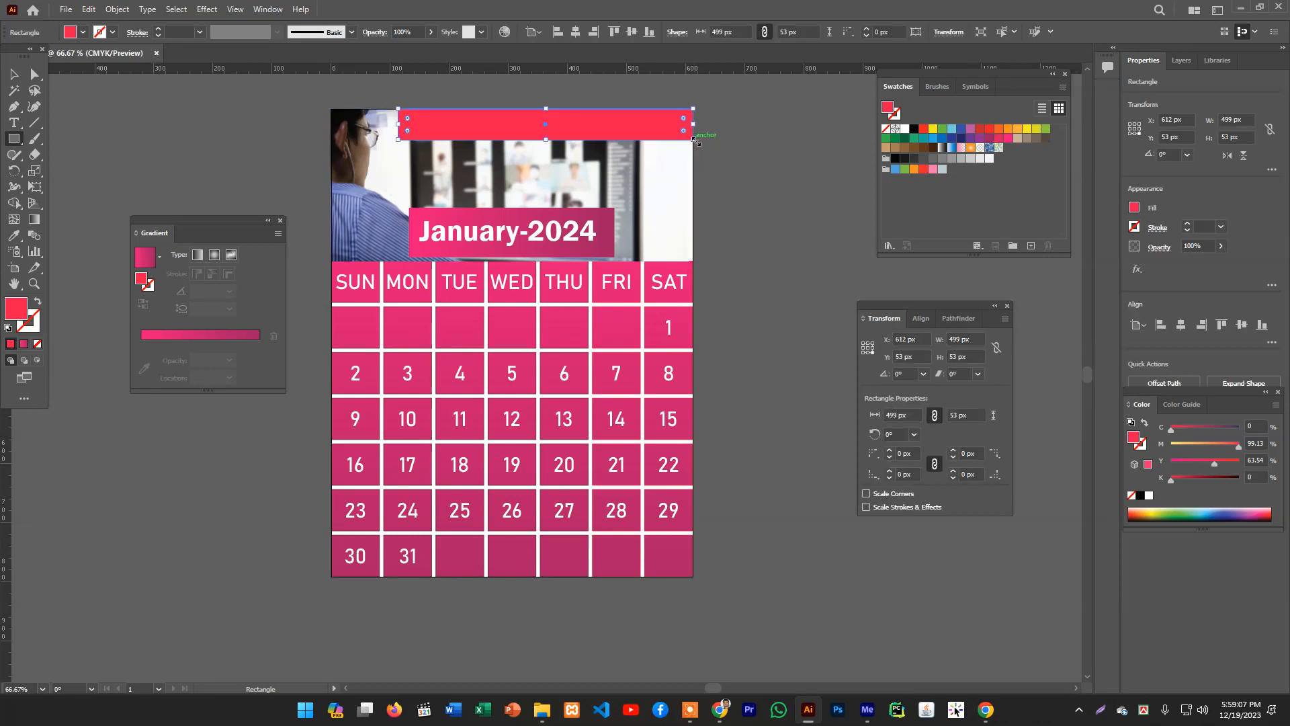
- Rearrange the stacking order so the red rectangle sits behind the institute text
key(ctrl+shift+bracketleft)
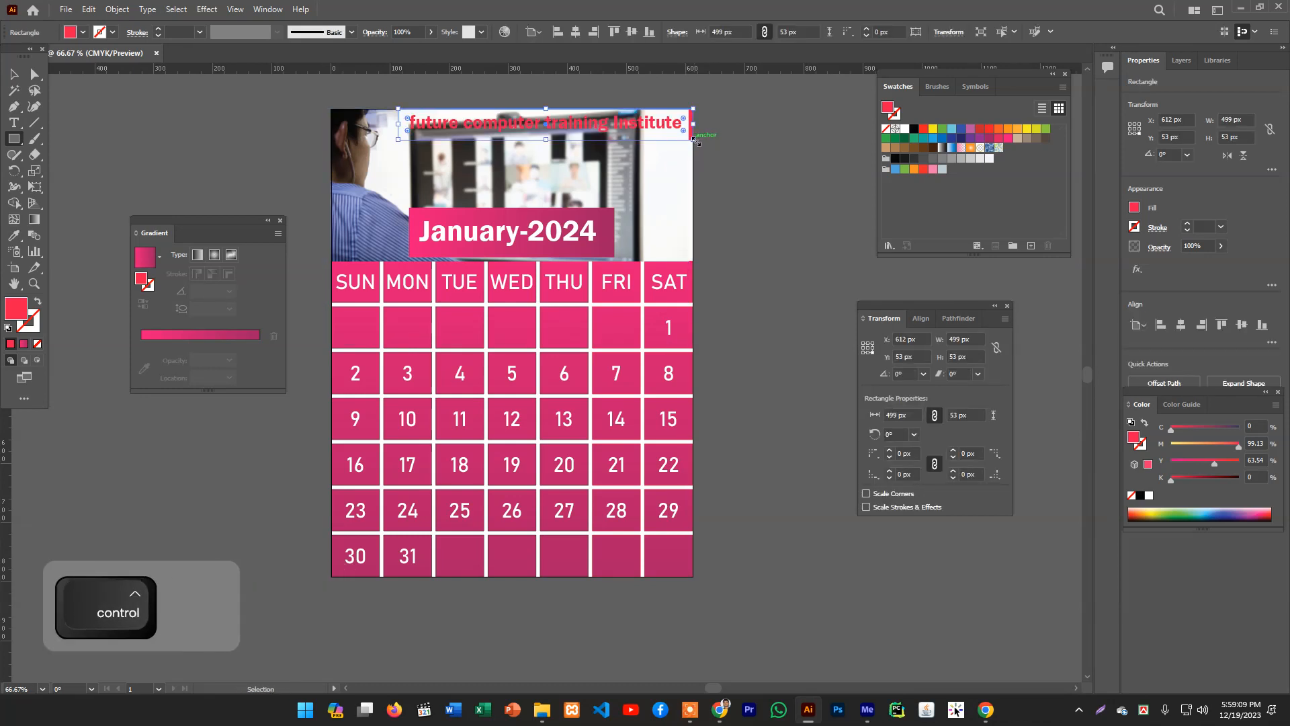
key(ctrl+bracketright)
key(ctrl+bracketright)
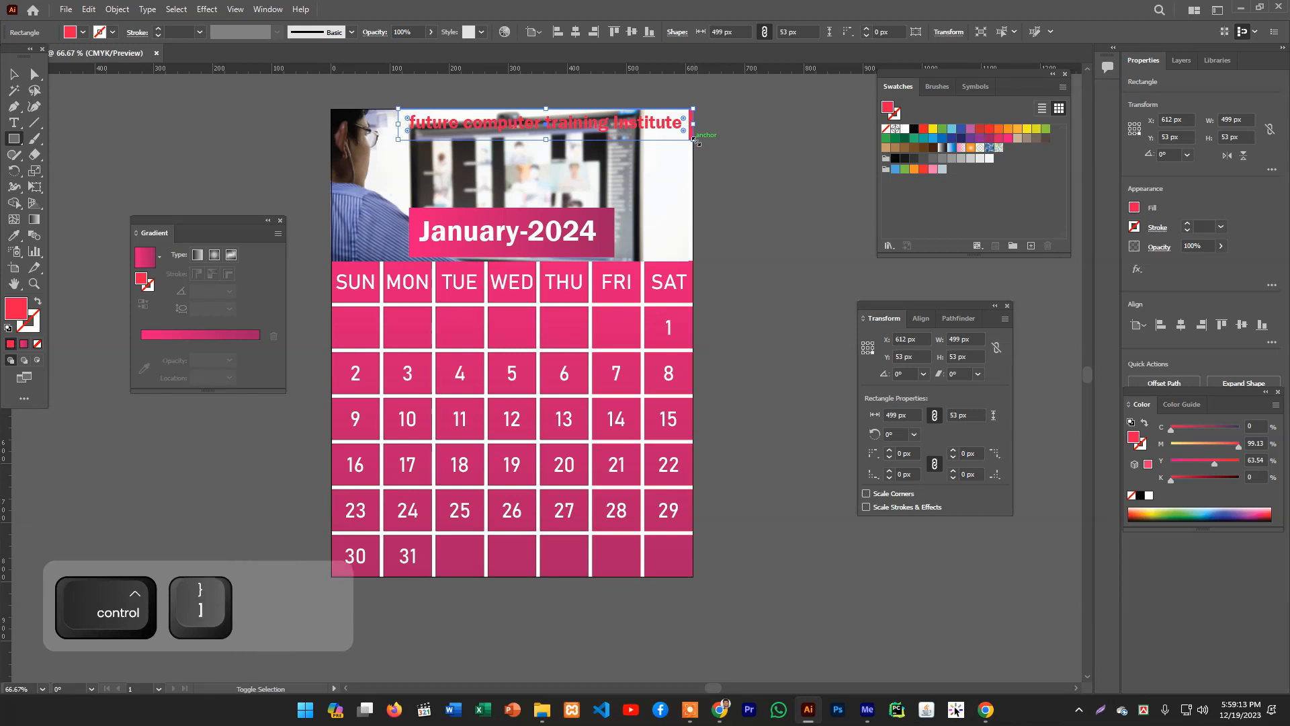
key(ctrl+shift+bracketright)
key(ctrl+bracketleft)
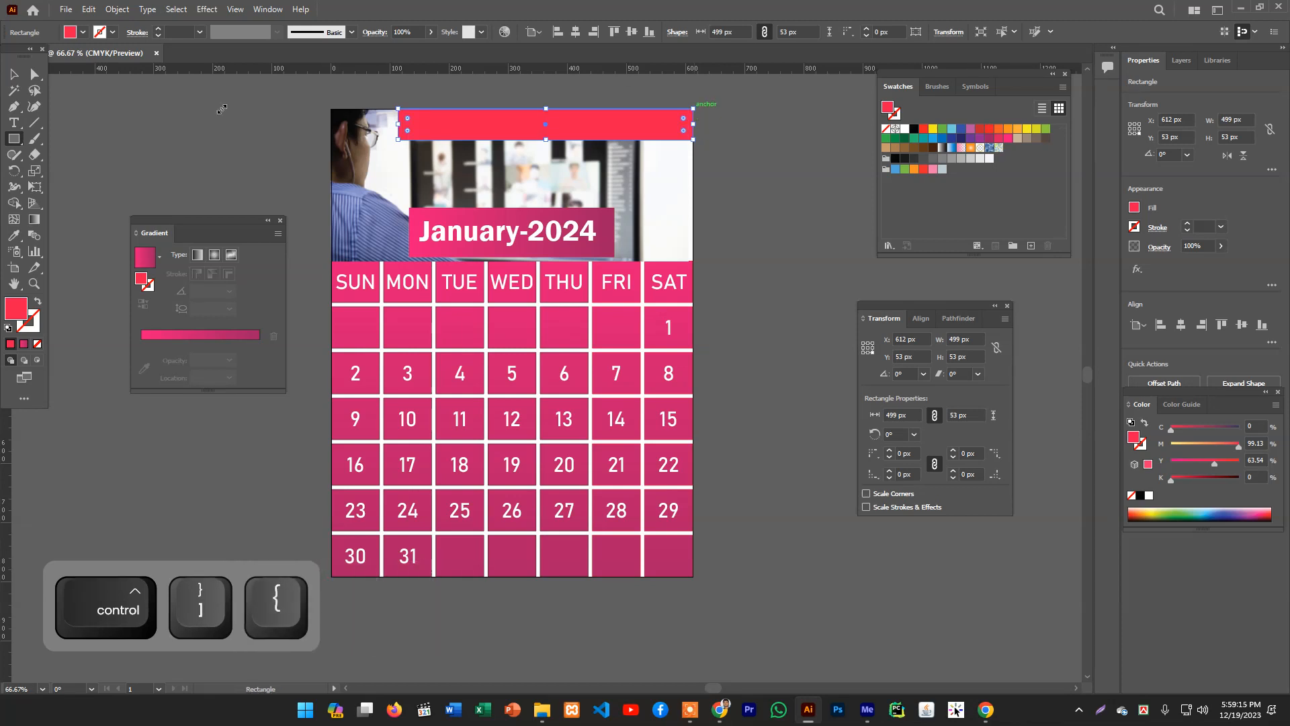
- Select the institute text and sample the white January-2024 style onto it
click(464, 127)
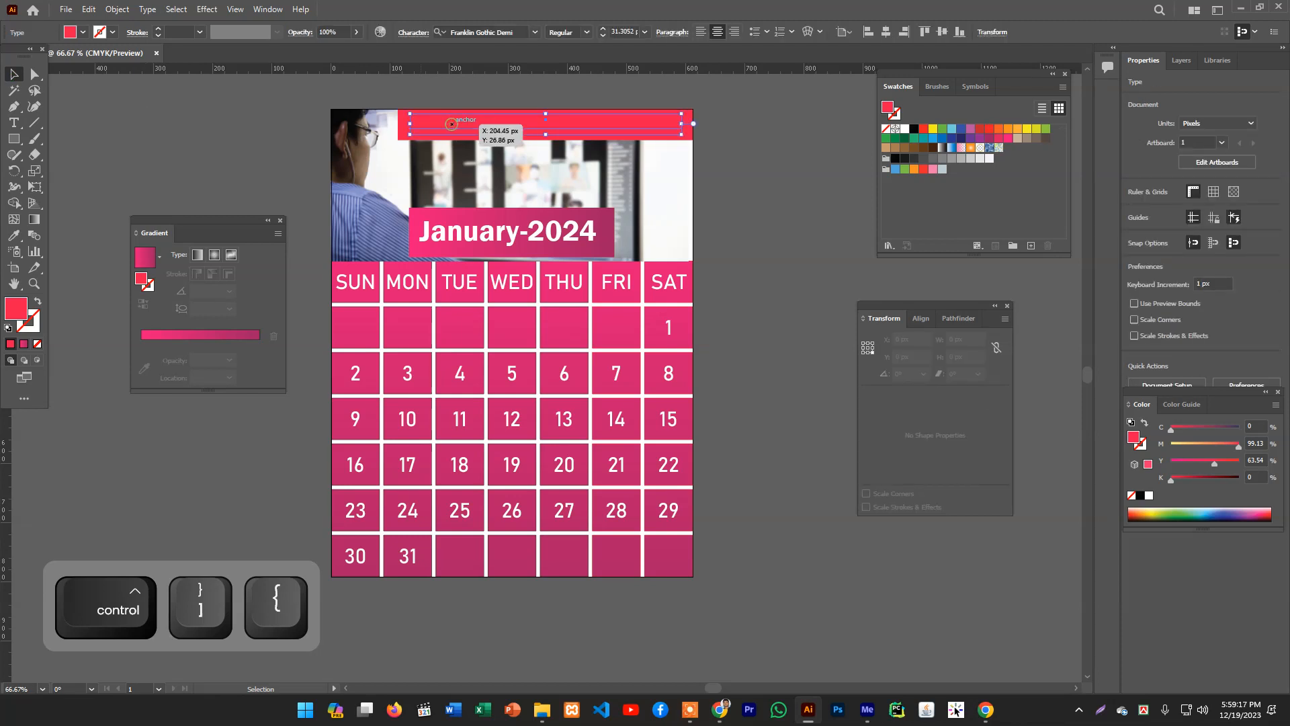
click(14, 236)
click(443, 233)
key(ctrl)
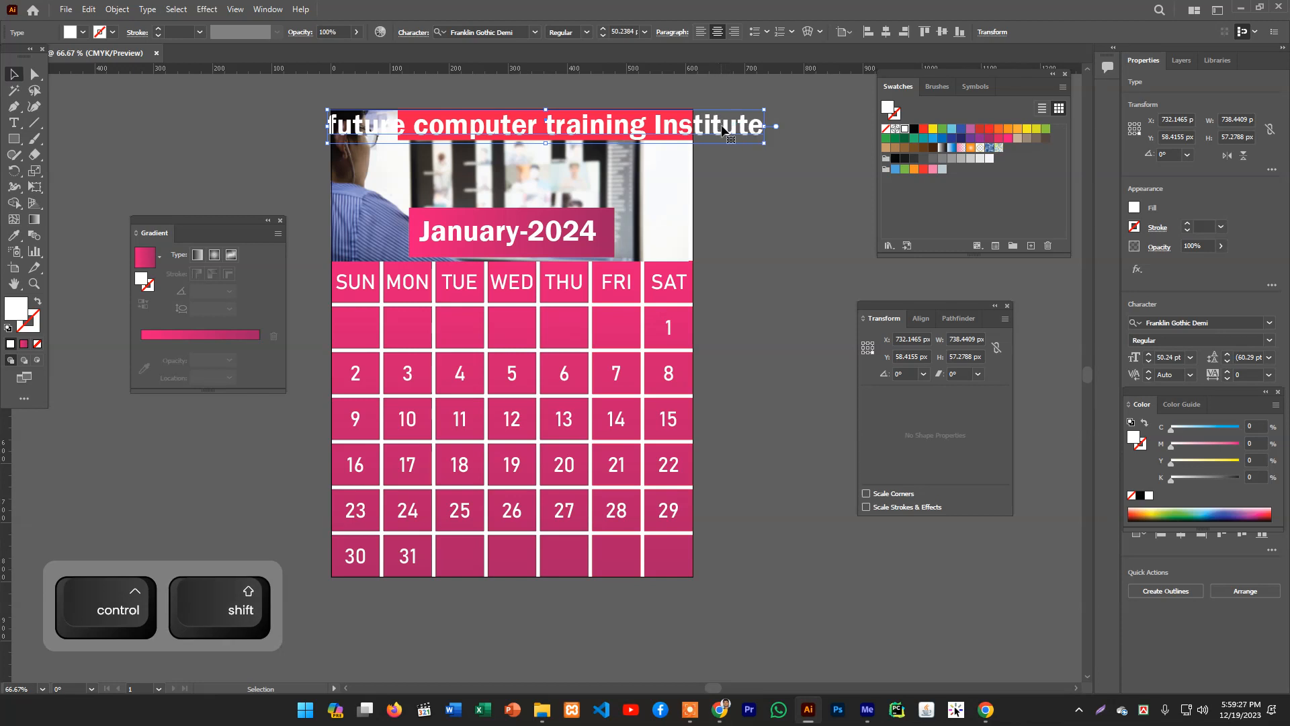
- Reduce the institute text to 31 pt and nudge it up to center it in the red bar
click(603, 36)
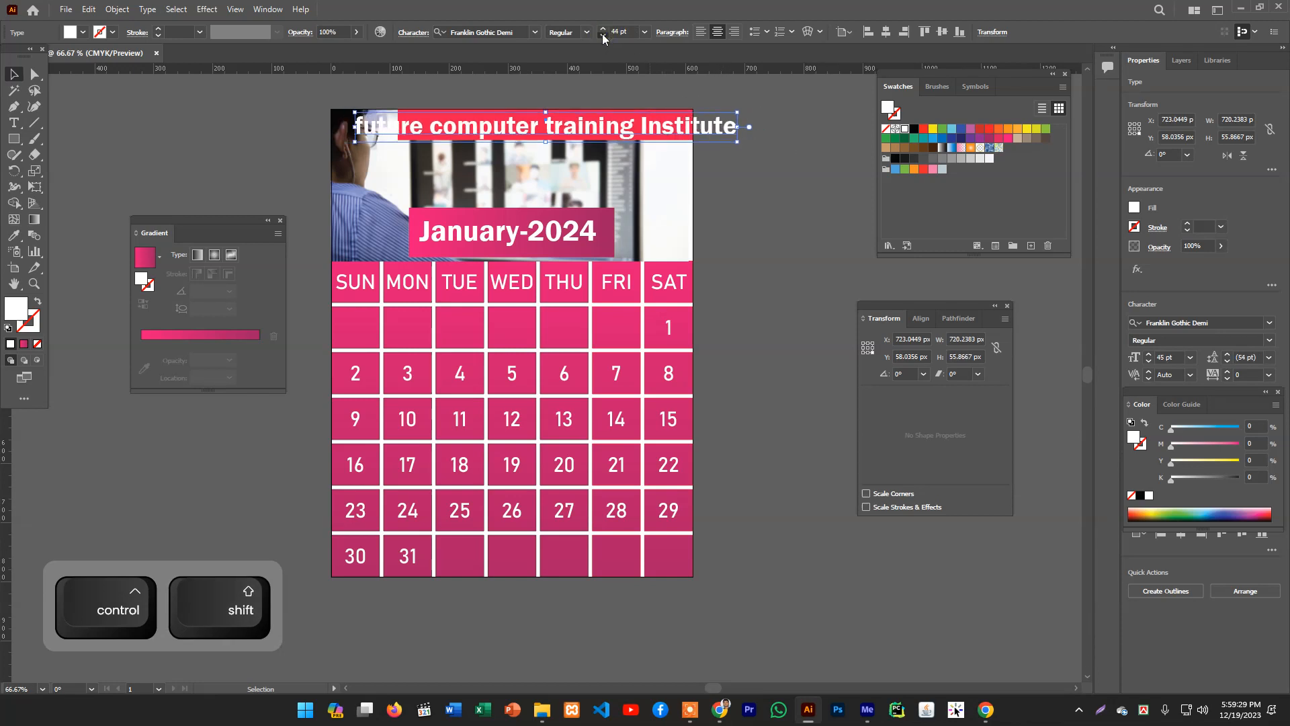
drag(630, 136, 630, 132)
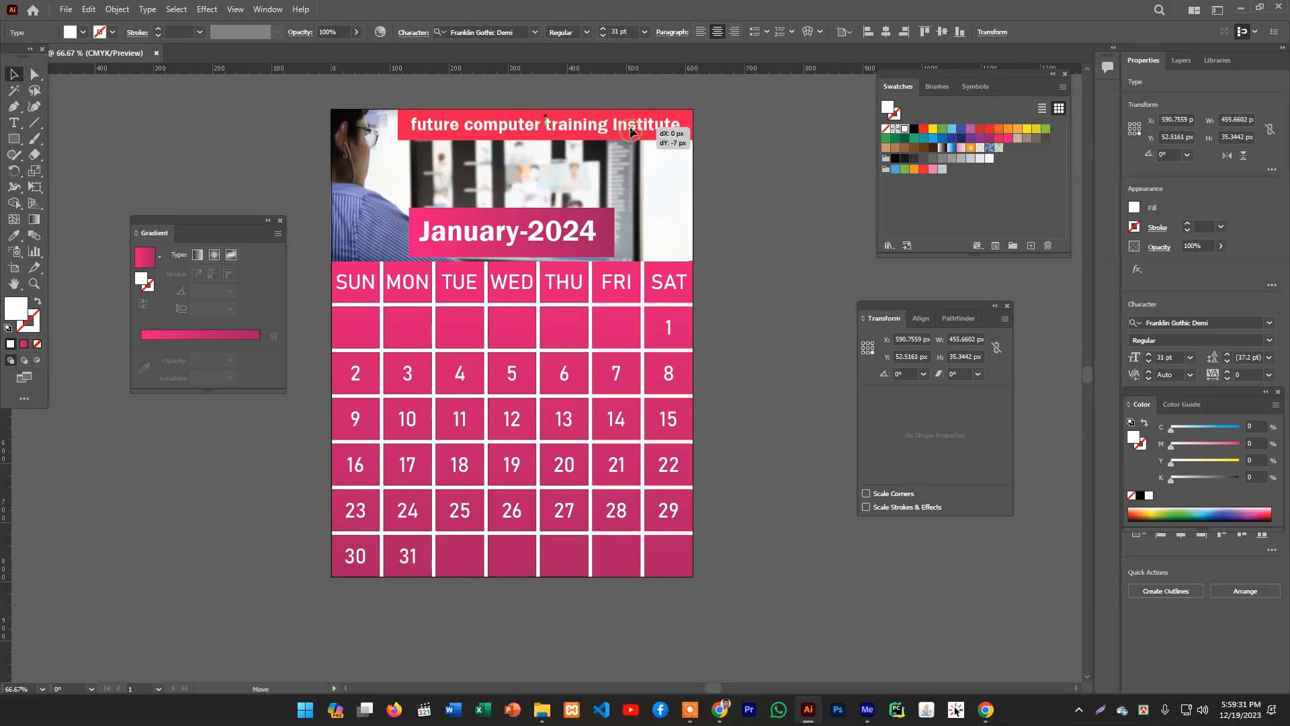
click(773, 190)
- Zoom out and review the finished calendar page
scroll(770, 204, up, 2)
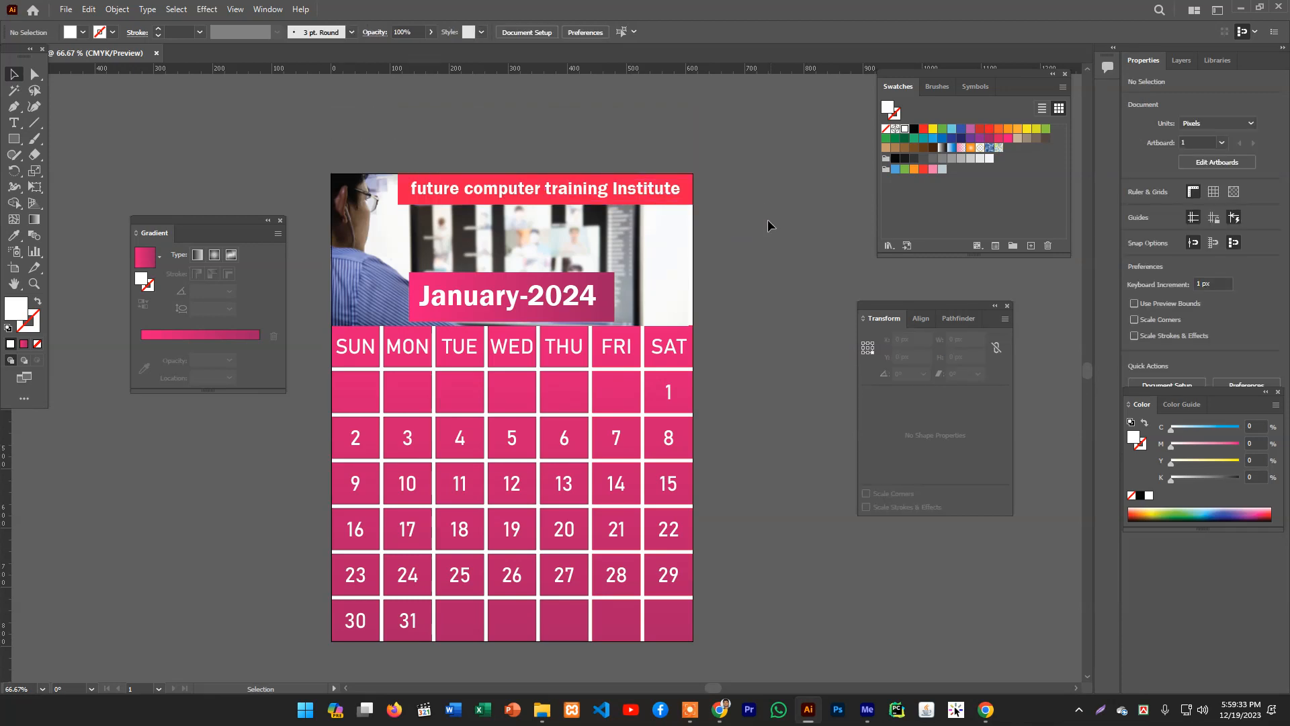
key(ctrl+minus)
drag(607, 327, 705, 164)
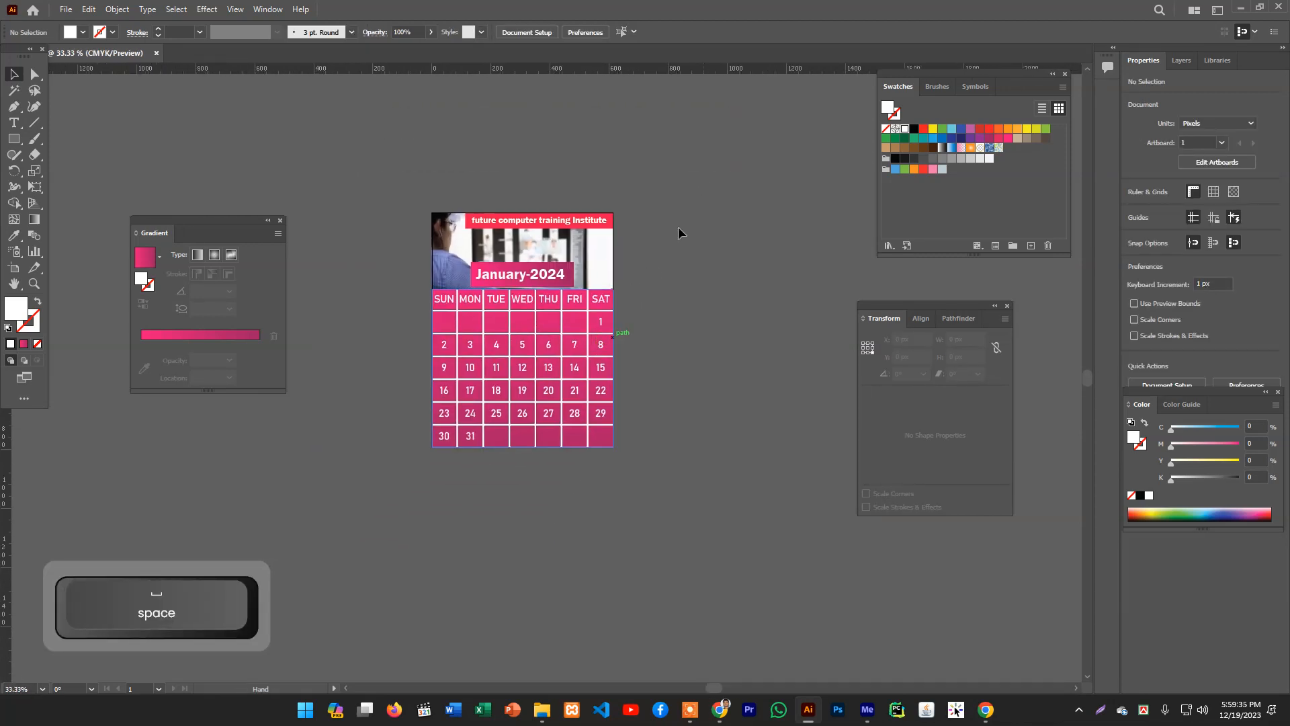
ctrl+click(582, 278)
scroll(470, 345, down, 4)
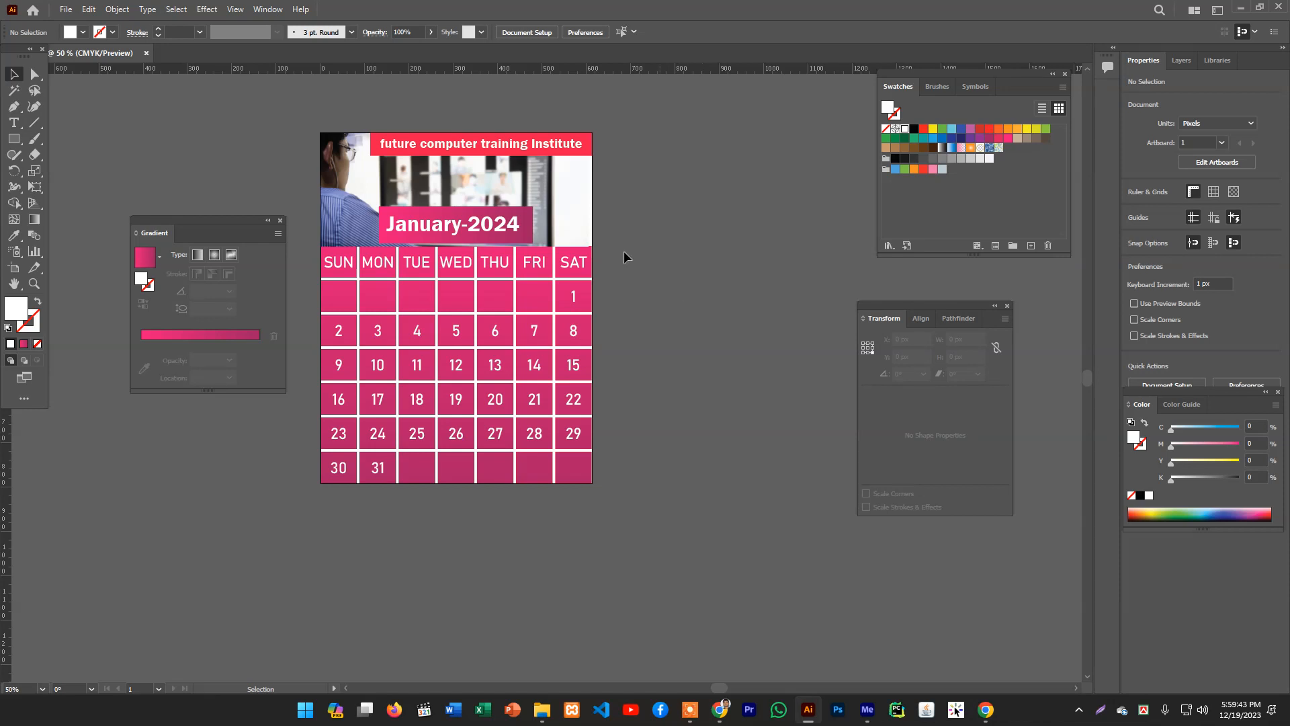
click(572, 198)
click(661, 231)
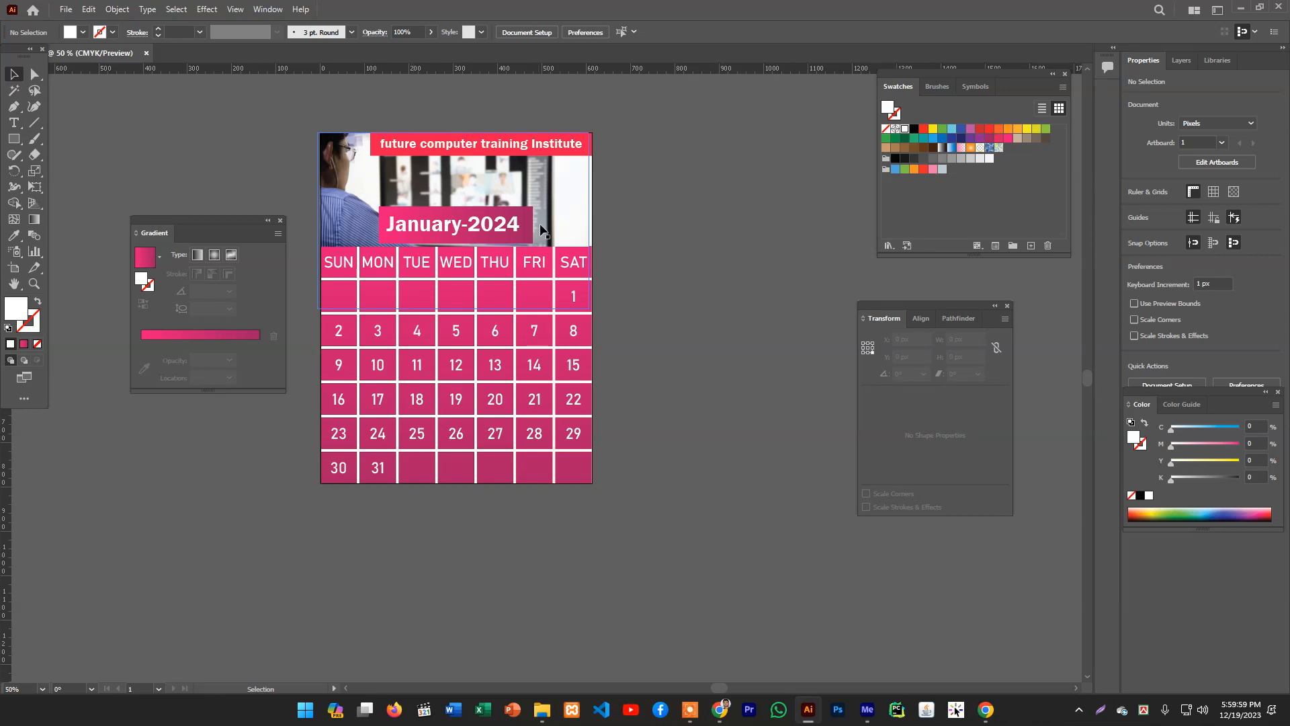
click(1079, 709)
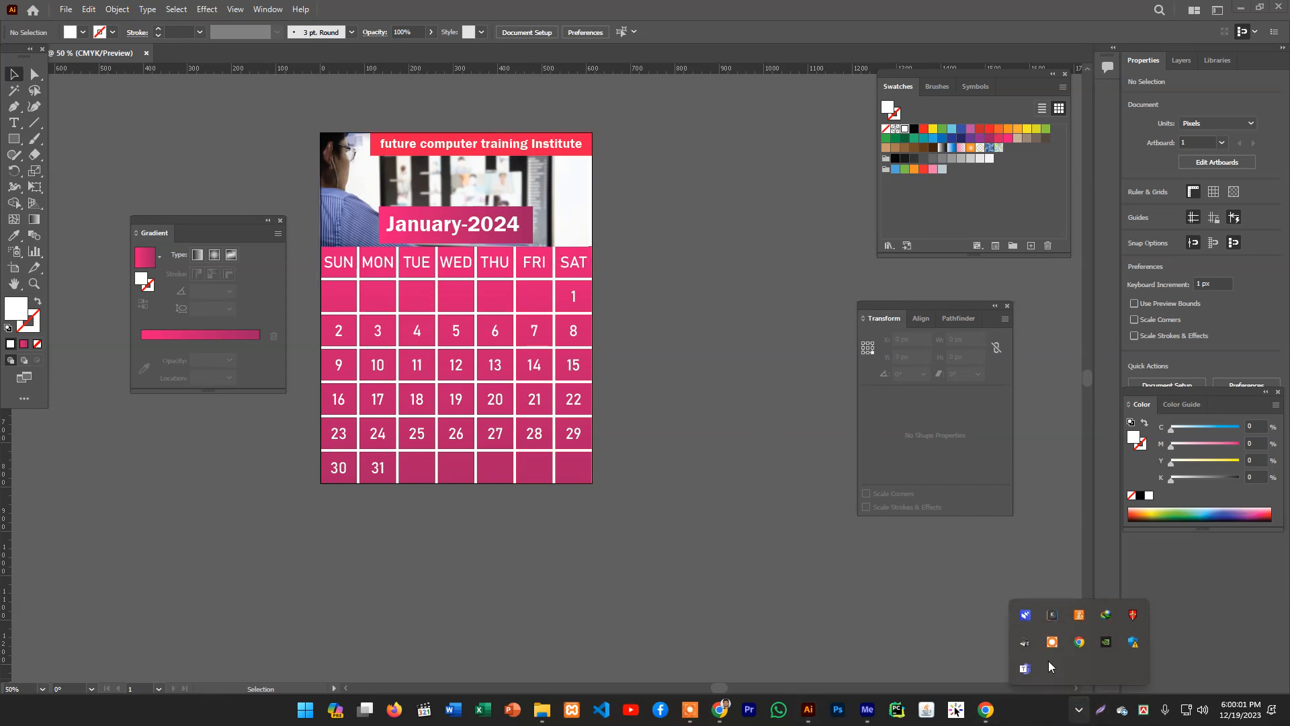